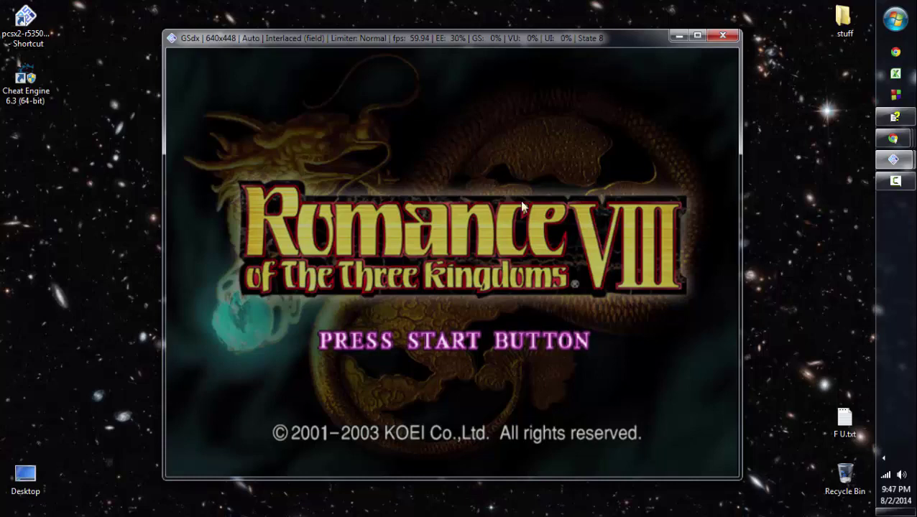
# Switch to the PCSX2 main window, pause the running game and look over the system commands
pyautogui.click(893, 159)
pyautogui.click(343, 162)
pyautogui.click(373, 231)
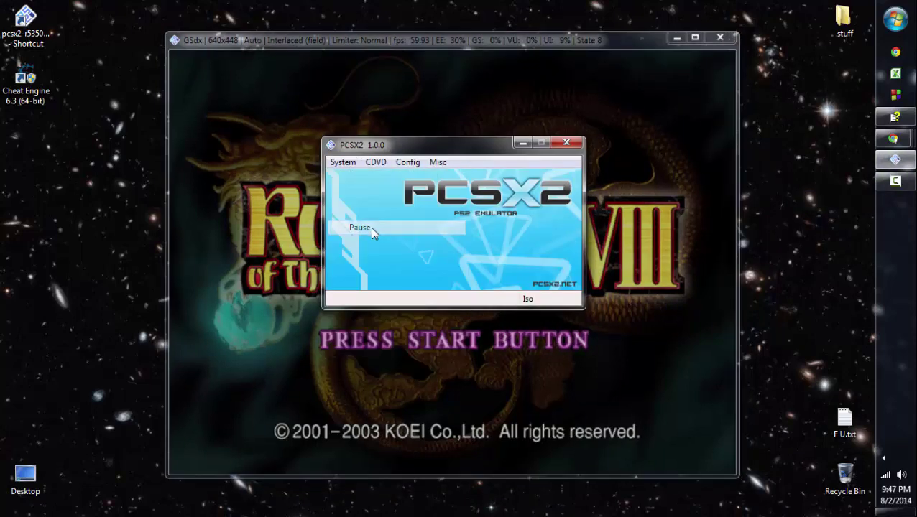
pyautogui.moveTo(466, 141); pyautogui.dragTo(473, 164)
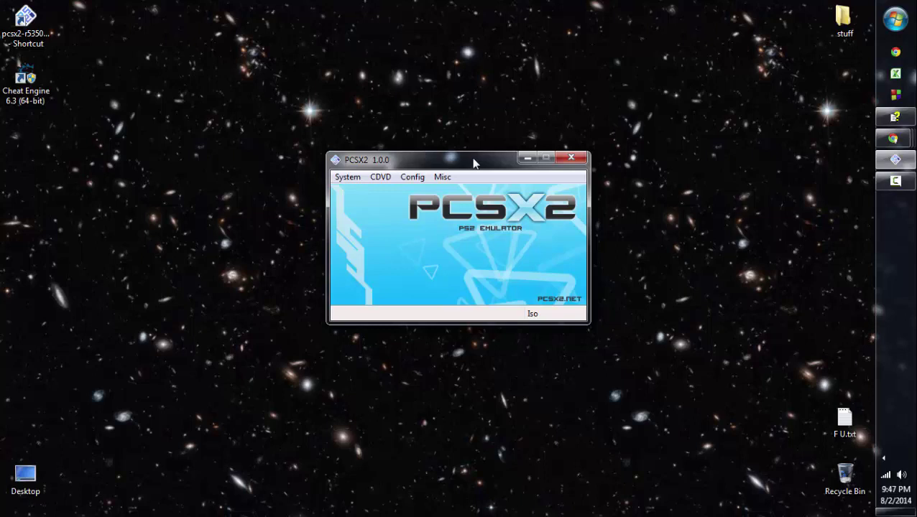
pyautogui.click(349, 176)
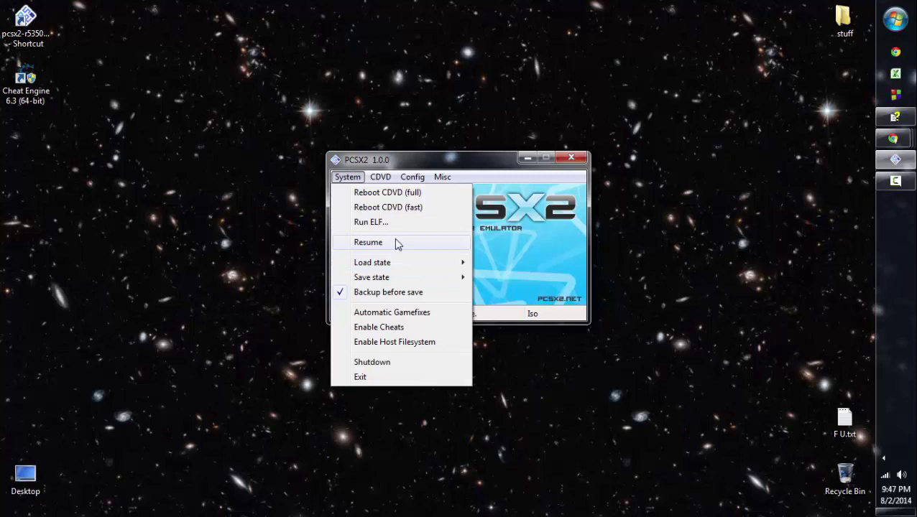
pyautogui.click(436, 166)
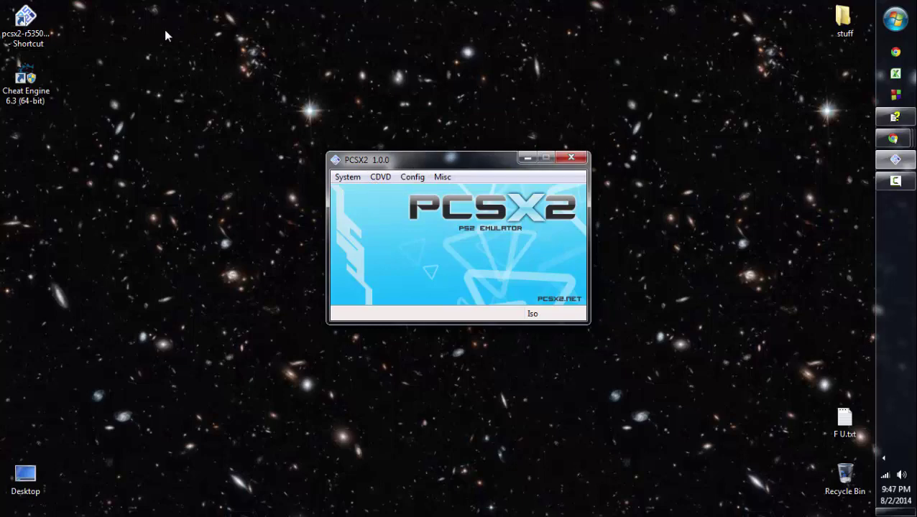
# Switch to a new Chrome window and search the web for "pcsx2 1.0.0"
pyautogui.click(896, 51)
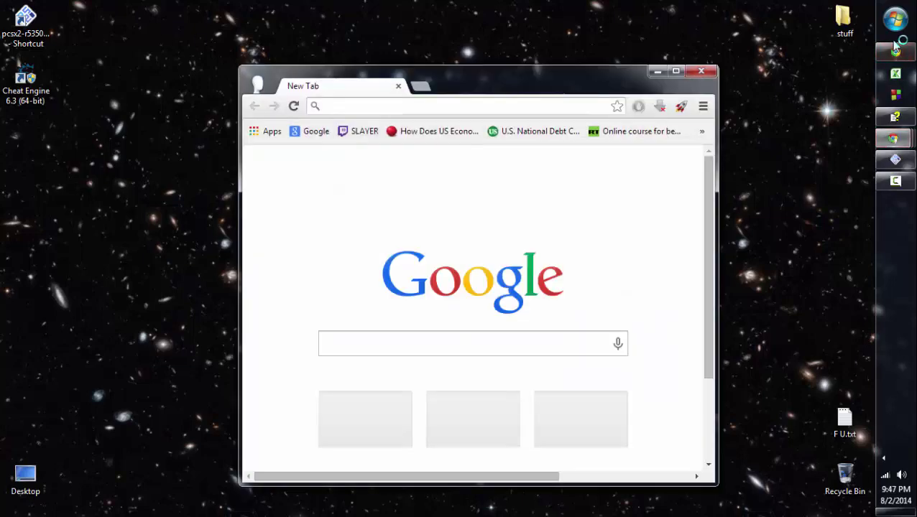
pyautogui.write('pcsx')
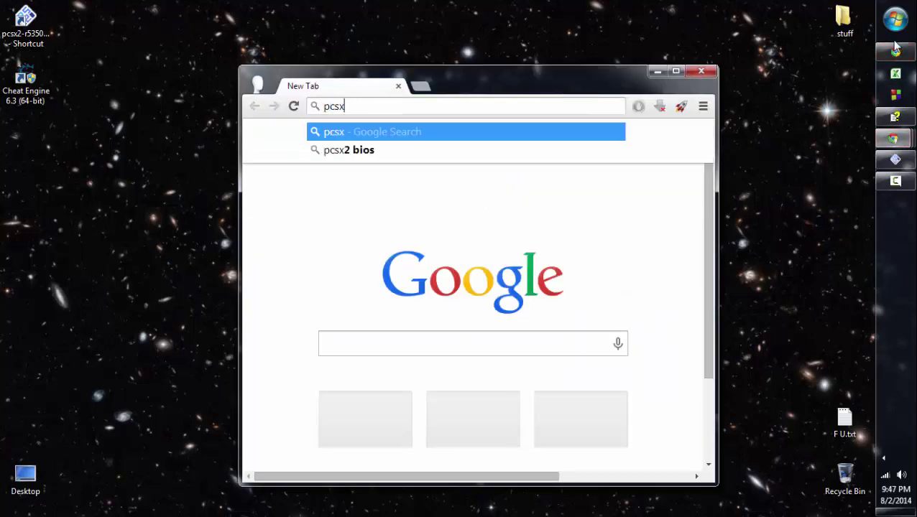
pyautogui.write('2 1.0.0')
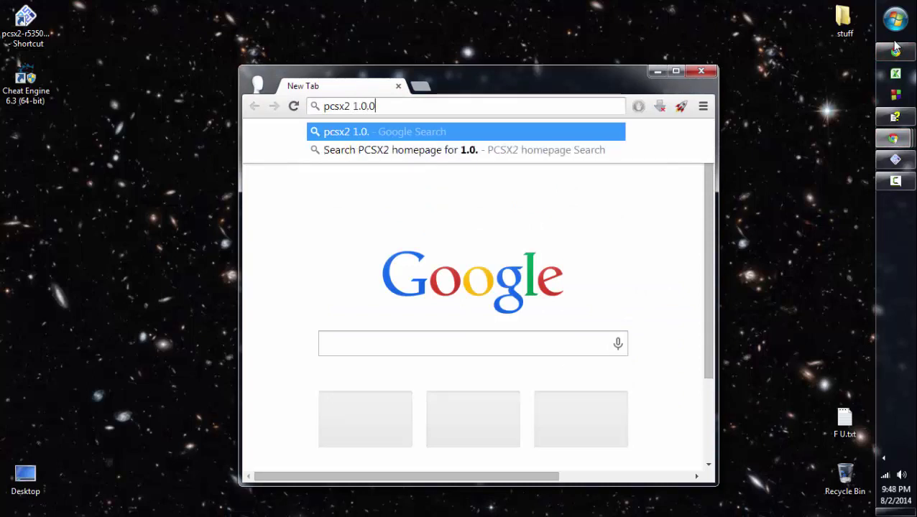
pyautogui.press('Return')
# Open the PCSX2 Windows downloads and PCSX2 1.0.0 Installer forum results in new tabs, and show the downloads page maximized
pyautogui.middleClick(419, 244)
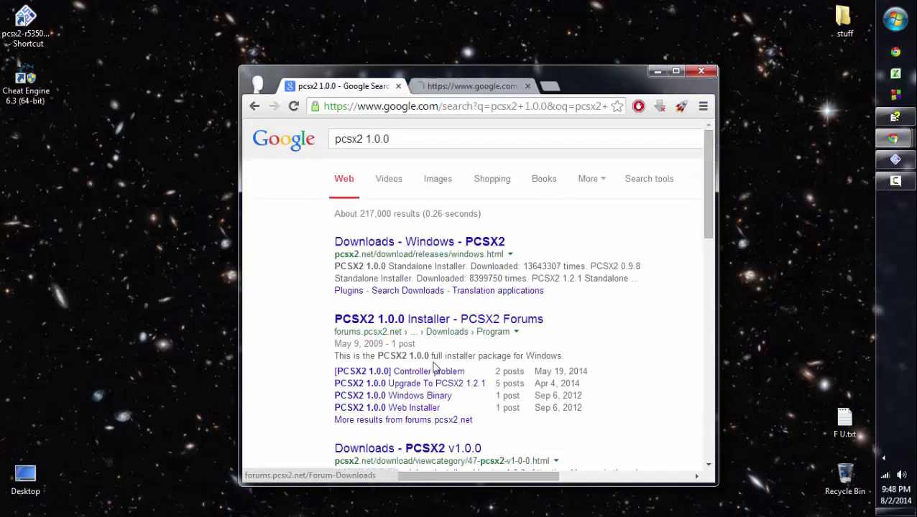
pyautogui.middleClick(444, 322)
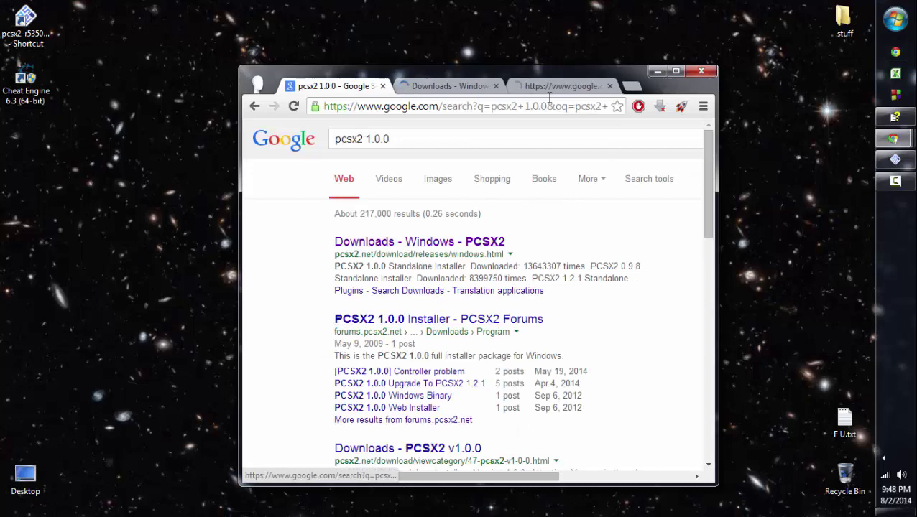
pyautogui.click(670, 73)
pyautogui.click(224, 8)
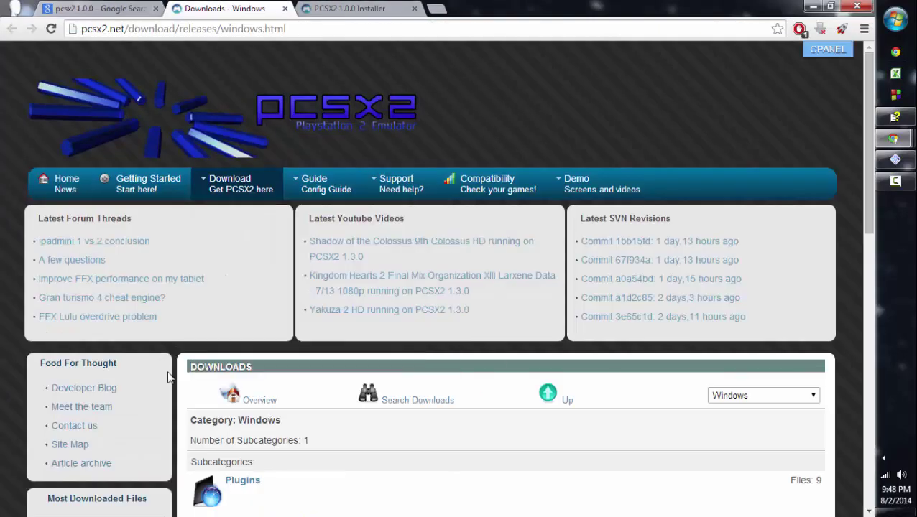
# Examine the PCSX2 Windows downloads page for the offered versions and the 1.0.0 installer's download count, and close the page
pyautogui.scroll(-4, 137, 287)
pyautogui.moveTo(96, 283); pyautogui.dragTo(142, 281)
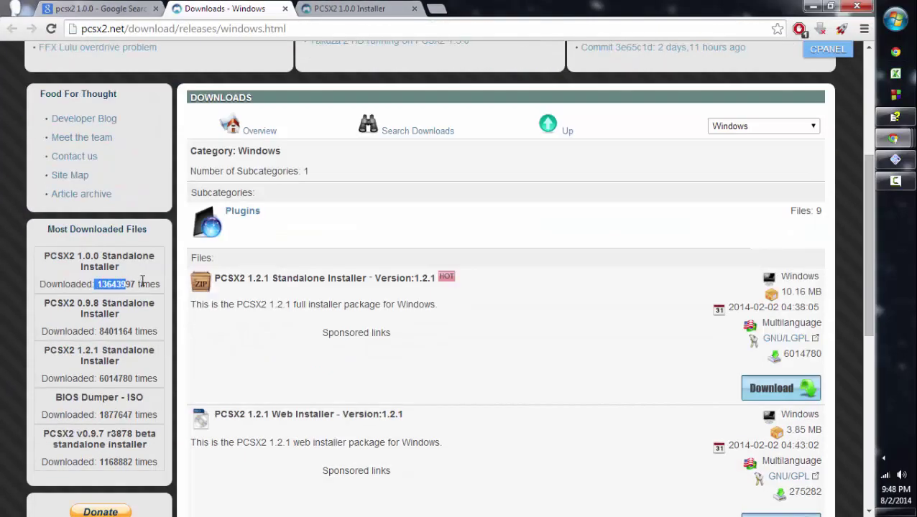
pyautogui.click(85, 261)
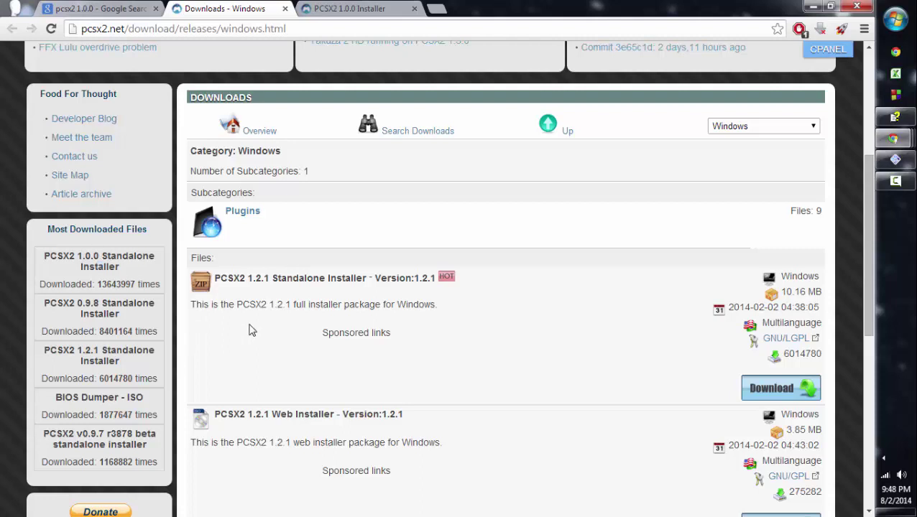
pyautogui.moveTo(102, 284); pyautogui.dragTo(116, 285)
pyautogui.click(132, 285)
pyautogui.scroll(-4, 401, 352)
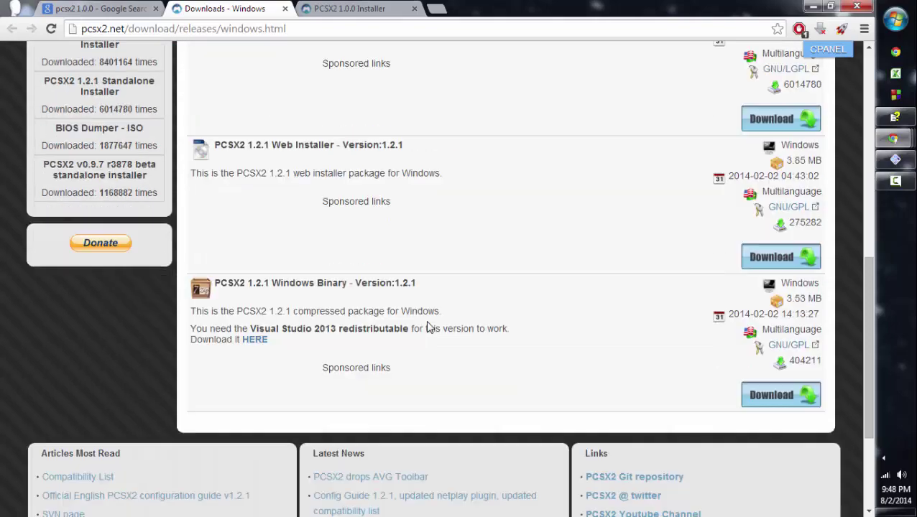
pyautogui.scroll(4, 429, 327)
pyautogui.scroll(-2, 427, 302)
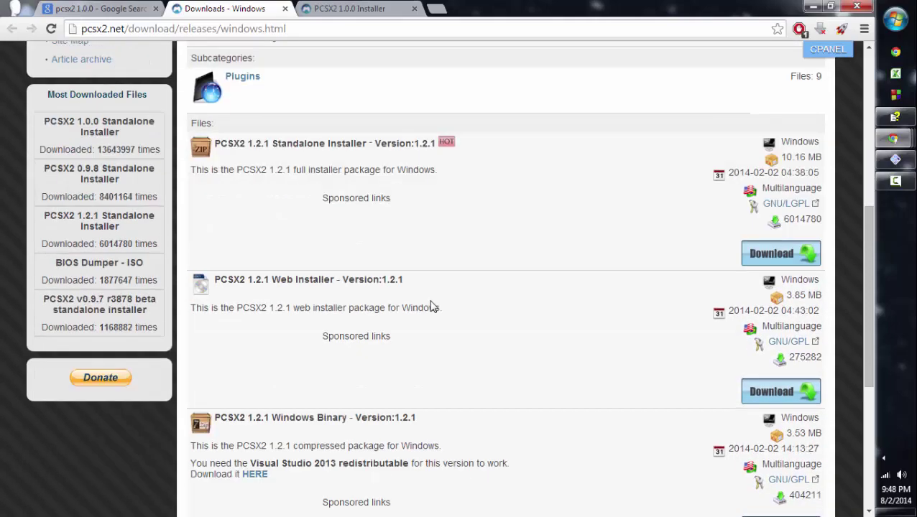
pyautogui.scroll(4, 402, 273)
pyautogui.scroll(2, 351, 225)
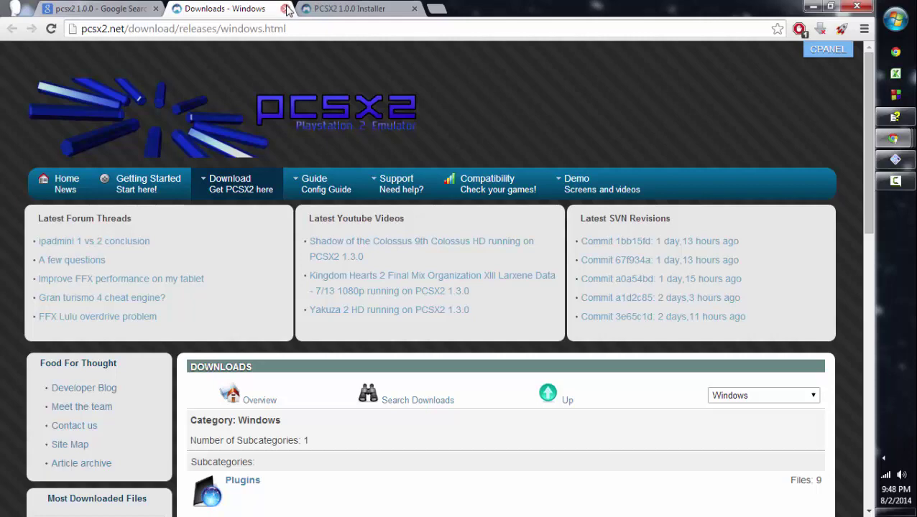
pyautogui.click(286, 8)
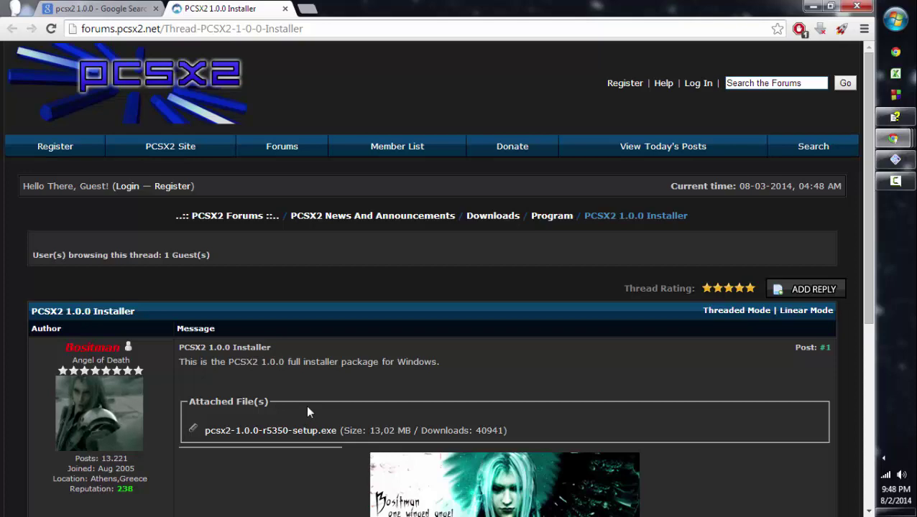
# Start downloading pcsx2-1.0.0-r5350-setup.exe from the forum thread, cancel the download and dismiss it
pyautogui.scroll(-1, 308, 412)
pyautogui.click(276, 360)
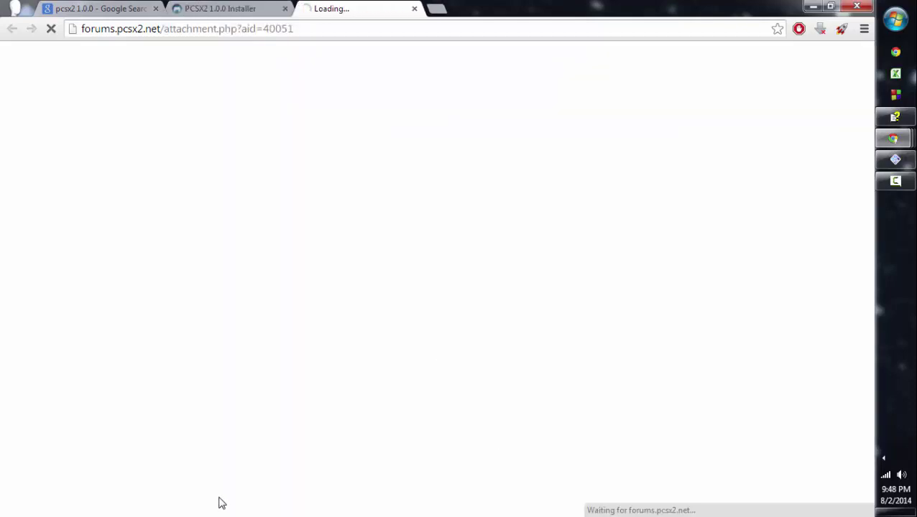
pyautogui.click(135, 503)
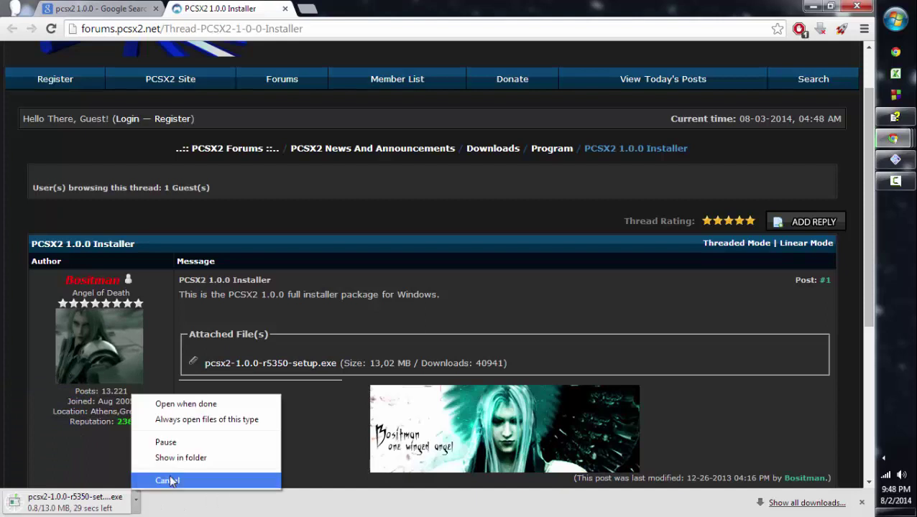
pyautogui.click(167, 481)
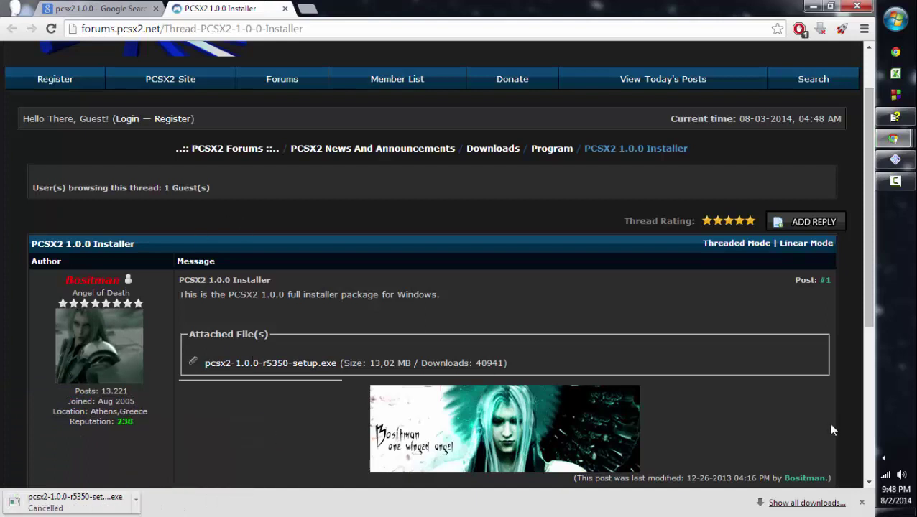
pyautogui.click(861, 502)
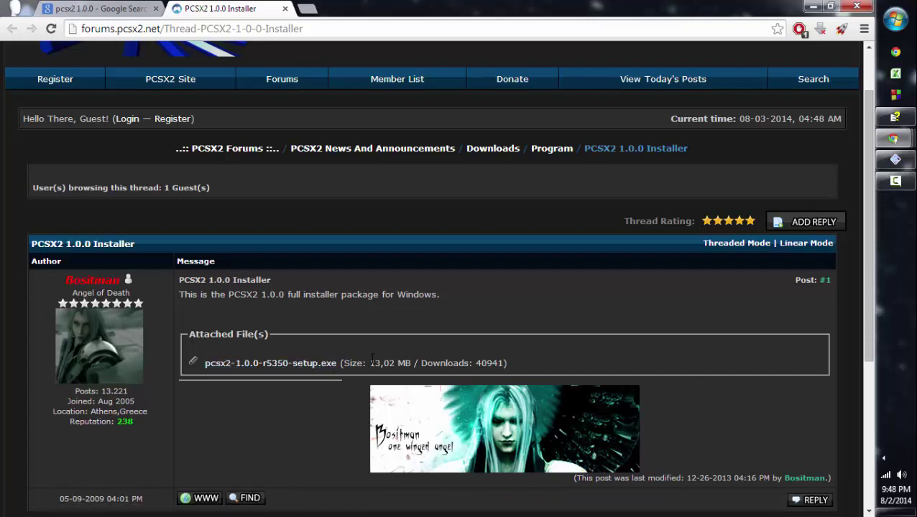
# Close the forum thread and minimize Chrome to return to the PCSX2 main window
pyautogui.click(285, 8)
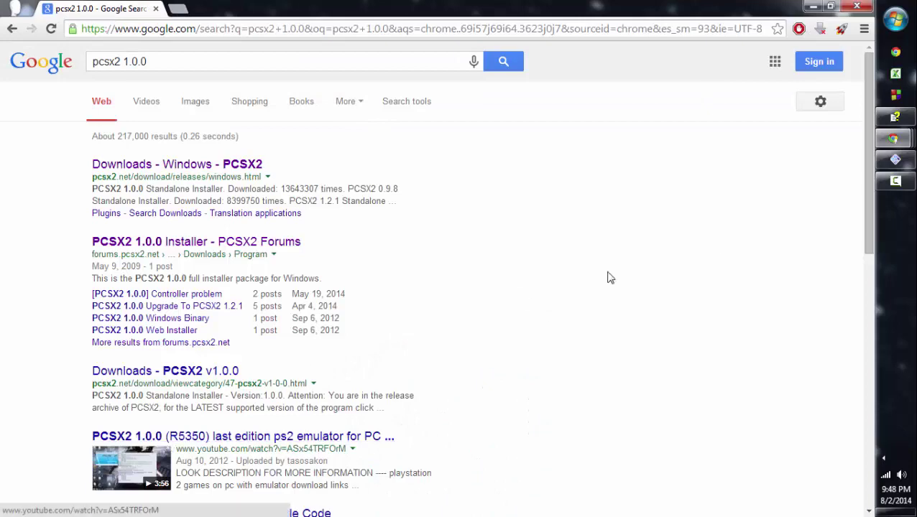
pyautogui.click(813, 6)
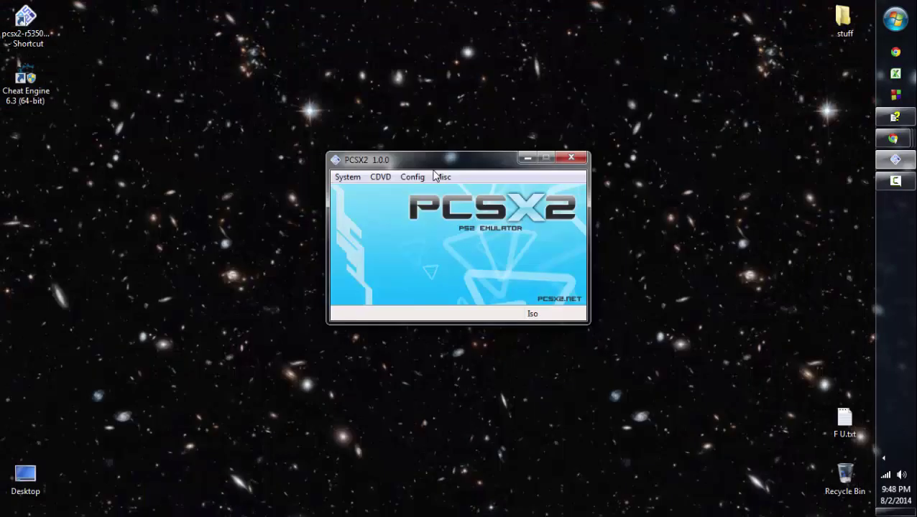
pyautogui.moveTo(434, 170); pyautogui.dragTo(423, 170)
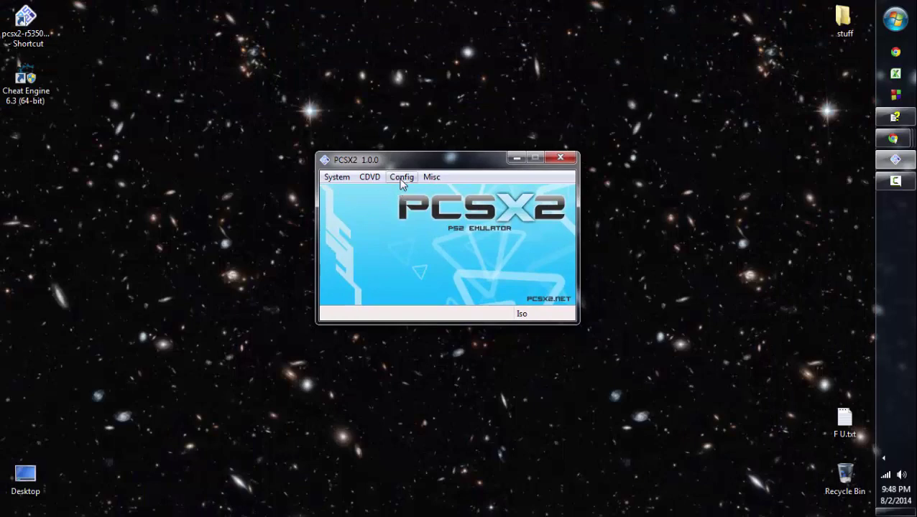
# Review the emulation settings for EE/IOP, VUs, GS, GS Window, Speedhacks and Game Fixes, and leave without changes
pyautogui.click(401, 178)
pyautogui.click(445, 192)
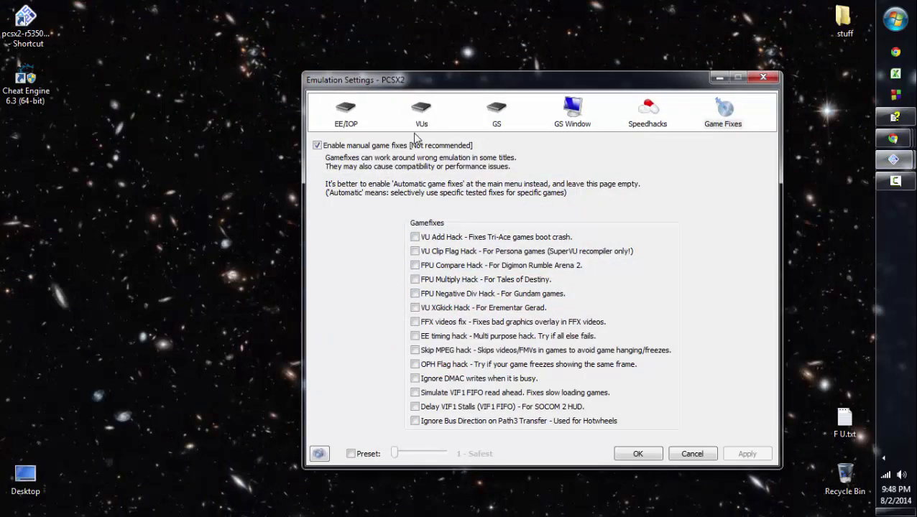
pyautogui.click(357, 125)
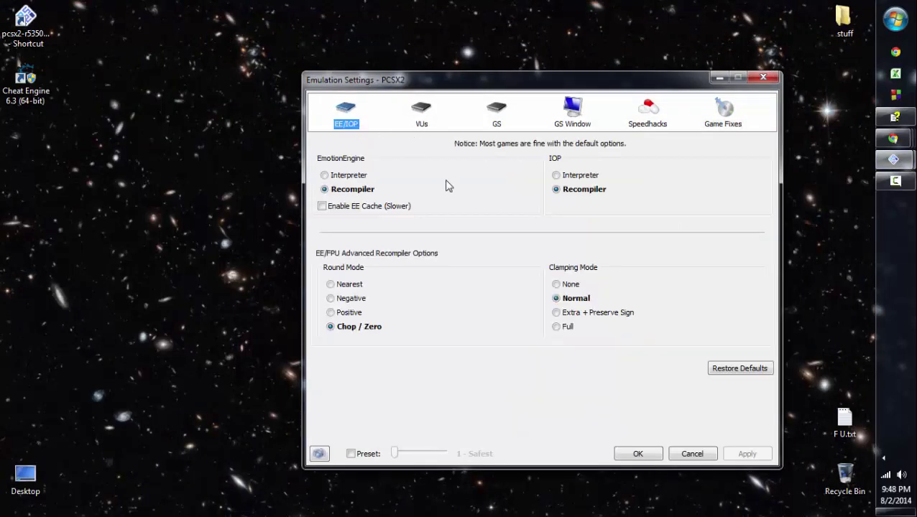
pyautogui.click(422, 121)
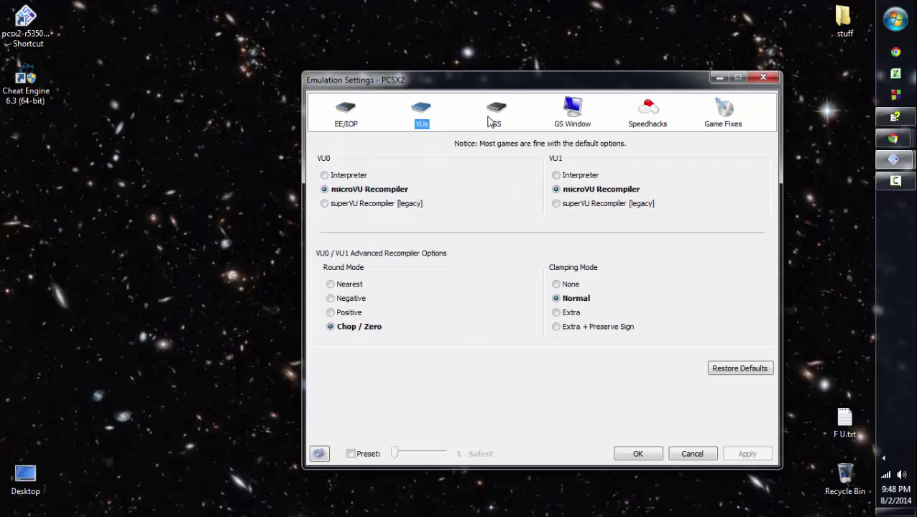
pyautogui.click(502, 119)
pyautogui.click(569, 115)
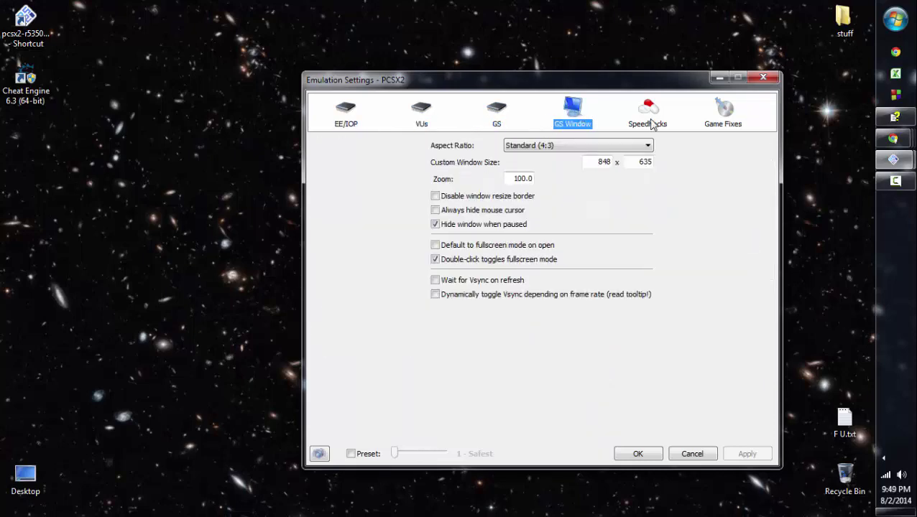
pyautogui.click(648, 119)
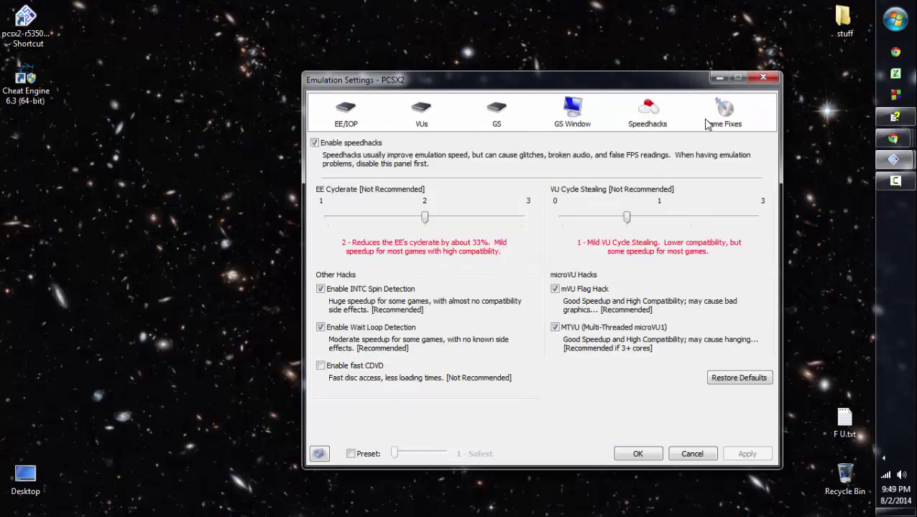
pyautogui.click(722, 110)
pyautogui.click(692, 455)
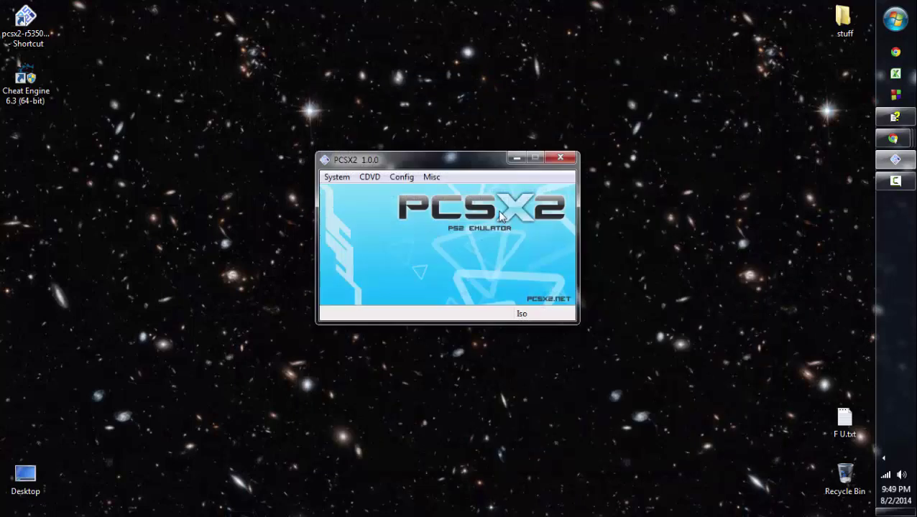
# Open the plugin and BIOS selector, check the selected BIOS rom and show the plugin assignments
pyautogui.click(401, 177)
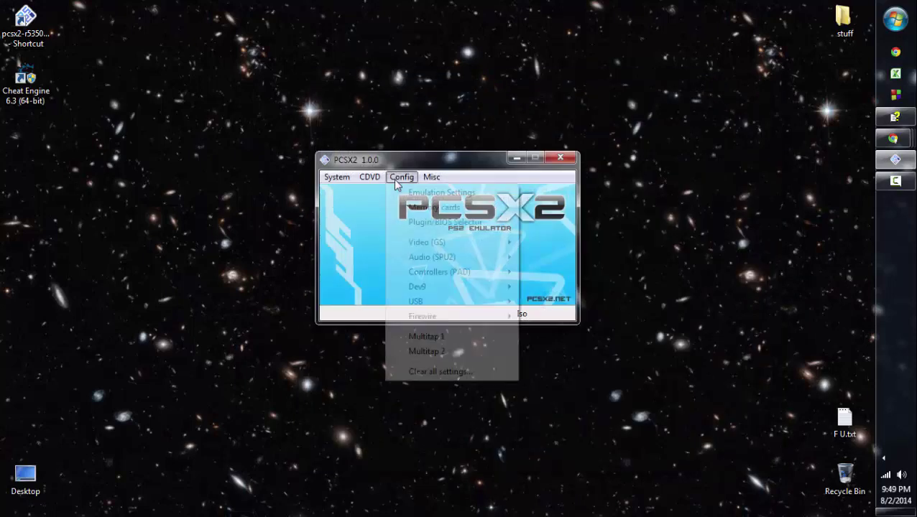
pyautogui.click(440, 223)
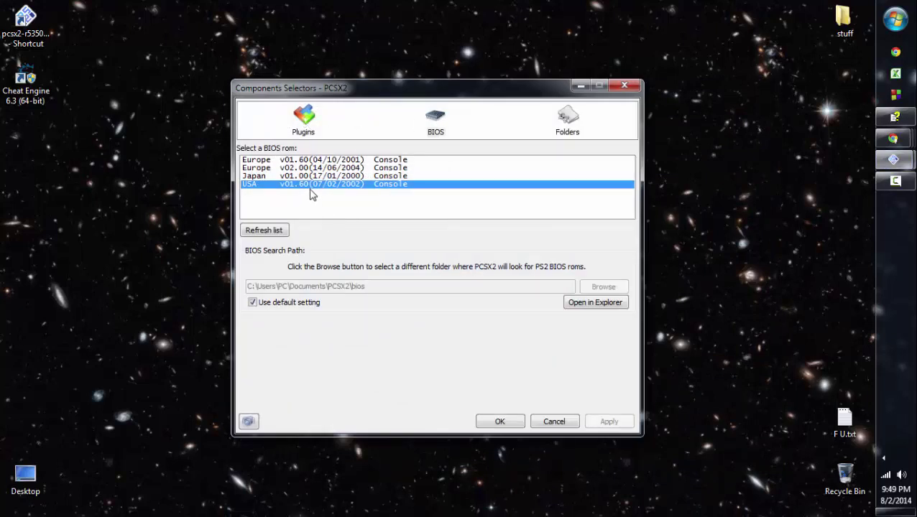
pyautogui.click(309, 125)
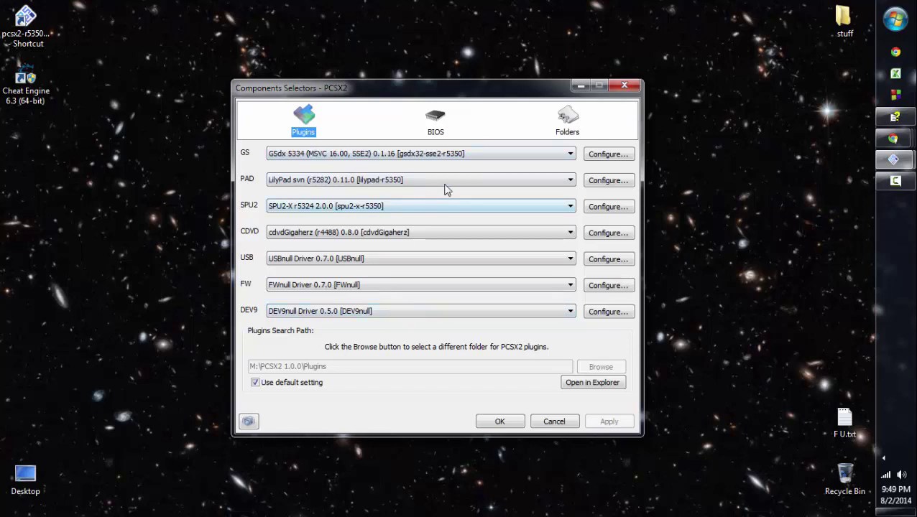
# Open the LilyPad plugin's configuration and review the keyboard and USB controller bindings for Pad 1
pyautogui.click(608, 180)
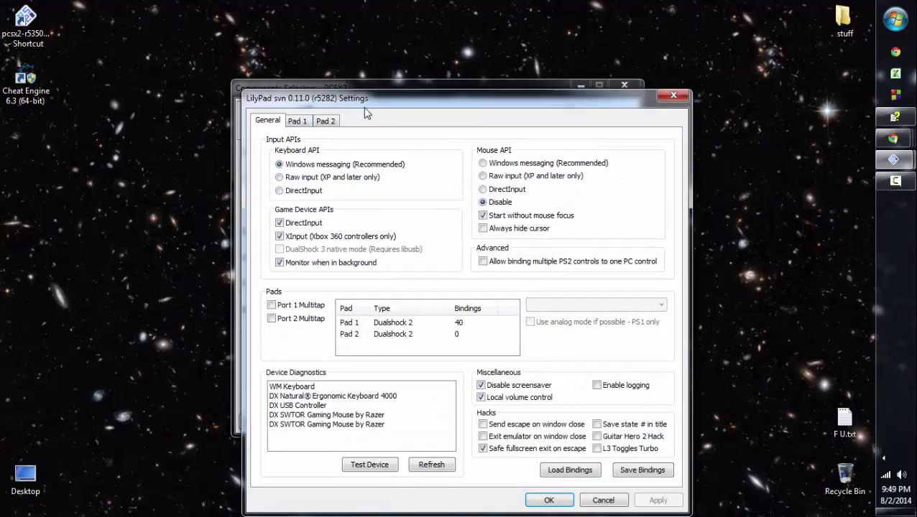
pyautogui.click(297, 121)
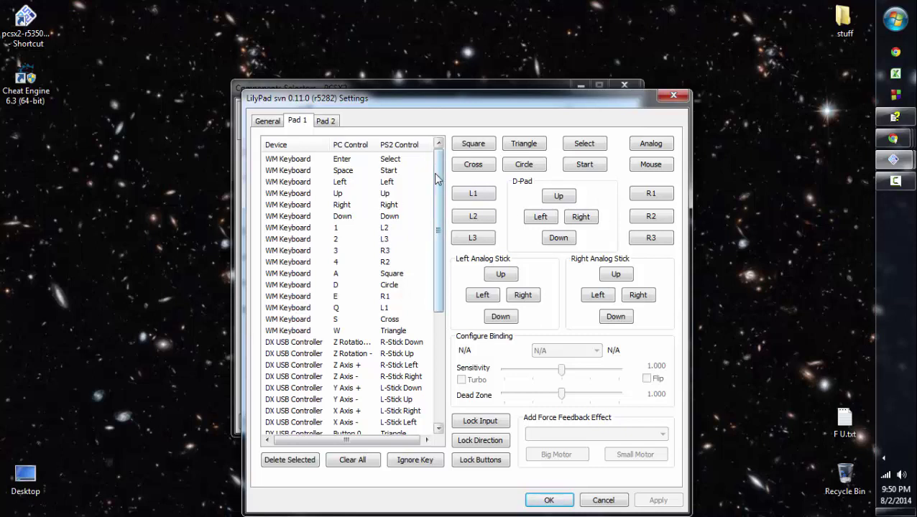
pyautogui.moveTo(437, 185); pyautogui.dragTo(440, 219)
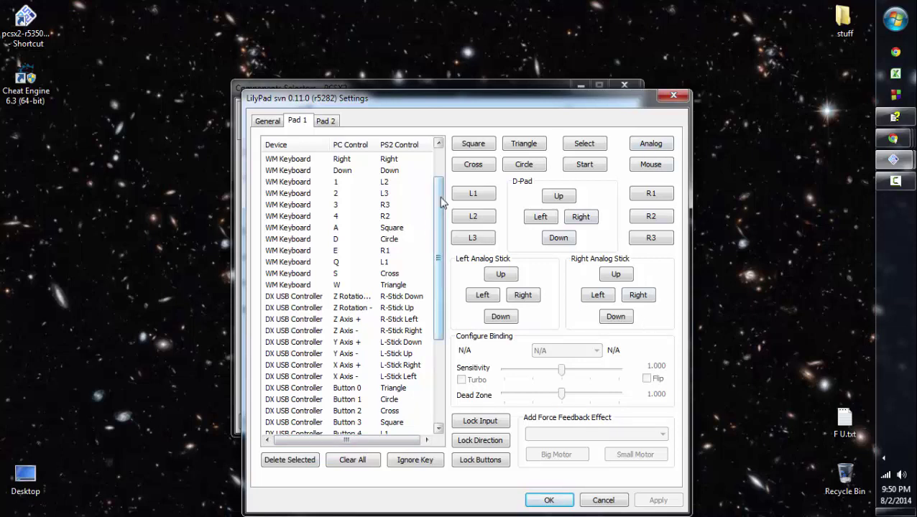
# Review the remaining LilyPad Pad 1 bindings, the Pad 2 bindings and the general input settings, and leave without changes
pyautogui.moveTo(444, 203); pyautogui.dragTo(443, 194)
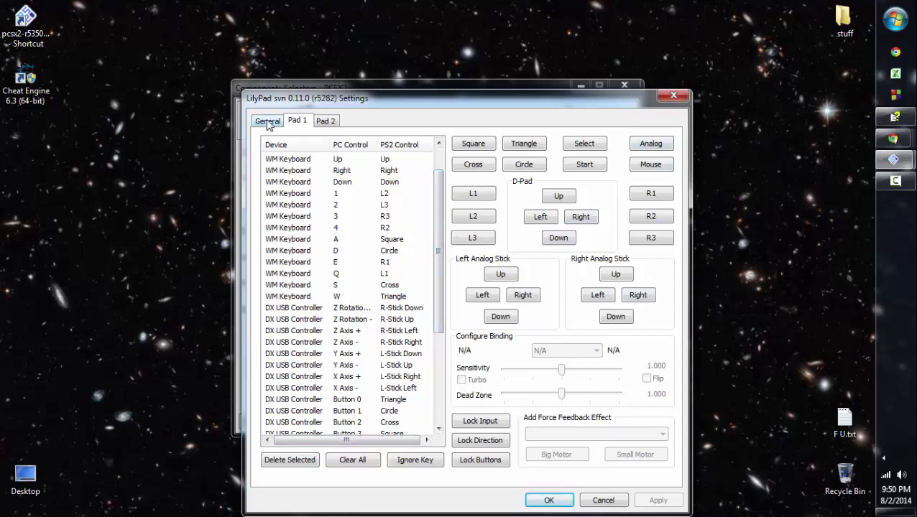
pyautogui.click(327, 122)
pyautogui.click(265, 121)
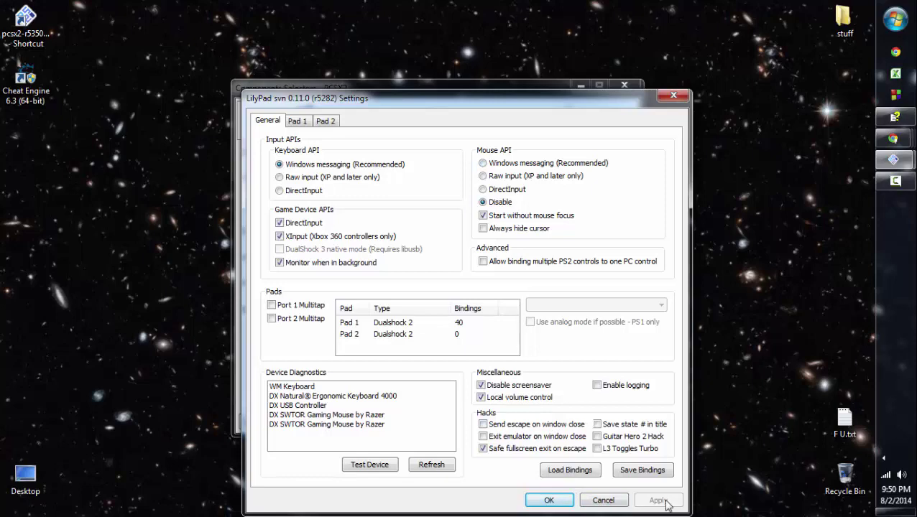
pyautogui.click(601, 500)
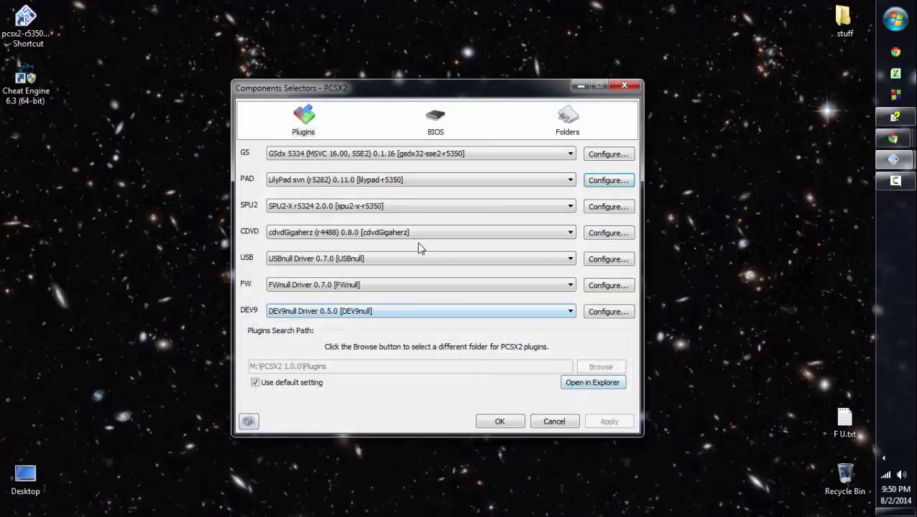
# Check the folder settings and the selected BIOS rom in the component selector, and leave it without changes
pyautogui.click(565, 122)
pyautogui.click(432, 119)
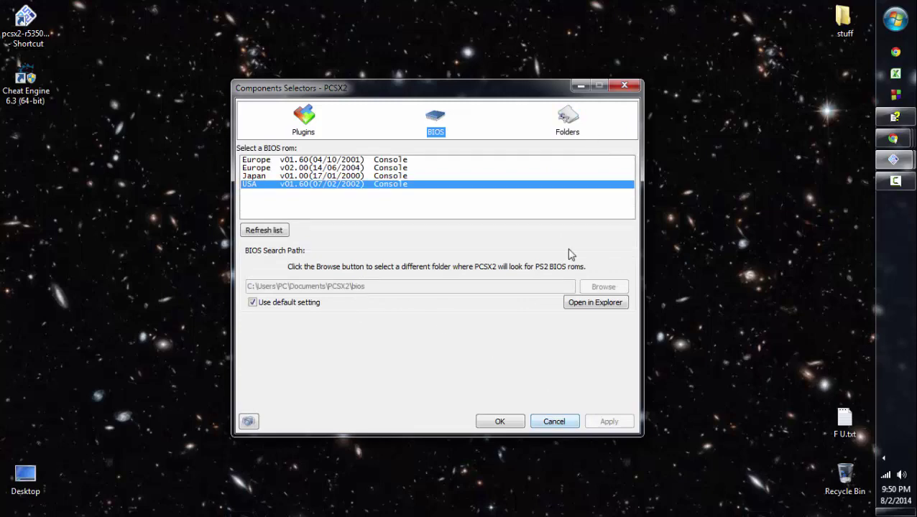
pyautogui.click(553, 422)
# Open the GSdx video plugin settings, review the renderer and interlacing options, and accept the settings with Direct3D9 (Hardware) and Auto
pyautogui.click(401, 177)
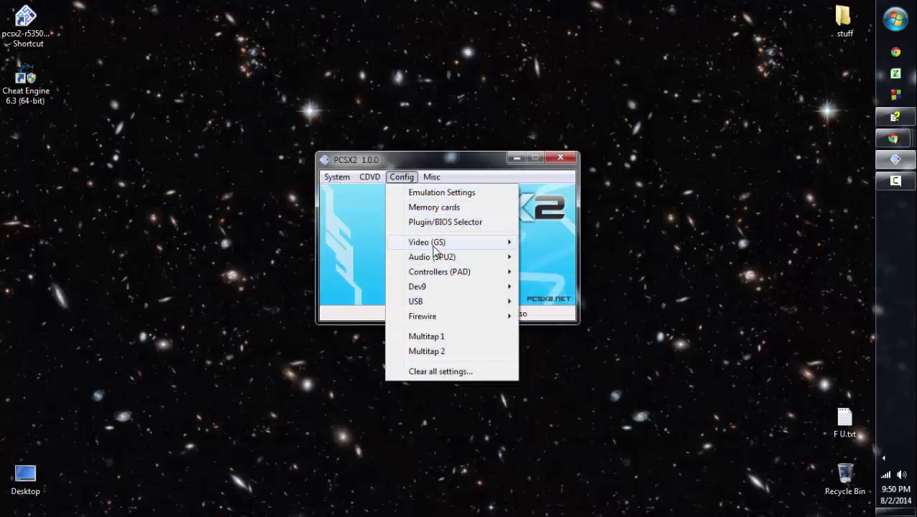
pyautogui.moveTo(434, 244)
pyautogui.click(547, 296)
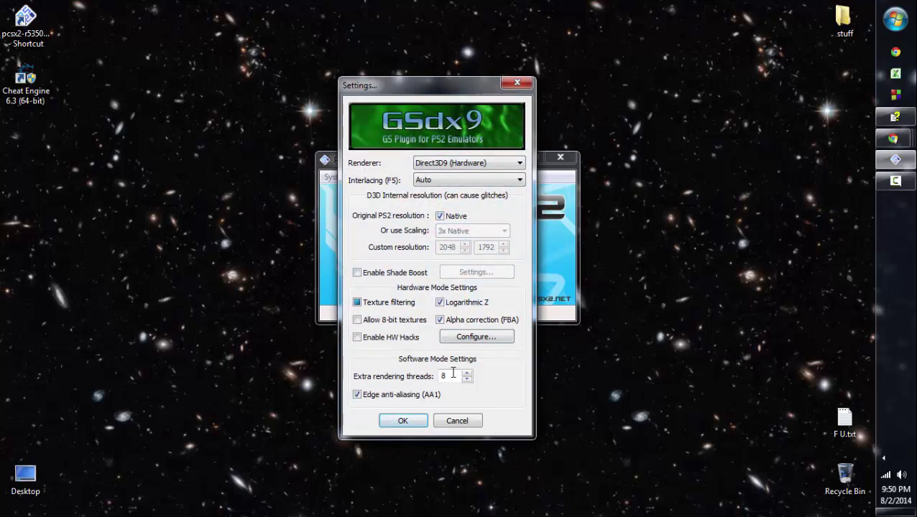
pyautogui.click(513, 165)
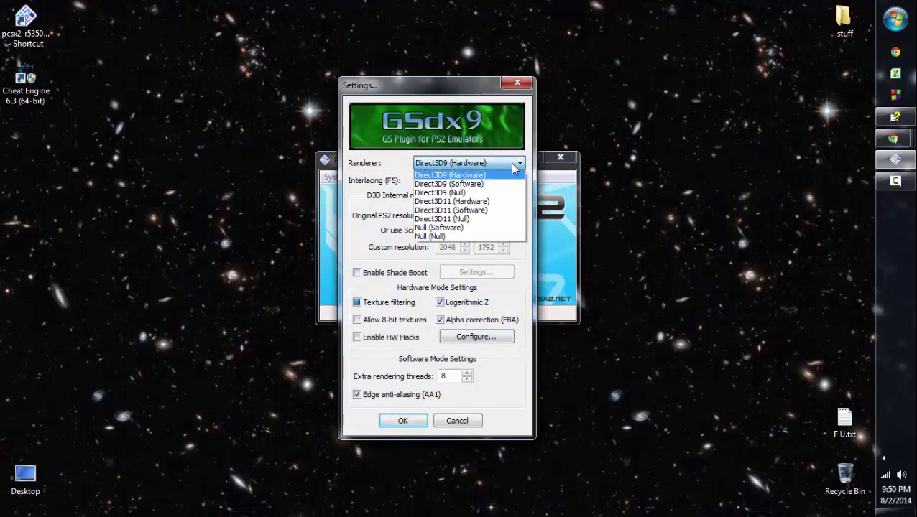
pyautogui.click(516, 165)
pyautogui.click(515, 164)
pyautogui.click(510, 160)
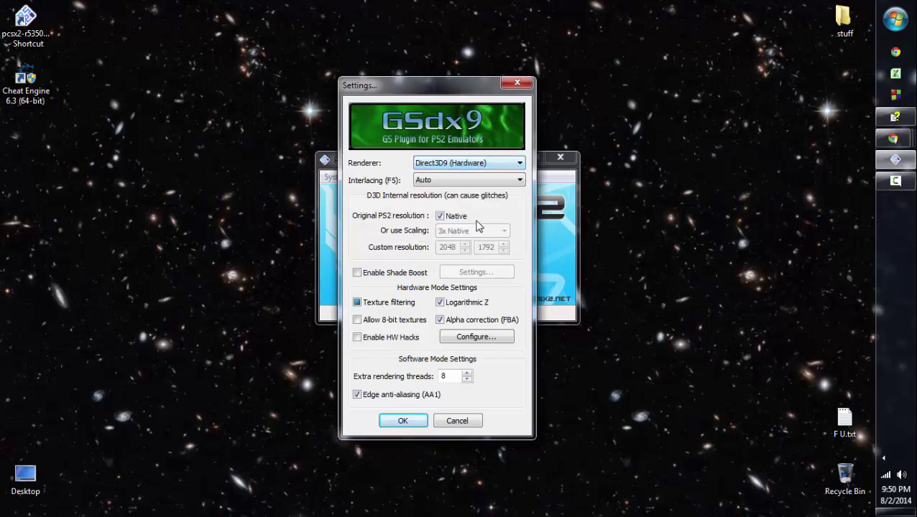
pyautogui.click(497, 181)
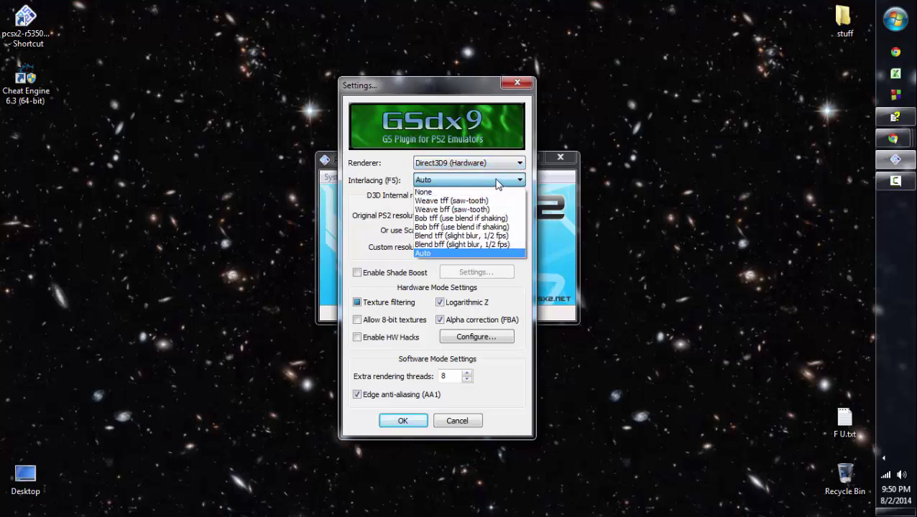
pyautogui.click(496, 181)
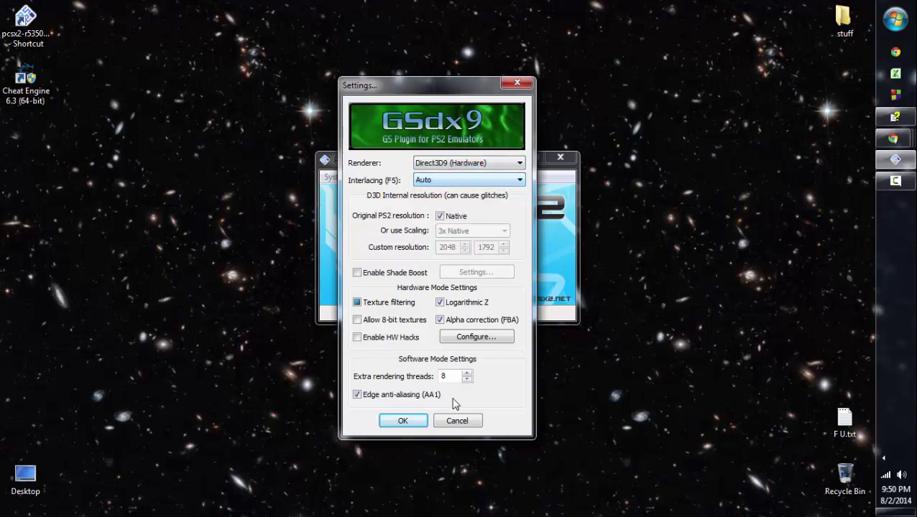
pyautogui.click(403, 422)
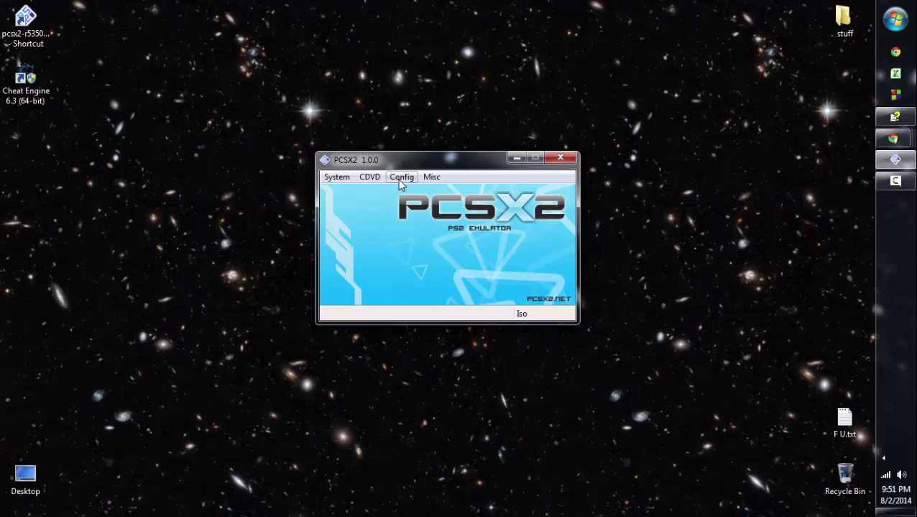
pyautogui.click(370, 176)
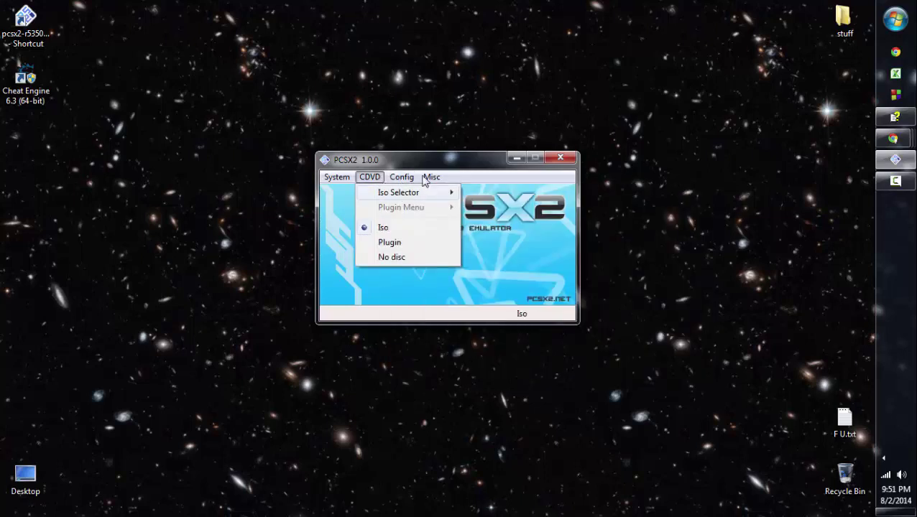
pyautogui.moveTo(404, 177)
pyautogui.moveTo(369, 178)
pyautogui.moveTo(383, 194)
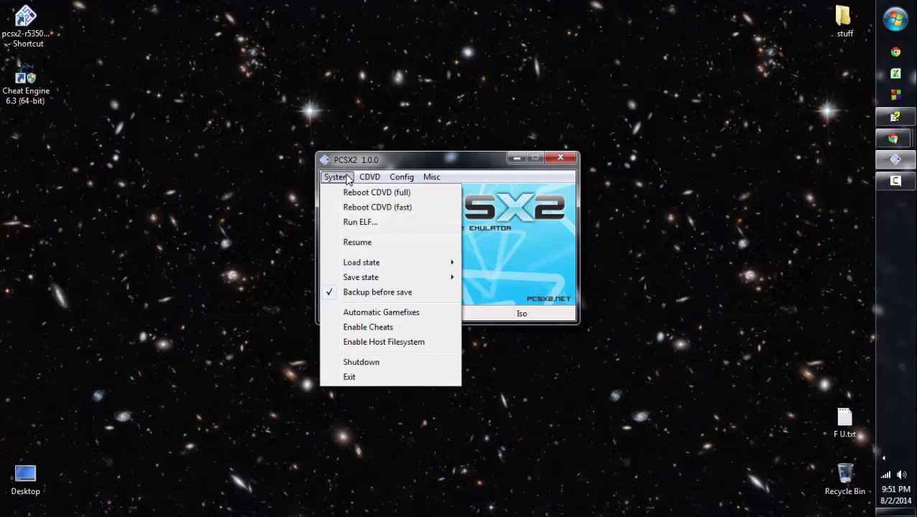
pyautogui.click(907, 183)
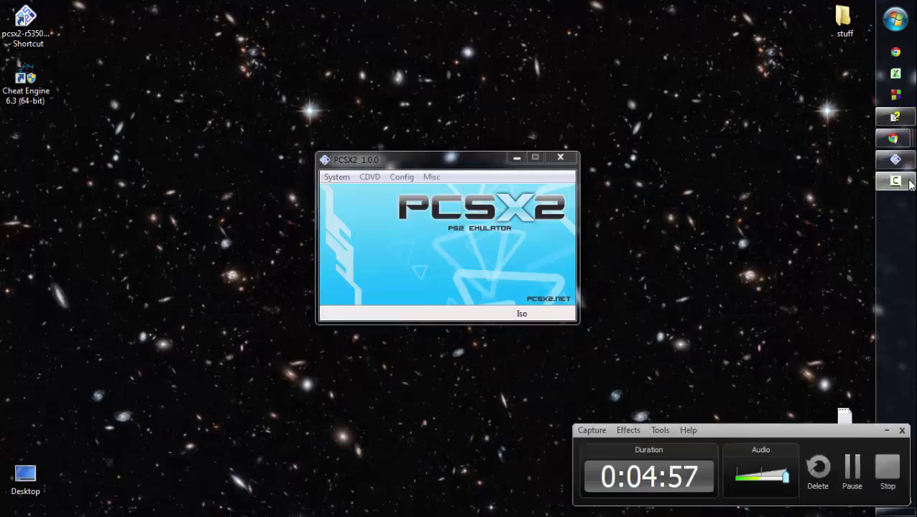
pyautogui.click(886, 429)
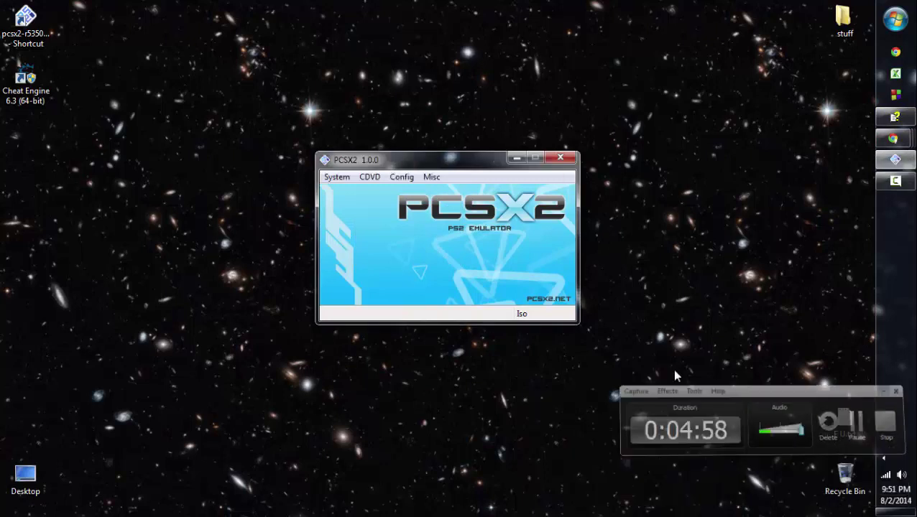
# Boot the game with a full CDVD reboot, suppress the reset warning for future boots and confirm the reset
pyautogui.click(370, 178)
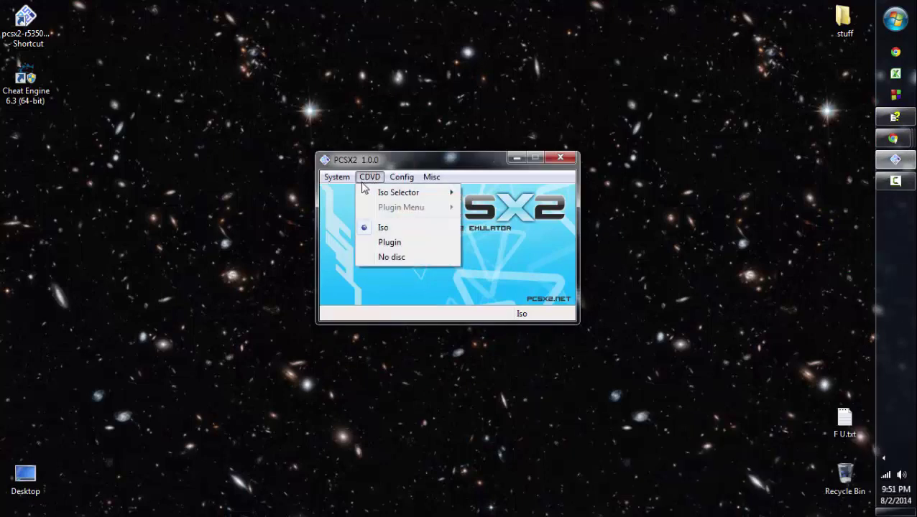
pyautogui.moveTo(336, 181)
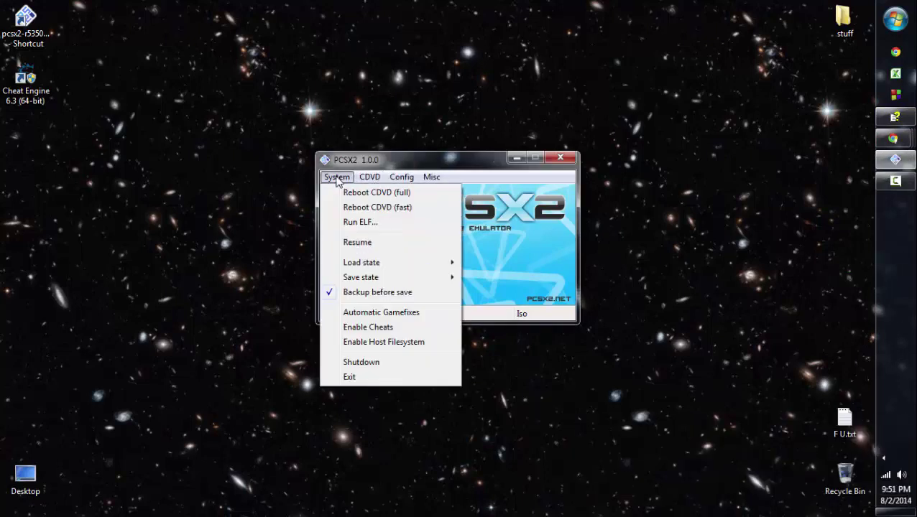
pyautogui.moveTo(372, 180)
pyautogui.click(363, 200)
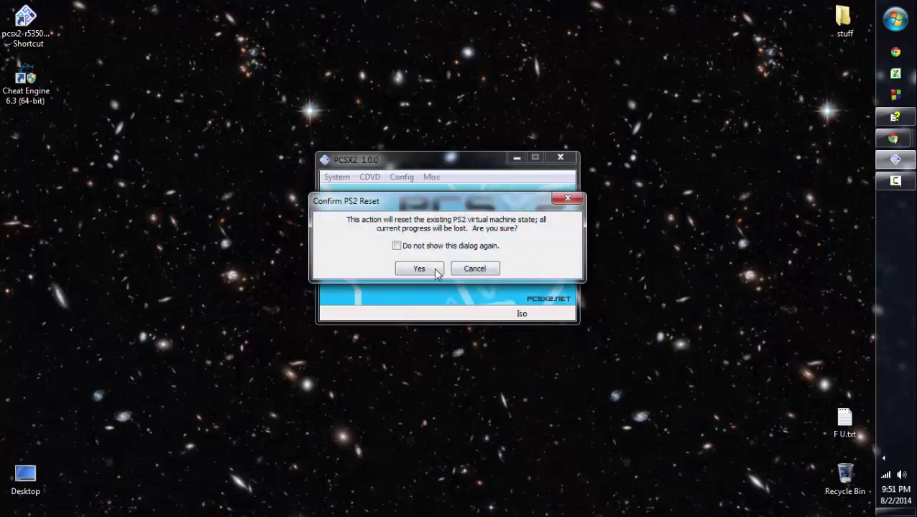
pyautogui.click(396, 246)
pyautogui.click(417, 269)
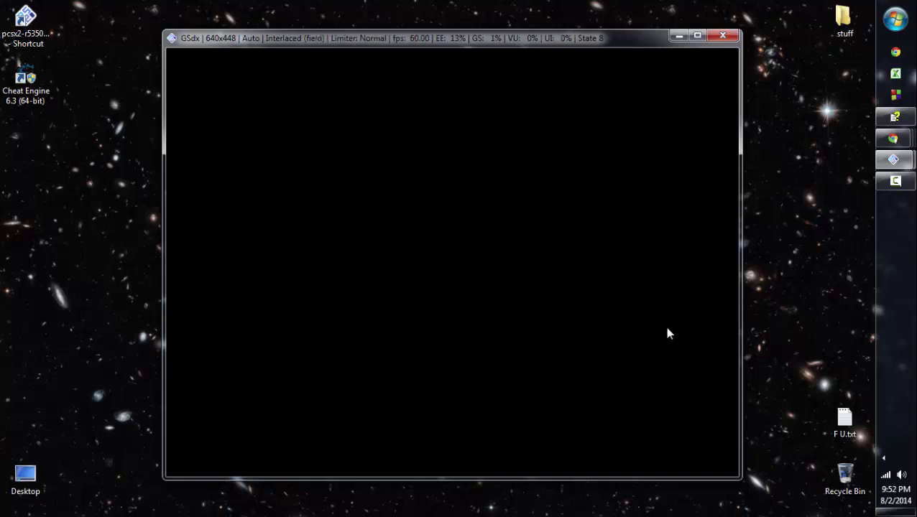
# Close the running game's window and try to launch Cheat Engine 6.3 from the desktop
pyautogui.moveTo(886, 178)
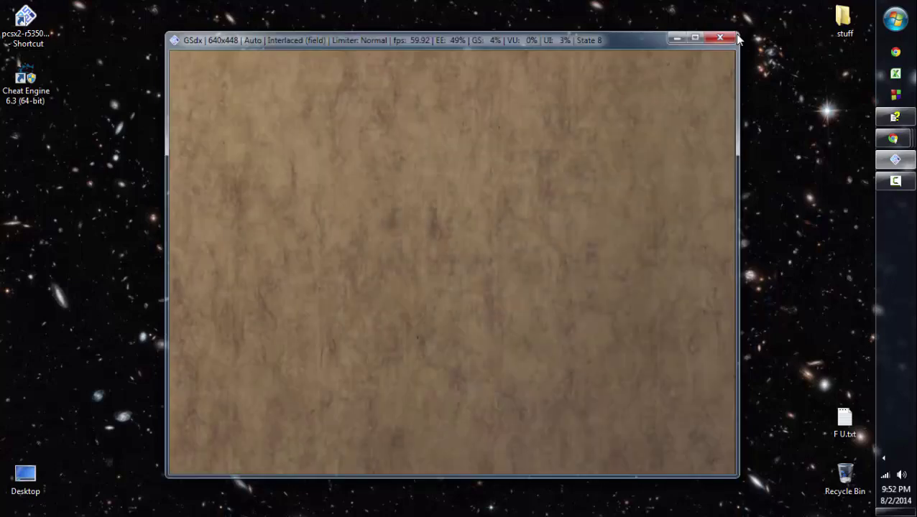
pyautogui.click(733, 40)
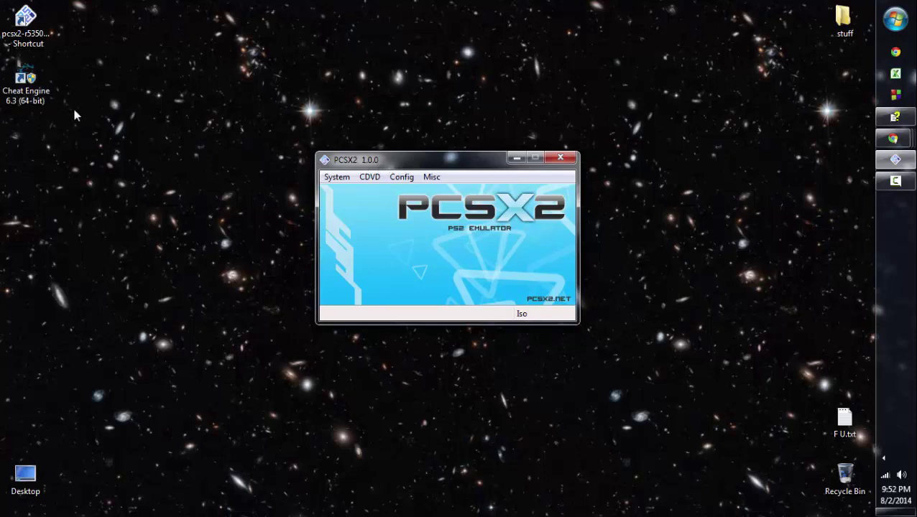
pyautogui.doubleClick(24, 80)
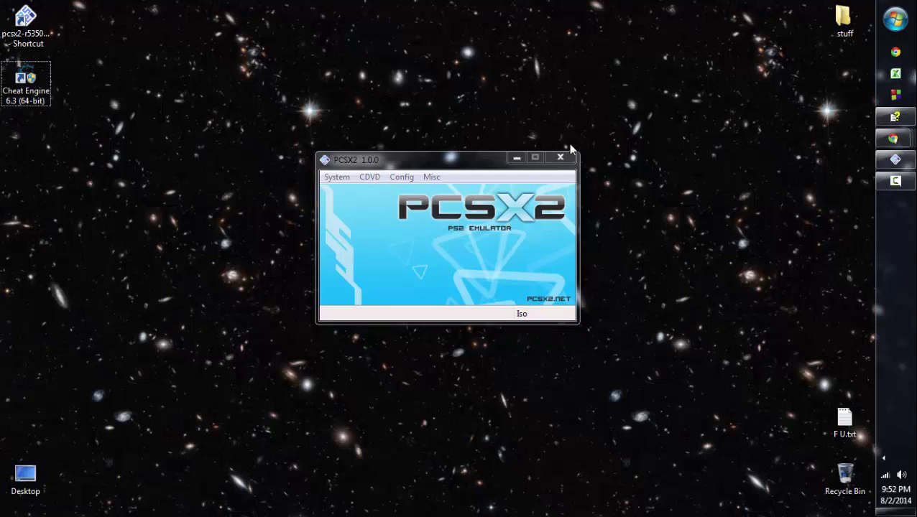
# Select ROTKVIII.bin as the disc image in the Iso Selector and show the available reboot options
pyautogui.click(394, 178)
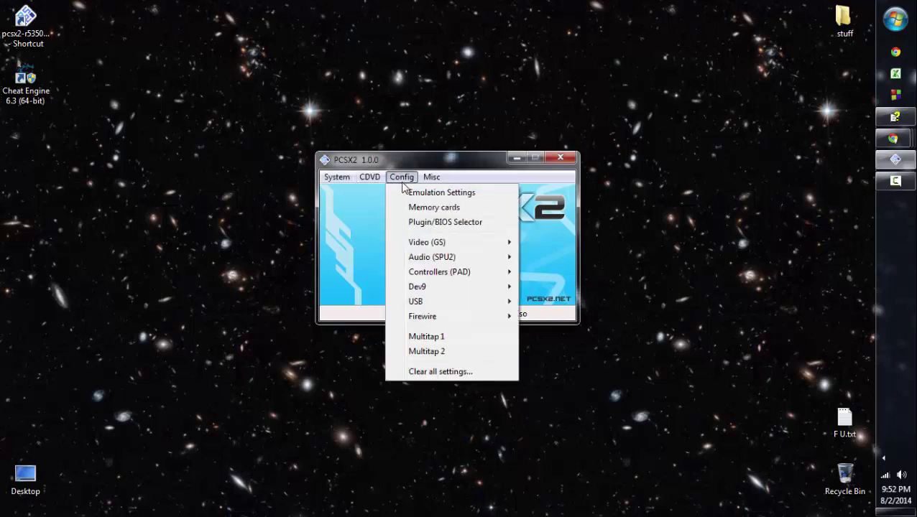
pyautogui.moveTo(381, 177)
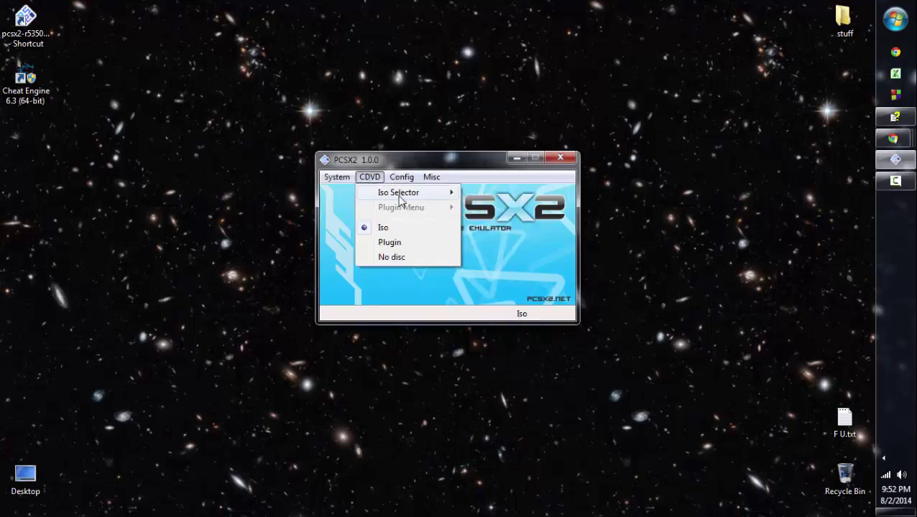
pyautogui.moveTo(424, 193)
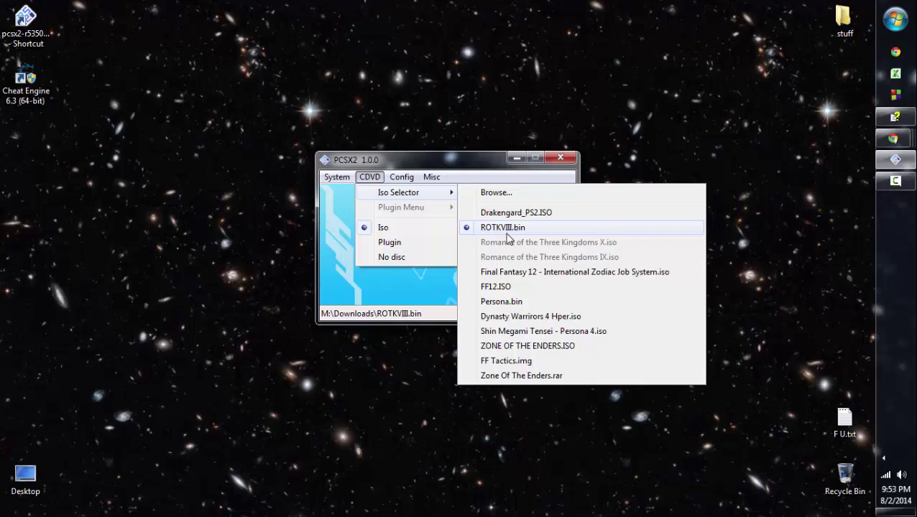
pyautogui.click(506, 228)
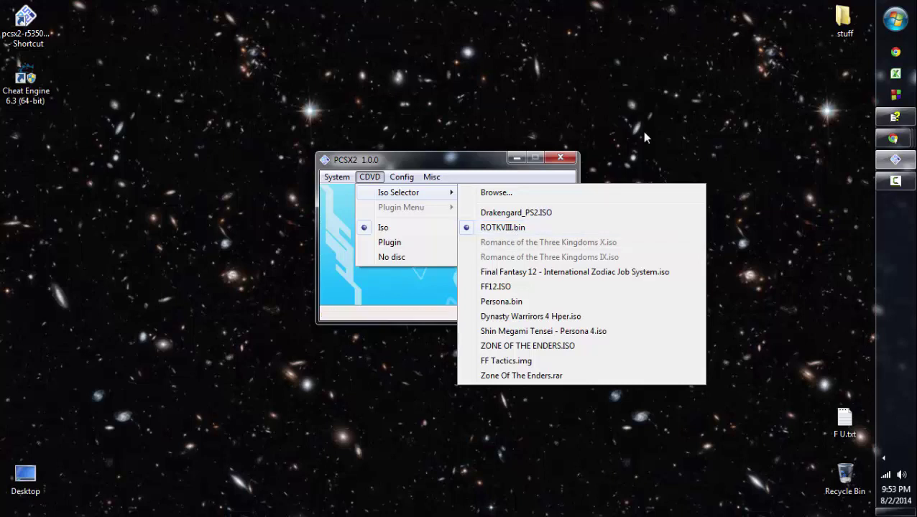
pyautogui.click(369, 177)
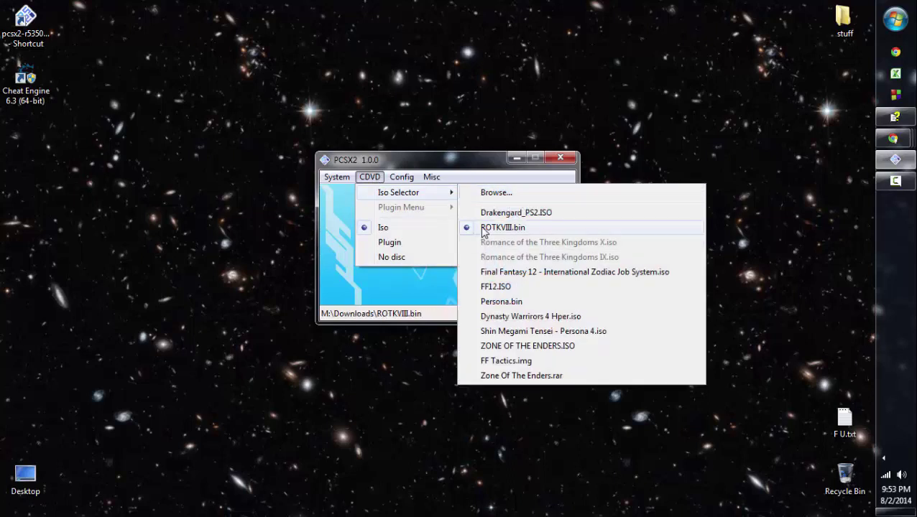
pyautogui.moveTo(350, 179)
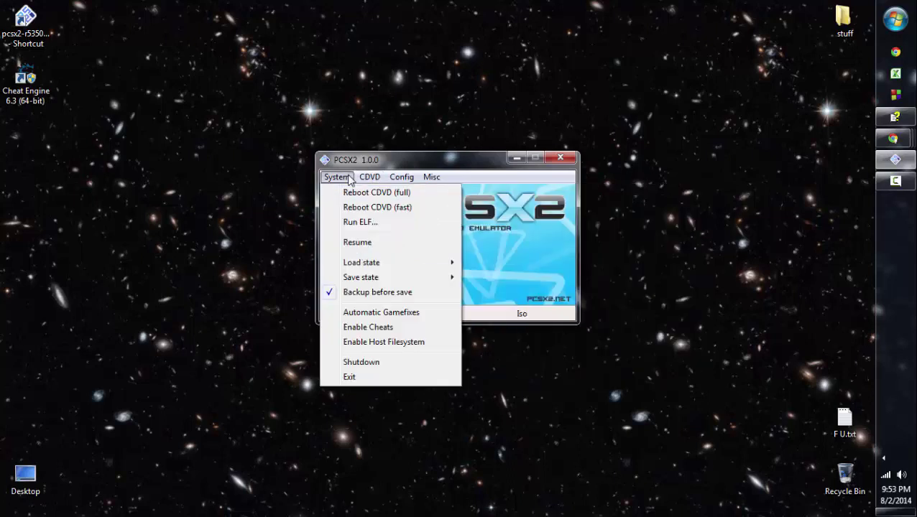
pyautogui.click(269, 49)
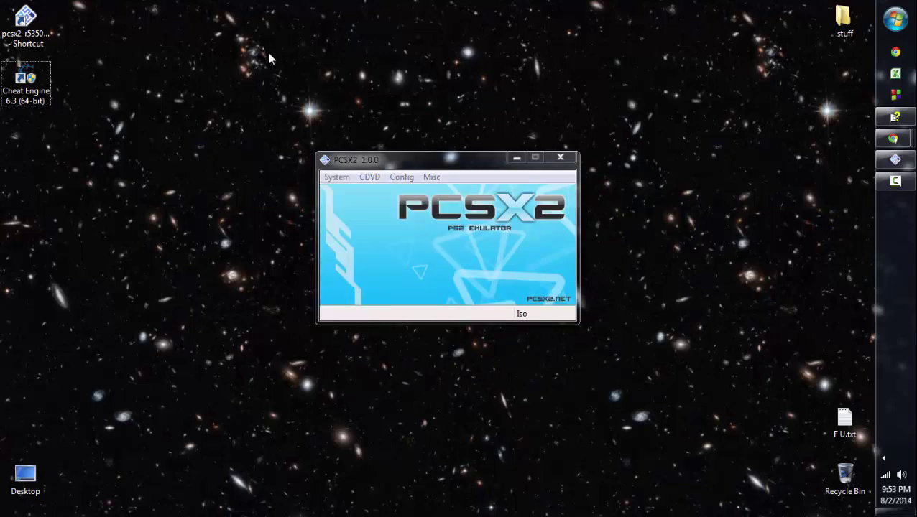
# Switch to a new Chrome window and search Google for "cheat engine"
pyautogui.click(32, 85)
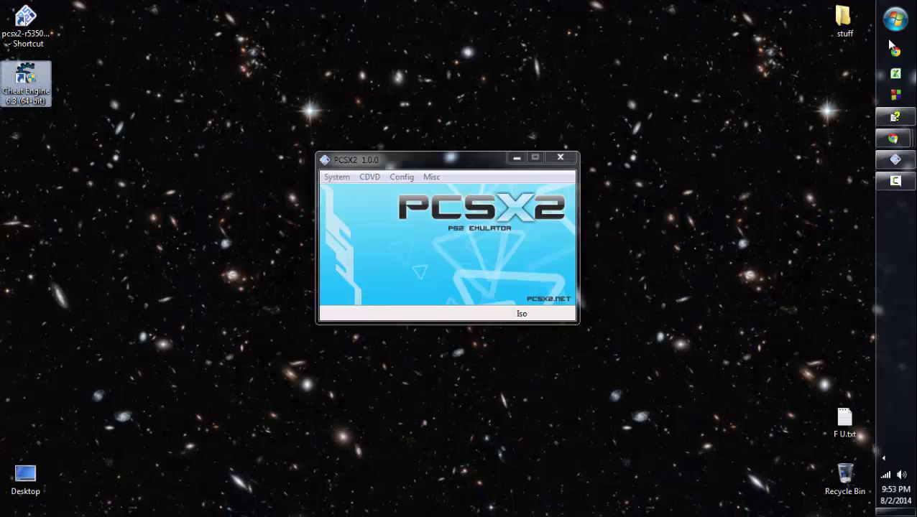
pyautogui.click(894, 51)
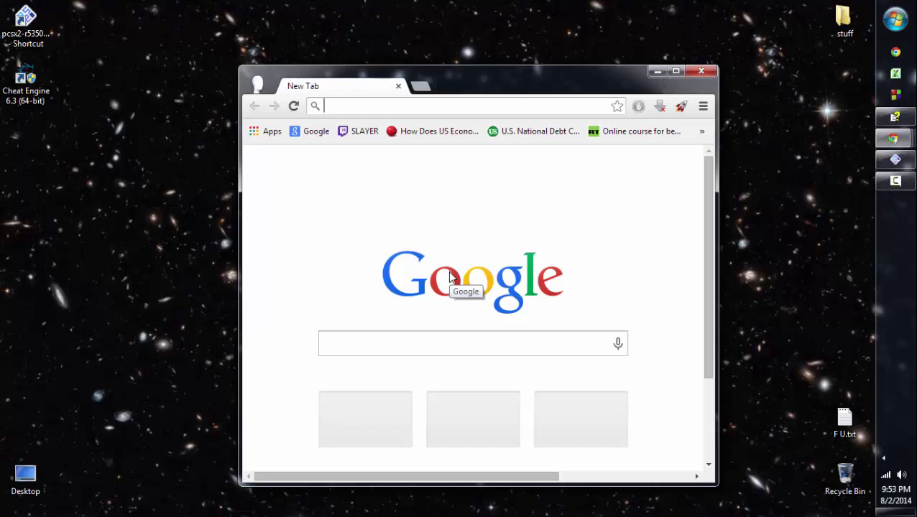
pyautogui.write('cheat engine')
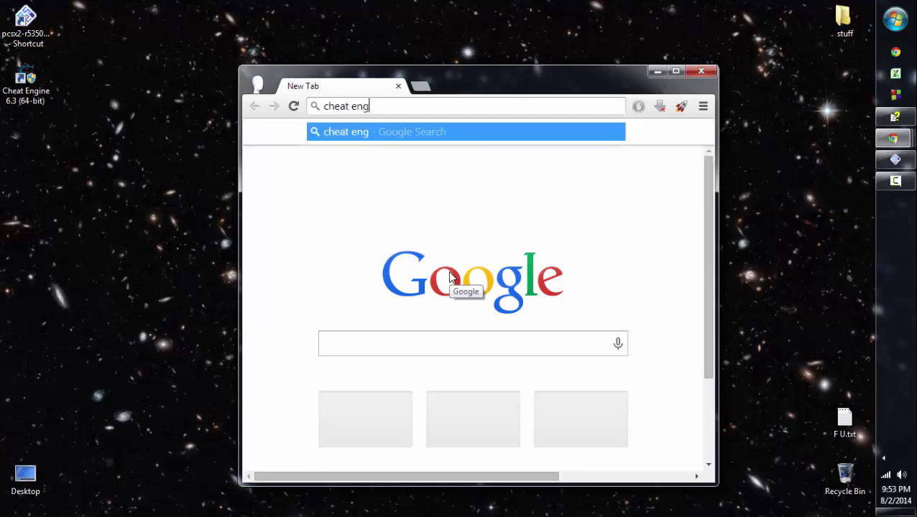
pyautogui.press('Return')
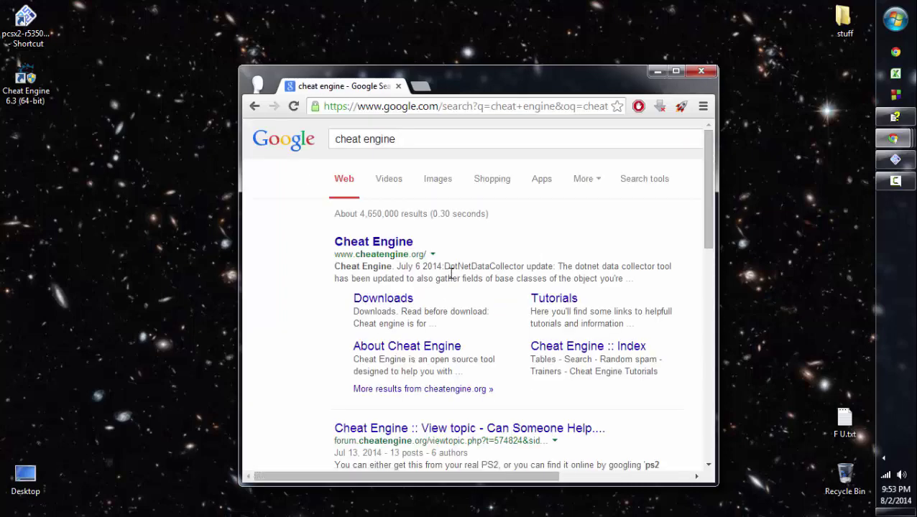
# Open the official Cheat Engine website from the search results, maximize the browser window and download Cheat Engine
pyautogui.click(406, 246)
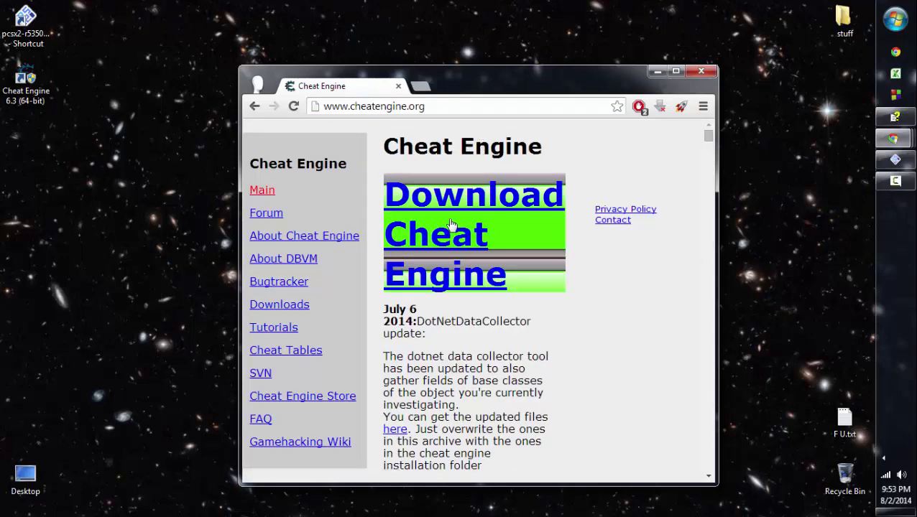
pyautogui.doubleClick(521, 88)
pyautogui.click(267, 139)
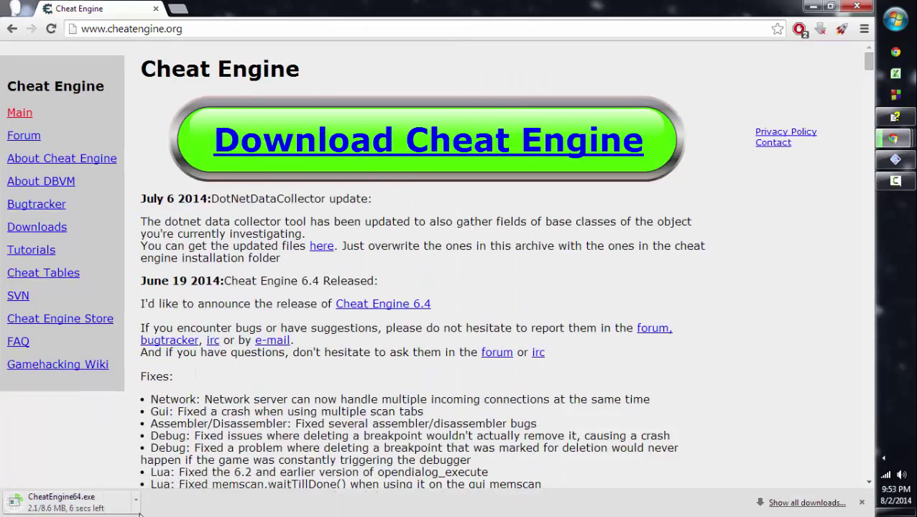
# Cancel the CheatEngine64.exe download and look through the site's Downloads page, including the older versions
pyautogui.click(126, 500)
pyautogui.click(181, 481)
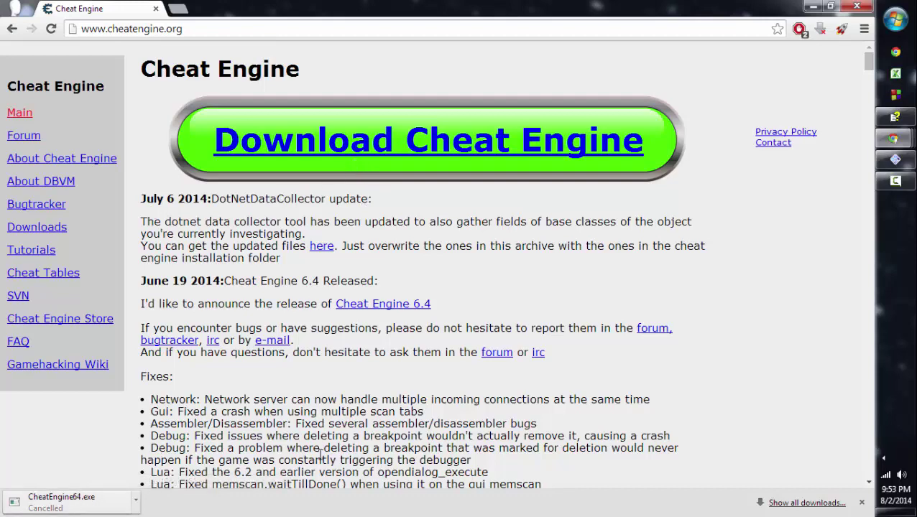
pyautogui.click(54, 228)
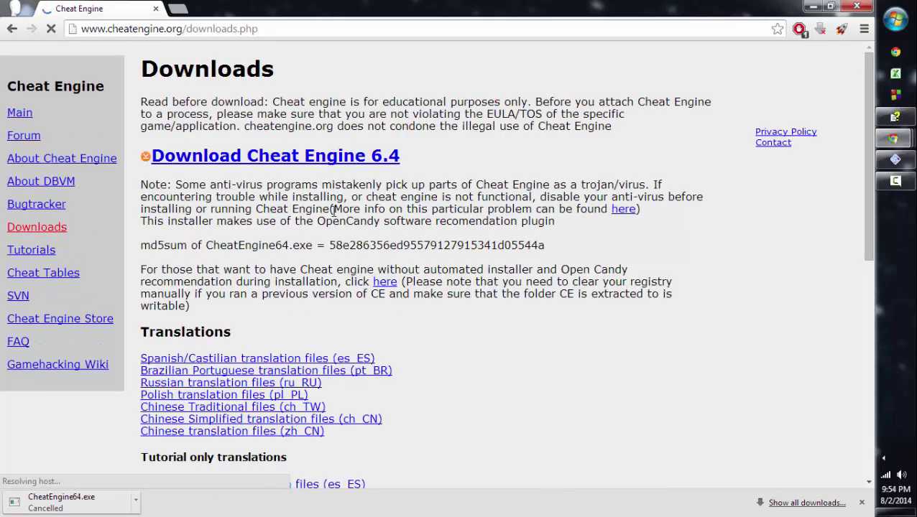
pyautogui.scroll(-4, 309, 368)
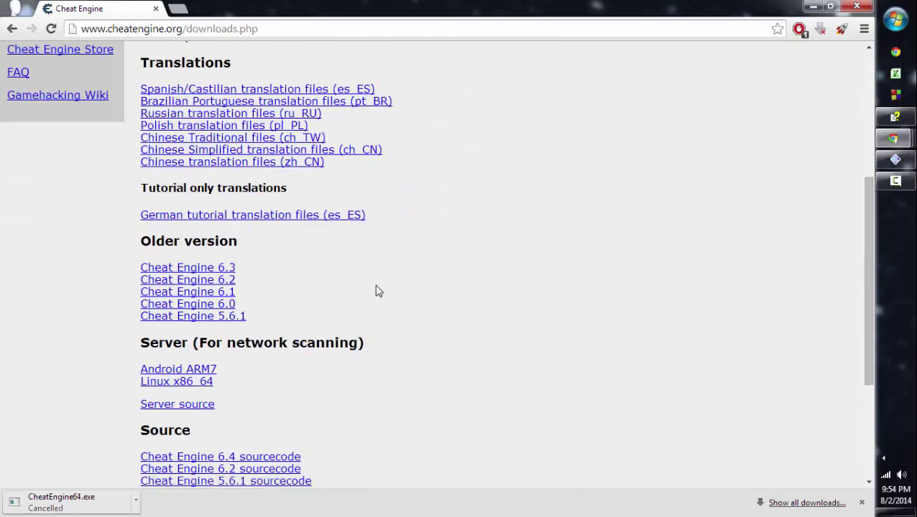
pyautogui.scroll(4, 374, 281)
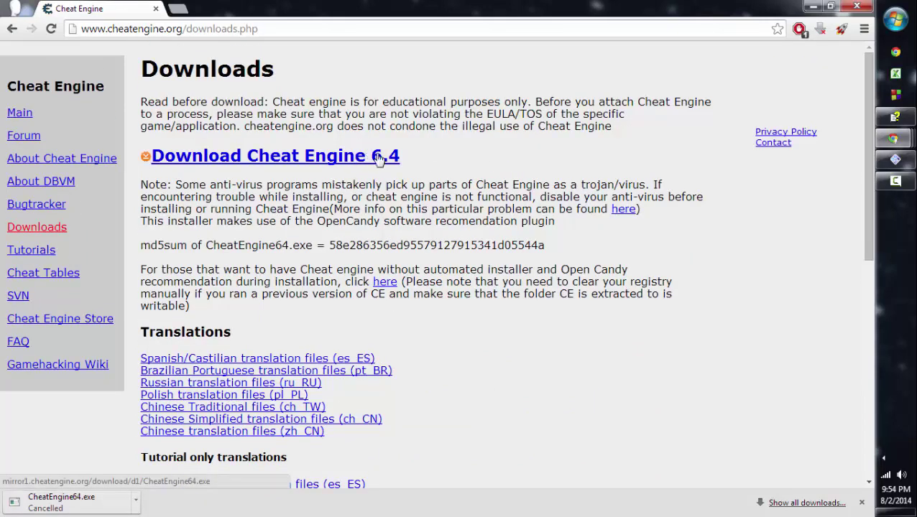
# Close the browser window and launch Cheat Engine 6.3 (64-bit) from the desktop
pyautogui.click(856, 7)
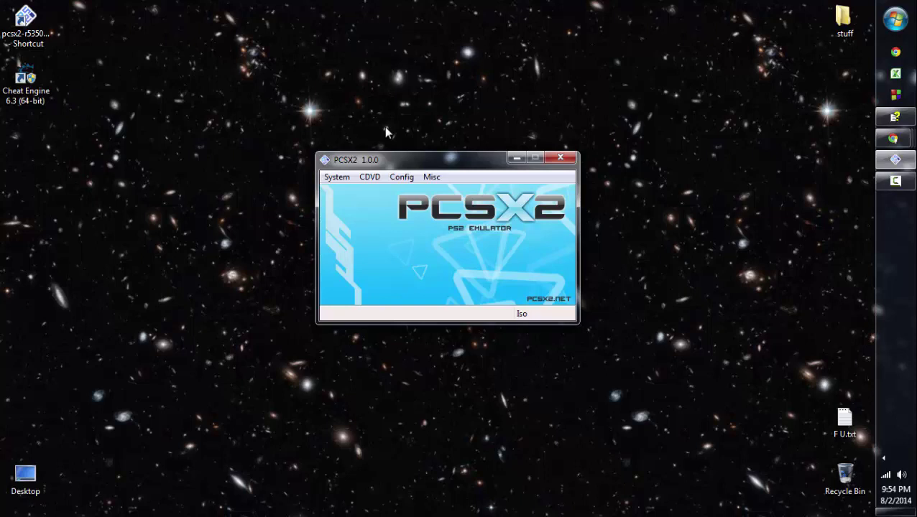
pyautogui.doubleClick(26, 83)
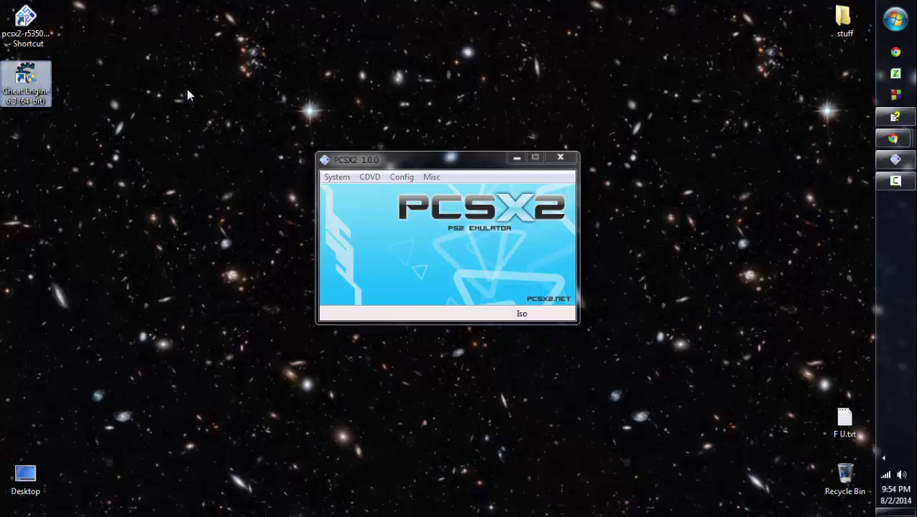
pyautogui.doubleClick(26, 79)
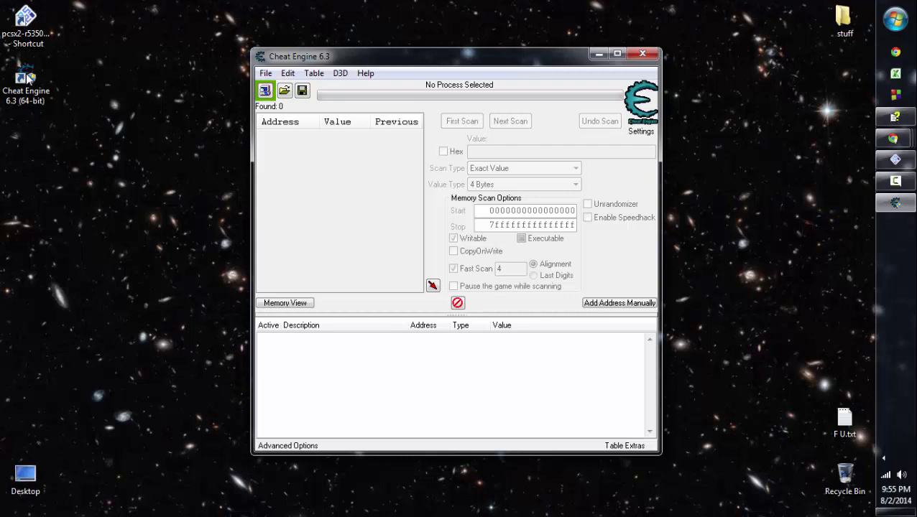
# View the process list, then open the built-in Cheat Engine Tutorial, read its introduction and quit it
pyautogui.click(265, 91)
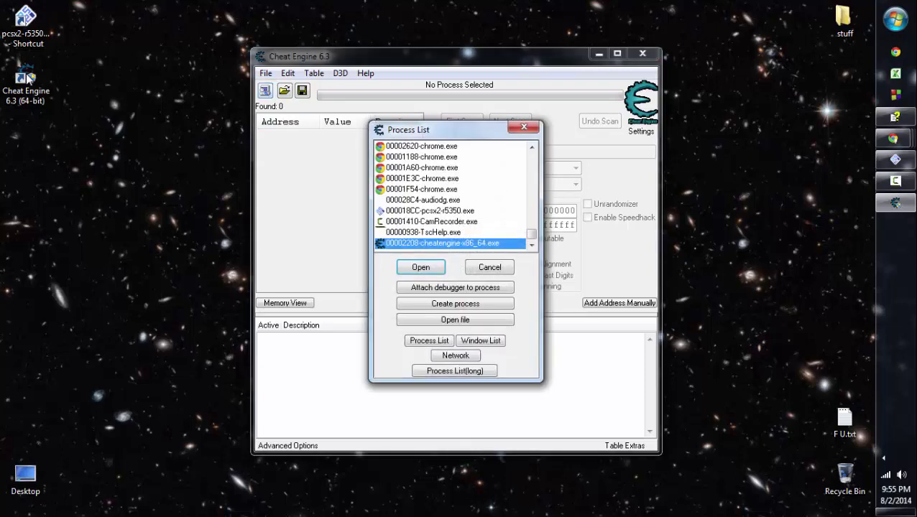
pyautogui.click(524, 127)
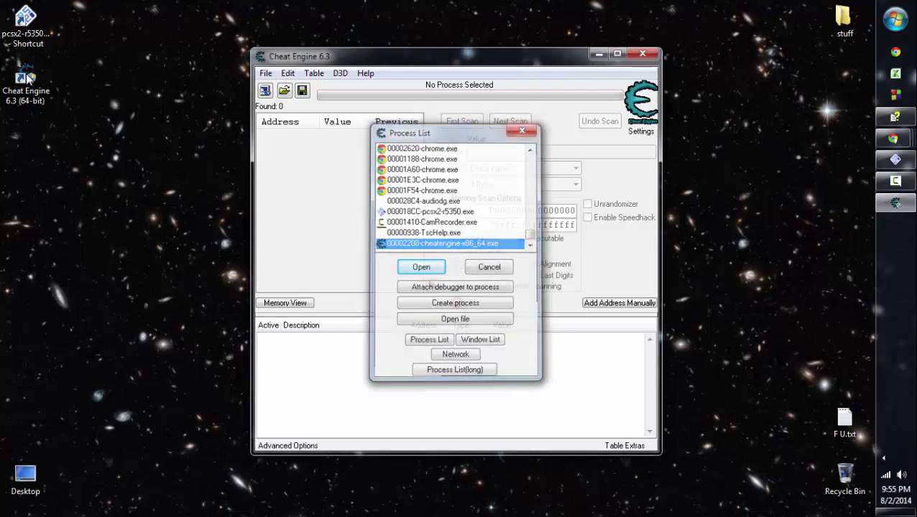
pyautogui.click(366, 72)
pyautogui.press('Down')
pyautogui.press('Down')
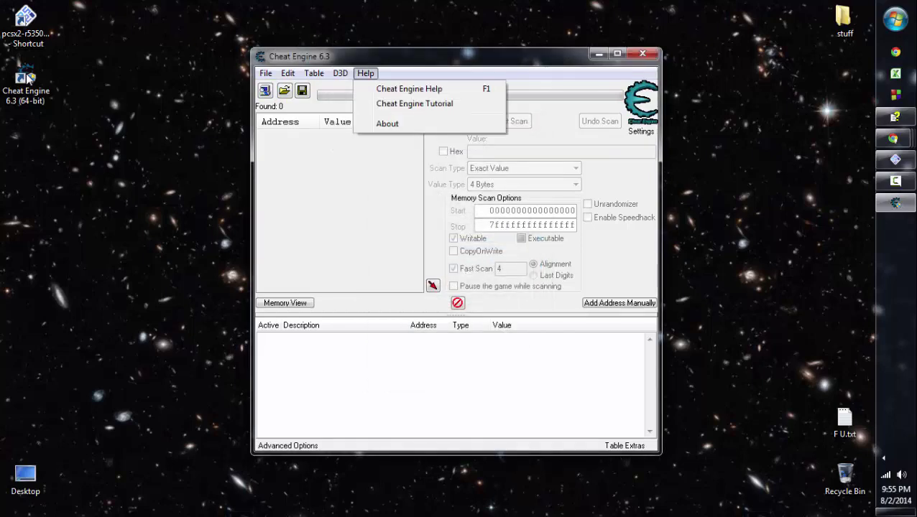
pyautogui.press('Return')
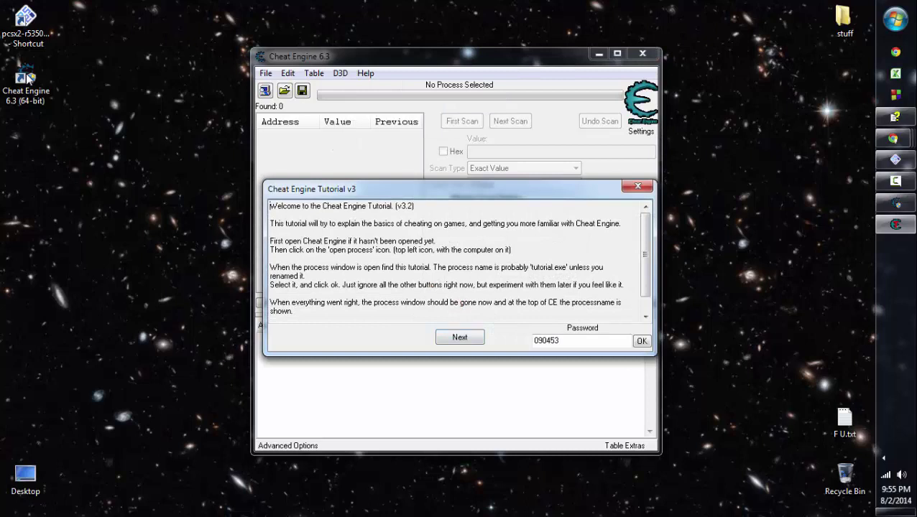
pyautogui.moveTo(644, 255); pyautogui.dragTo(645, 268)
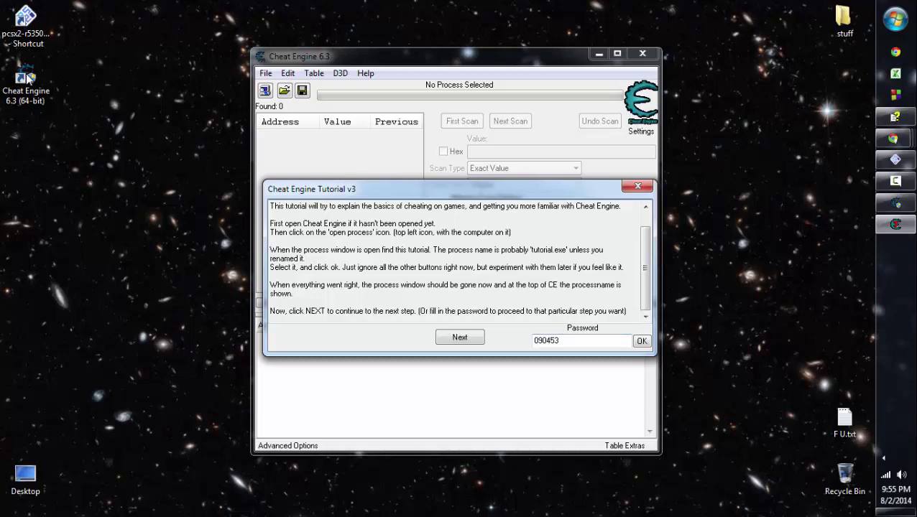
pyautogui.hotkey('alt', 'F4')
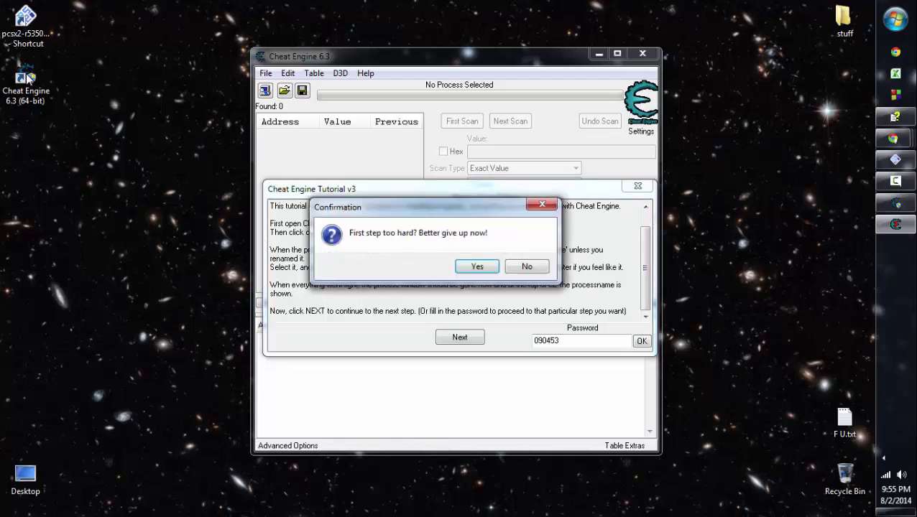
pyautogui.press('Return')
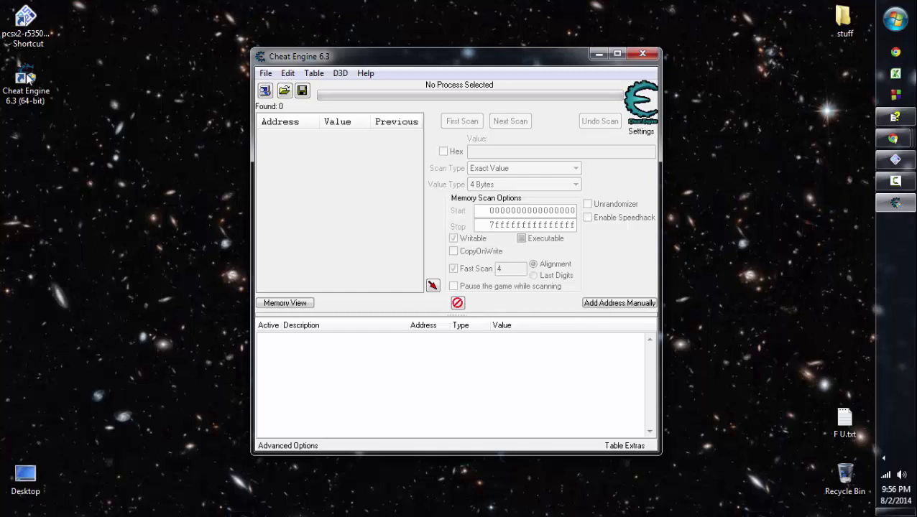
# Show again where to choose a process and where to find the tutorial, without selecting anything
pyautogui.click(264, 90)
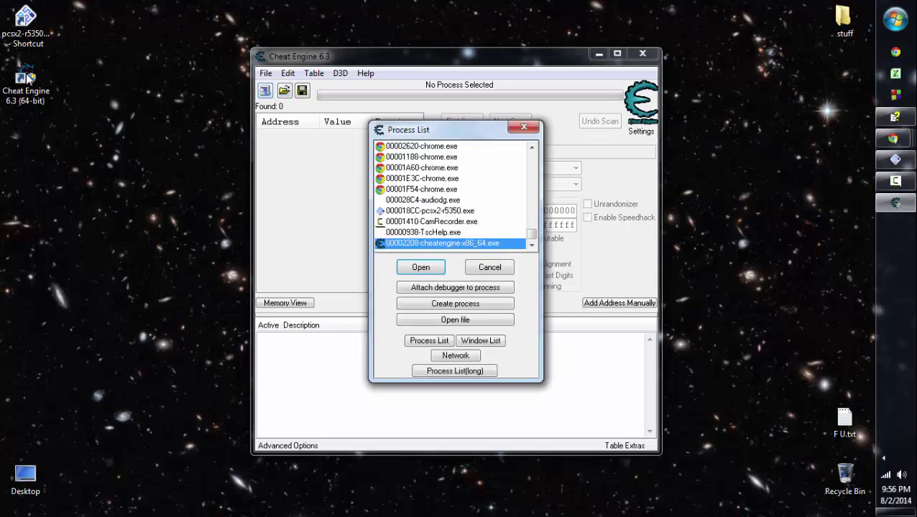
pyautogui.click(523, 127)
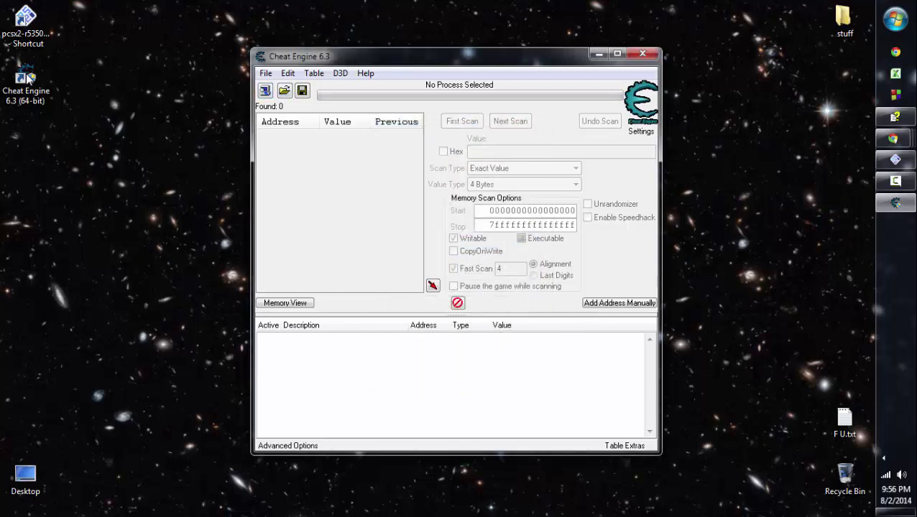
pyautogui.click(365, 72)
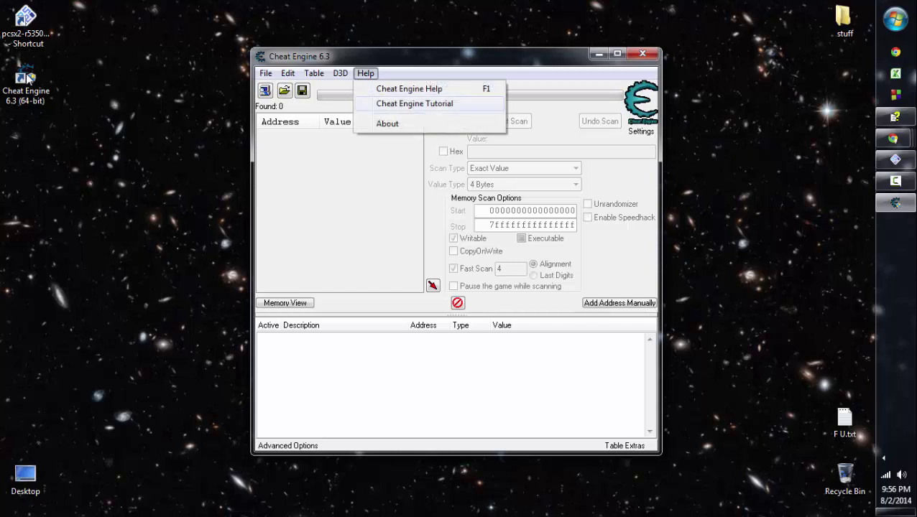
pyautogui.press('Escape')
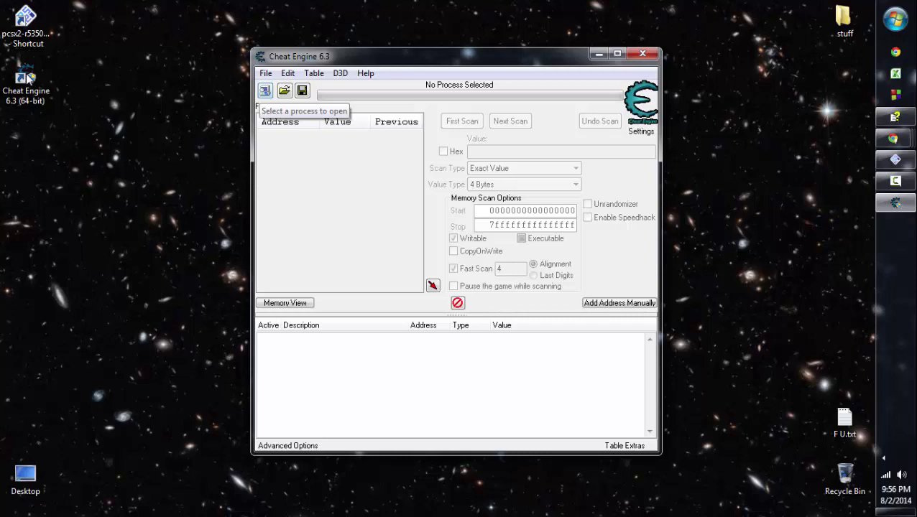
# Look through the running processes and open pcsx2-r5350.exe as Cheat Engine's target process
pyautogui.click(265, 90)
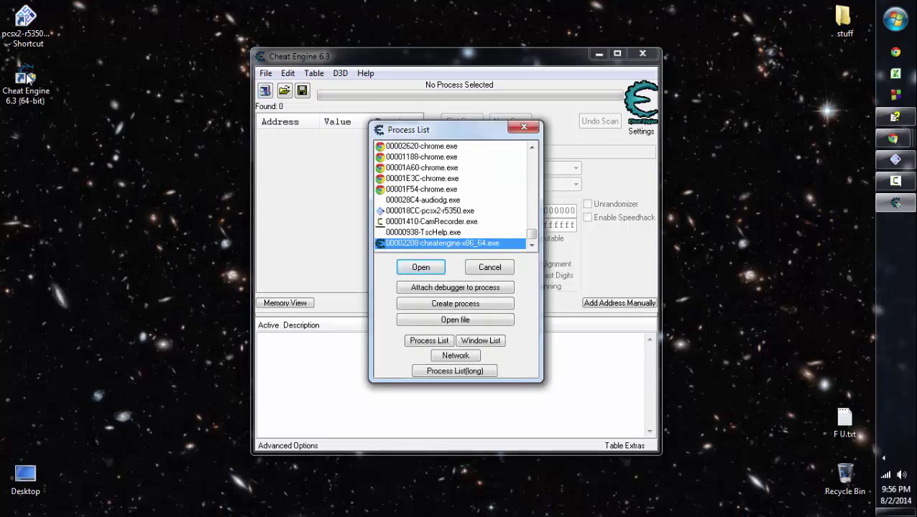
pyautogui.press('Up')
pyautogui.press('Up')
pyautogui.press('Up')
pyautogui.moveTo(531, 234); pyautogui.dragTo(531, 173)
pyautogui.scroll(-4, 27, 80)
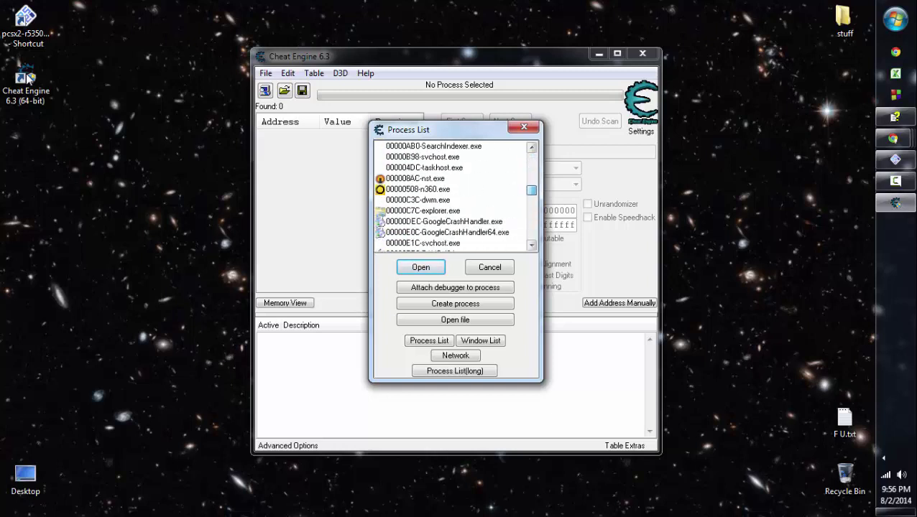
pyautogui.scroll(-7, 26, 80)
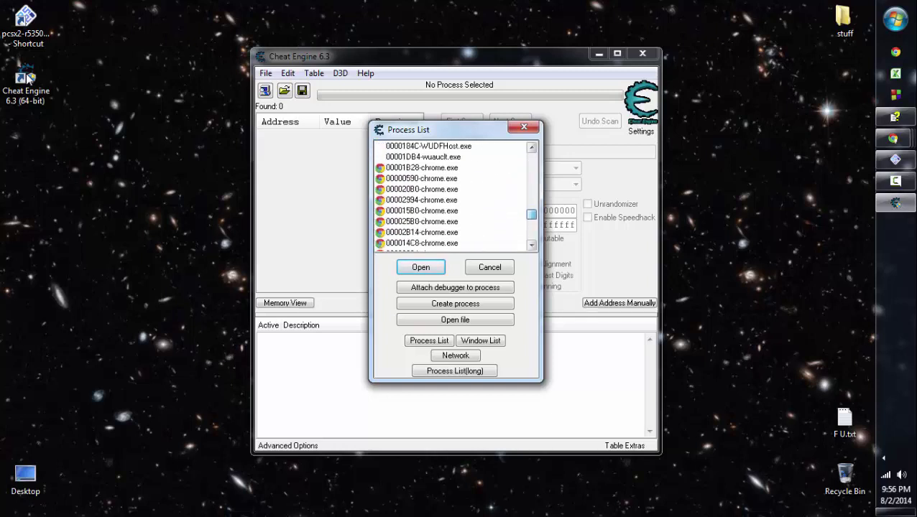
pyautogui.scroll(8, 26, 80)
pyautogui.scroll(-7, 27, 80)
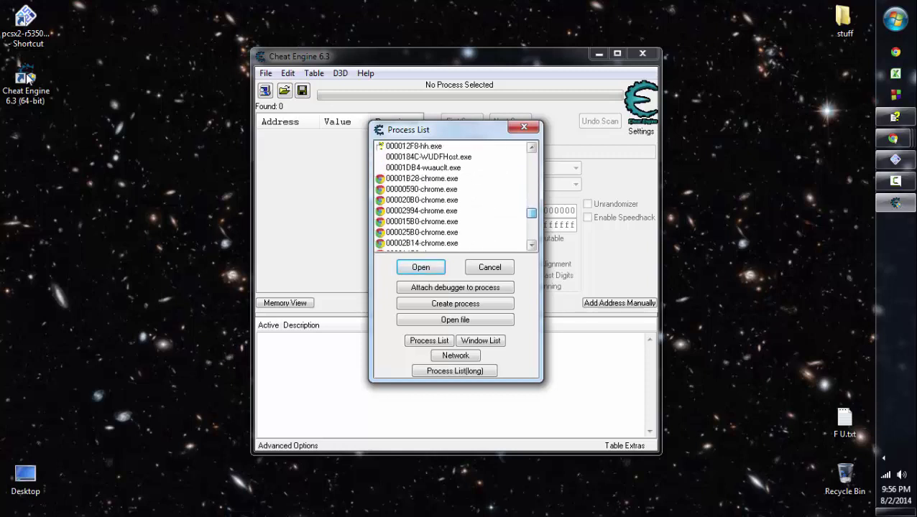
pyautogui.scroll(6, 26, 81)
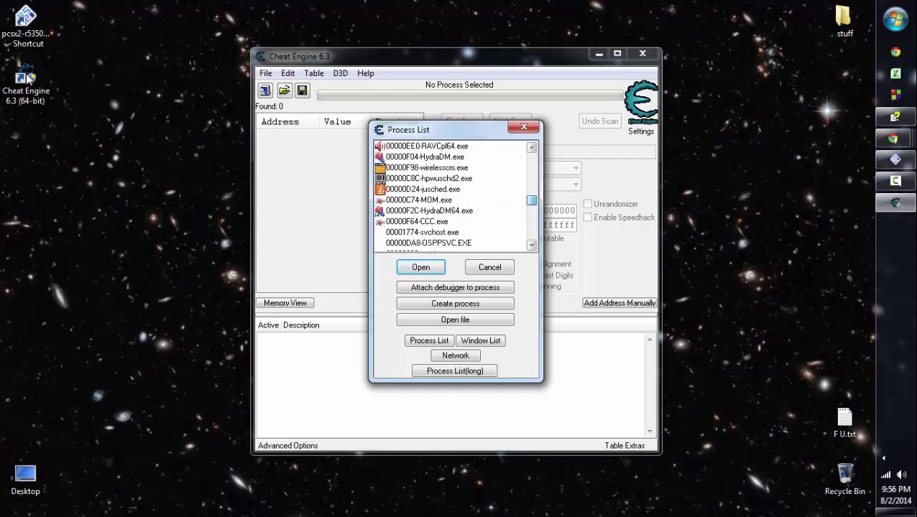
pyautogui.scroll(1, 27, 80)
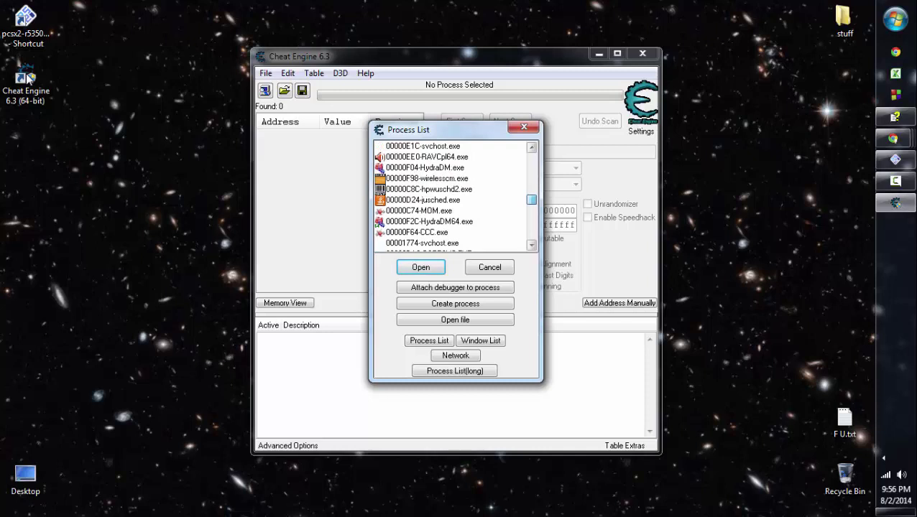
pyautogui.scroll(8, 27, 80)
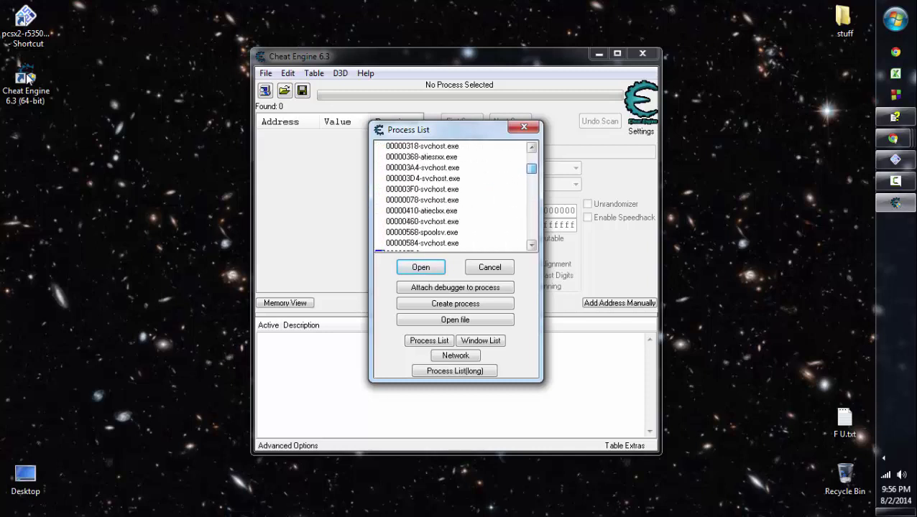
pyautogui.scroll(2, 27, 80)
pyautogui.scroll(-15, 27, 80)
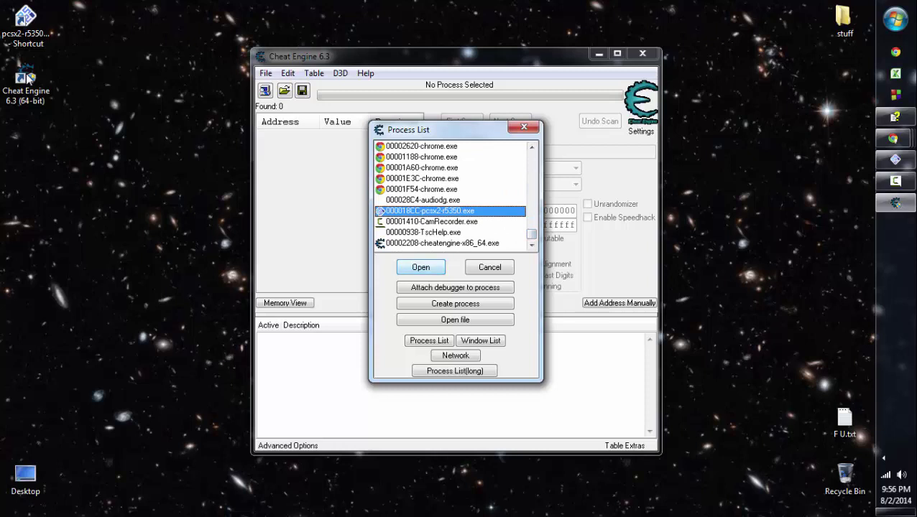
pyautogui.press('Return')
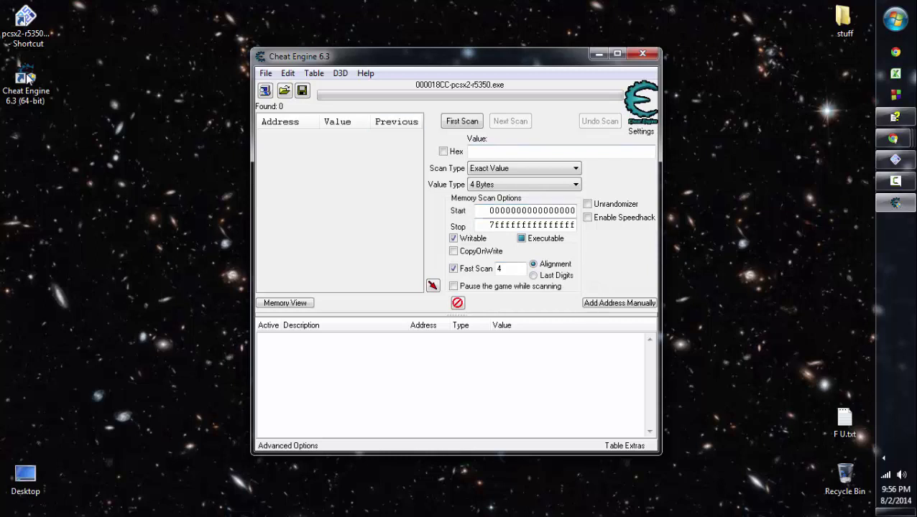
pyautogui.click(27, 81)
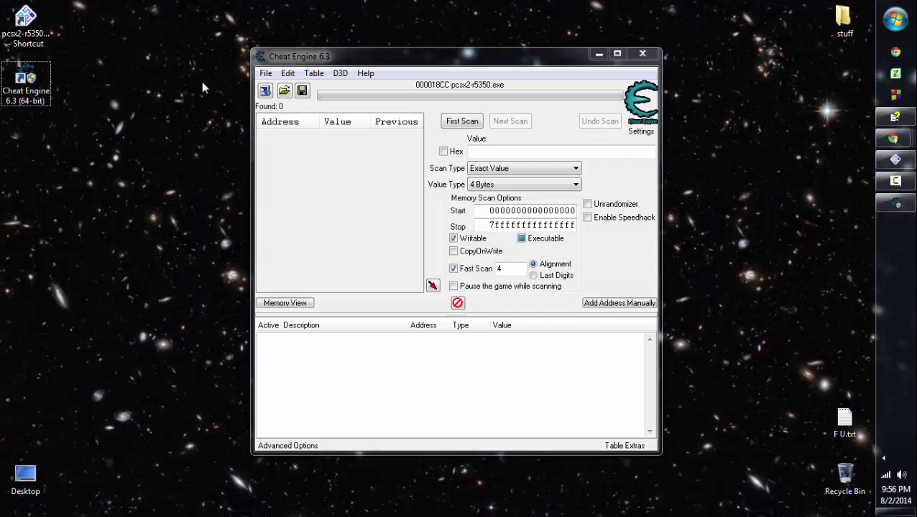
pyautogui.click(317, 51)
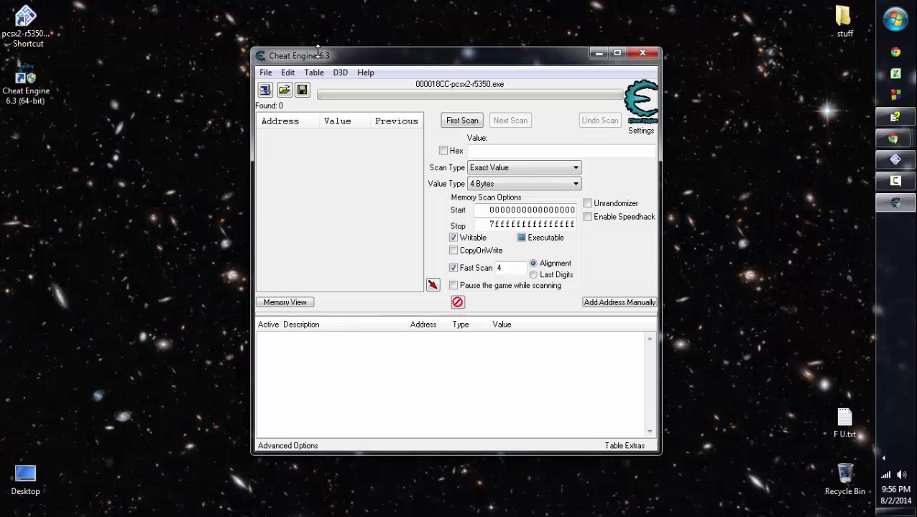
pyautogui.moveTo(318, 50); pyautogui.dragTo(318, 51)
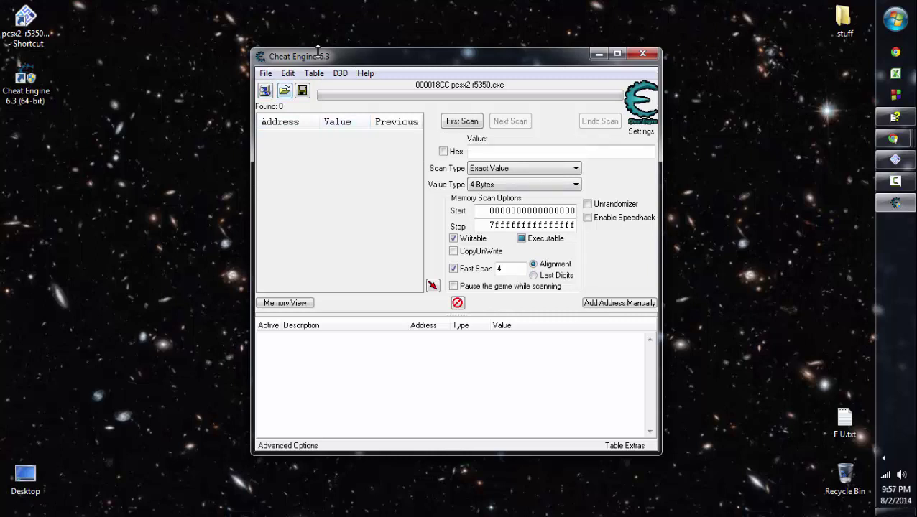
# Switch to PCSX2 and resume the Romance of the Three Kingdoms VIII emulation
pyautogui.click(896, 160)
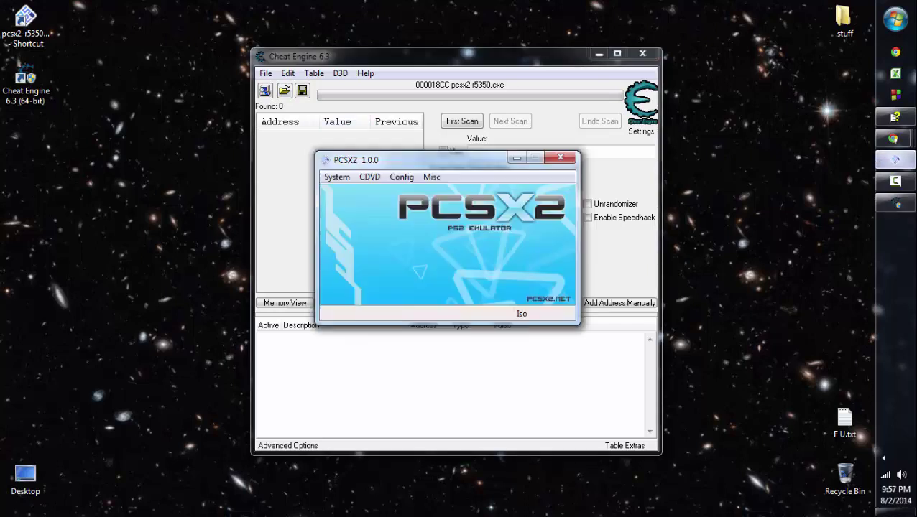
pyautogui.click(337, 177)
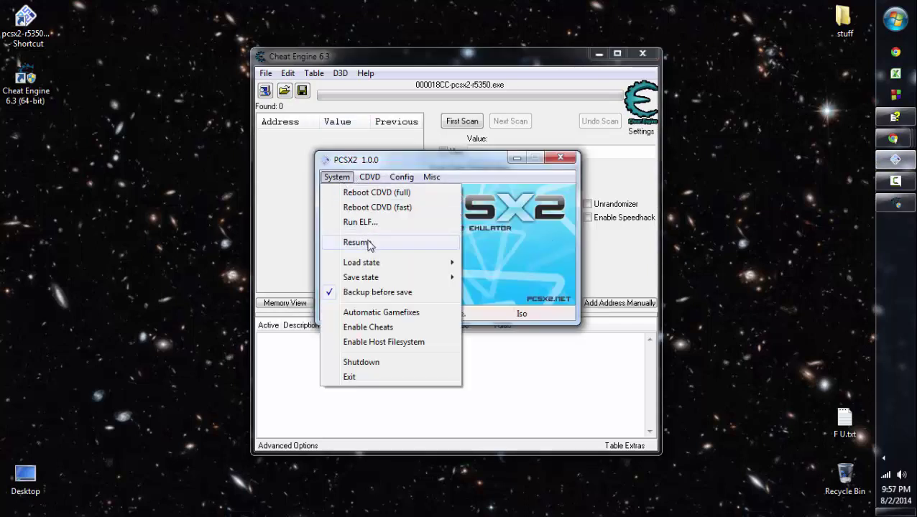
pyautogui.click(366, 243)
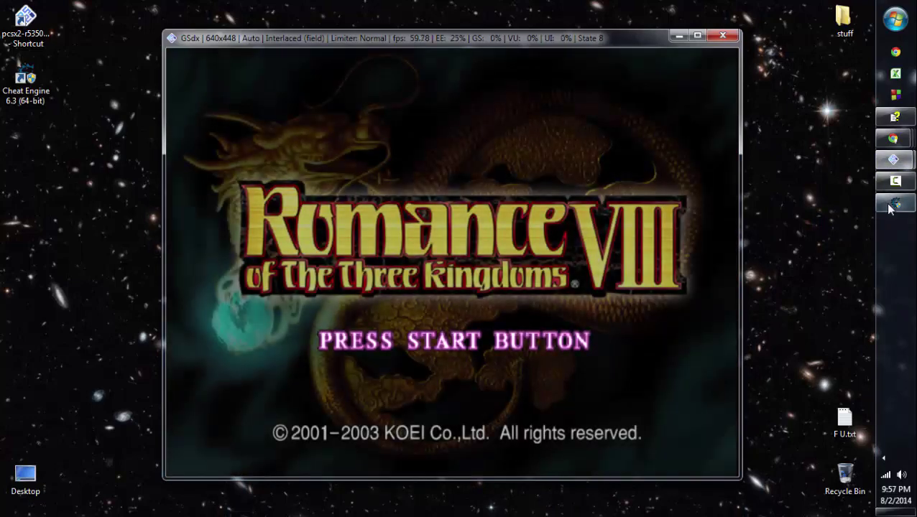
# Save the game's state at the title screen to slot 8 from the PCSX2 main window
pyautogui.click(891, 205)
pyautogui.click(890, 206)
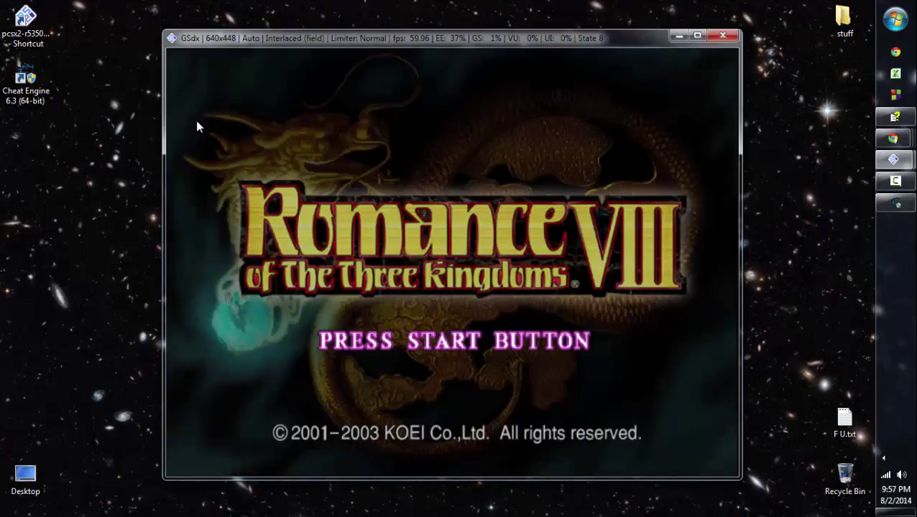
pyautogui.moveTo(905, 163)
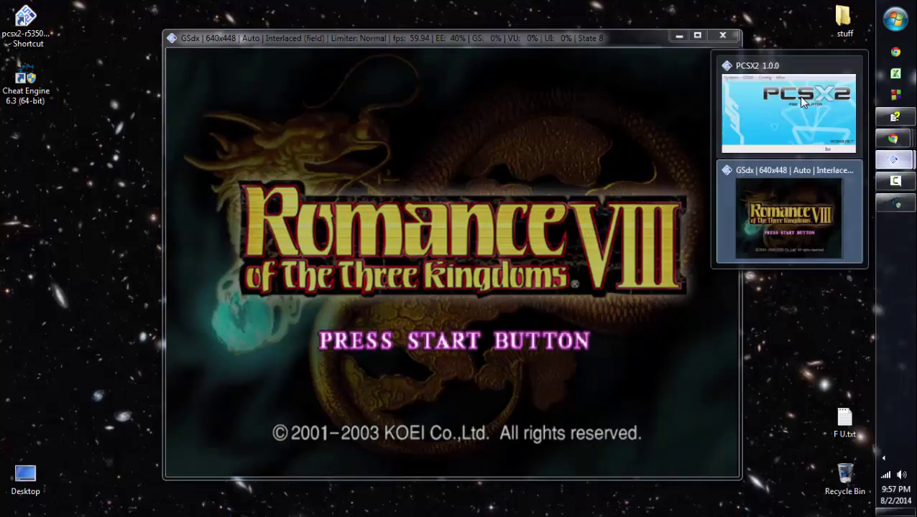
pyautogui.click(788, 108)
pyautogui.click(337, 177)
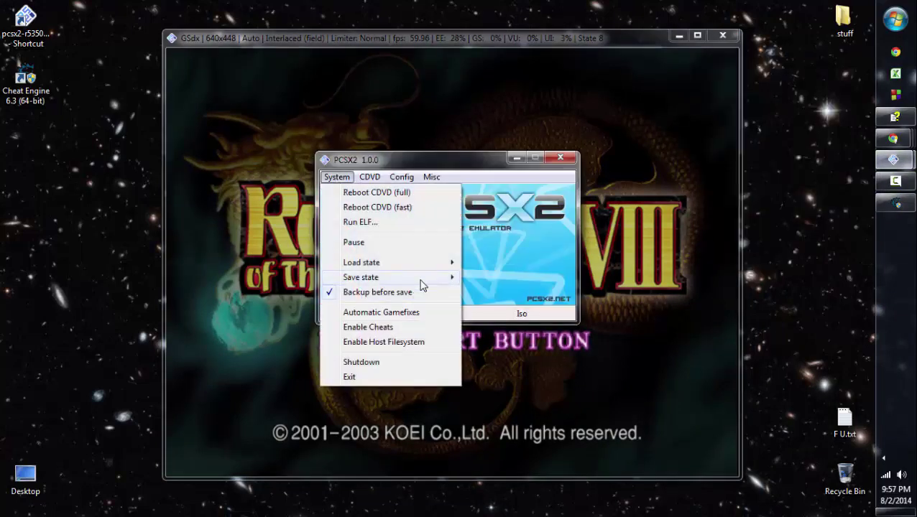
pyautogui.moveTo(420, 277)
pyautogui.click(492, 396)
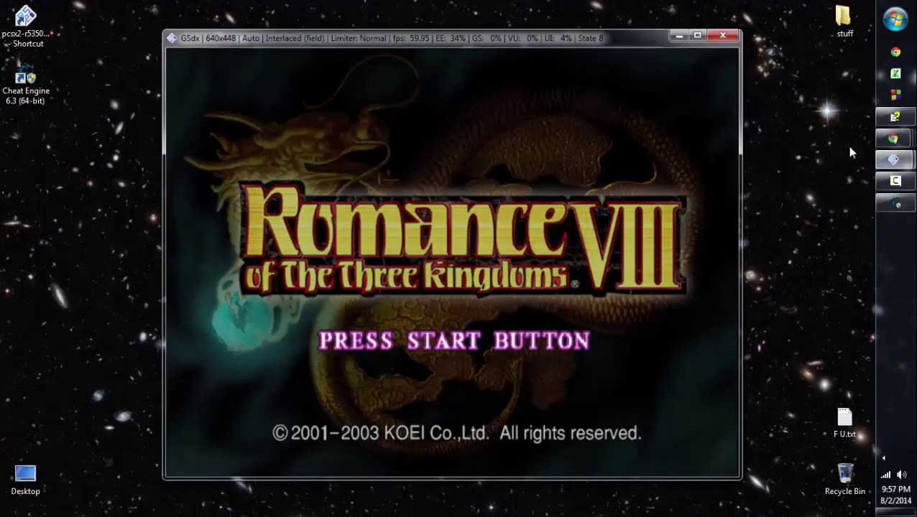
# Restart Cheat Engine, open pcsx2-r5350.exe as its target process and return to the game window
pyautogui.click(895, 204)
pyautogui.click(905, 206)
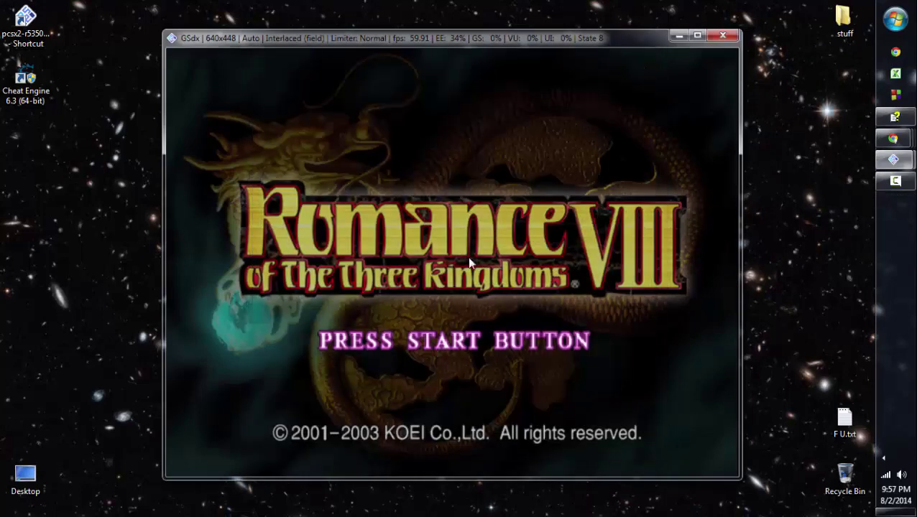
pyautogui.doubleClick(25, 78)
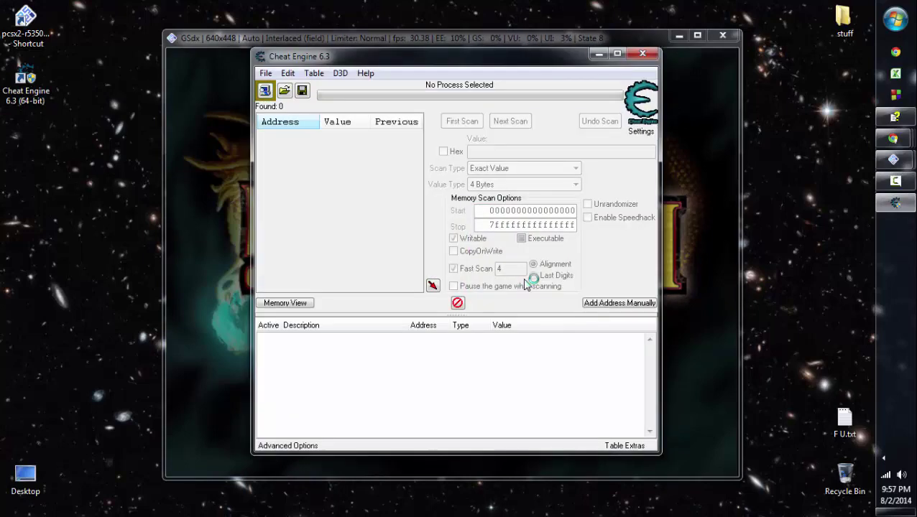
pyautogui.hotkey('ctrl', 'p')
pyautogui.press('Up')
pyautogui.press('Up')
pyautogui.press('Up')
pyautogui.press('Up')
pyautogui.press('Up')
pyautogui.press('Up')
pyautogui.press('Up')
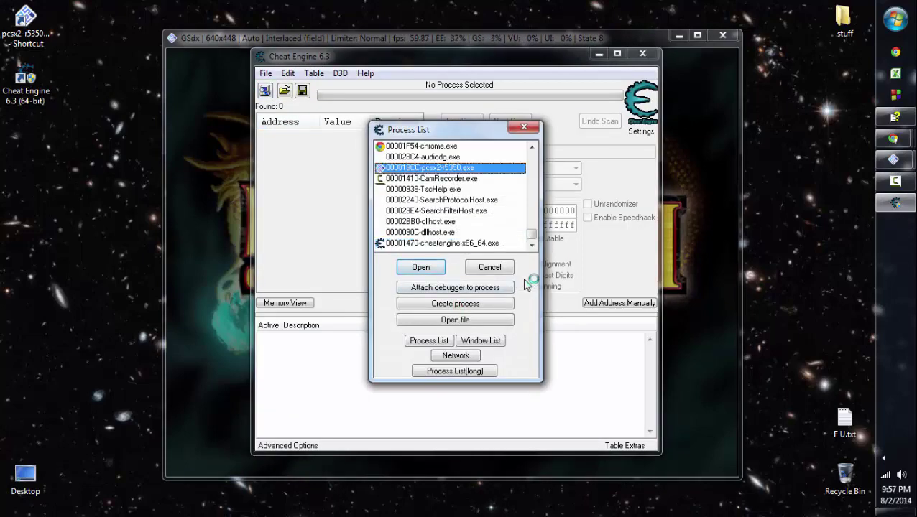
pyautogui.press('Return')
pyautogui.click(701, 175)
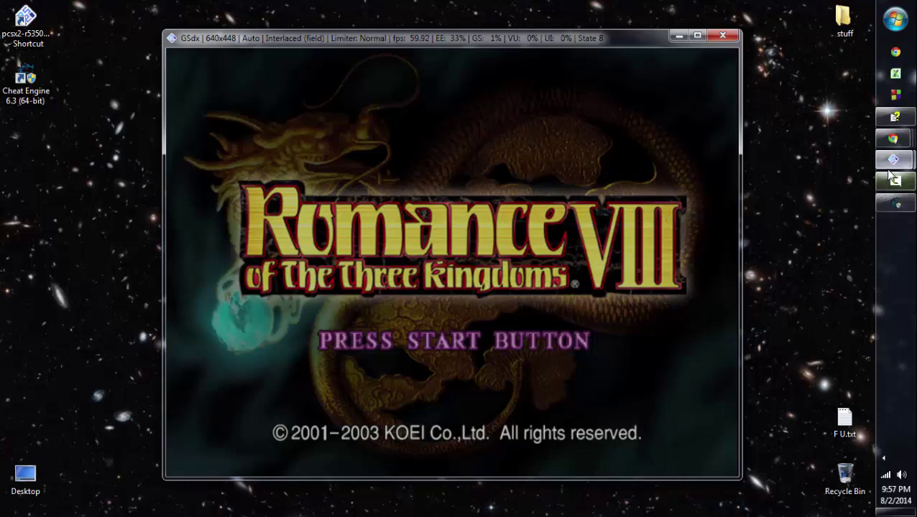
# Pause the running game from the PCSX2 main window and resume it
pyautogui.moveTo(893, 159)
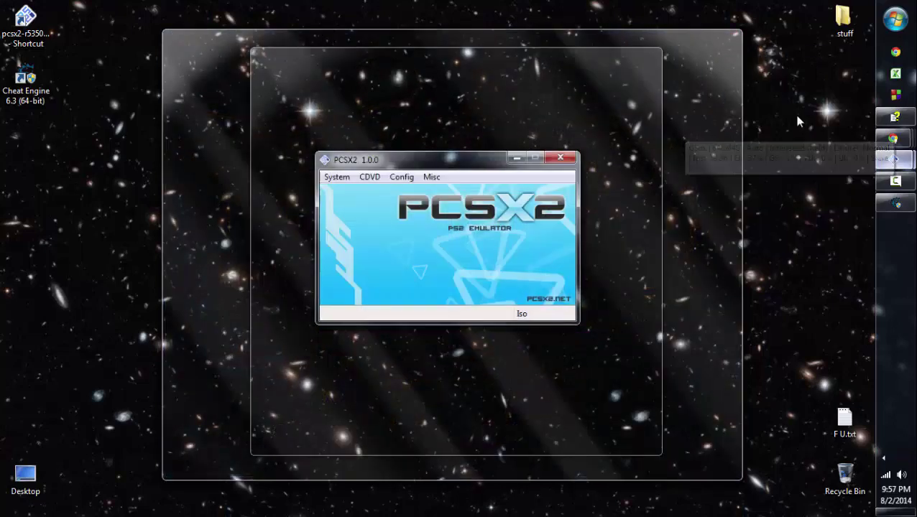
pyautogui.click(794, 111)
pyautogui.click(337, 178)
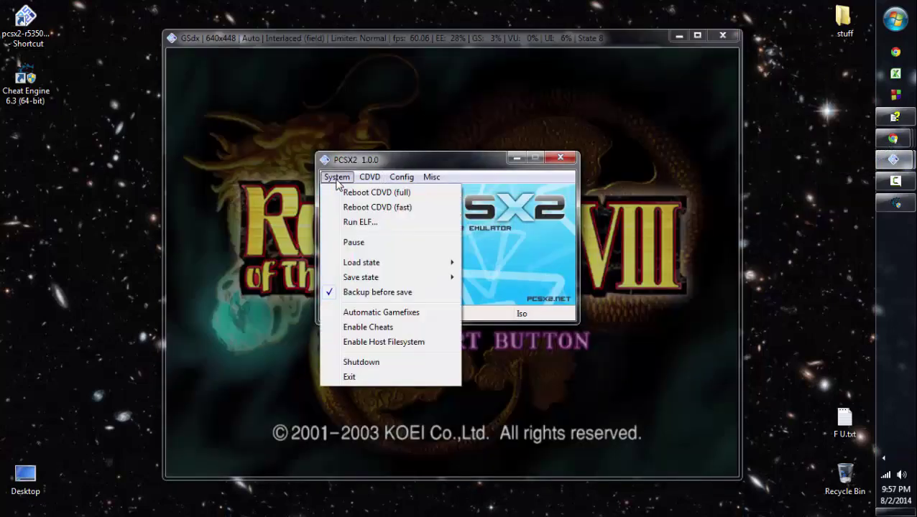
pyautogui.click(374, 243)
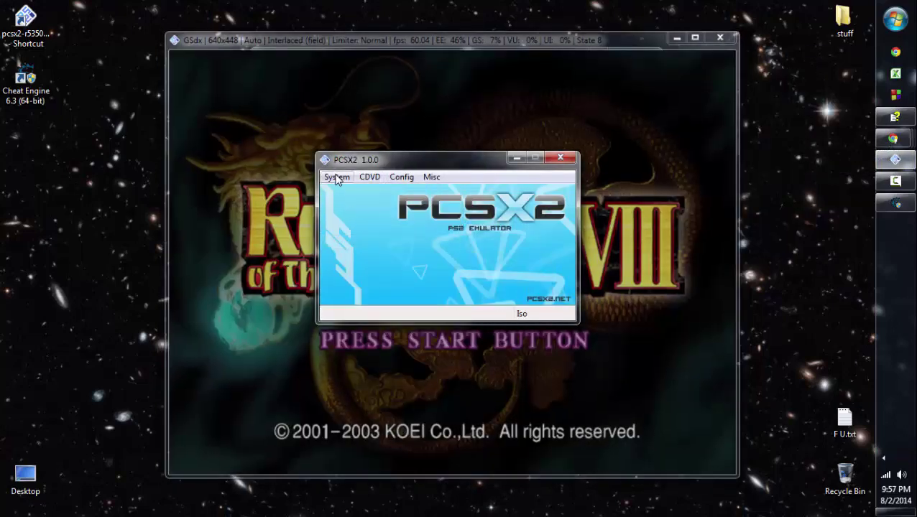
pyautogui.click(337, 177)
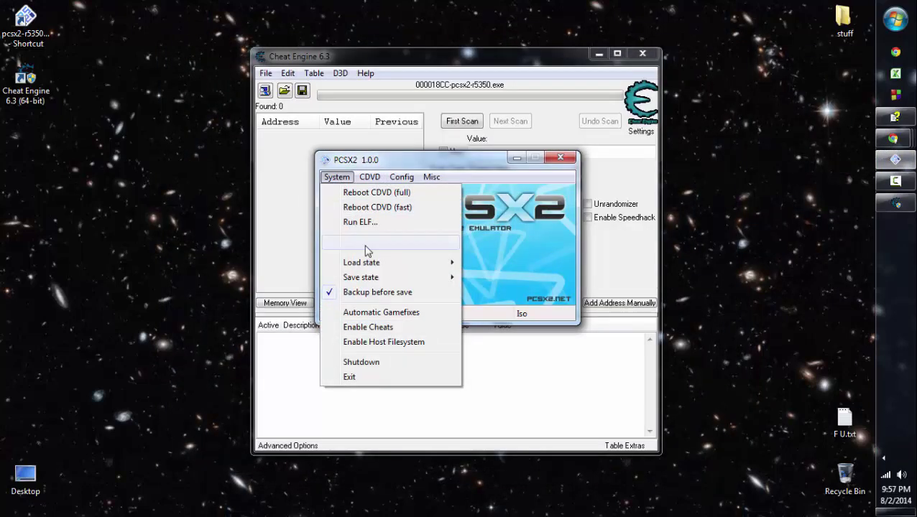
pyautogui.click(365, 244)
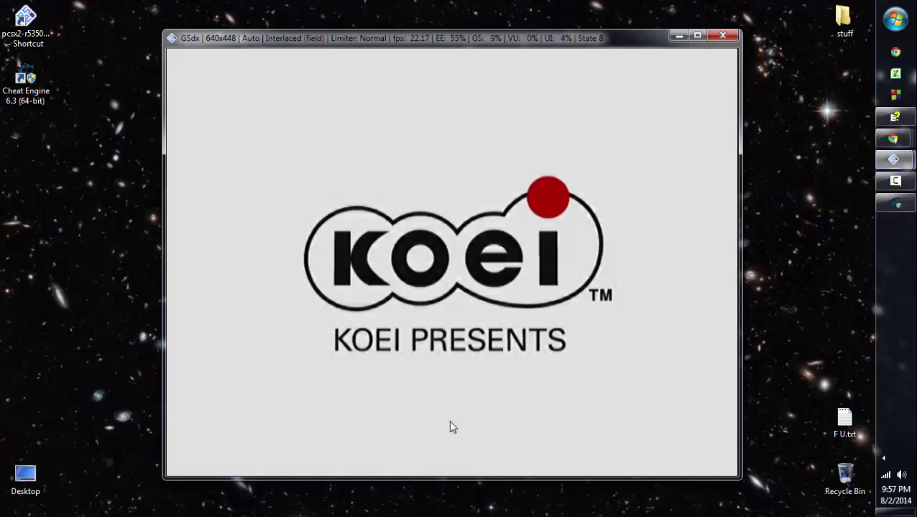
# Load the saved state from slot 8 in PCSX2 and continue past the title screen to the game's main menu
pyautogui.moveTo(893, 160)
pyautogui.click(766, 130)
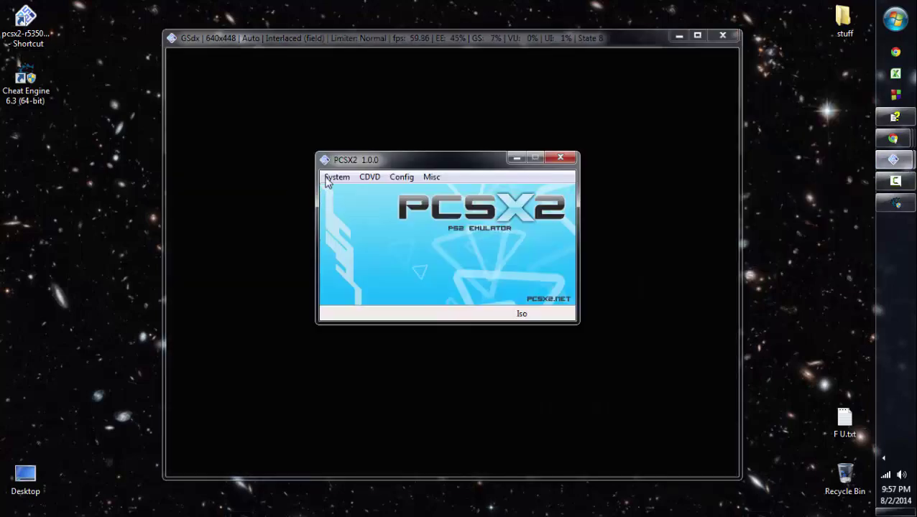
pyautogui.click(337, 177)
pyautogui.moveTo(416, 264)
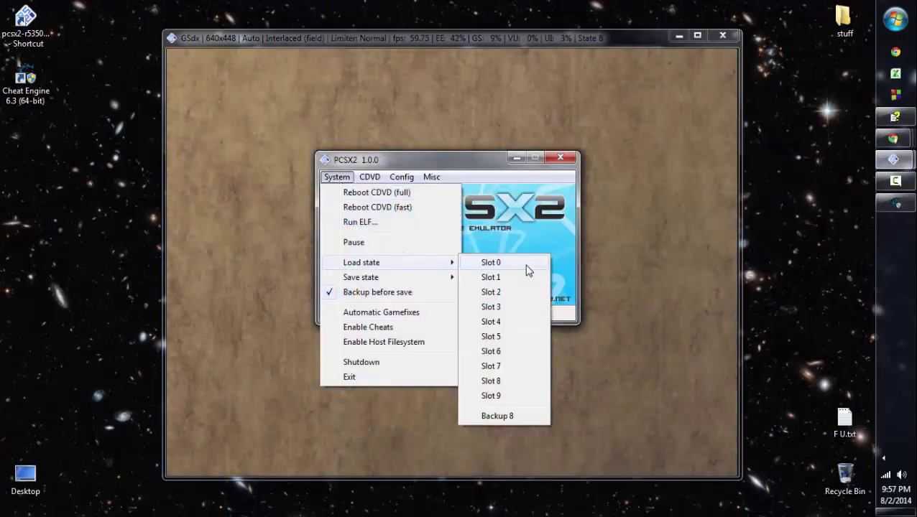
pyautogui.click(504, 381)
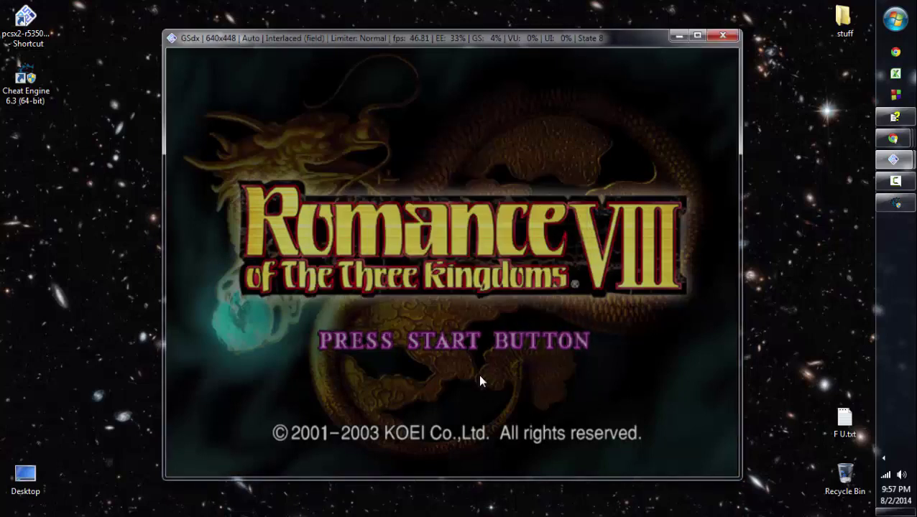
pyautogui.press('Return')
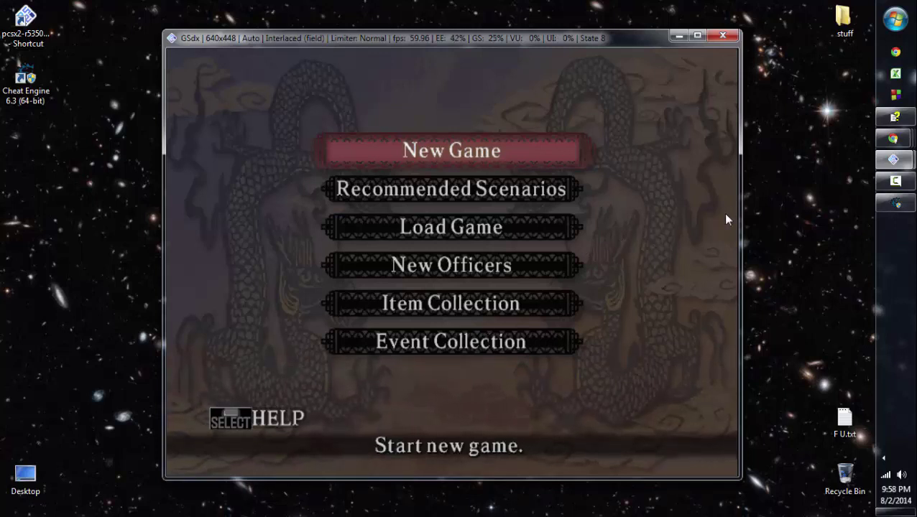
# Go through the game's main menu entries and highlight New Officers
pyautogui.press('Down')
pyautogui.press('Down')
pyautogui.press('Down')
pyautogui.press('Up')
pyautogui.press('Up')
pyautogui.press('Down')
pyautogui.press('Down')
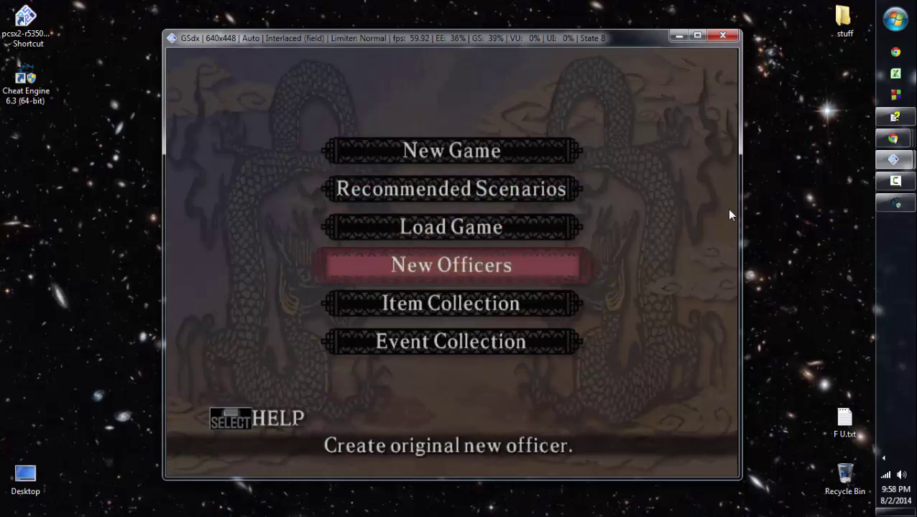
pyautogui.press('Up')
pyautogui.press('Up')
pyautogui.press('Up')
pyautogui.press('Down')
pyautogui.press('Down')
pyautogui.press('Down')
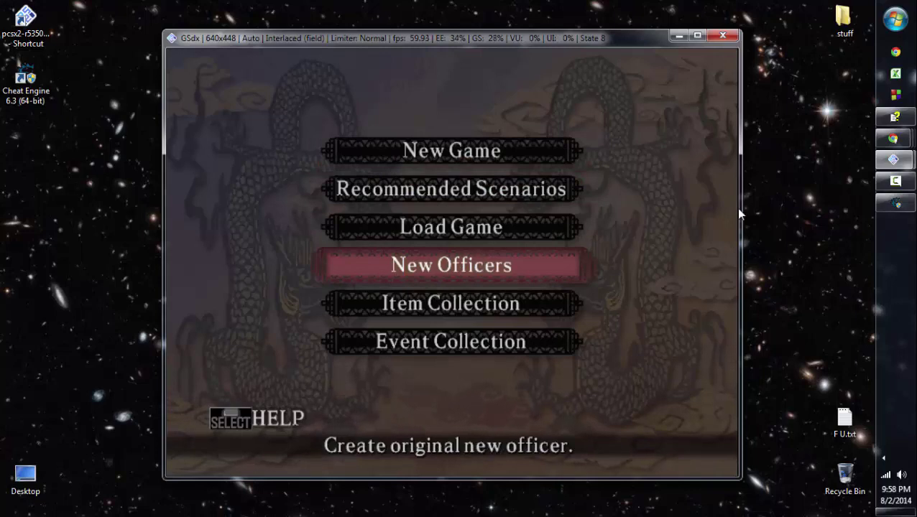
# Switch to Cheat Engine, view its dialog for opening a cheat table, cancel it and return to the game
pyautogui.click(894, 203)
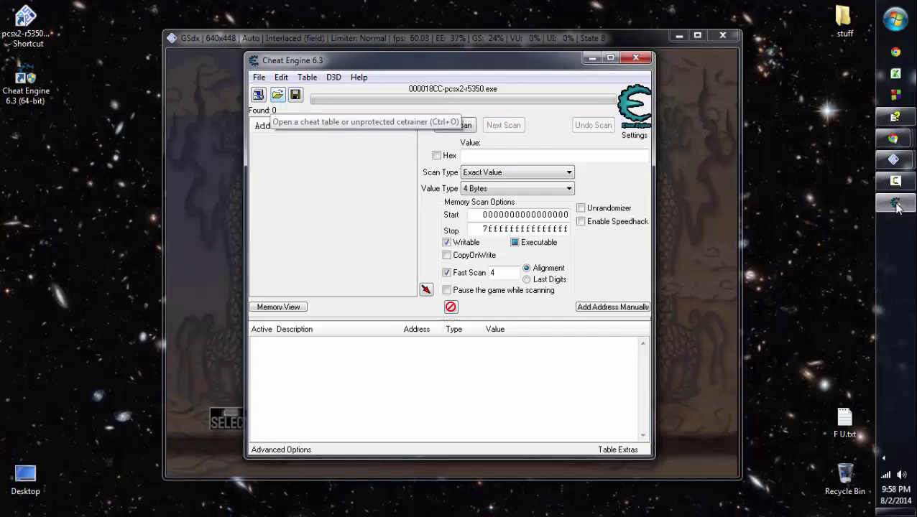
pyautogui.hotkey('ctrl', 'o')
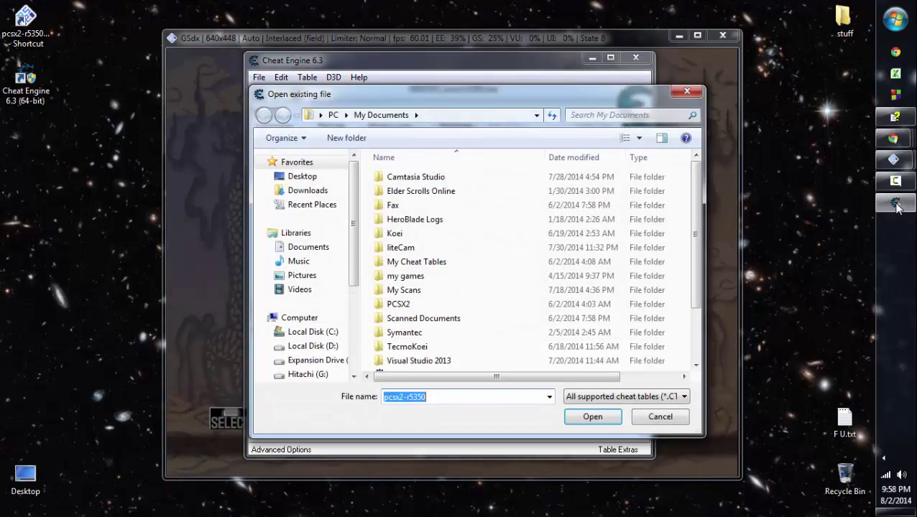
pyautogui.press('Escape')
pyautogui.click(669, 217)
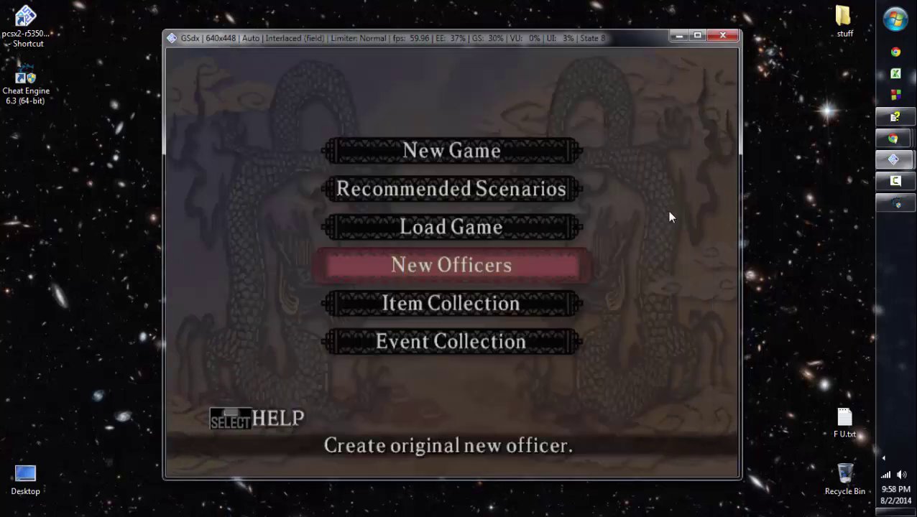
# Switch the game to full screen, enter New Officers and open the Alter Data officer list
pyautogui.click(487, 275)
pyautogui.doubleClick(529, 188)
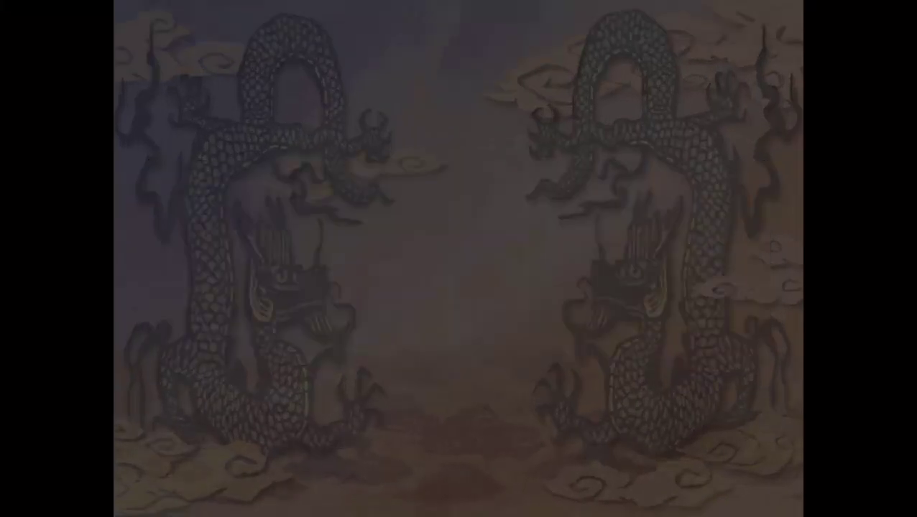
pyautogui.press('Down')
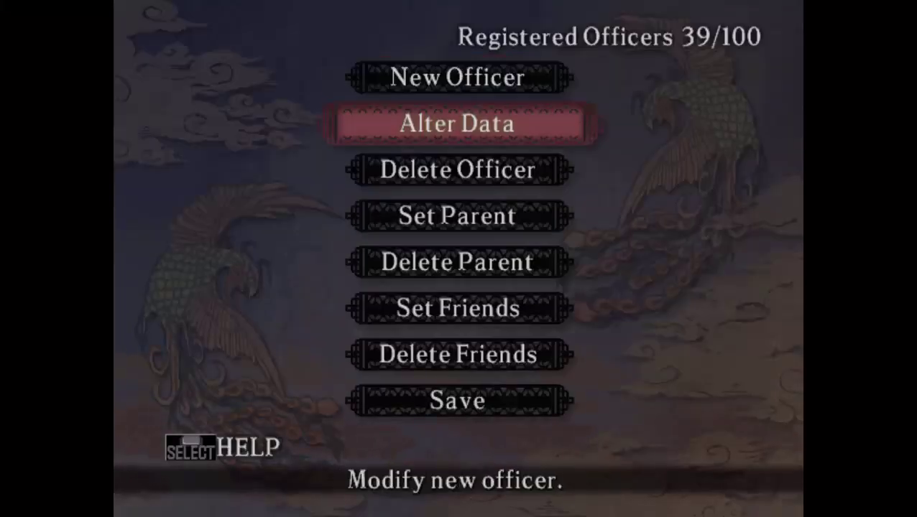
pyautogui.press('k')
pyautogui.press('j')
pyautogui.press('Down')
pyautogui.press('Down')
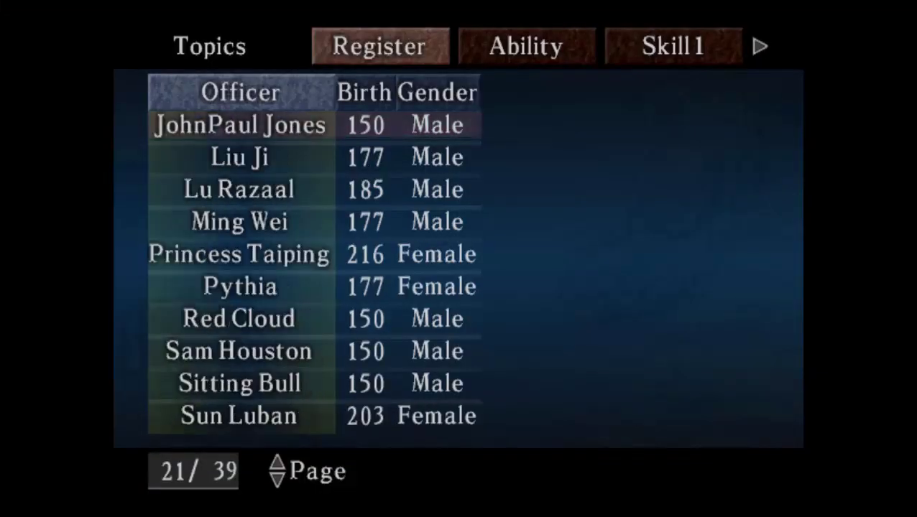
pyautogui.press('Up')
pyautogui.press('Up')
pyautogui.press('pageup')
pyautogui.press('Down')
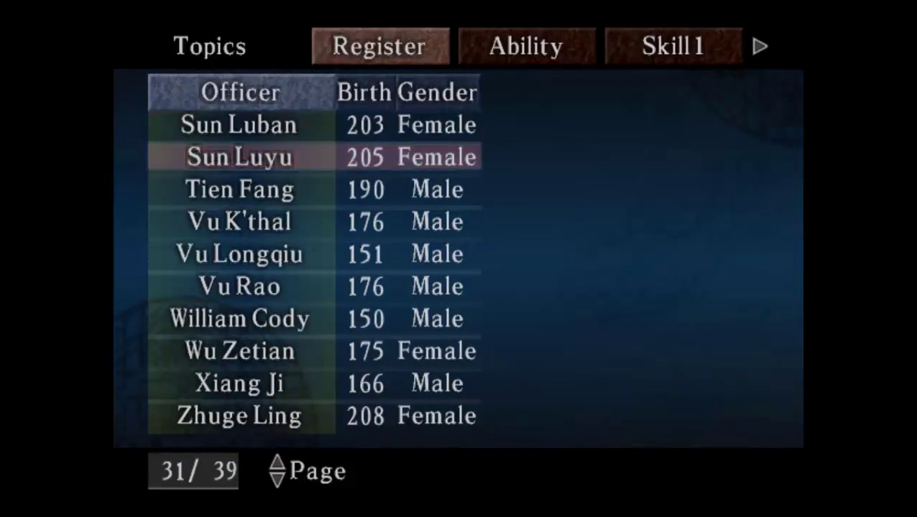
pyautogui.press('Escape')
pyautogui.press('Down')
pyautogui.press('Down')
pyautogui.press('Down')
pyautogui.press('Down')
pyautogui.press('Return')
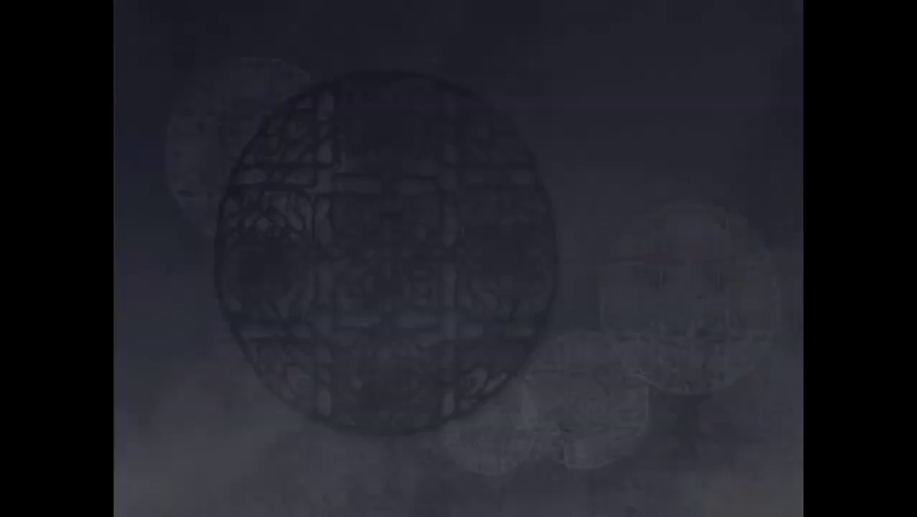
# Examine the Skills page of the officer Vu Rao and return to the officer's overview
pyautogui.press('Down')
pyautogui.press('Down')
pyautogui.press('Down')
pyautogui.press('Down')
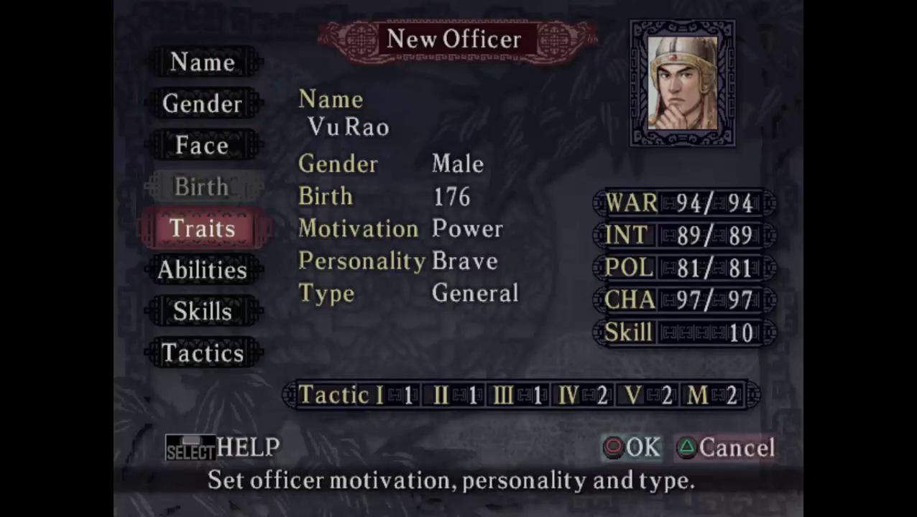
pyautogui.press('Down')
pyautogui.press('Down')
pyautogui.press('Return')
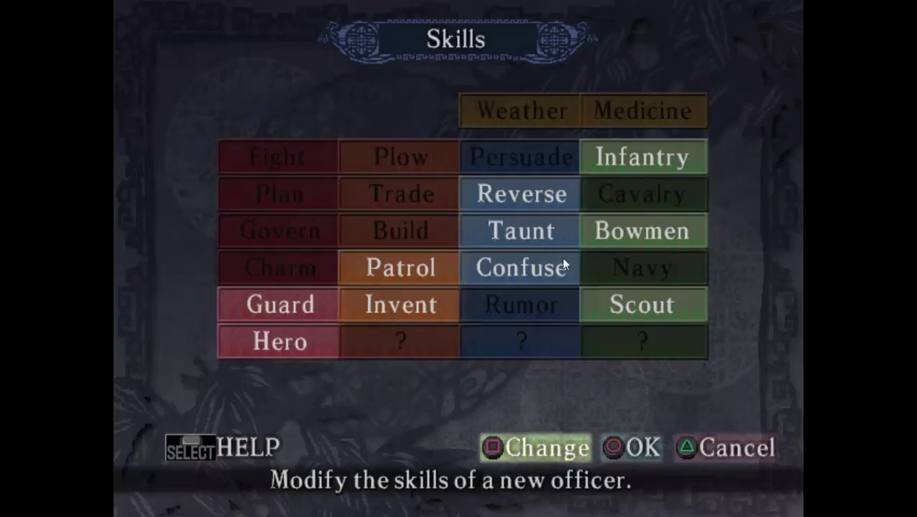
pyautogui.press('Return')
# Examine Vu Rao's Tactics page, look at Skills once more and highlight Abilities
pyautogui.press('Down')
pyautogui.press('Return')
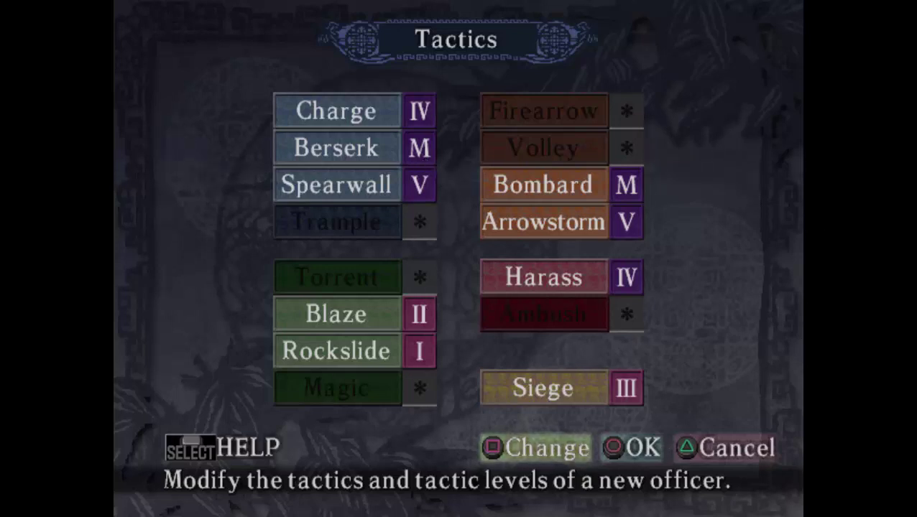
pyautogui.press('Return')
pyautogui.press('Up')
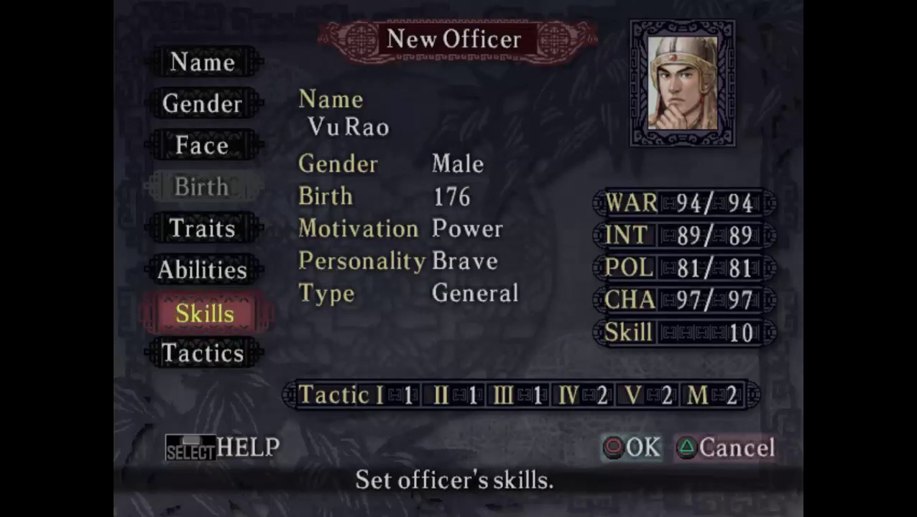
pyautogui.press('Return')
pyautogui.press('Return')
pyautogui.press('Up')
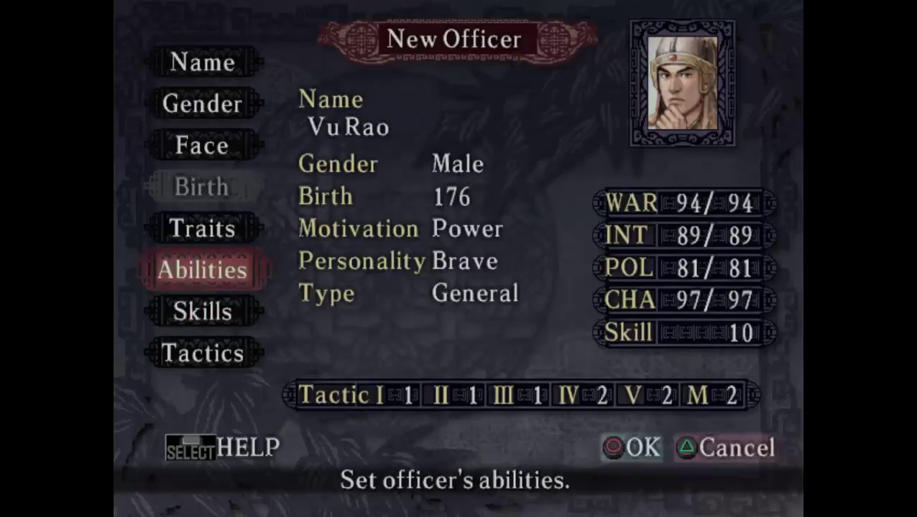
# Cancel editing Vu Rao, return to the New Officers menu and highlight Delete Friends
pyautogui.press('Escape')
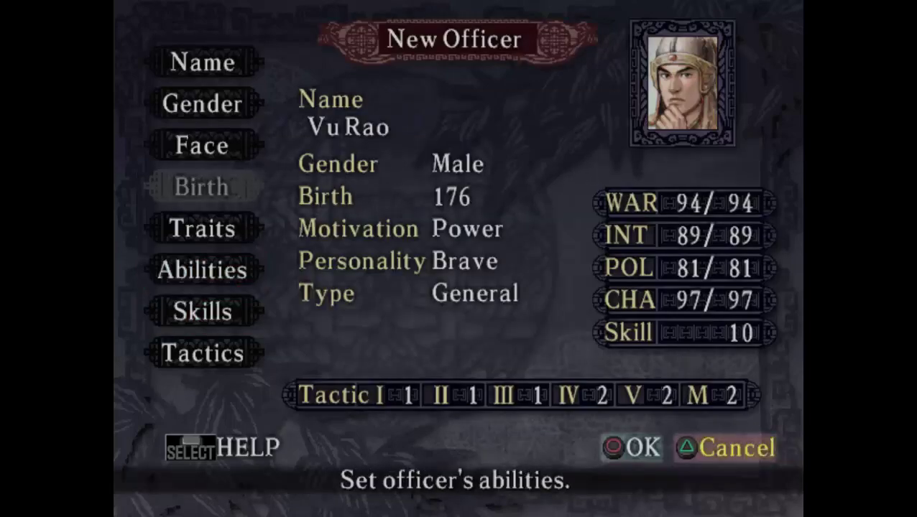
pyautogui.press('Return')
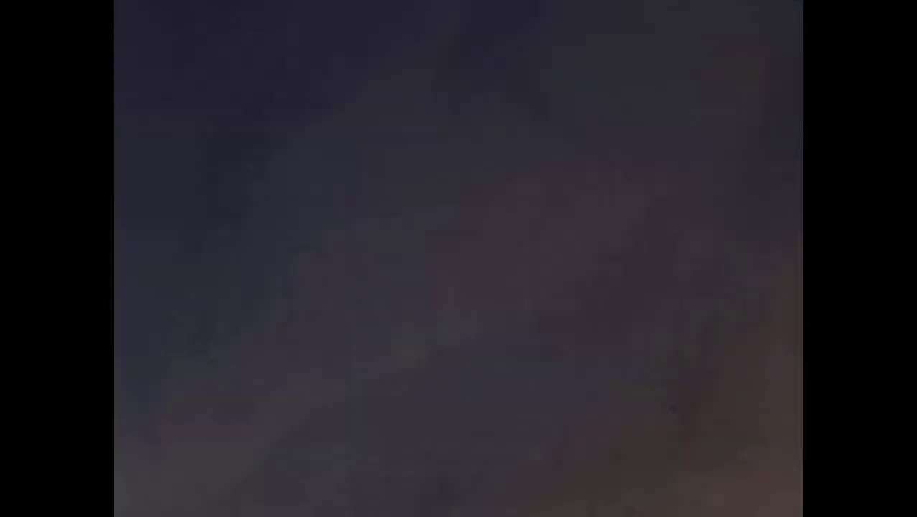
pyautogui.press('Up')
pyautogui.press('Up')
pyautogui.press('Down')
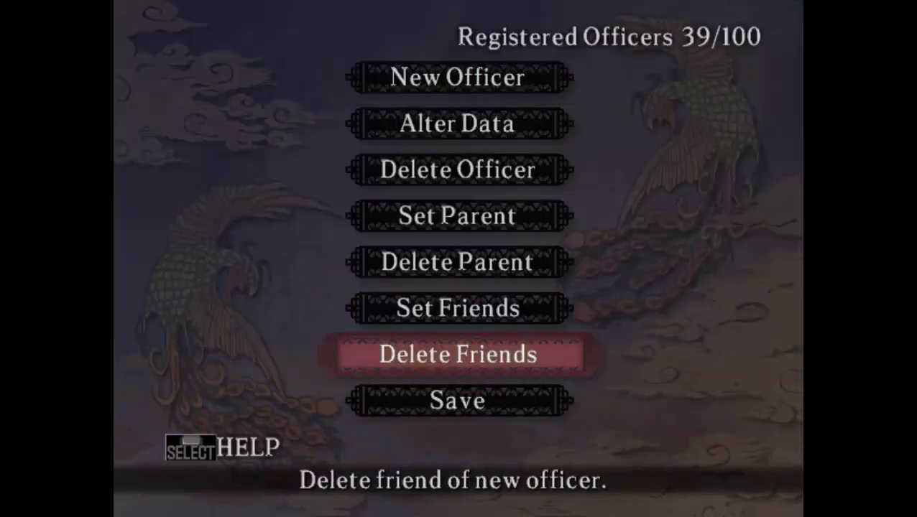
# Delete the registered officer Vu Rao from the list of custom officers and confirm the deletion
pyautogui.press('Up')
pyautogui.press('Up')
pyautogui.press('Up')
pyautogui.press('Return')
pyautogui.press('Down')
pyautogui.press('Down')
pyautogui.press('Down')
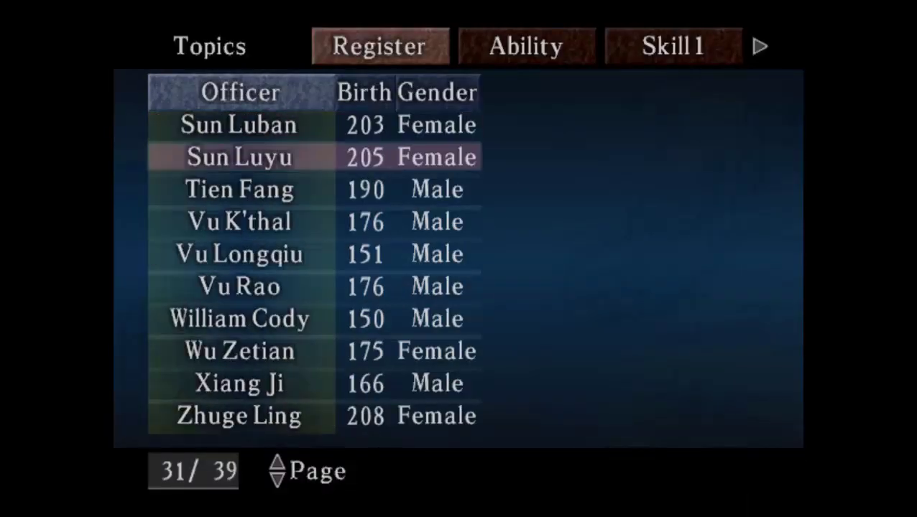
pyautogui.press('Down')
pyautogui.press('Down')
pyautogui.press('Down')
pyautogui.press('Down')
pyautogui.press('Return')
pyautogui.press('Return')
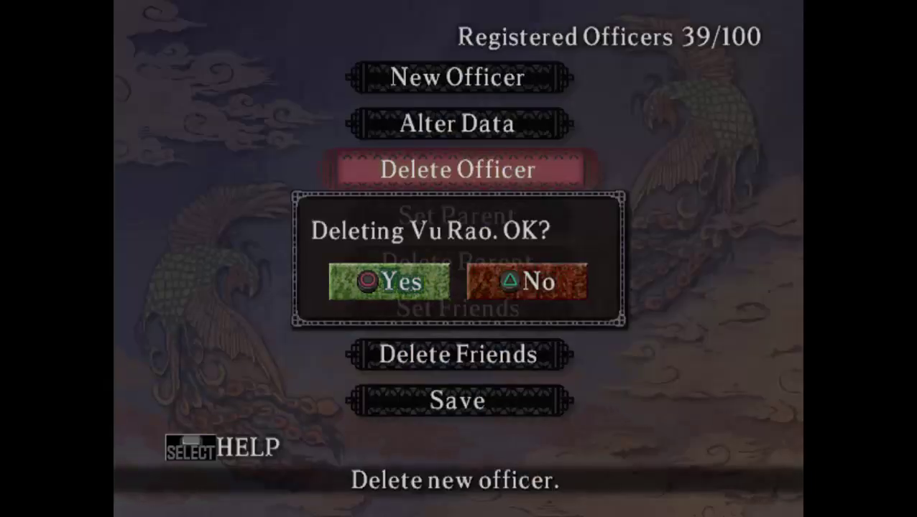
# Save the new officer data to the memory card in slot 1 and switch the game to windowed mode
pyautogui.press('Down')
pyautogui.press('Down')
pyautogui.press('Down')
pyautogui.press('Down')
pyautogui.press('Down')
pyautogui.press('Return')
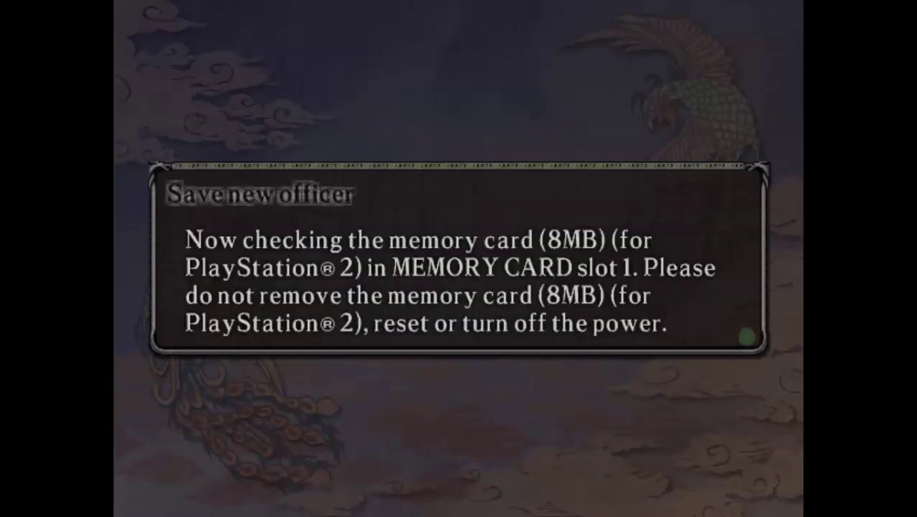
pyautogui.press('Left')
pyautogui.press('Return')
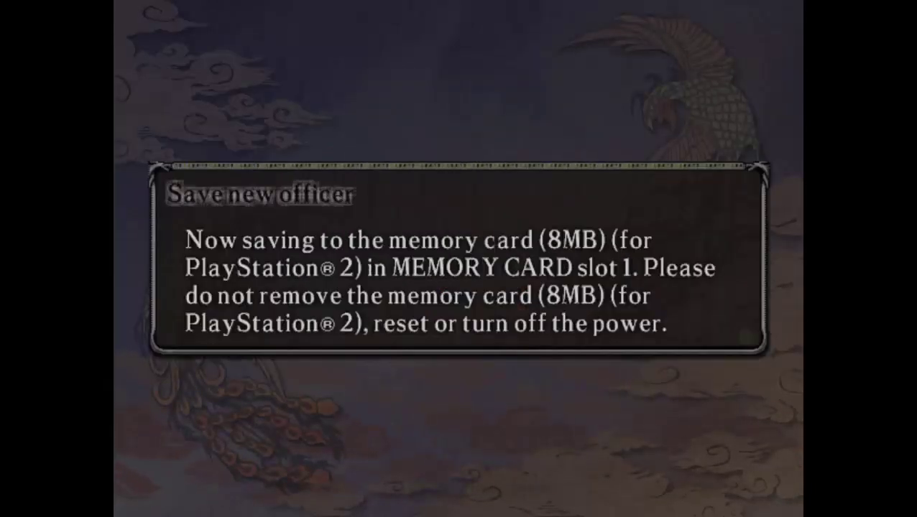
pyautogui.hotkey('alt', 'Return')
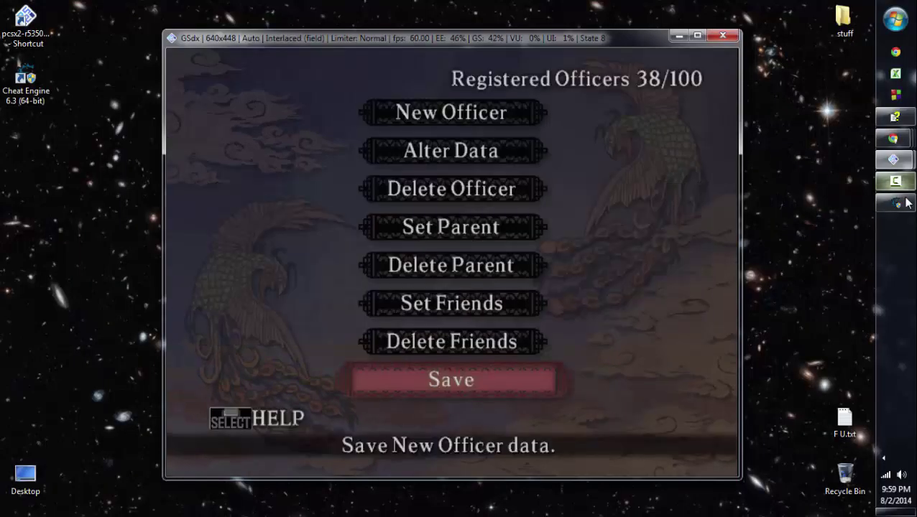
# Create a new officer and enter Vu as the last name
pyautogui.press('Down')
pyautogui.press('Return')
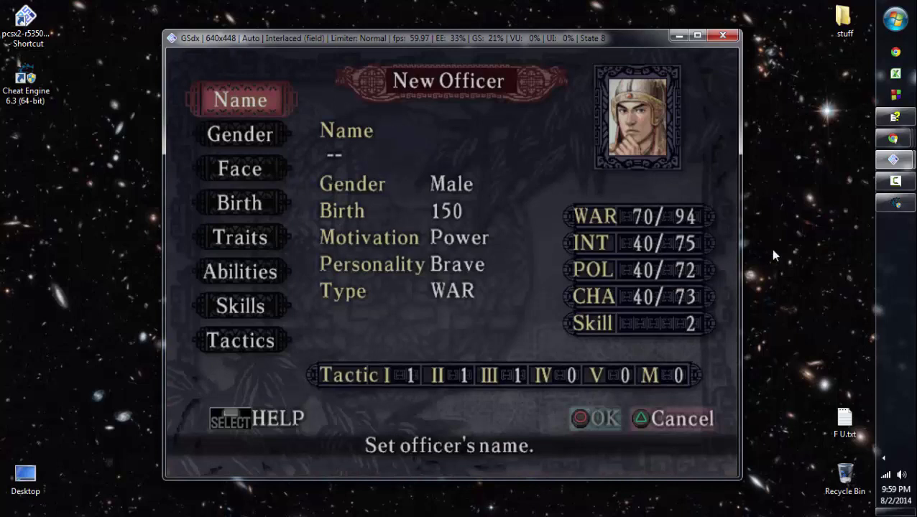
pyautogui.press('Return')
pyautogui.press('Right')
pyautogui.press('Right')
pyautogui.press('Right')
pyautogui.press('Right')
pyautogui.press('Right')
pyautogui.press('Right')
pyautogui.press('Right')
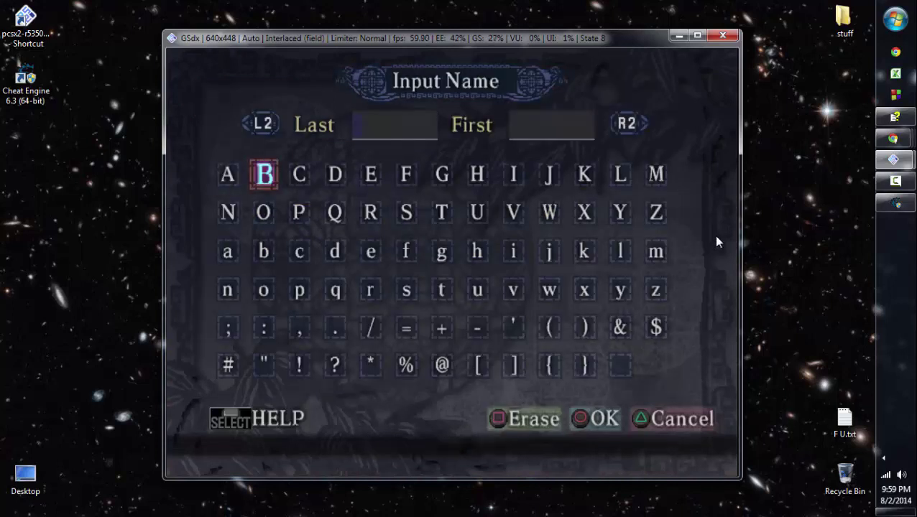
pyautogui.press('Right')
pyautogui.press('Down')
pyautogui.press('Return')
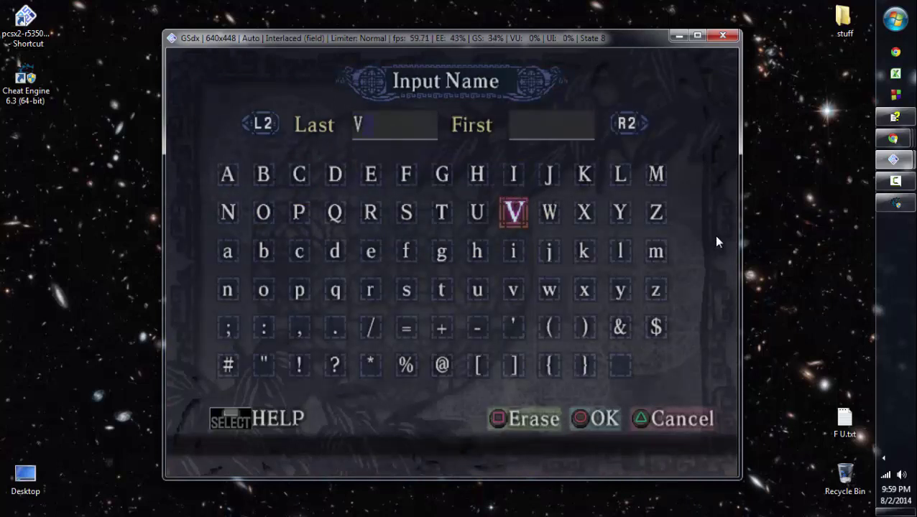
pyautogui.press('Down')
pyautogui.press('Left')
pyautogui.press('Down')
pyautogui.press('Return')
# Enter Rao as the new officer's first name and confirm the full name
pyautogui.press('Up')
pyautogui.press('Up')
pyautogui.press('Up')
pyautogui.press('Left')
pyautogui.press('Left')
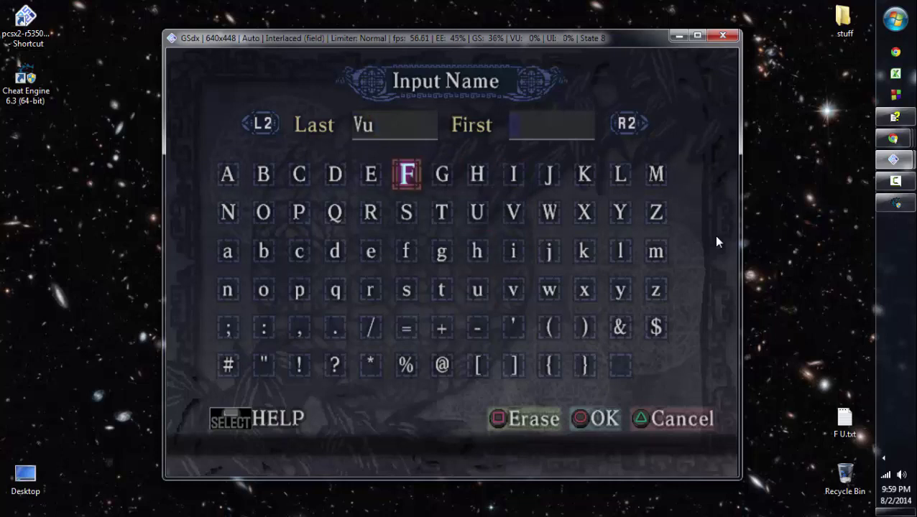
pyautogui.press('Left')
pyautogui.press('Down')
pyautogui.press('Return')
pyautogui.press('Left')
pyautogui.press('Left')
pyautogui.press('Left')
pyautogui.press('Left')
pyautogui.press('Down')
pyautogui.press('Return')
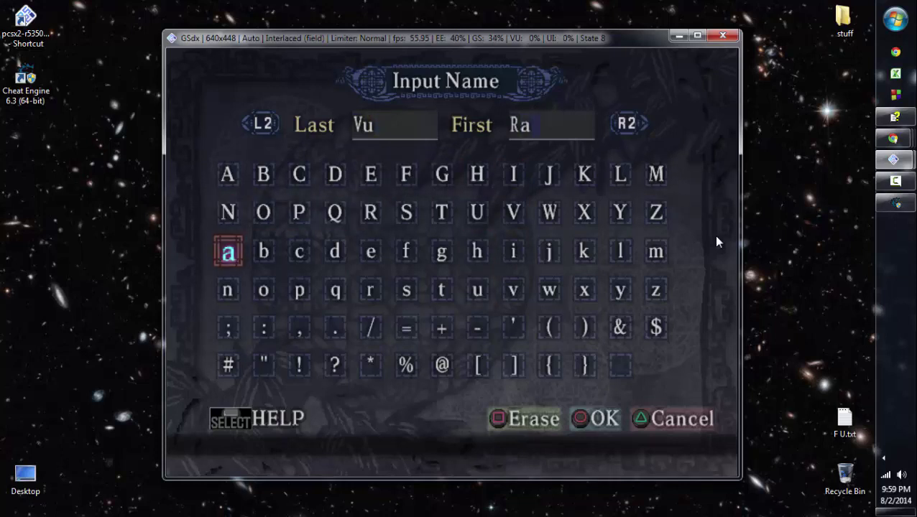
pyautogui.press('Right')
pyautogui.press('Down')
pyautogui.press('Return')
pyautogui.press('Return')
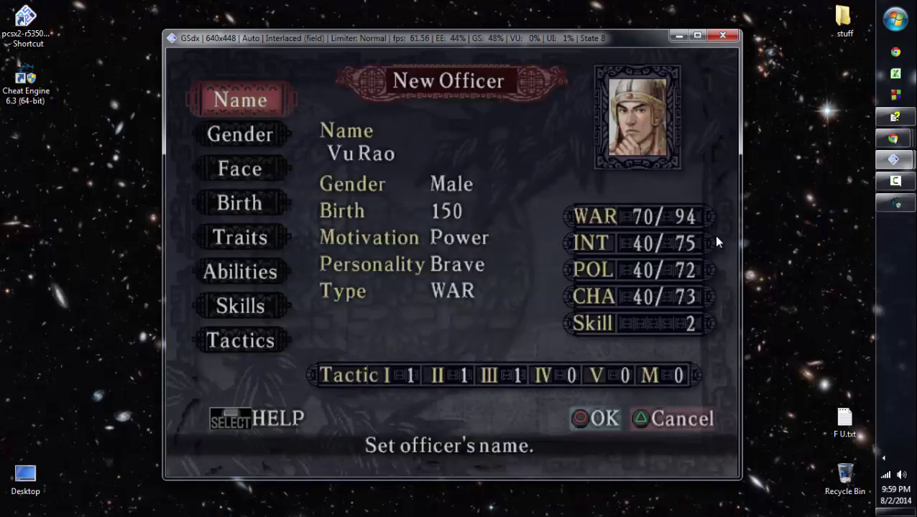
# Set Vu Rao's birth year to 176 and register the new officer
pyautogui.press('Down')
pyautogui.press('Down')
pyautogui.press('Down')
pyautogui.press('Return')
pyautogui.press('e')
pyautogui.press('e')
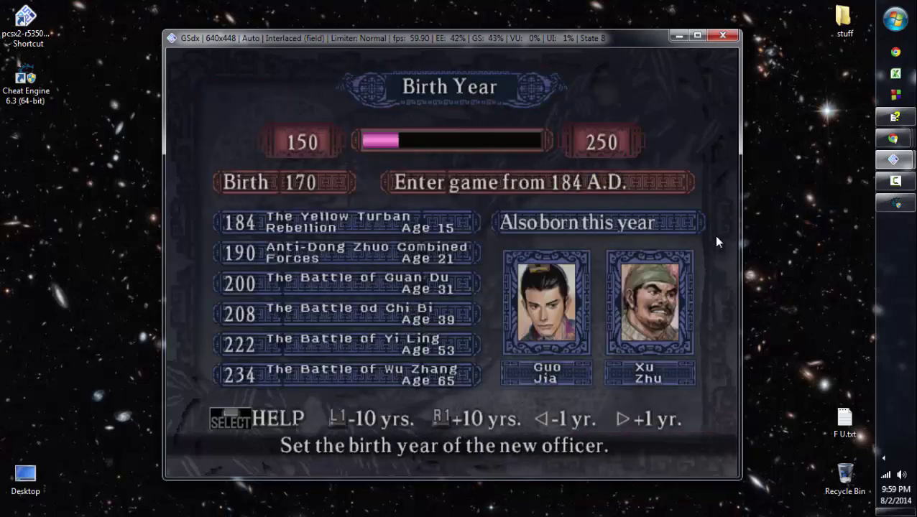
pyautogui.press('e')
pyautogui.press('q')
pyautogui.press('Right')
pyautogui.press('Right')
pyautogui.press('Right')
pyautogui.press('Right')
pyautogui.press('Right')
pyautogui.press('Right')
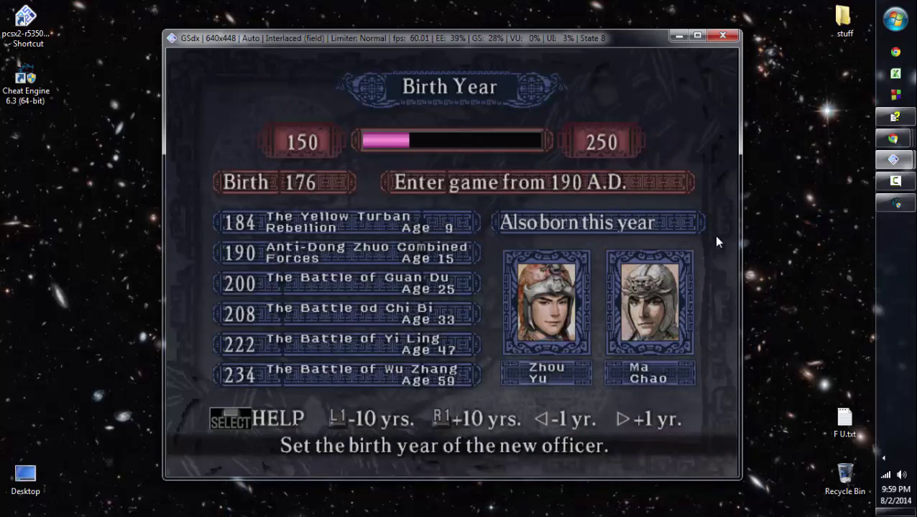
pyautogui.press('Return')
pyautogui.press('Down')
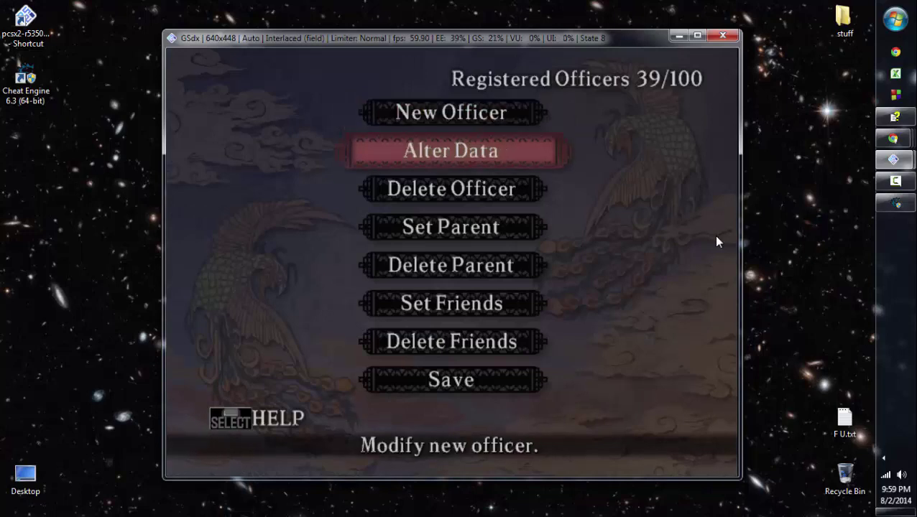
pyautogui.press('Return')
pyautogui.hotkey('a', 'Down')
pyautogui.hotkey('a', 'Down')
pyautogui.press('a')
pyautogui.press('Right')
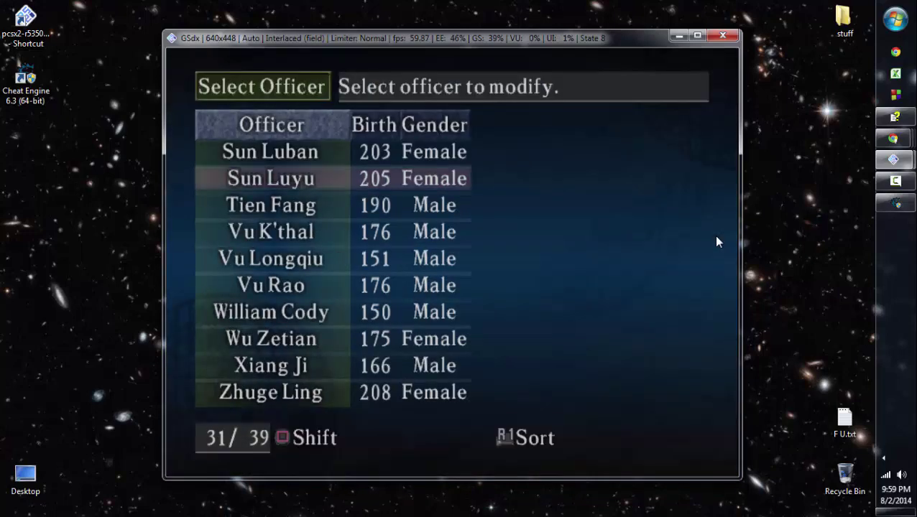
pyautogui.press('Down')
pyautogui.press('Down')
pyautogui.press('Down')
pyautogui.press('Down')
pyautogui.press('Return')
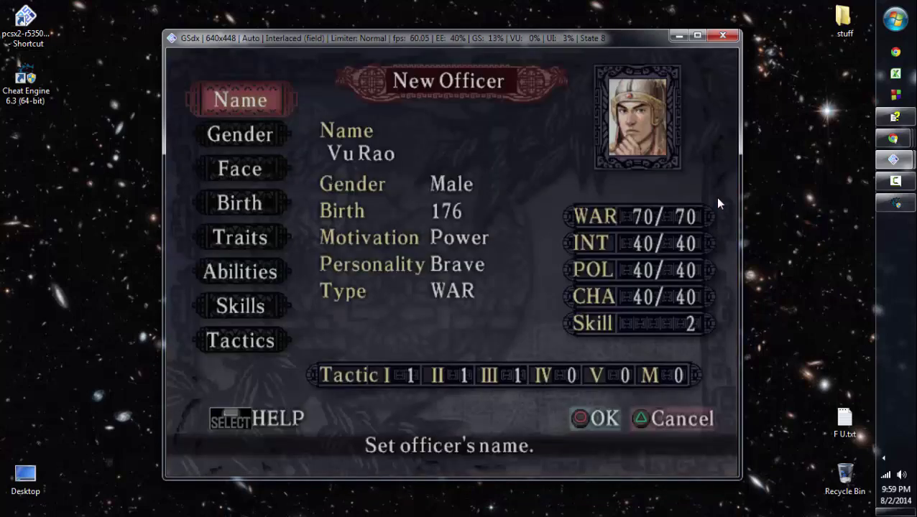
# Switch to Cheat Engine and look through the available scan value types from Binary to Grouped
pyautogui.click(898, 207)
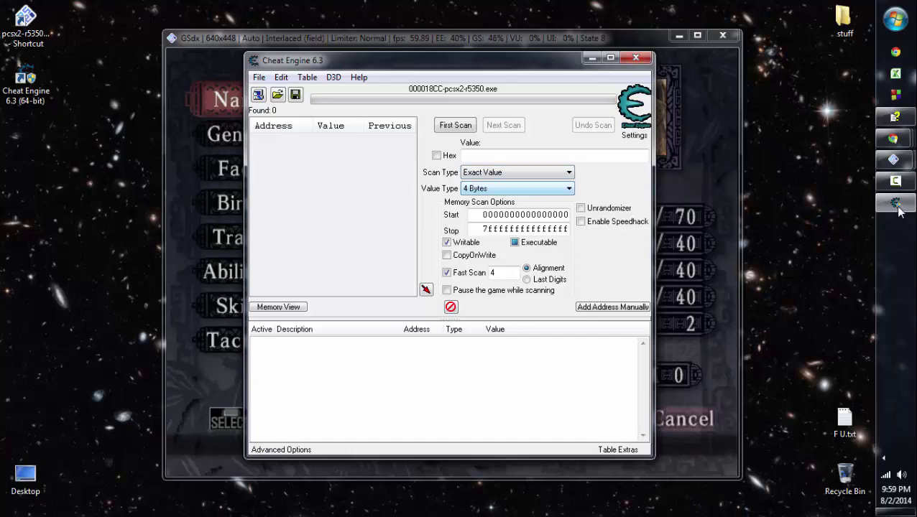
pyautogui.click(896, 205)
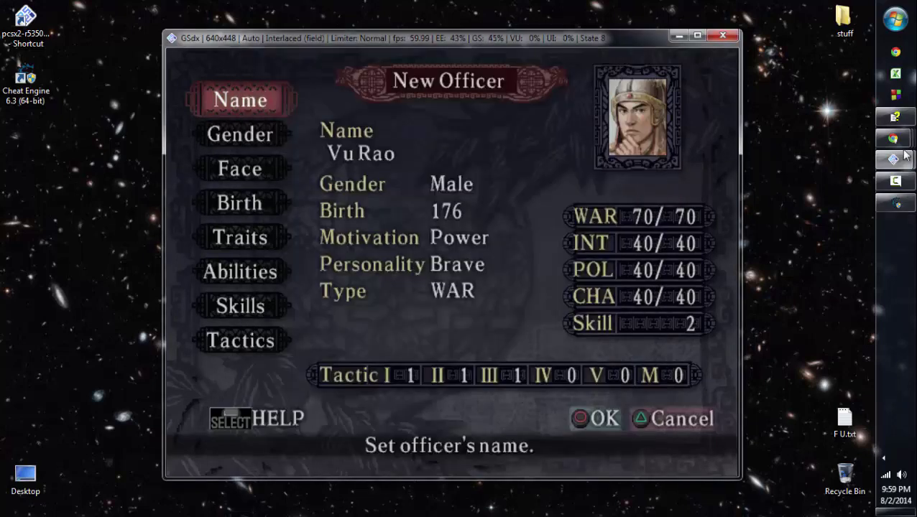
pyautogui.click(895, 204)
pyautogui.hotkey('alt', 'Down')
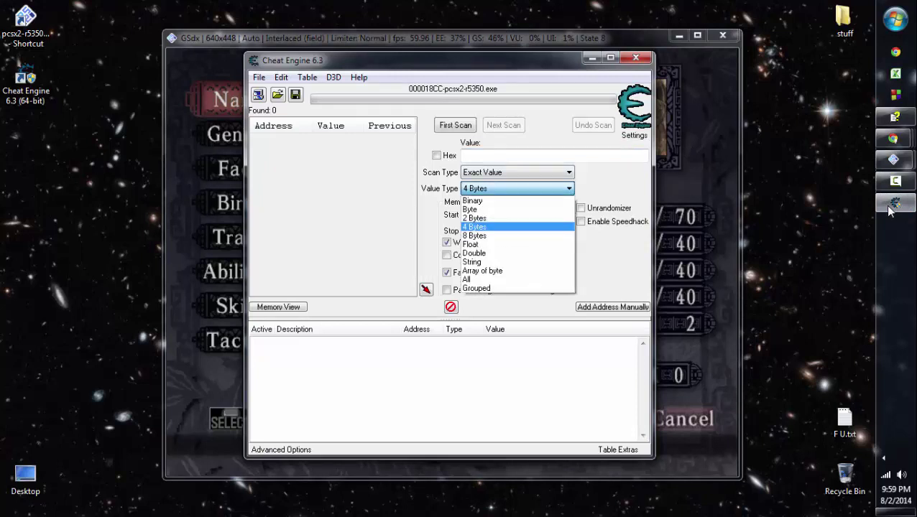
pyautogui.press('Up')
pyautogui.press('Up')
pyautogui.press('Up')
pyautogui.press('Down')
pyautogui.press('Down')
pyautogui.press('Down')
pyautogui.press('Down')
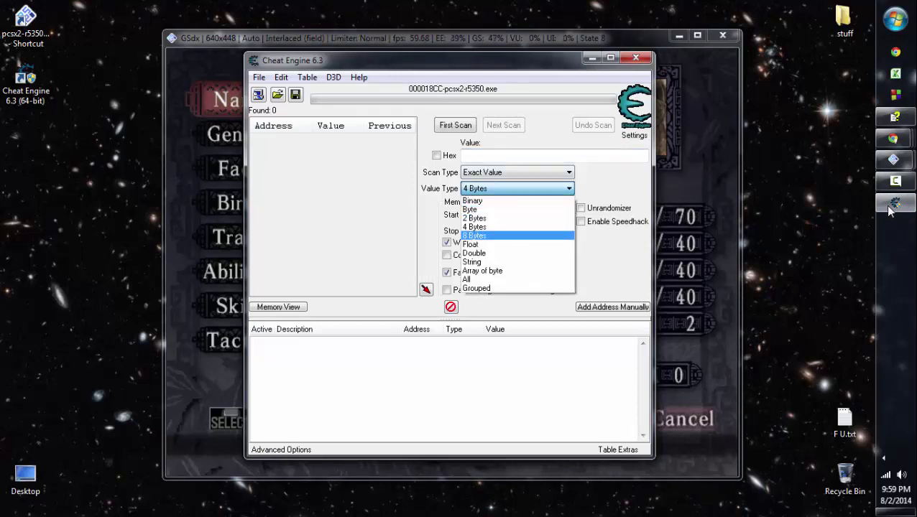
pyautogui.press('Up')
pyautogui.press('Up')
pyautogui.press('Up')
pyautogui.press('Up')
pyautogui.press('Down')
pyautogui.press('Down')
pyautogui.press('Down')
pyautogui.press('Down')
pyautogui.press('Down')
pyautogui.press('Down')
pyautogui.press('Down')
pyautogui.press('Down')
pyautogui.press('Down')
pyautogui.press('Down')
pyautogui.press('Up')
pyautogui.press('Up')
pyautogui.press('Up')
pyautogui.press('Up')
pyautogui.press('Up')
pyautogui.press('Up')
pyautogui.press('Up')
pyautogui.press('Up')
pyautogui.press('Up')
pyautogui.press('Up')
pyautogui.press('Up')
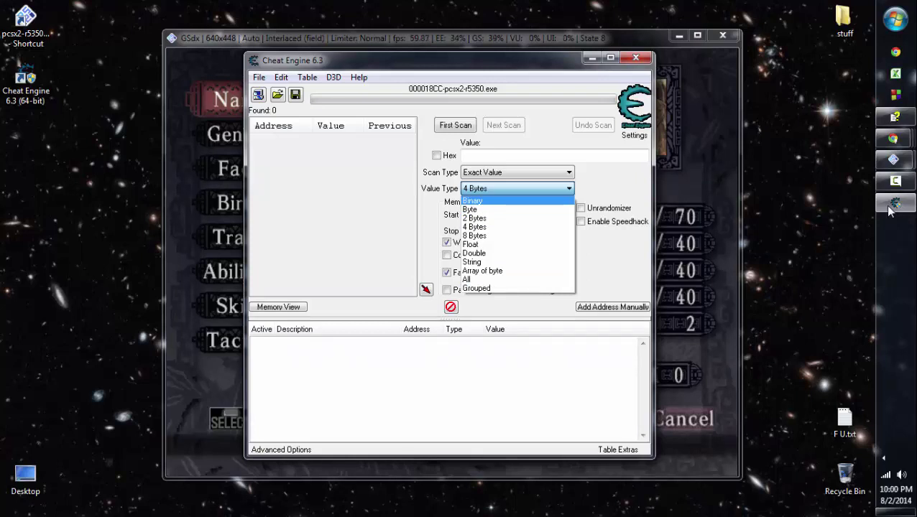
# Review the numeric value types and set the scan's value type to String
pyautogui.press('Down')
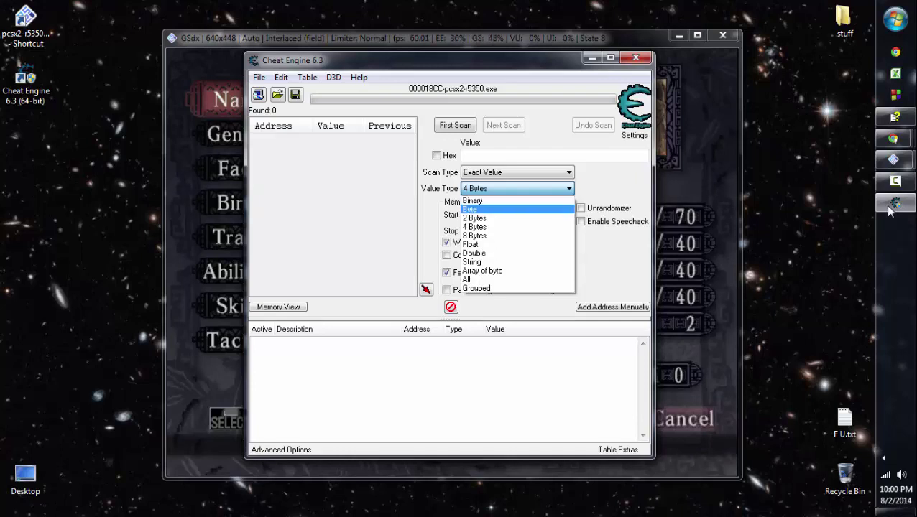
pyautogui.press('Down')
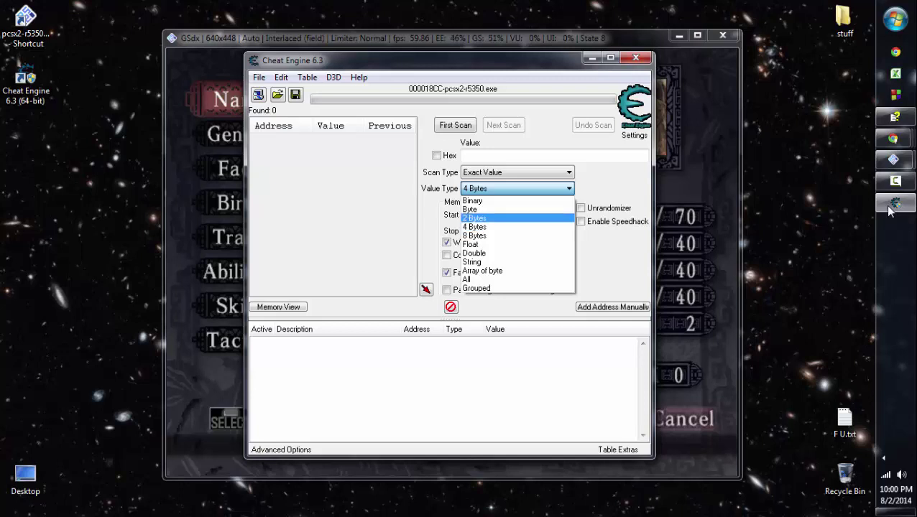
pyautogui.press('Down')
pyautogui.press('Down')
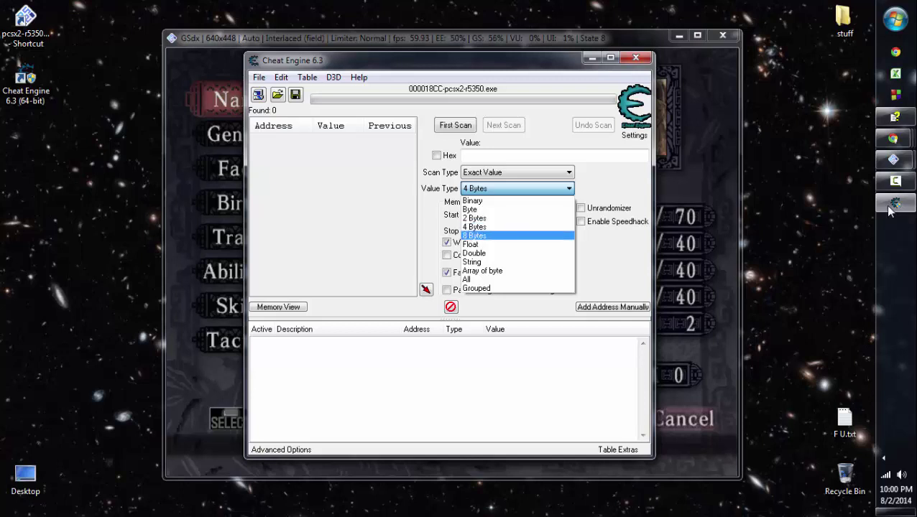
pyautogui.press('Down')
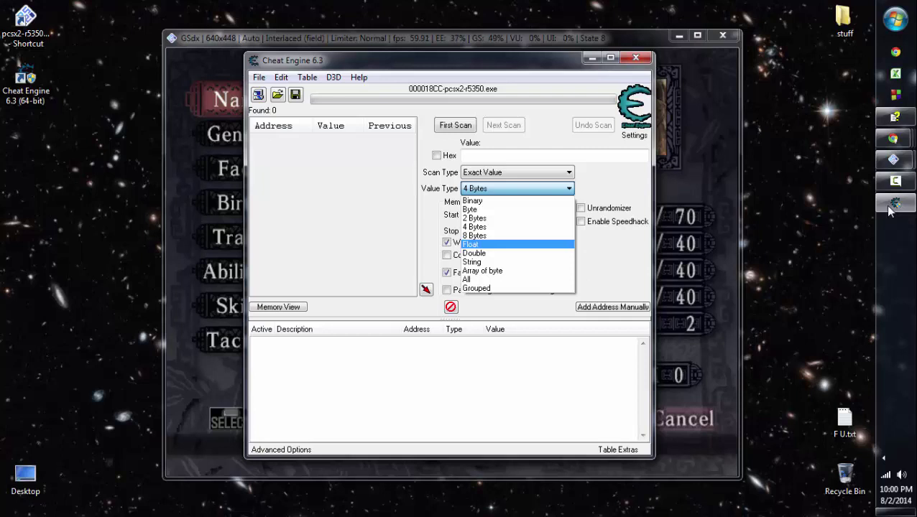
pyautogui.press('Down')
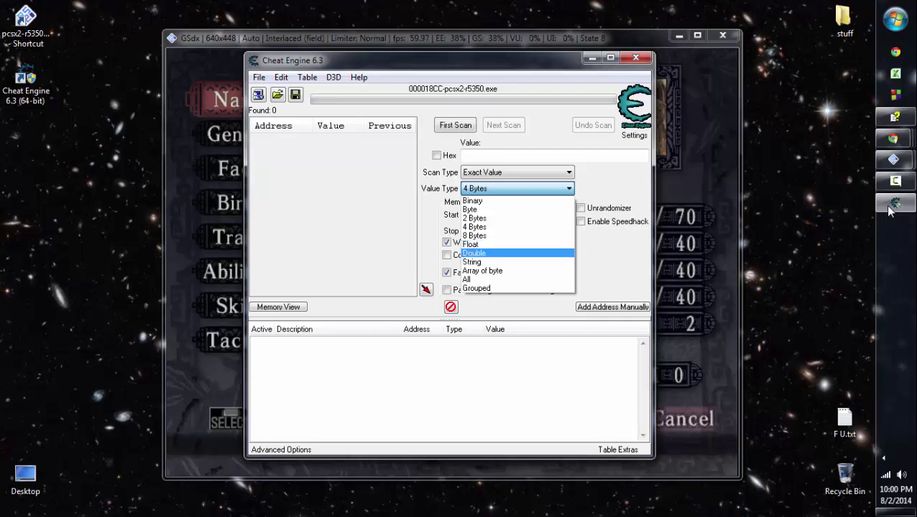
pyautogui.press('Down')
pyautogui.press('Down')
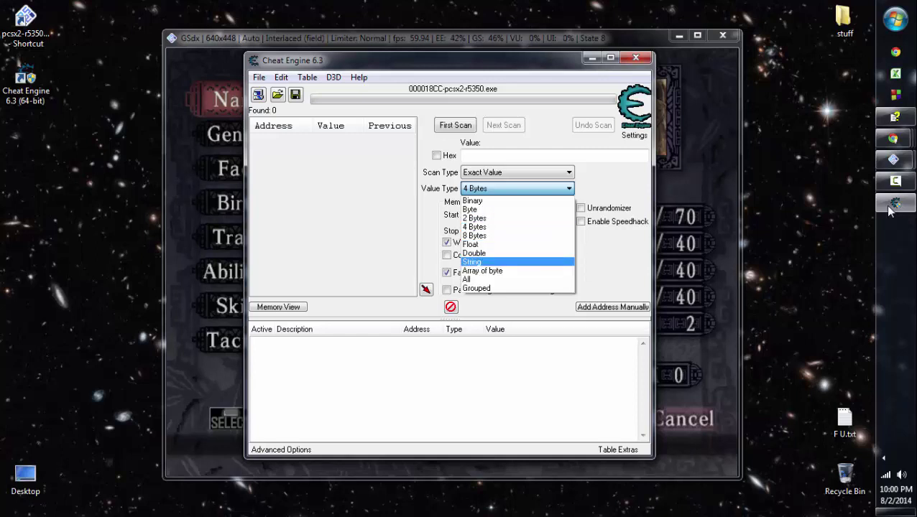
pyautogui.press('Return')
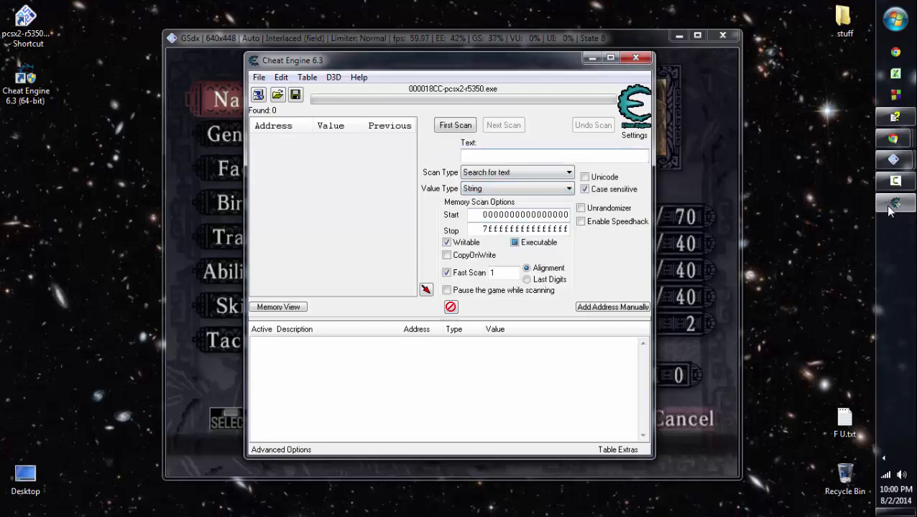
# Run a first scan for the text "Vu Rao" in the emulator's memory
pyautogui.write('Vu Rao')
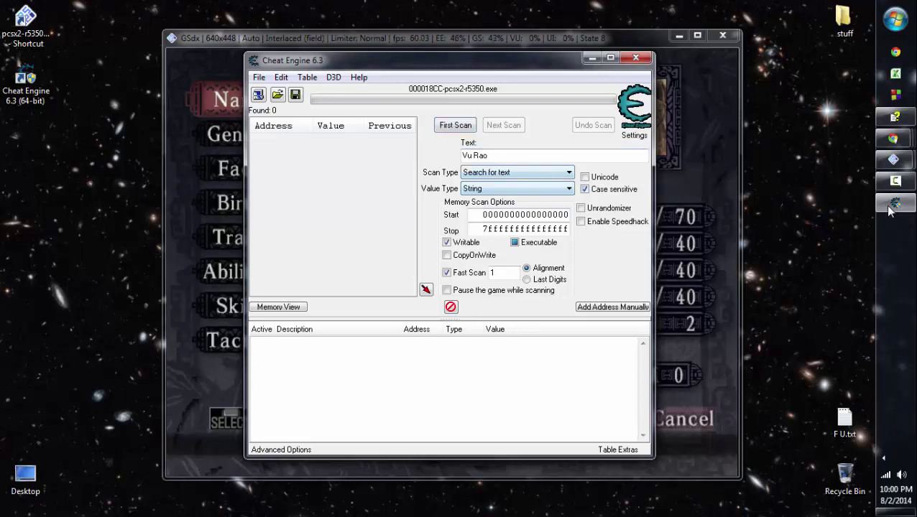
pyautogui.press('Tab')
pyautogui.hotkey('alt', 'Down')
pyautogui.press('Escape')
pyautogui.press('Return')
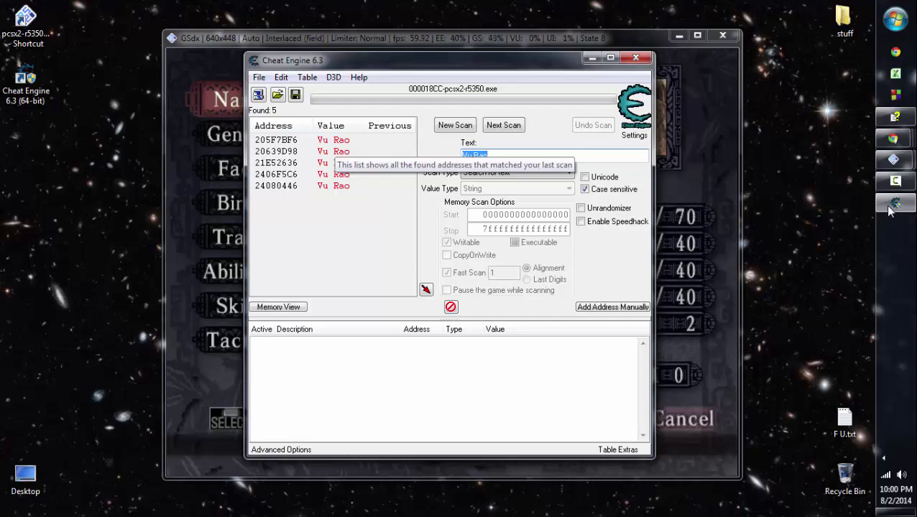
# Browse the memory region of the first found address, 205F7BF6, and compare it with Vu Rao's stats in the game window
pyautogui.rightClick(344, 143)
pyautogui.click(402, 182)
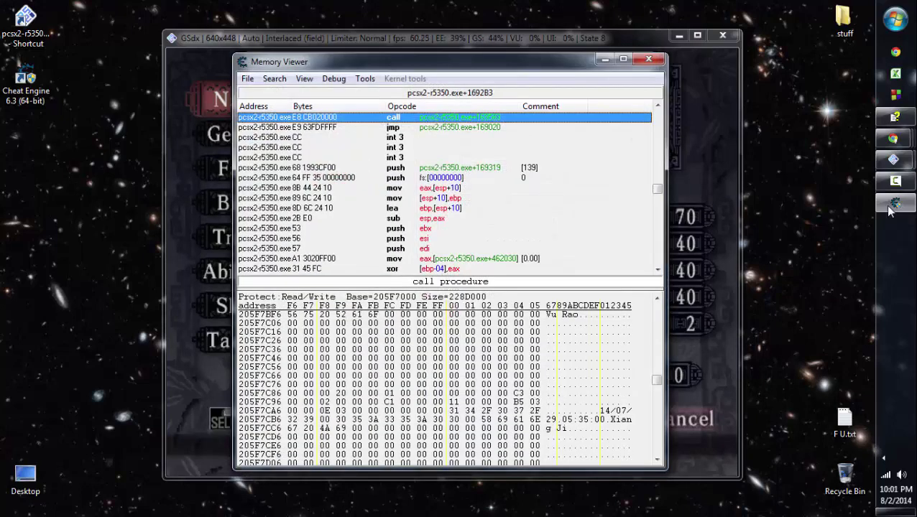
pyautogui.click(893, 205)
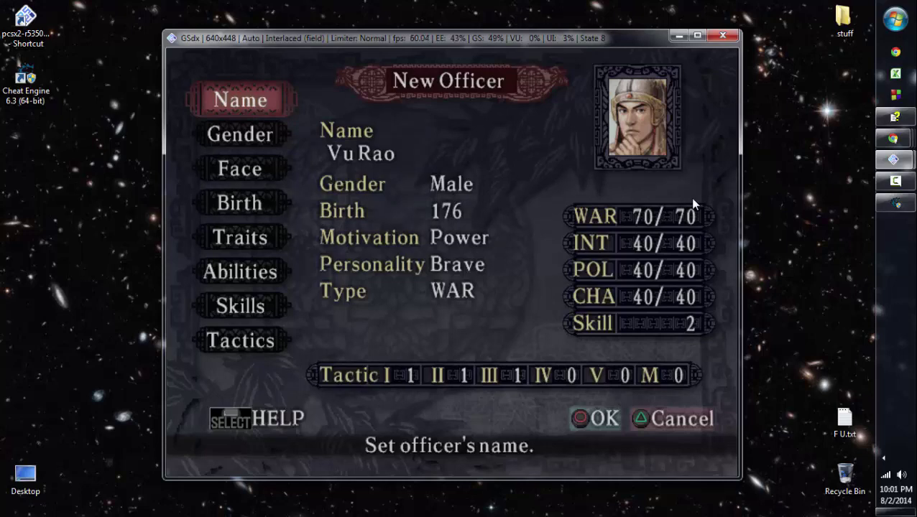
pyautogui.click(895, 203)
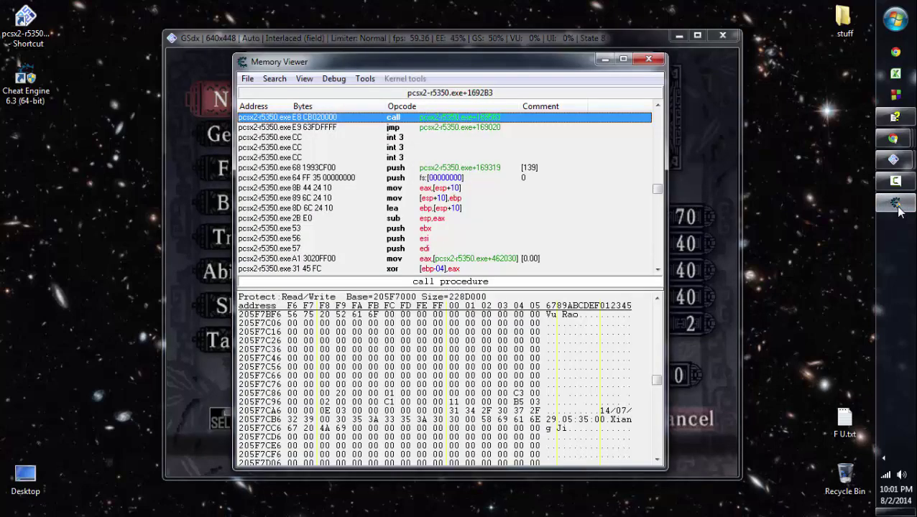
pyautogui.click(895, 203)
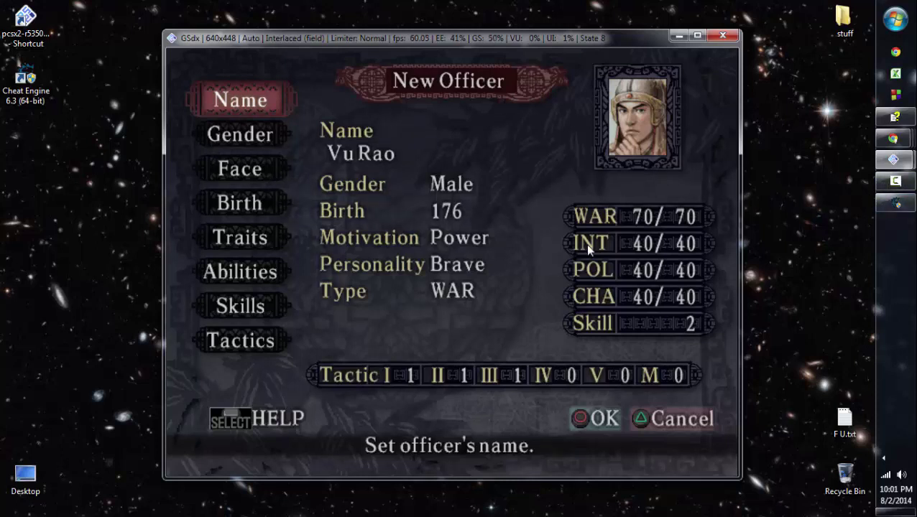
pyautogui.click(894, 205)
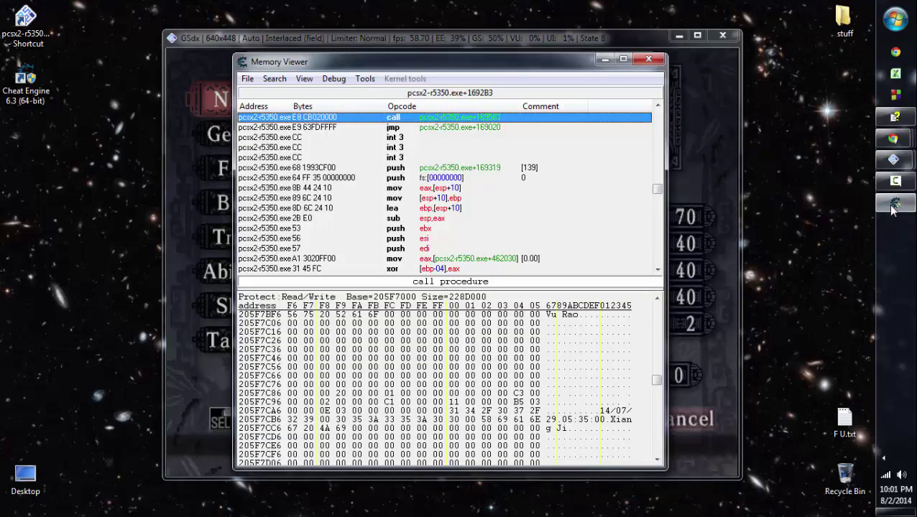
# Browse the memory region of the first found address again and check the officer's stats in the game window
pyautogui.click(894, 207)
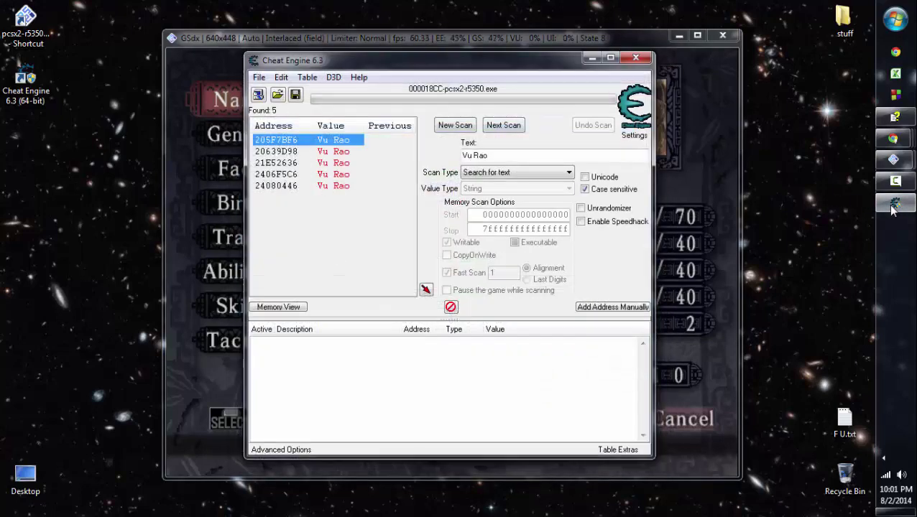
pyautogui.hotkey('shift', 'F10')
pyautogui.press('Down')
pyautogui.press('Down')
pyautogui.press('Down')
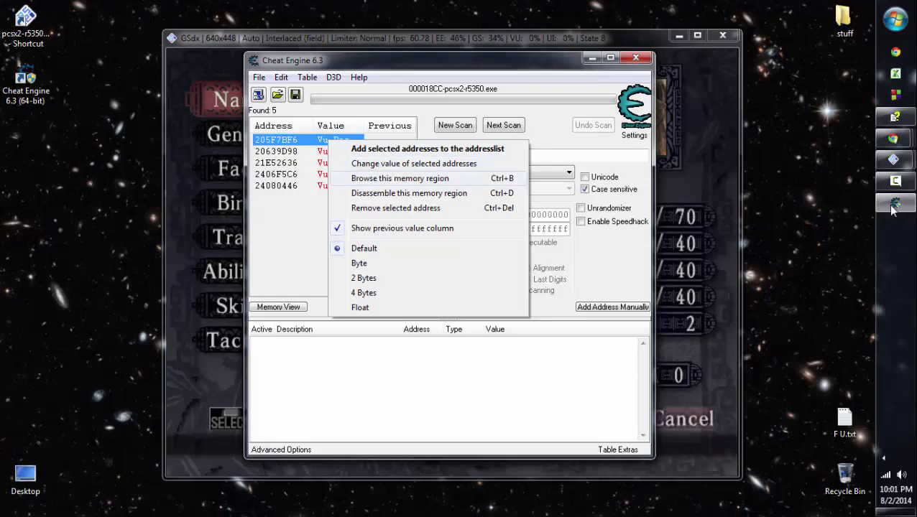
pyautogui.press('Return')
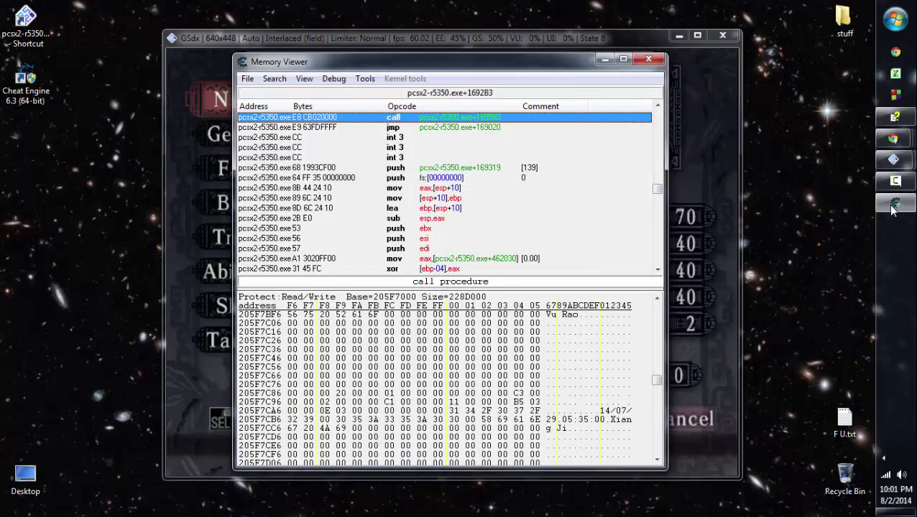
pyautogui.click(894, 205)
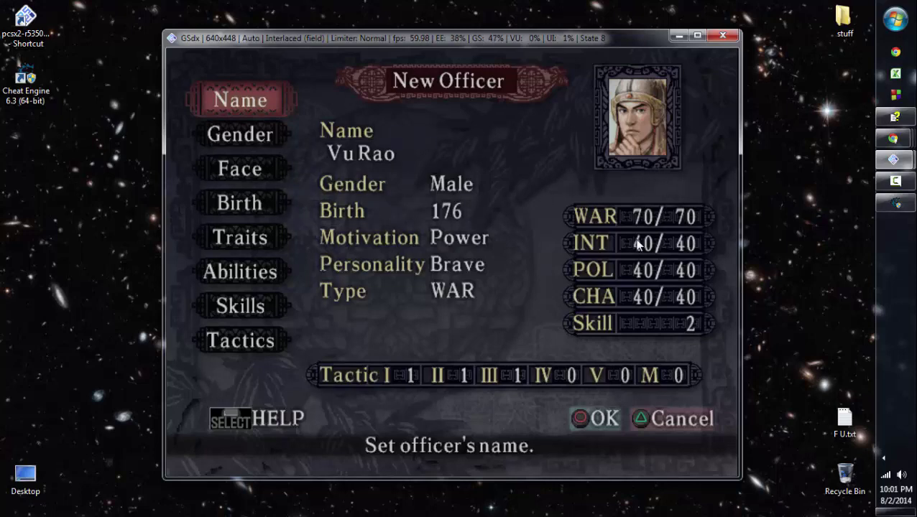
pyautogui.click(898, 204)
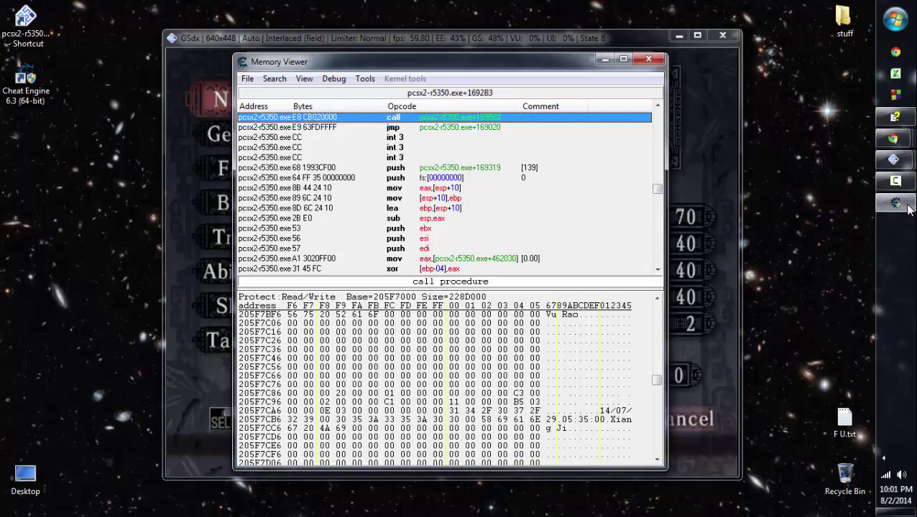
# Return to the scan results and reopen the memory region at address 205F7BF6
pyautogui.click(898, 204)
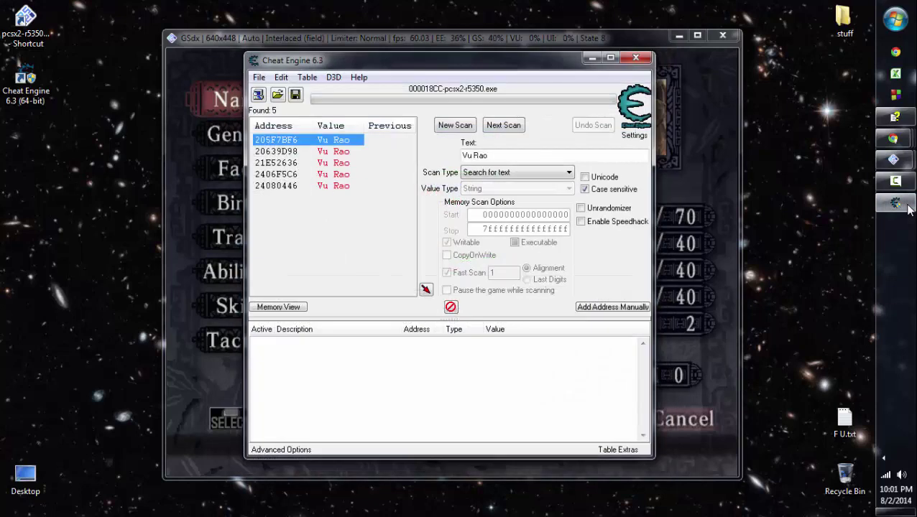
pyautogui.press('Menu')
pyautogui.press('Down')
pyautogui.press('Down')
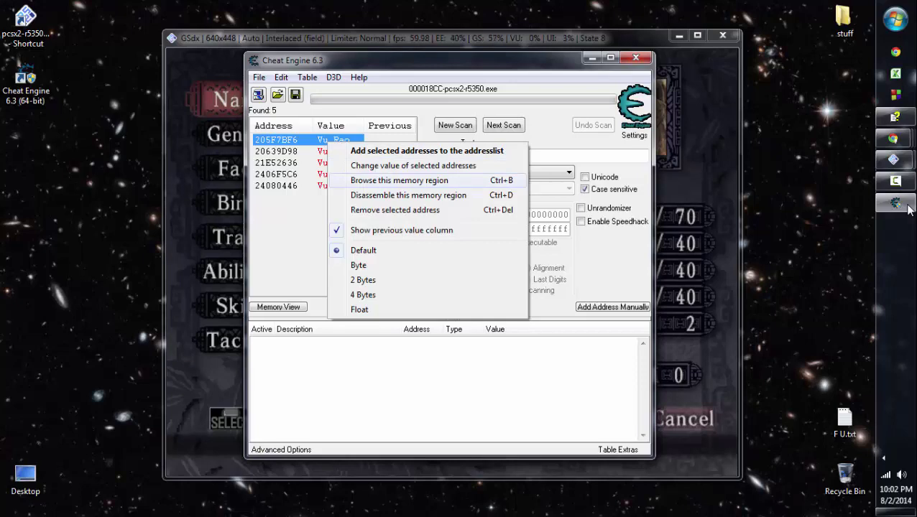
pyautogui.press('Return')
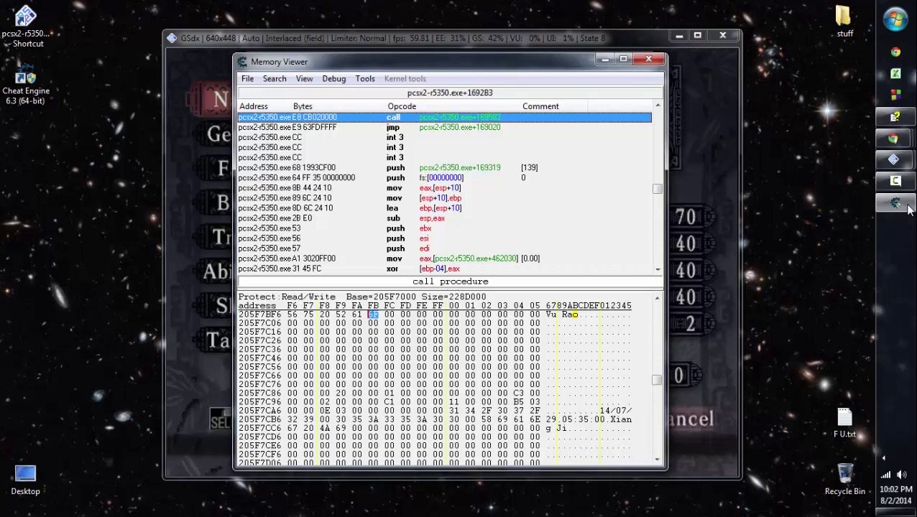
# Examine the hex bytes that spell "Vu Rao" against the matching characters in the text column
pyautogui.press('Left')
pyautogui.press('Left')
pyautogui.press('Left')
pyautogui.press('Left')
pyautogui.press('Left')
pyautogui.press('Tab')
pyautogui.press('Right')
pyautogui.press('Right')
pyautogui.press('Right')
pyautogui.press('Right')
pyautogui.press('Right')
pyautogui.press('Tab')
pyautogui.press('Left')
pyautogui.press('Left')
pyautogui.press('Left')
pyautogui.press('Left')
pyautogui.press('Left')
pyautogui.press('Right')
pyautogui.press('Right')
pyautogui.press('Right')
pyautogui.press('Right')
pyautogui.press('Right')
# Look through the memory above and below Vu Rao's name for surrounding data and other officer names
pyautogui.scroll(4, 907, 209)
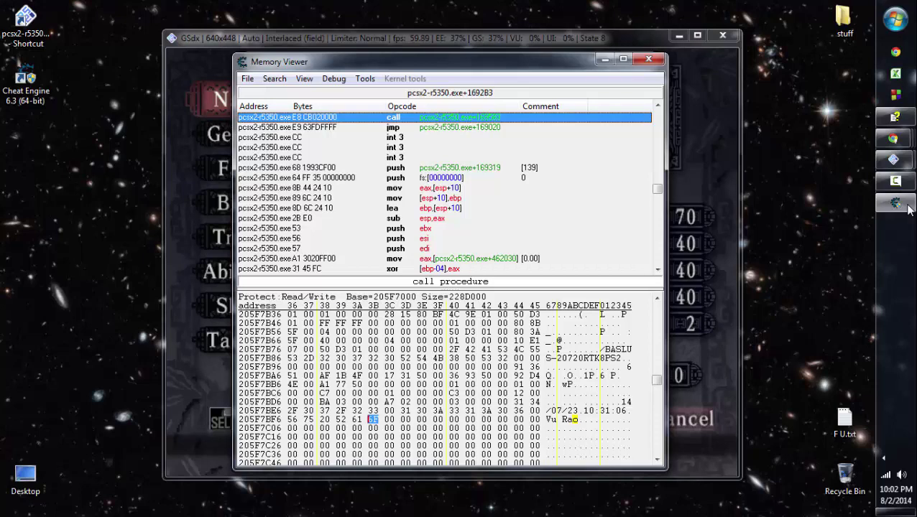
pyautogui.scroll(-1, 907, 209)
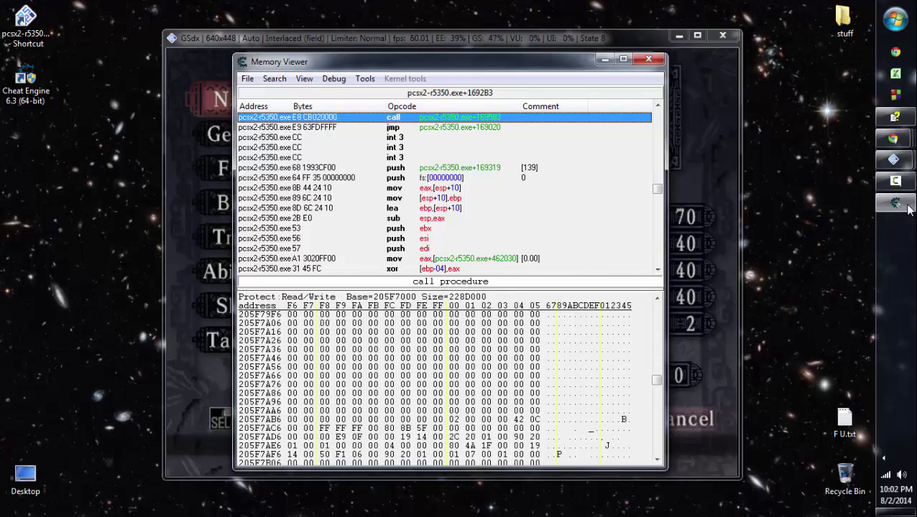
pyautogui.scroll(-6, 907, 209)
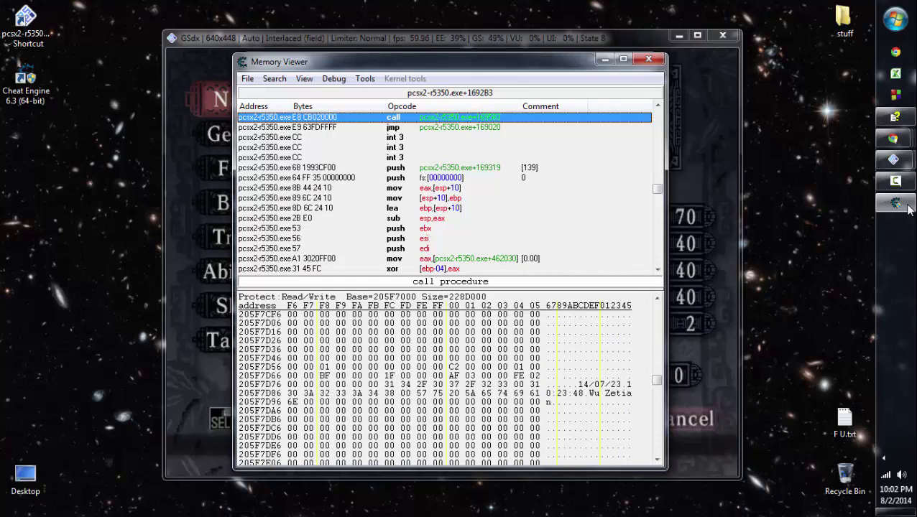
pyautogui.scroll(-3, 907, 209)
pyautogui.scroll(5, 907, 208)
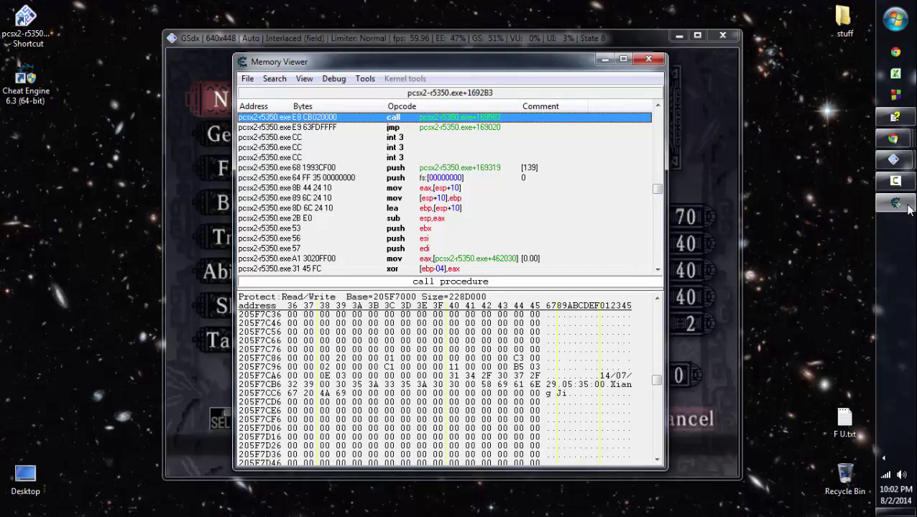
pyautogui.scroll(4, 907, 208)
pyautogui.scroll(-4, 907, 209)
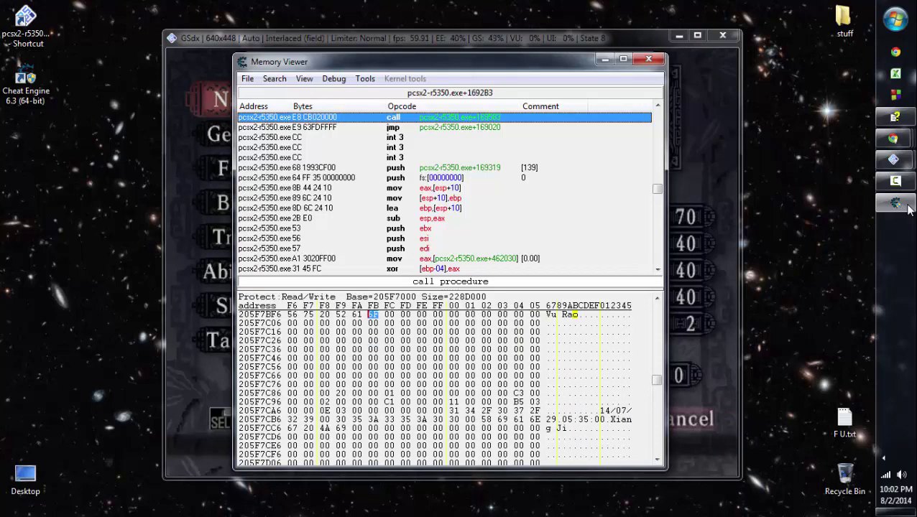
# Examine the "Xiang Ji" entry and the non-zero bytes that precede it
pyautogui.click(613, 419)
pyautogui.click(559, 428)
pyautogui.click(324, 410)
pyautogui.click(389, 402)
pyautogui.click(389, 393)
# Examine the non-zero bytes in the rows just before Vu Rao's name, around 205F7BC6 and 205F7BD6
pyautogui.scroll(3, 446, 381)
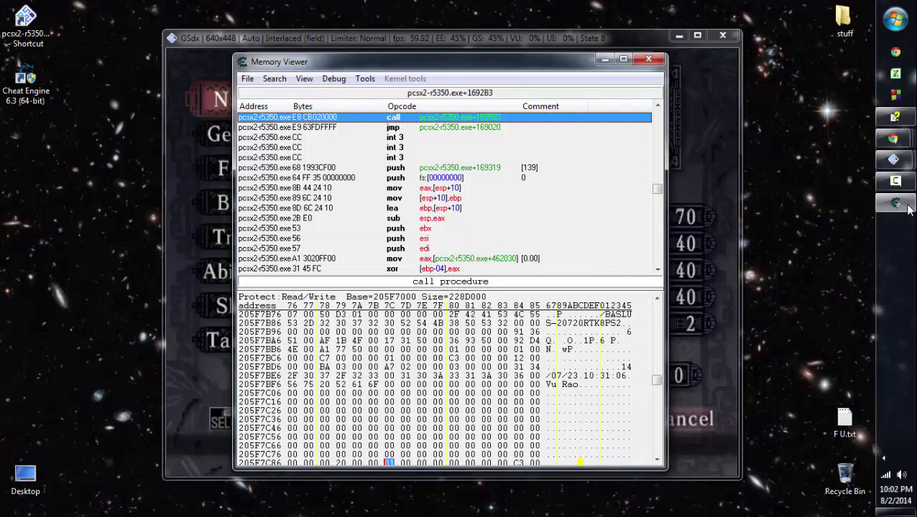
pyautogui.click(324, 358)
pyautogui.click(453, 349)
pyautogui.click(518, 350)
pyautogui.click(519, 358)
pyautogui.click(454, 358)
pyautogui.click(324, 358)
# Switch to a new Chrome window and search Google for "hex converter"
pyautogui.click(907, 206)
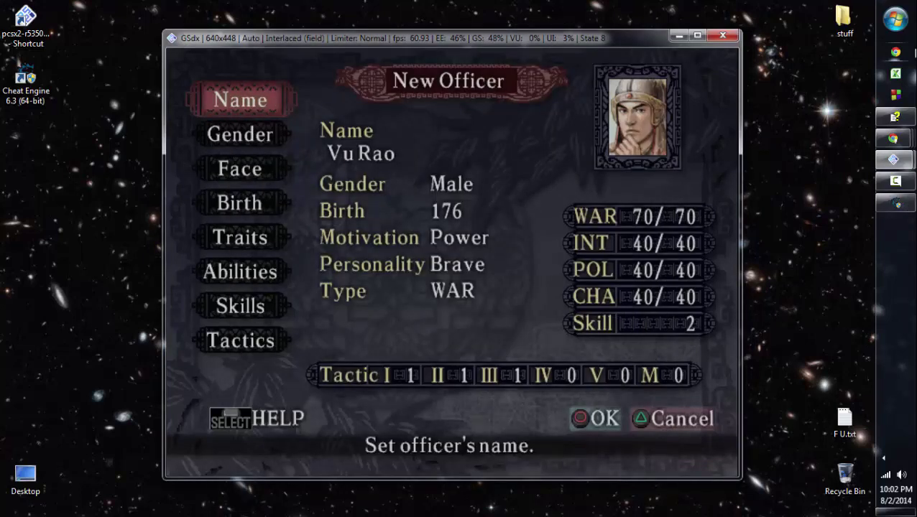
pyautogui.click(909, 52)
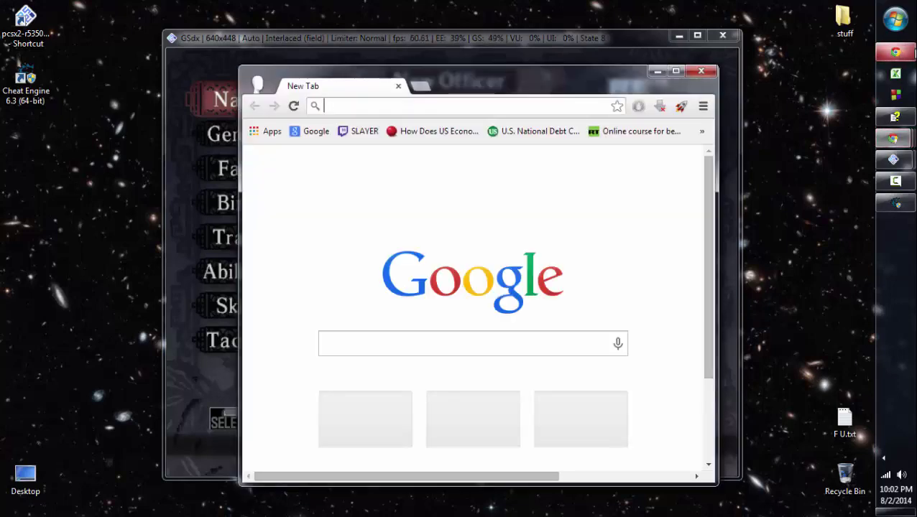
pyautogui.write('hex conve')
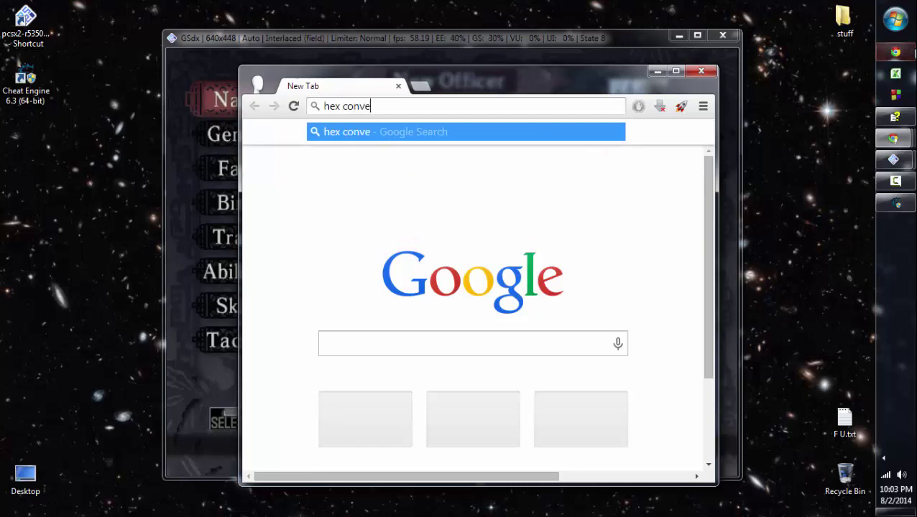
pyautogui.write('rter')
pyautogui.press('Return')
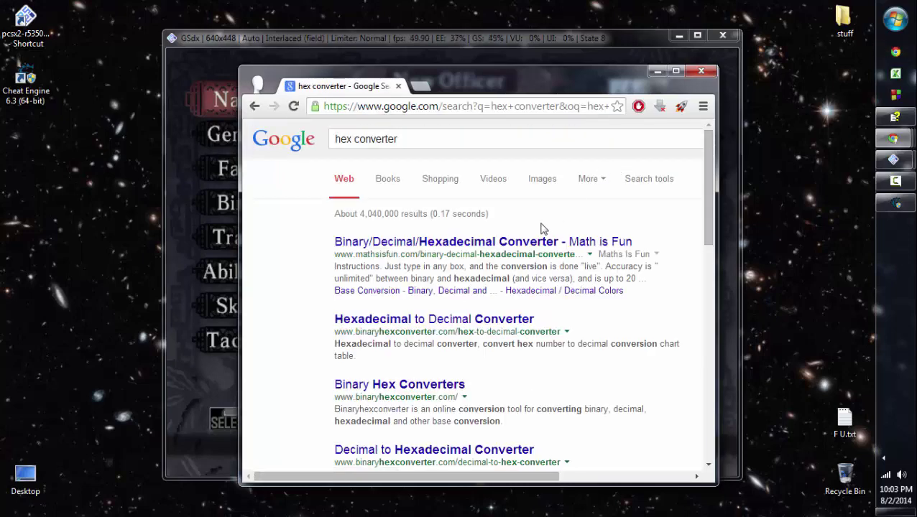
# Open the Math is Fun Binary/Decimal/Hexadecimal Converter and keep its format set to number
pyautogui.click(540, 243)
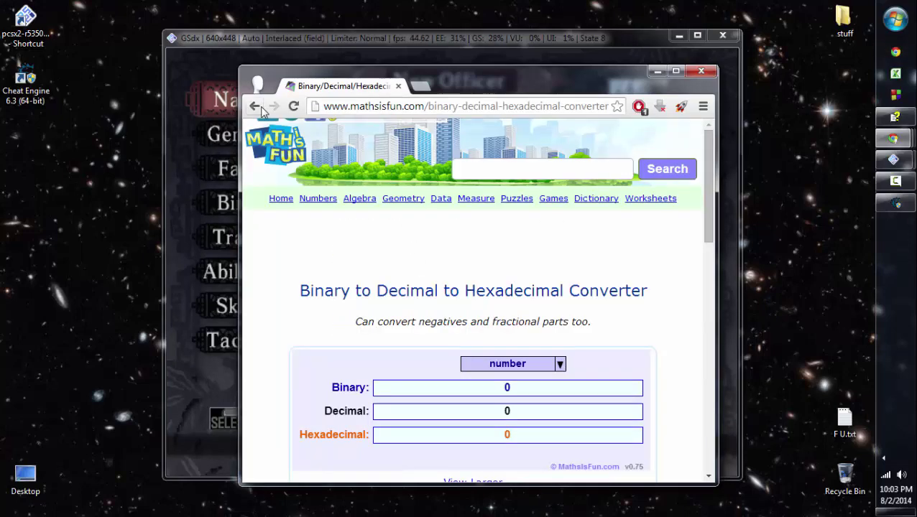
pyautogui.click(257, 108)
pyautogui.click(360, 241)
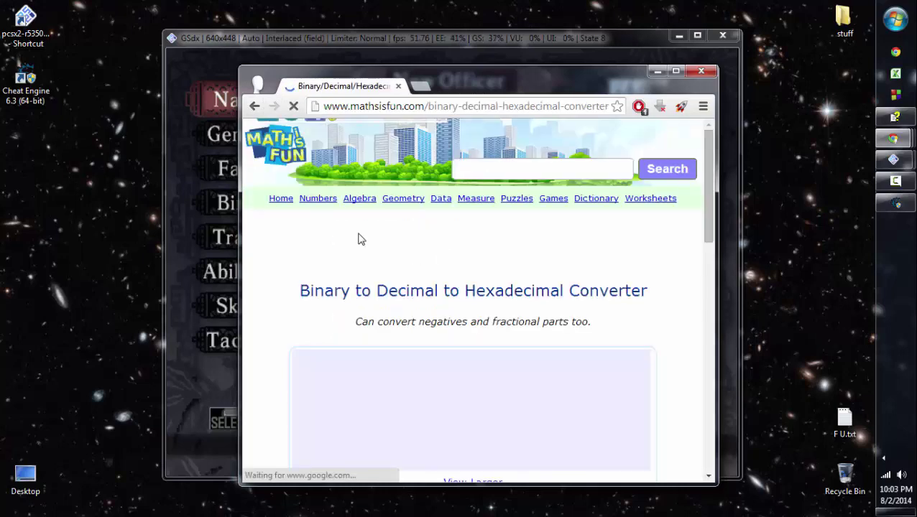
pyautogui.scroll(-2, 498, 359)
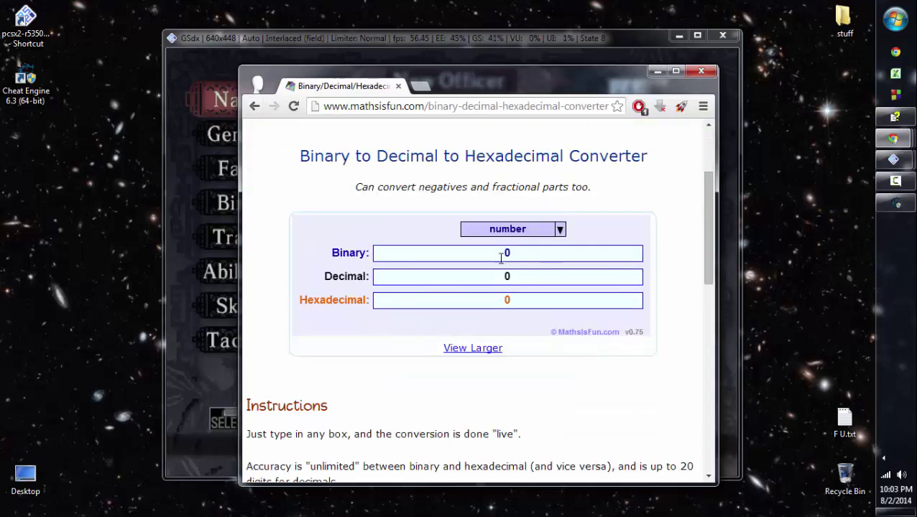
pyautogui.click(557, 231)
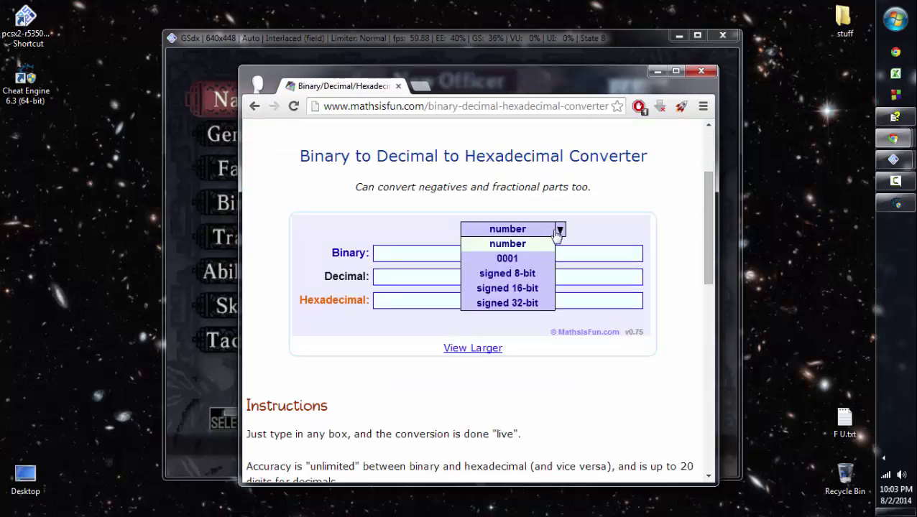
pyautogui.click(546, 243)
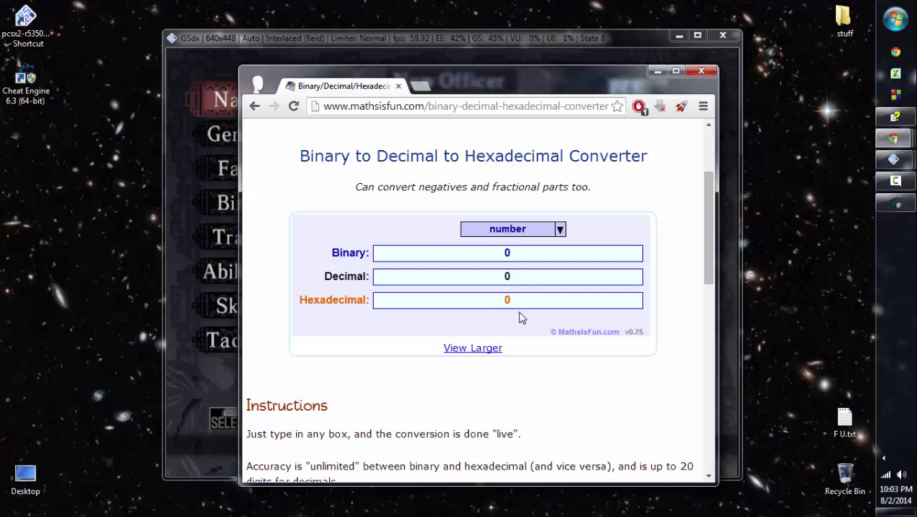
# Convert the decimal stat values 70 and 40 to hexadecimal
pyautogui.click(521, 279)
pyautogui.press('BackSpace')
pyautogui.write('70')
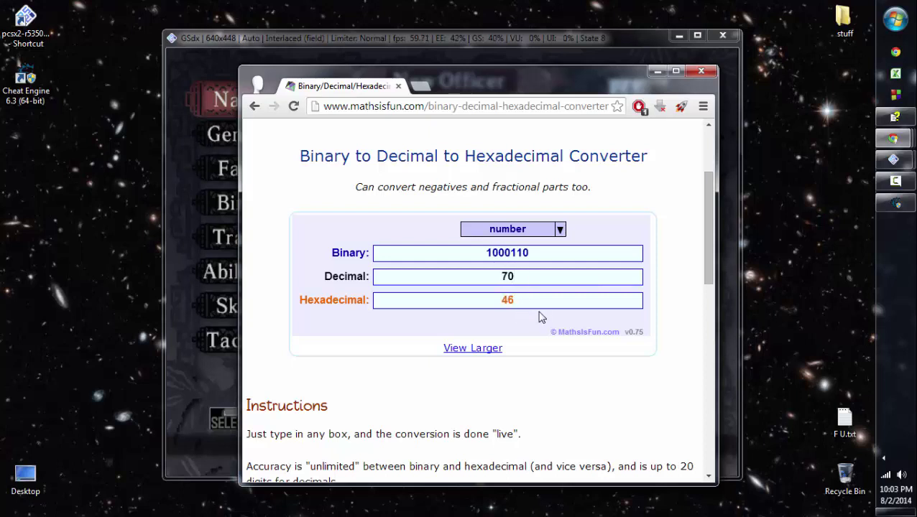
pyautogui.doubleClick(527, 277)
pyautogui.write('40')
# Switch back to Cheat Engine's Memory Viewer and check the bytes in row 205F7BD6 for the converted stat values
pyautogui.click(722, 177)
pyautogui.click(897, 203)
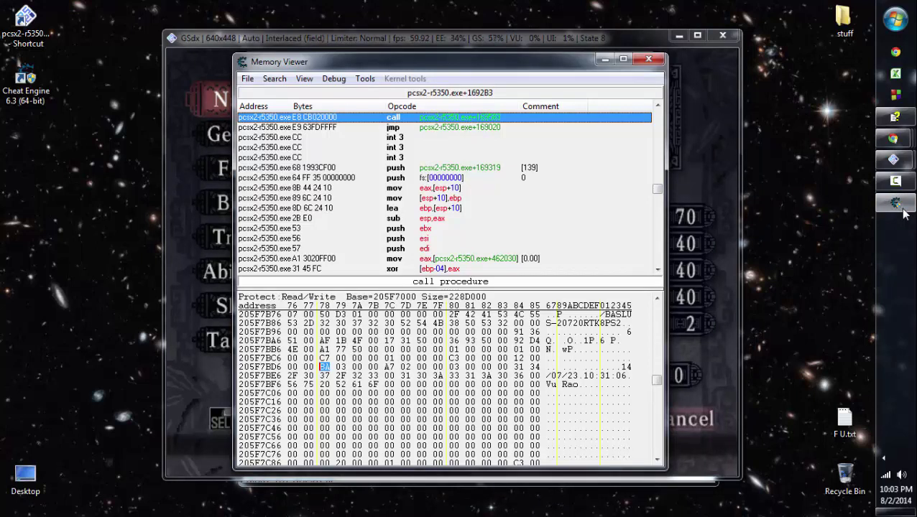
pyautogui.press('Right')
pyautogui.press('Right')
pyautogui.press('Right')
pyautogui.press('Right')
pyautogui.press('Right')
pyautogui.press('Left')
pyautogui.press('Right')
pyautogui.press('Left')
pyautogui.press('Right')
pyautogui.press('Left')
pyautogui.press('Left')
pyautogui.press('Right')
pyautogui.press('Left')
pyautogui.press('Right')
pyautogui.press('Left')
pyautogui.press('Right')
pyautogui.press('Left')
pyautogui.press('Right')
pyautogui.press('Left')
# Search upward in the memory from row 205F7BD6 to the hex value 28 in row 205F7B36
pyautogui.scroll(1, 904, 213)
pyautogui.scroll(1, 904, 212)
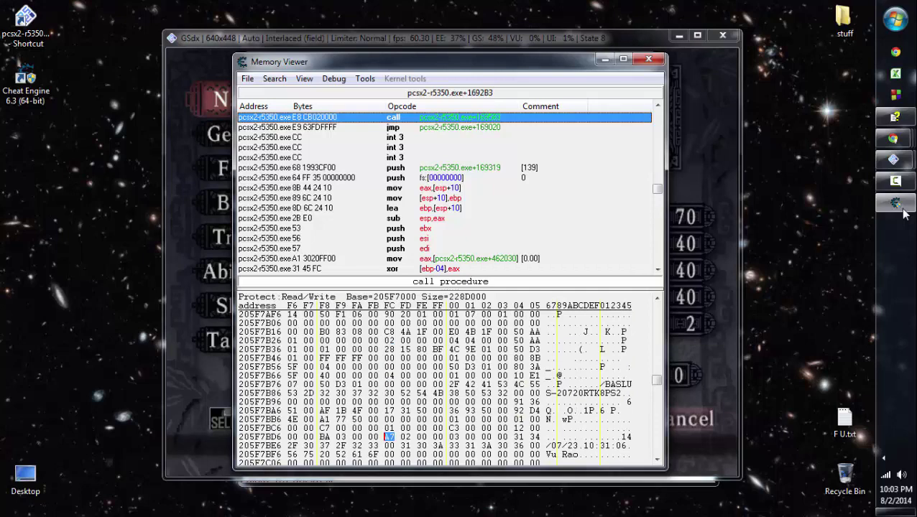
pyautogui.press('Up')
pyautogui.press('Up')
pyautogui.press('Up')
pyautogui.press('Up')
pyautogui.press('Up')
pyautogui.press('Up')
pyautogui.press('Up')
pyautogui.press('Up')
pyautogui.press('Up')
pyautogui.press('Up')
# Check the stats in the game window and convert decimal 70 to hexadecimal again in the Chrome converter
pyautogui.click(904, 211)
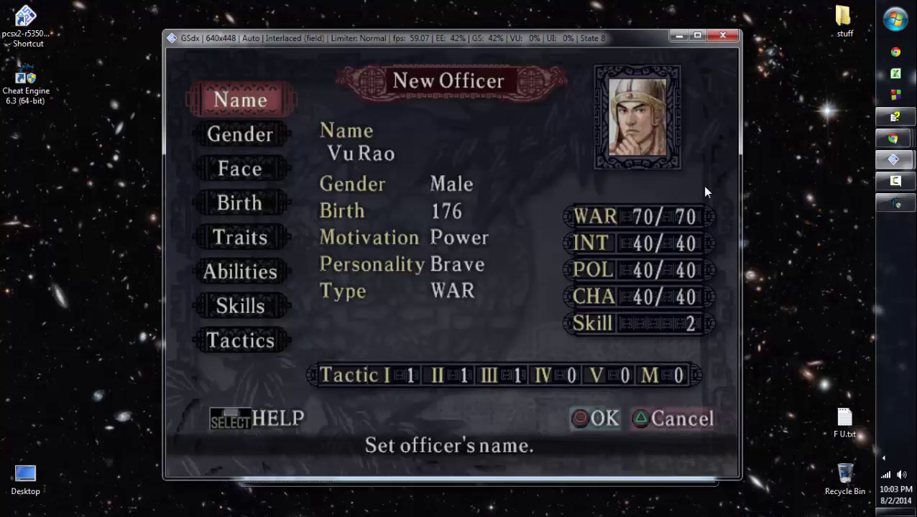
pyautogui.click(893, 138)
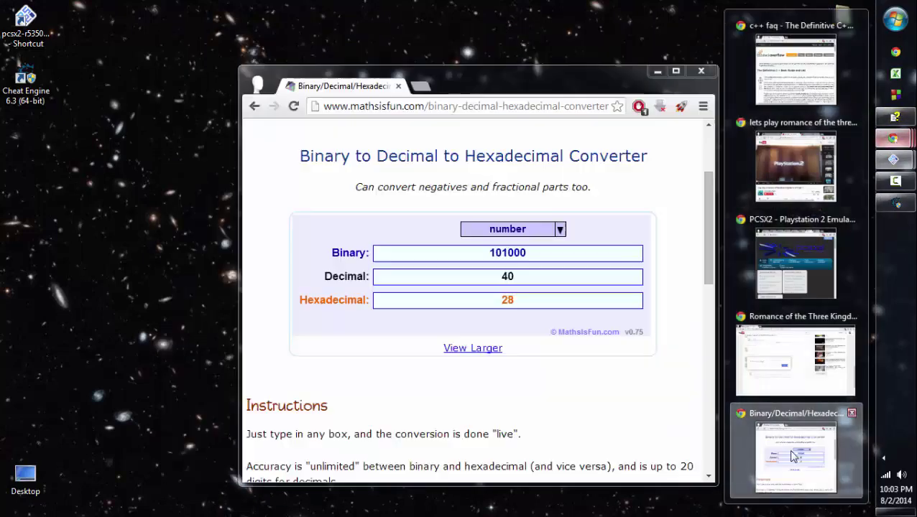
pyautogui.click(796, 455)
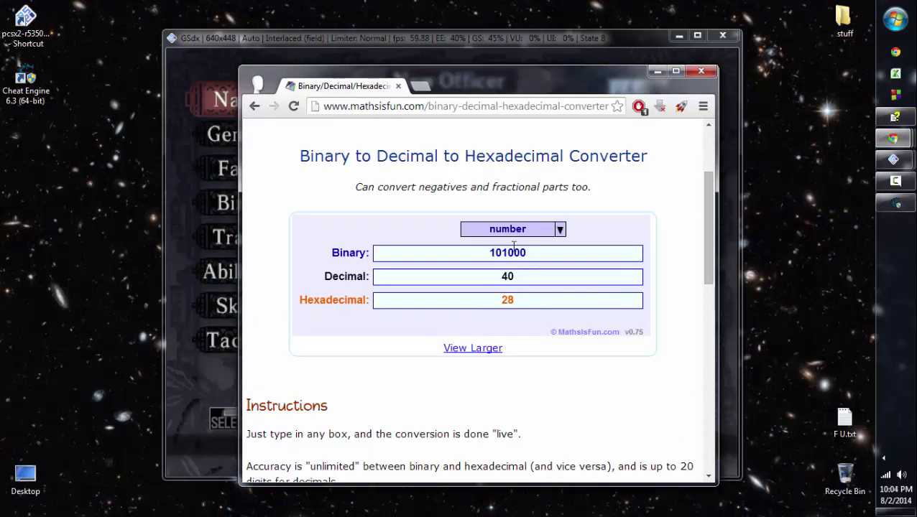
pyautogui.moveTo(550, 282); pyautogui.dragTo(395, 261)
pyautogui.write('70')
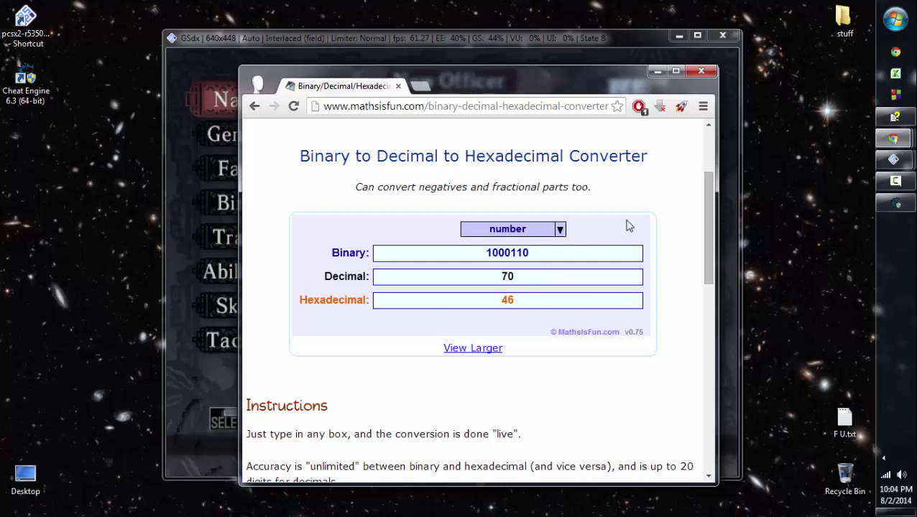
# Switch back to Cheat Engine and examine the memory around Vu Rao's name for the hex stat values 46 and 28
pyautogui.click(733, 166)
pyautogui.click(881, 207)
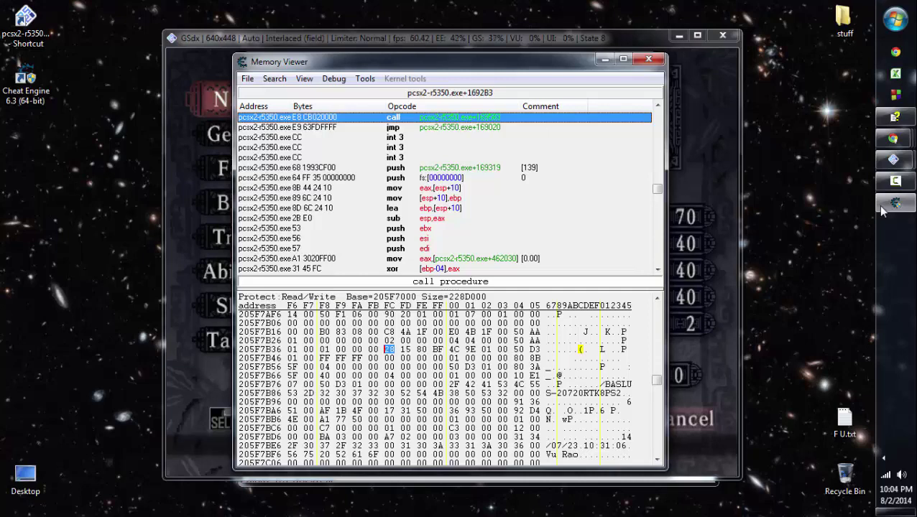
pyautogui.scroll(2, 881, 207)
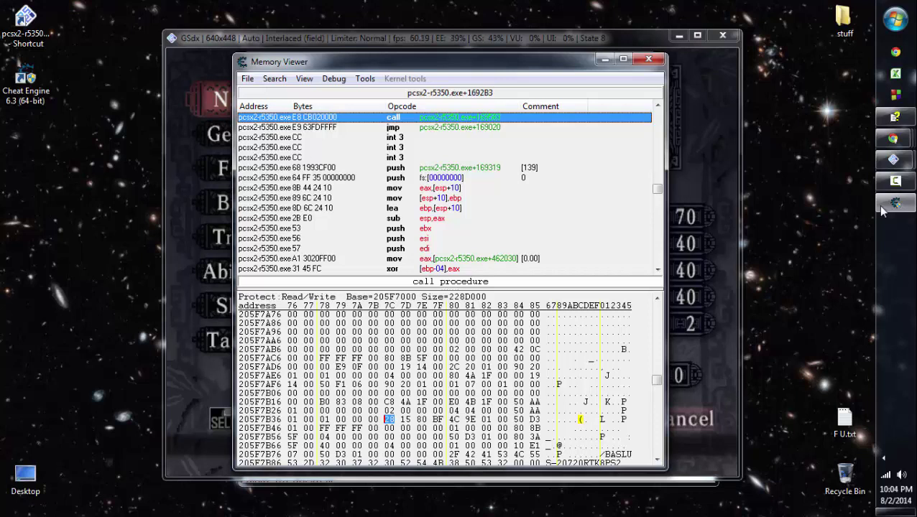
pyautogui.scroll(-5, 881, 207)
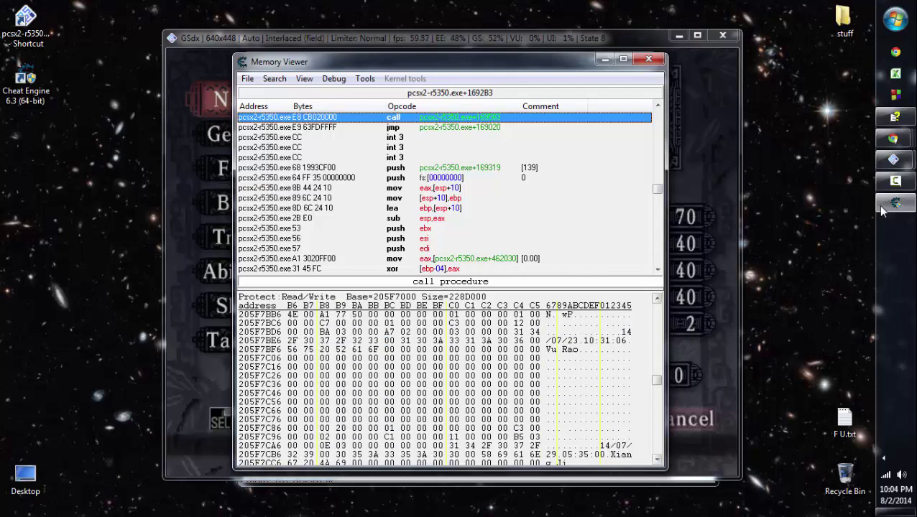
pyautogui.press('Right')
pyautogui.press('Right')
pyautogui.press('Right')
pyautogui.press('Right')
pyautogui.press('Right')
pyautogui.press('Right')
pyautogui.press('Right')
pyautogui.press('Right')
pyautogui.press('Right')
pyautogui.press('Right')
pyautogui.press('Right')
pyautogui.press('Right')
pyautogui.press('Up')
pyautogui.press('Right')
pyautogui.press('Right')
pyautogui.press('Right')
pyautogui.press('Right')
pyautogui.press('Right')
pyautogui.press('Right')
pyautogui.press('Right')
pyautogui.press('Right')
# Bring up Cheat Engine's scan results and browse the memory region of address 20639D98
pyautogui.click(881, 206)
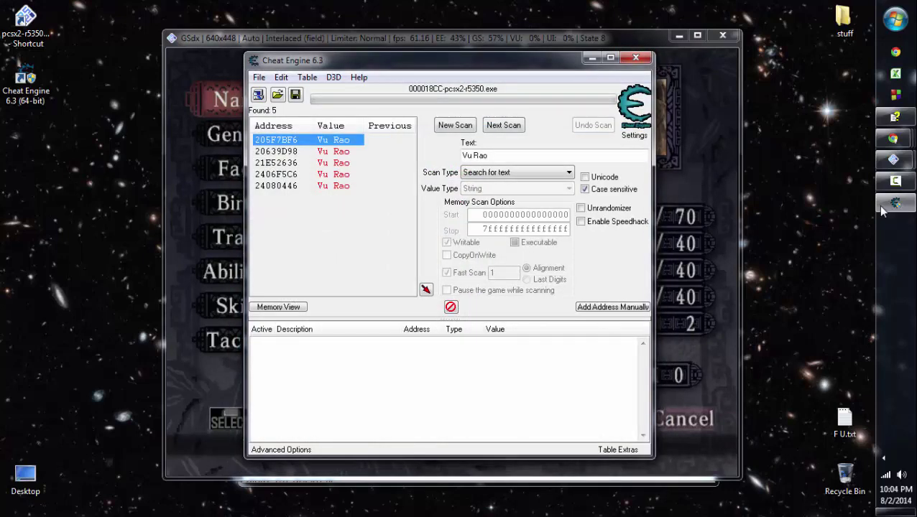
pyautogui.press('Down')
pyautogui.press('Menu')
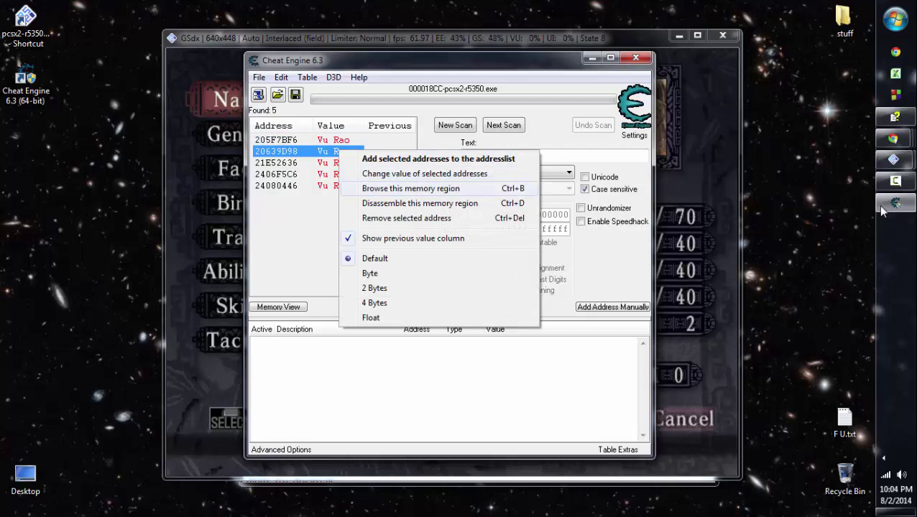
pyautogui.press('Return')
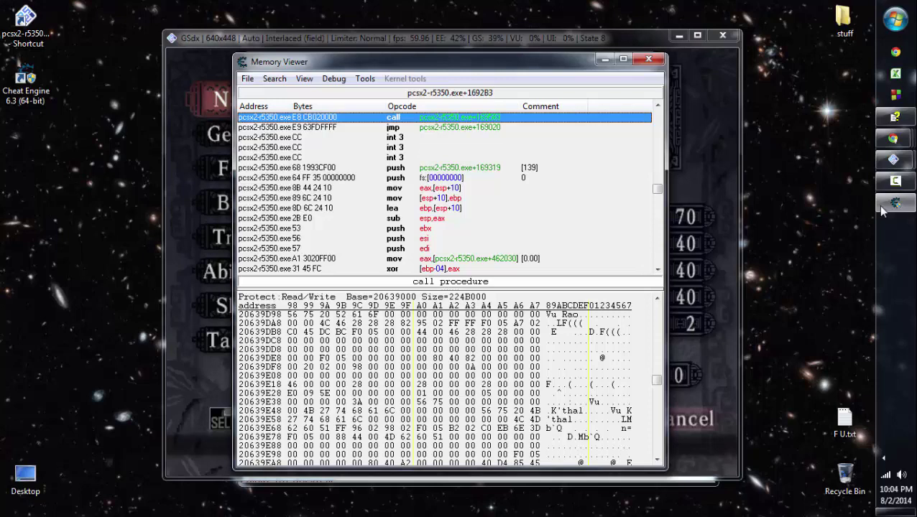
pyautogui.scroll(5, 445, 381)
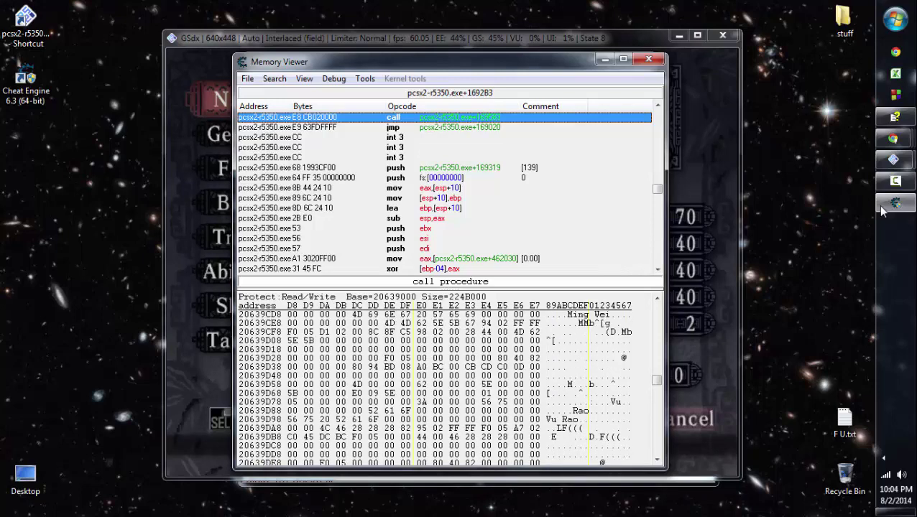
# Examine the rows around Vu Rao's name at 20639D98 for the hex stat values 46 and 28
pyautogui.press('Down')
pyautogui.press('Down')
pyautogui.press('Down')
pyautogui.press('Down')
pyautogui.press('Down')
pyautogui.press('Down')
pyautogui.press('Down')
pyautogui.press('Down')
pyautogui.press('Down')
pyautogui.press('Down')
pyautogui.press('Down')
pyautogui.press('Down')
pyautogui.press('Down')
pyautogui.press('Down')
pyautogui.press('Down')
pyautogui.press('Down')
pyautogui.press('Down')
pyautogui.press('Down')
pyautogui.press('Down')
pyautogui.press('Down')
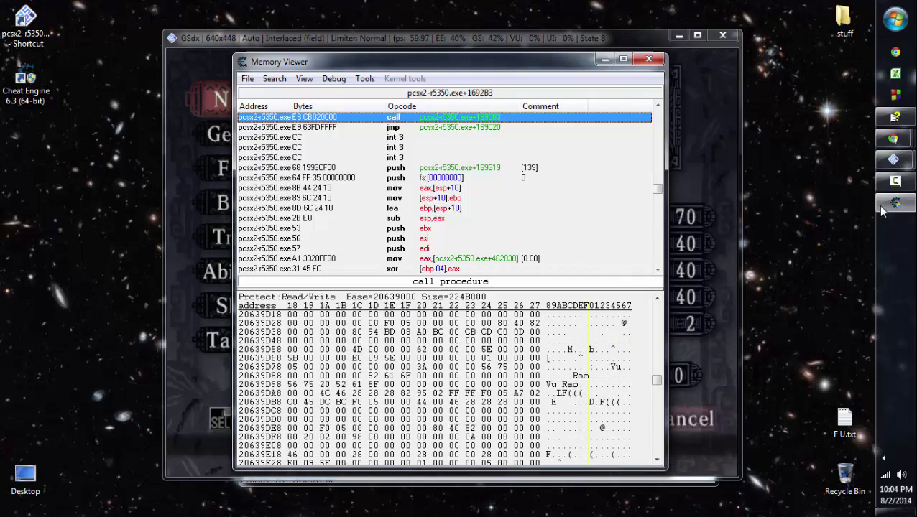
pyautogui.scroll(-3, 445, 381)
pyautogui.scroll(6, 446, 381)
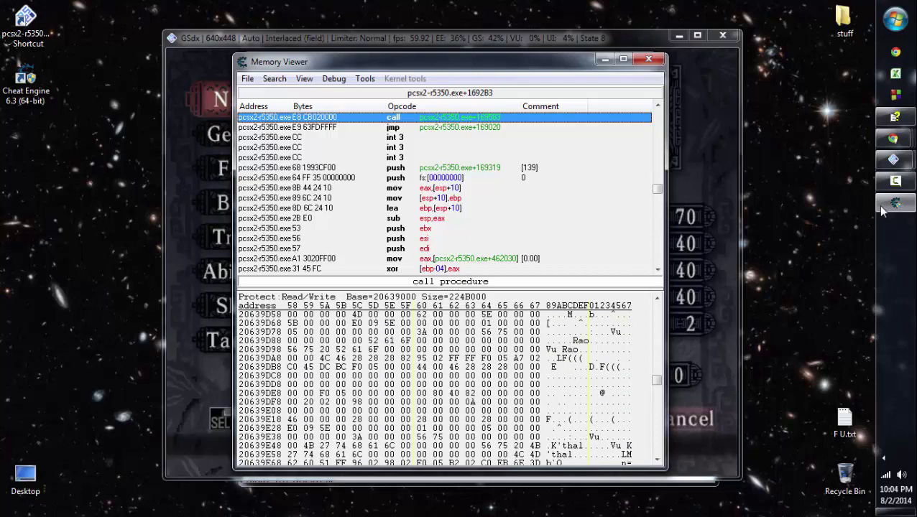
pyautogui.scroll(-2, 446, 381)
pyautogui.press('Up')
pyautogui.press('Up')
pyautogui.press('Up')
pyautogui.press('Up')
pyautogui.press('Down')
pyautogui.press('Down')
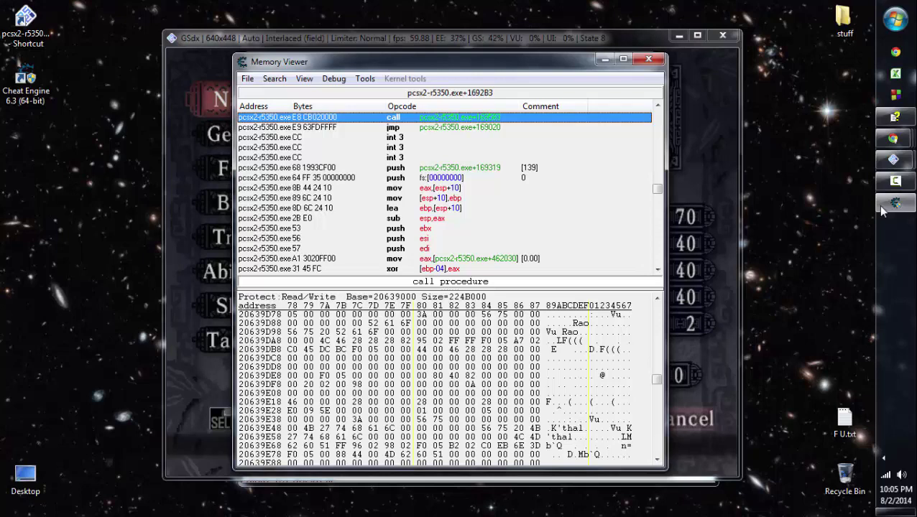
pyautogui.scroll(20, 881, 206)
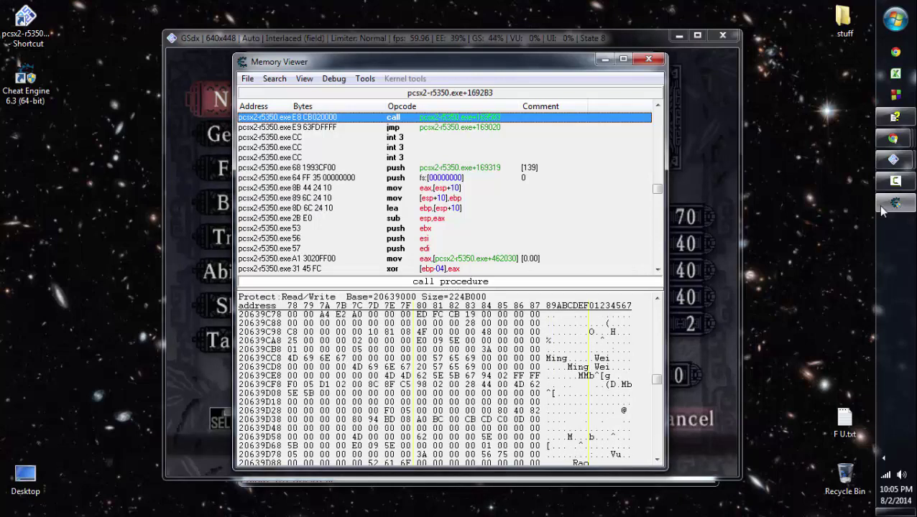
pyautogui.scroll(9, 881, 207)
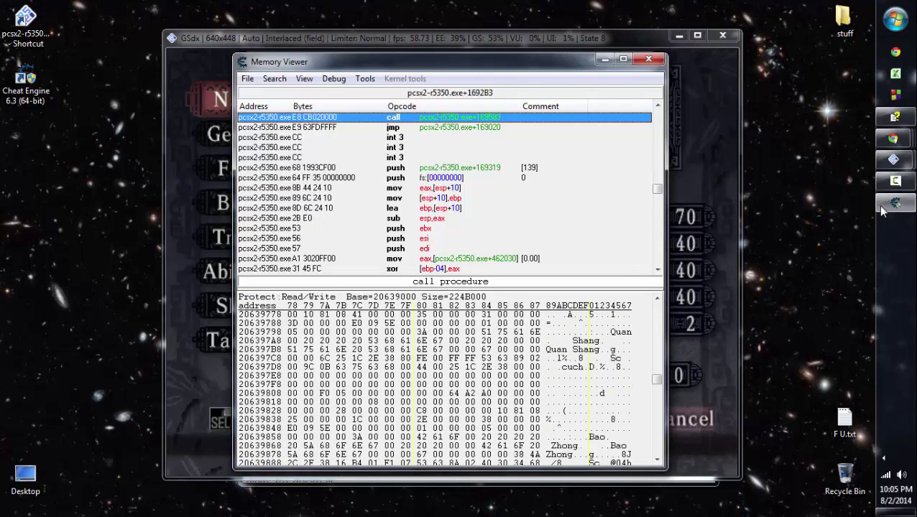
pyautogui.scroll(-19, 878, 204)
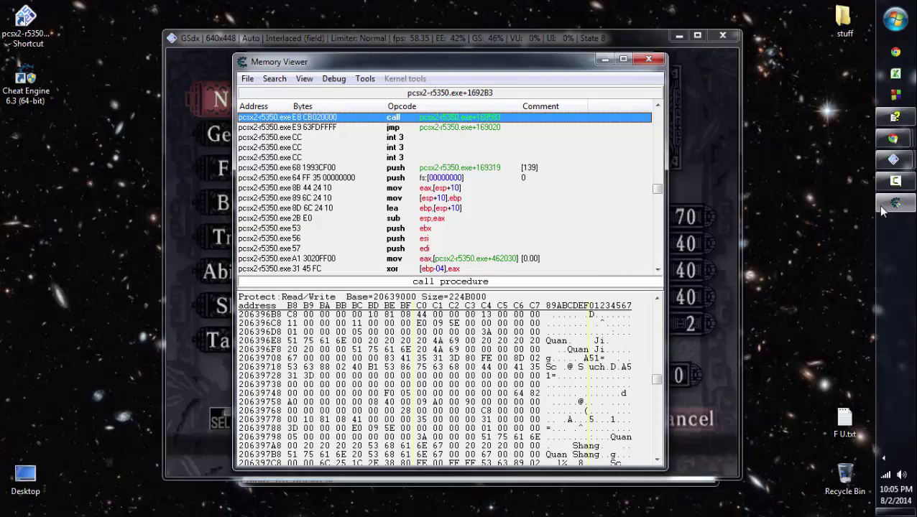
pyautogui.scroll(-19, 878, 205)
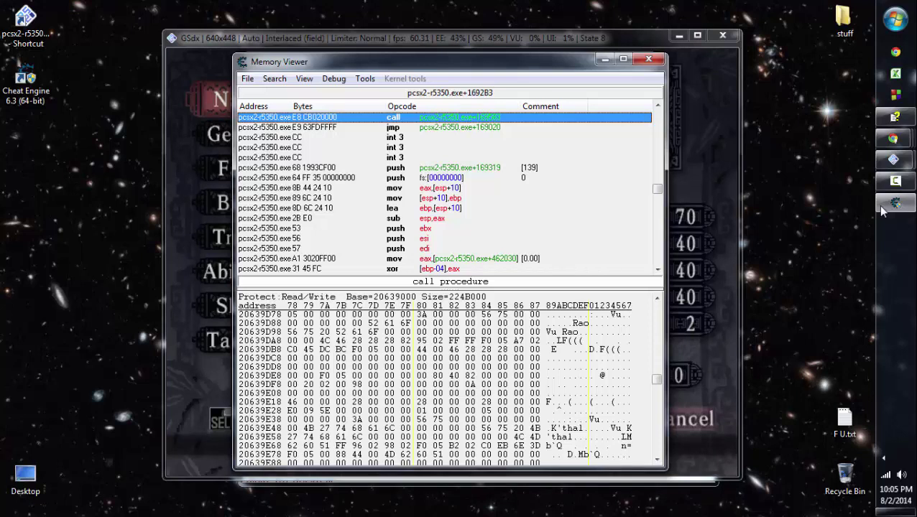
# Set the stat byte right after 4C in row 20639DA8, below Vu Rao's name, to 70
pyautogui.press('Right')
pyautogui.press('Right')
pyautogui.press('Right')
pyautogui.press('Right')
pyautogui.press('Right')
pyautogui.press('Right')
pyautogui.press('Right')
pyautogui.press('Right')
pyautogui.press('Right')
pyautogui.press('Right')
pyautogui.press('Right')
pyautogui.click(341, 341)
pyautogui.press('Right')
pyautogui.press('Right')
pyautogui.press('Right')
pyautogui.press('Left')
pyautogui.press('Left')
pyautogui.press('Left')
pyautogui.write('70')
# Set the byte in column 82 of row 20639DB8 and the first byte of row 20639E18 to 70
pyautogui.press('Right')
pyautogui.press('Right')
pyautogui.press('Right')
pyautogui.press('Right')
pyautogui.press('Right')
pyautogui.press('Down')
pyautogui.write('70')
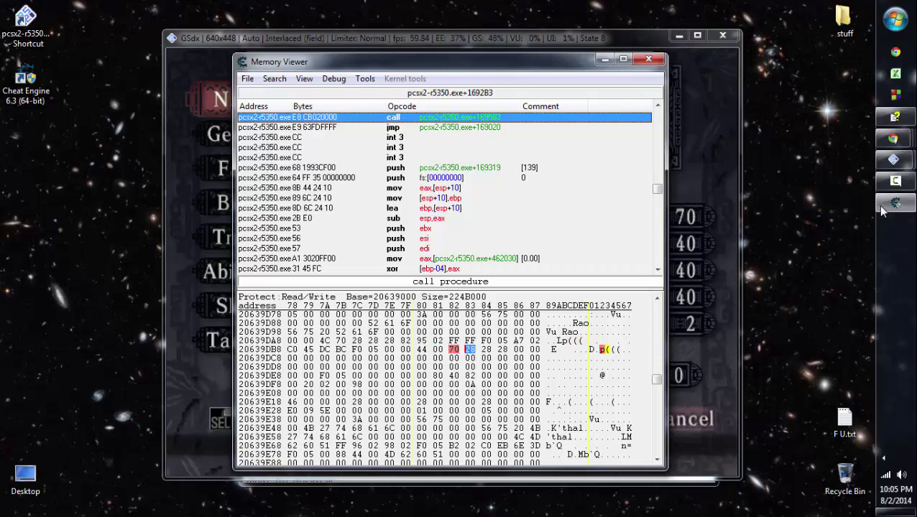
pyautogui.click(292, 402)
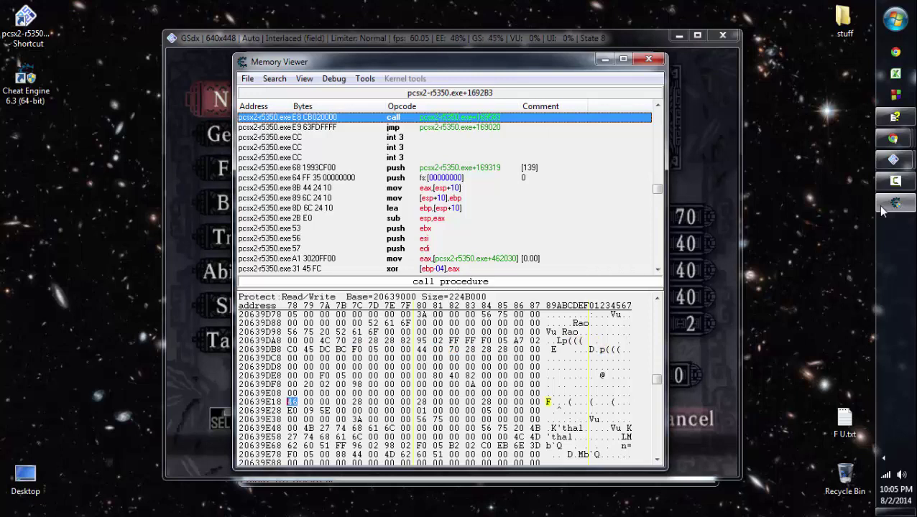
pyautogui.write('70')
# Switch to the game window and open and leave the officer's Name entry to check the WAR stat
pyautogui.click(882, 207)
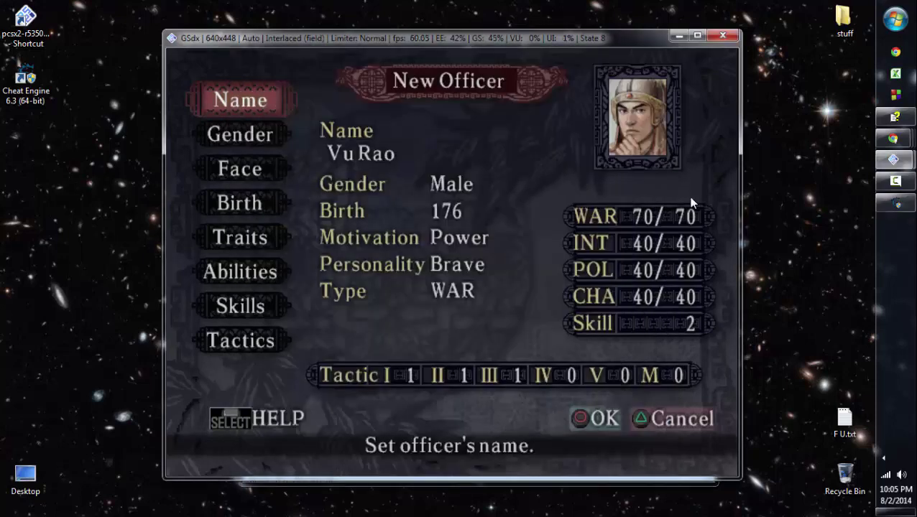
pyautogui.press('Down')
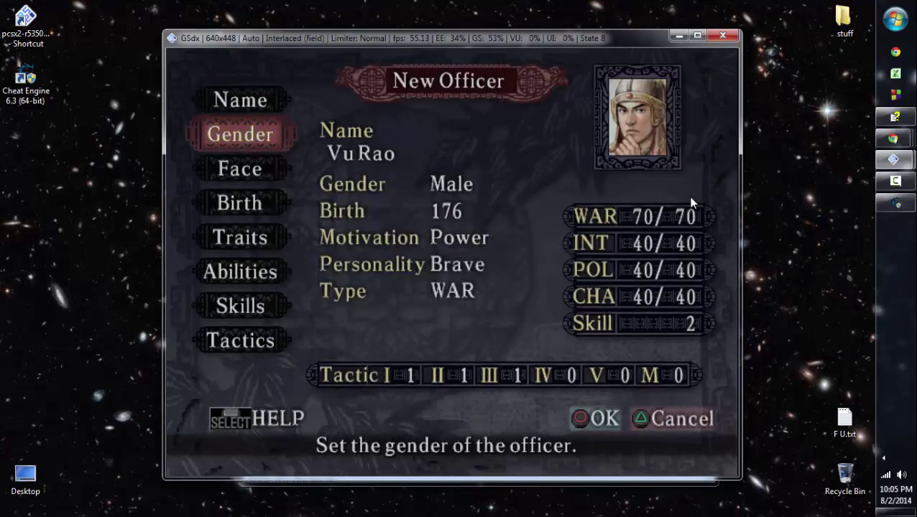
pyautogui.press('Up')
pyautogui.press('Return')
pyautogui.press('Escape')
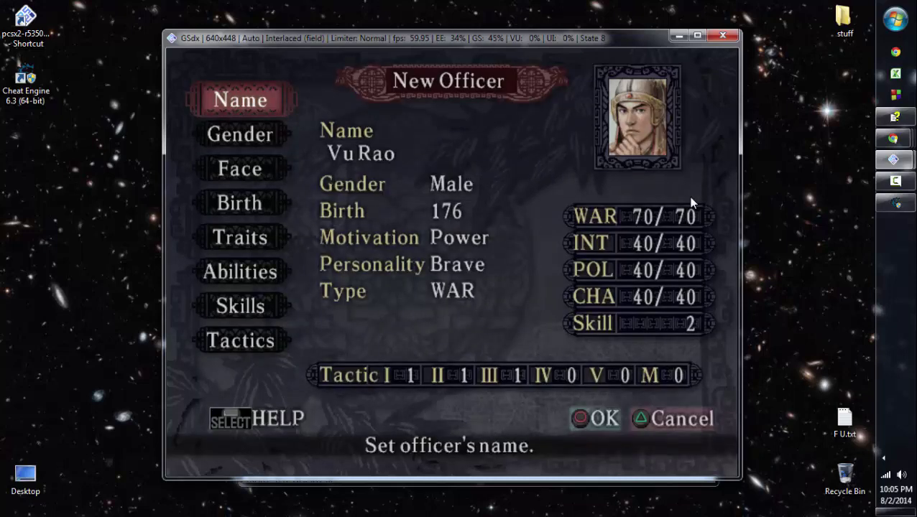
# Compare the edited bytes in Cheat Engine's Memory Viewer with the officer's stats in the game window
pyautogui.click(896, 206)
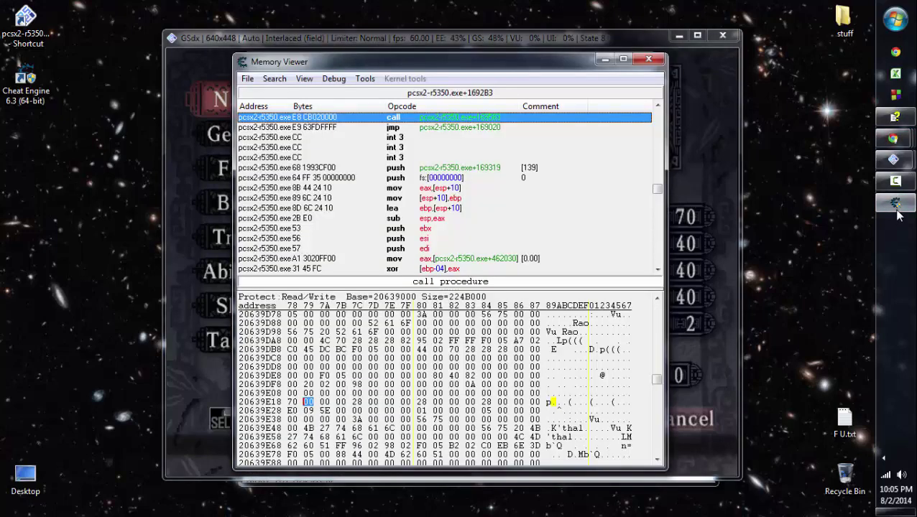
pyautogui.press('Up')
pyautogui.press('Up')
pyautogui.press('Up')
pyautogui.press('Up')
pyautogui.press('Up')
pyautogui.press('Up')
pyautogui.press('Up')
pyautogui.press('Right')
pyautogui.press('Right')
pyautogui.click(896, 209)
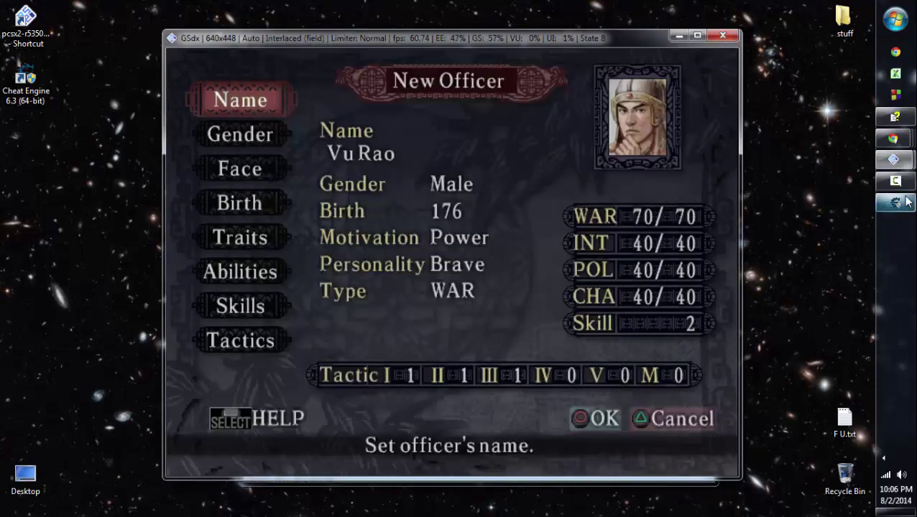
pyautogui.moveTo(910, 208)
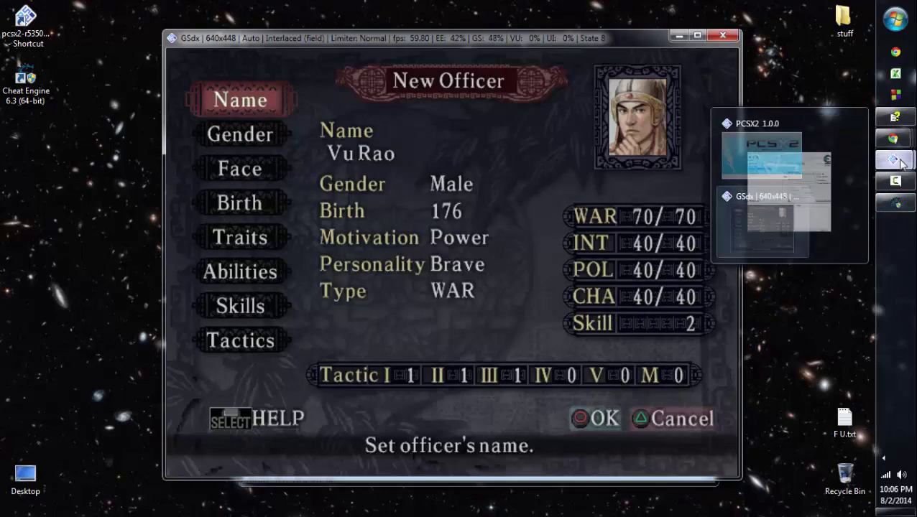
# Return to Cheat Engine's scan results, inspect the memory region of address 21E52636 and close the viewer
pyautogui.click(904, 207)
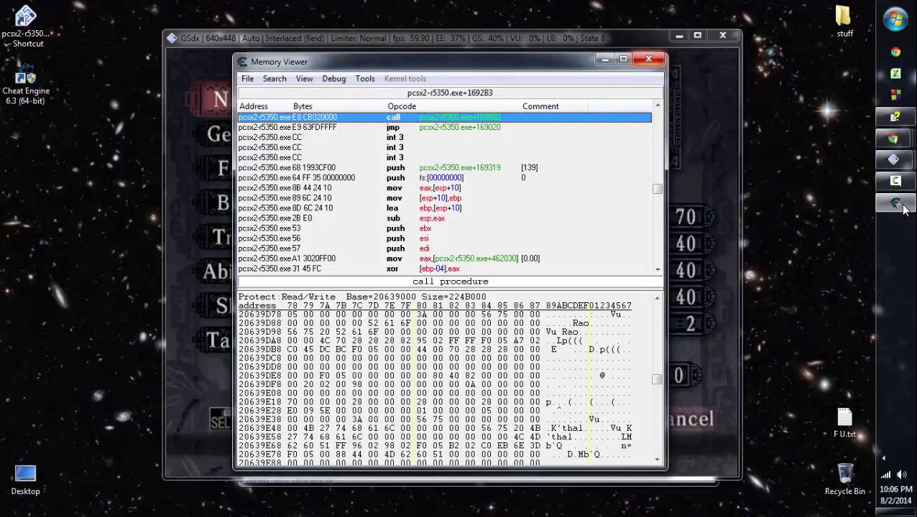
pyautogui.click(904, 207)
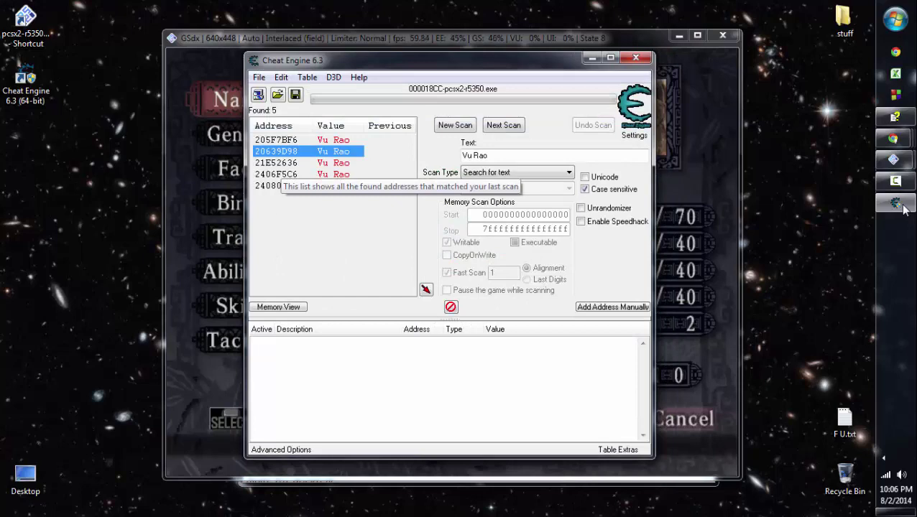
pyautogui.rightClick(290, 164)
pyautogui.press('Return')
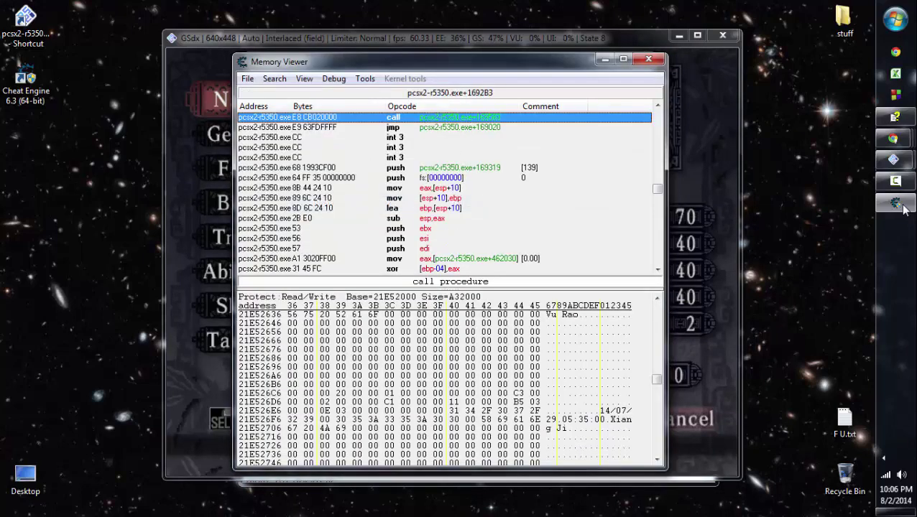
pyautogui.scroll(1, 443, 381)
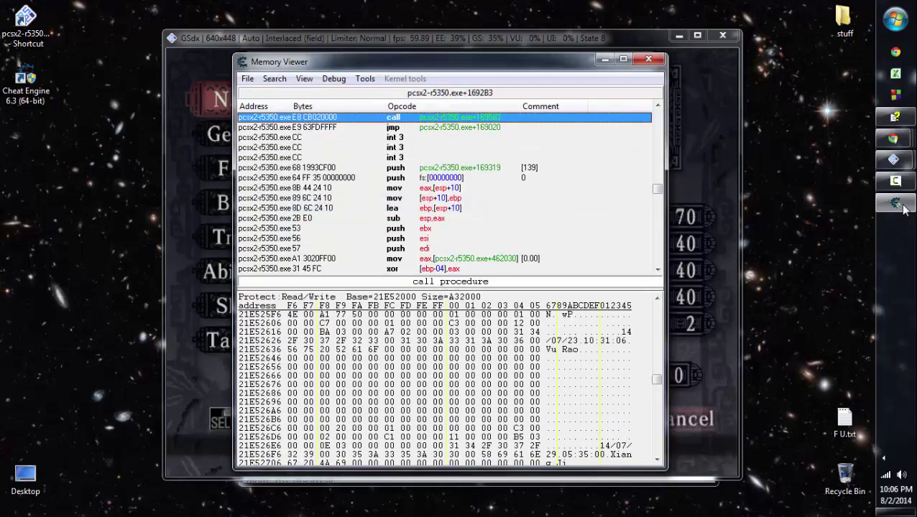
pyautogui.click(616, 339)
pyautogui.click(649, 59)
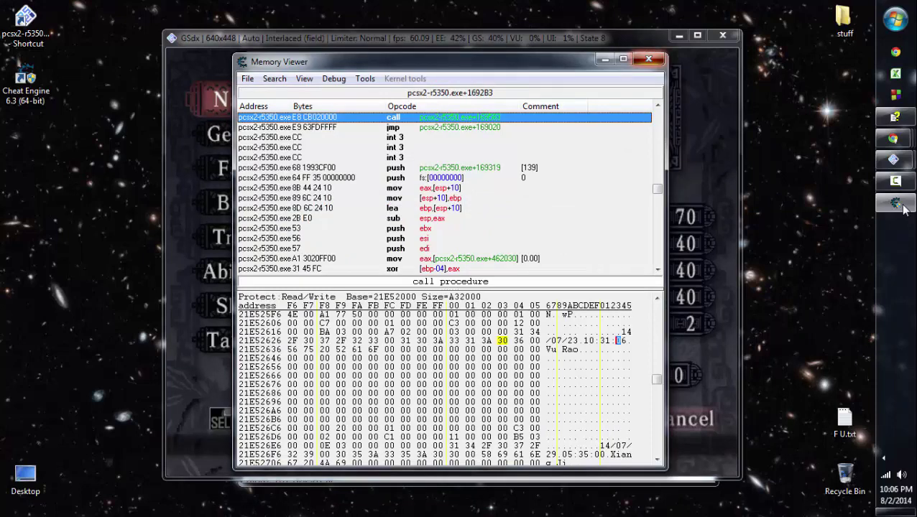
# Inspect the memory region of address 2406F5C6 around Vu Rao's name and close the viewer
pyautogui.rightClick(318, 174)
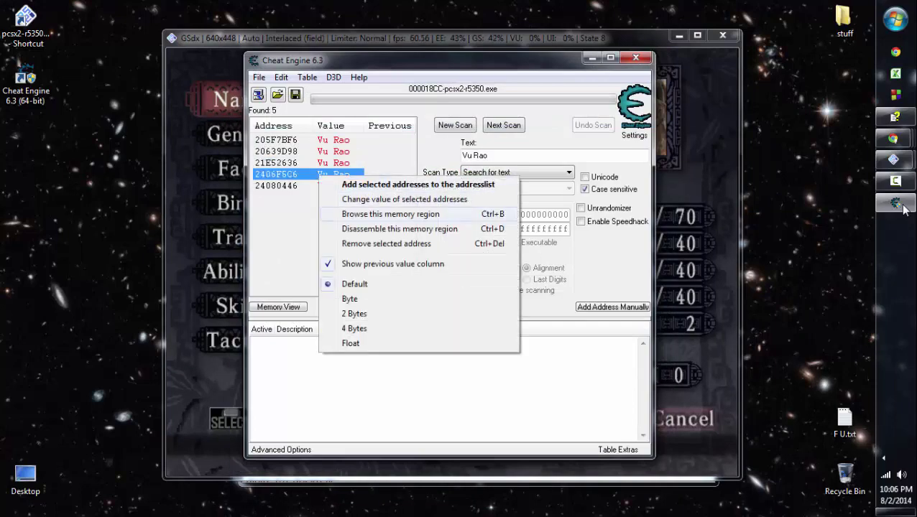
pyautogui.click(388, 214)
pyautogui.press('Up')
pyautogui.press('Up')
pyautogui.press('Up')
pyautogui.press('Up')
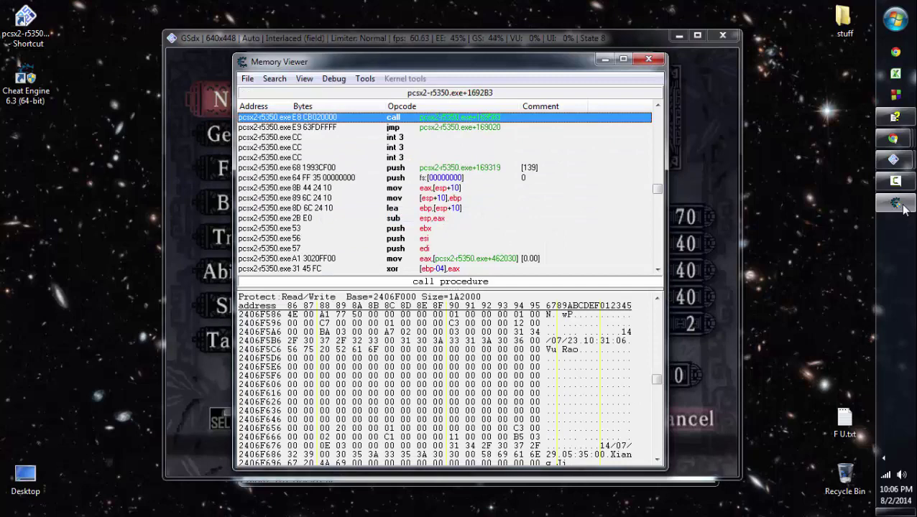
pyautogui.hotkey('alt', 'F4')
# Inspect the memory region of the last result, address 24080446, and close the viewer
pyautogui.press('Down')
pyautogui.press('Menu')
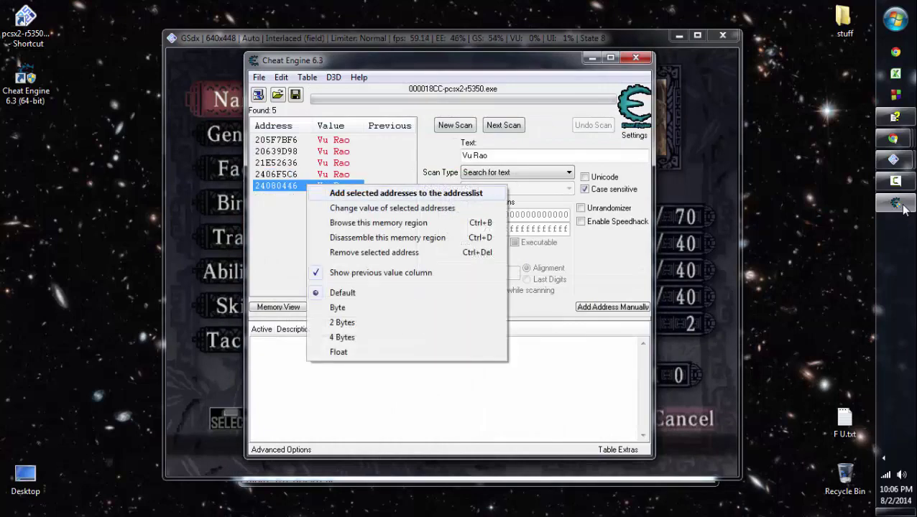
pyautogui.press('Down')
pyautogui.press('Down')
pyautogui.press('Return')
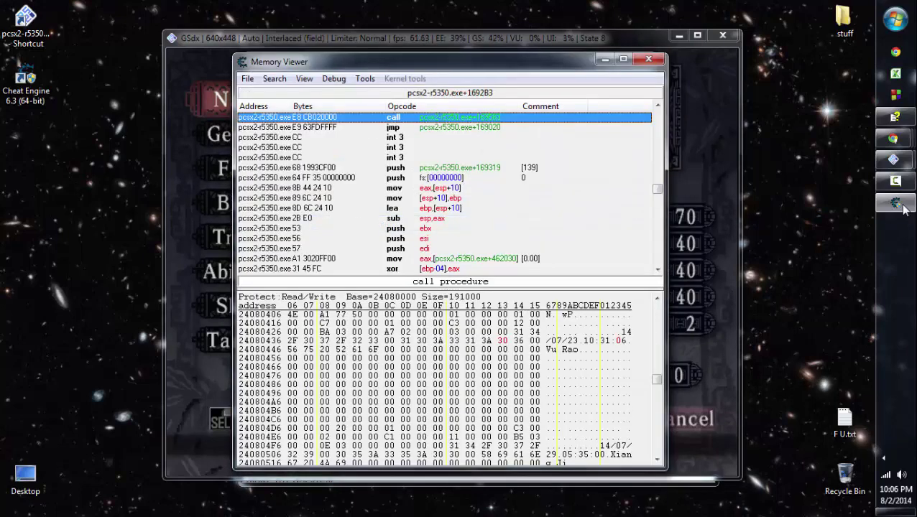
pyautogui.hotkey('alt', 'F4')
# Browse the memory region of address 20639D98 again and review the edited bytes below Vu Rao's name
pyautogui.press('Up')
pyautogui.press('Up')
pyautogui.press('Up')
pyautogui.press('Menu')
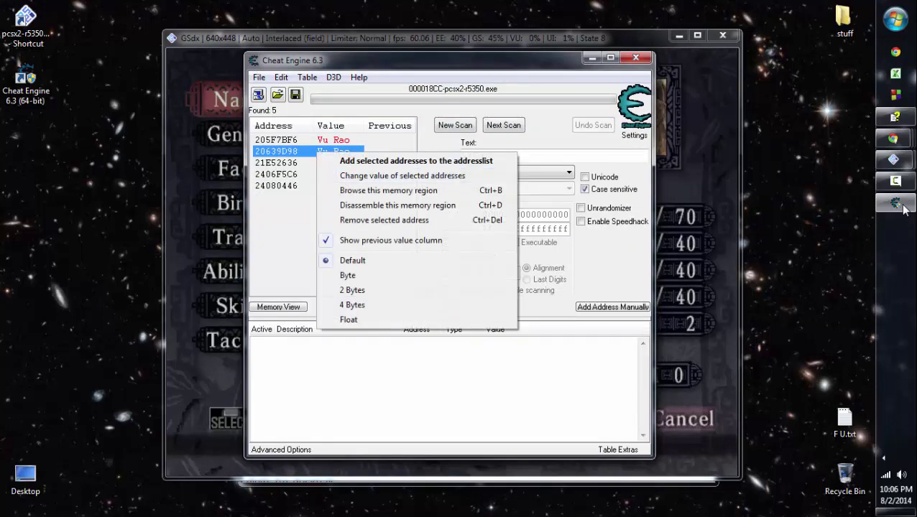
pyautogui.press('Down')
pyautogui.press('Down')
pyautogui.press('Return')
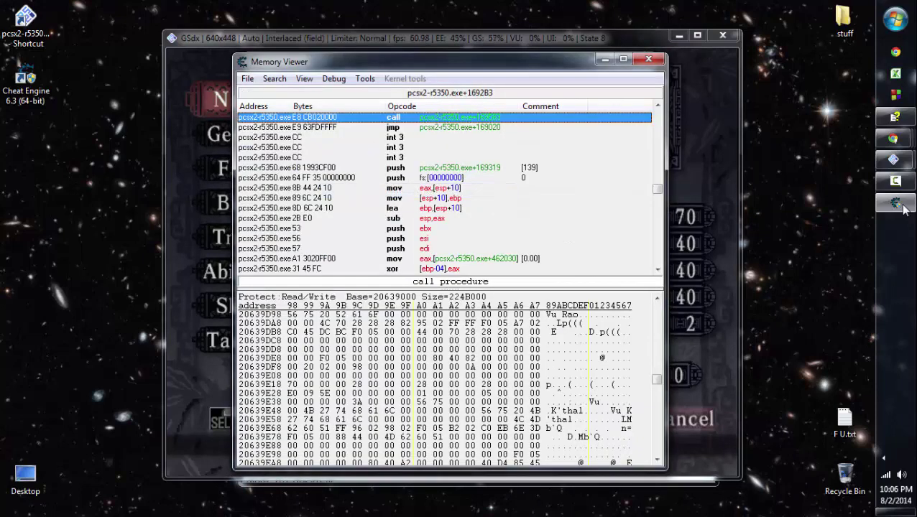
pyautogui.press('Up')
pyautogui.press('Up')
pyautogui.press('Up')
pyautogui.press('Up')
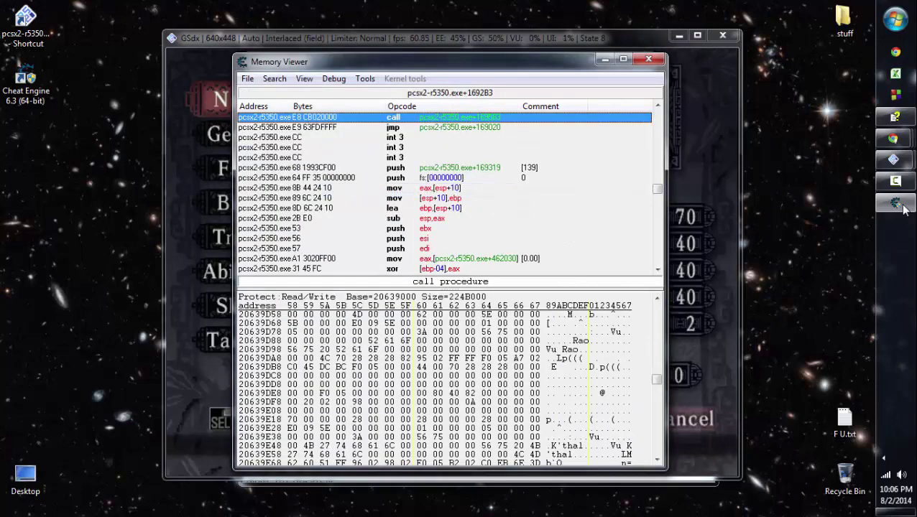
pyautogui.press('Down')
pyautogui.press('Down')
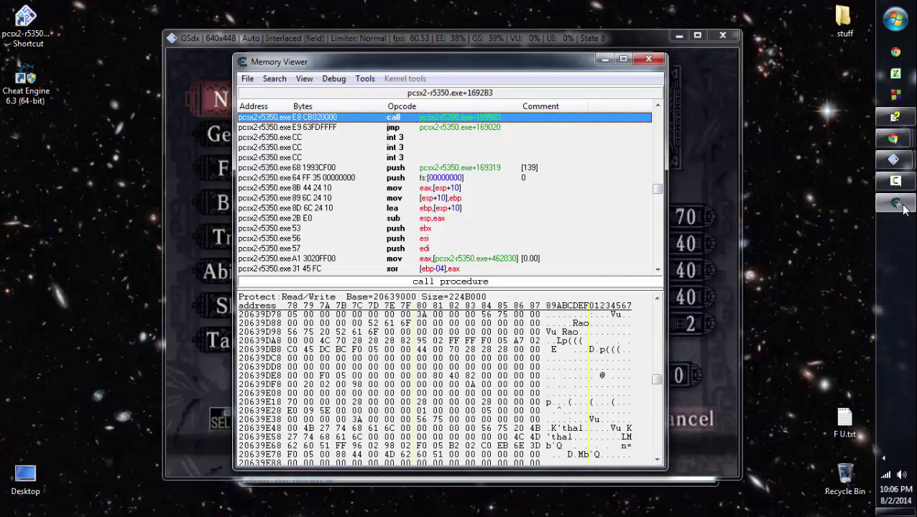
# Switch to the game window and open the officer's Name entry again to recheck the stats
pyautogui.click(453, 350)
pyautogui.click(904, 207)
pyautogui.press('Return')
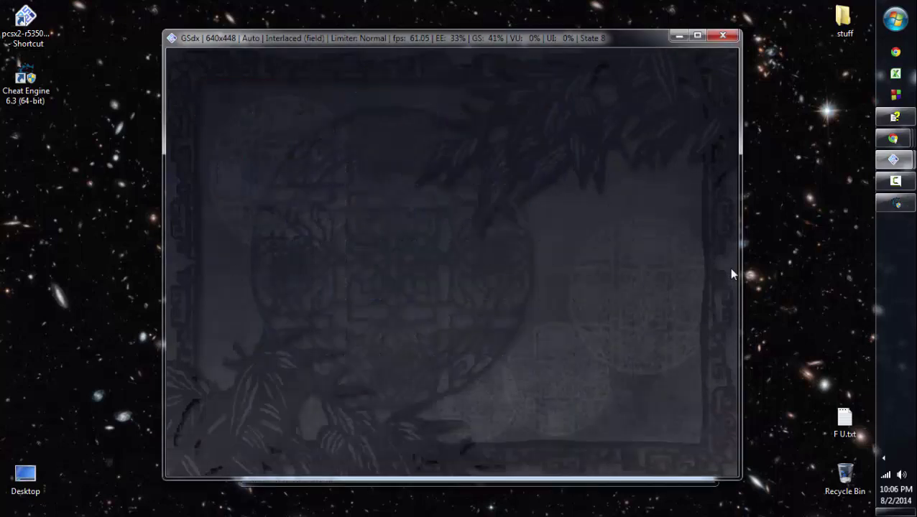
# Switch to Cheat Engine and run a new case-sensitive text scan for "Rao"
pyautogui.click(898, 203)
pyautogui.click(897, 203)
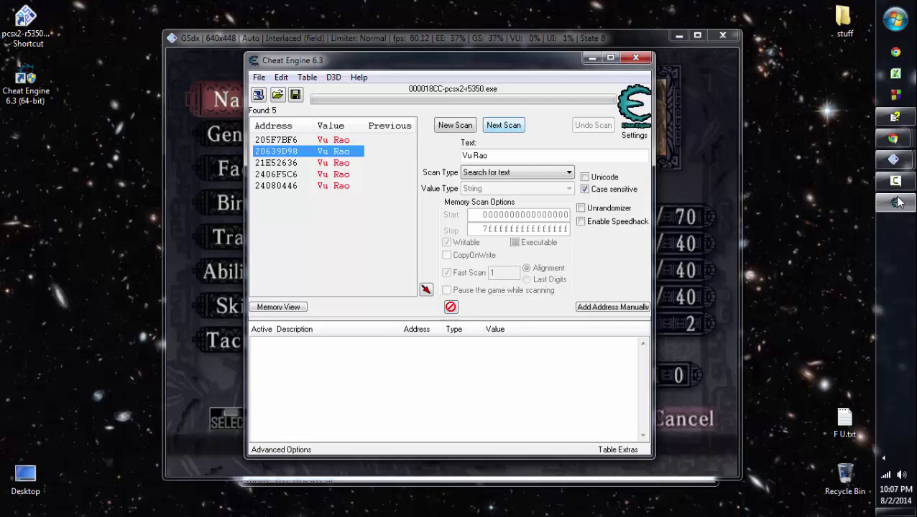
pyautogui.hotkey('shift', 'Tab')
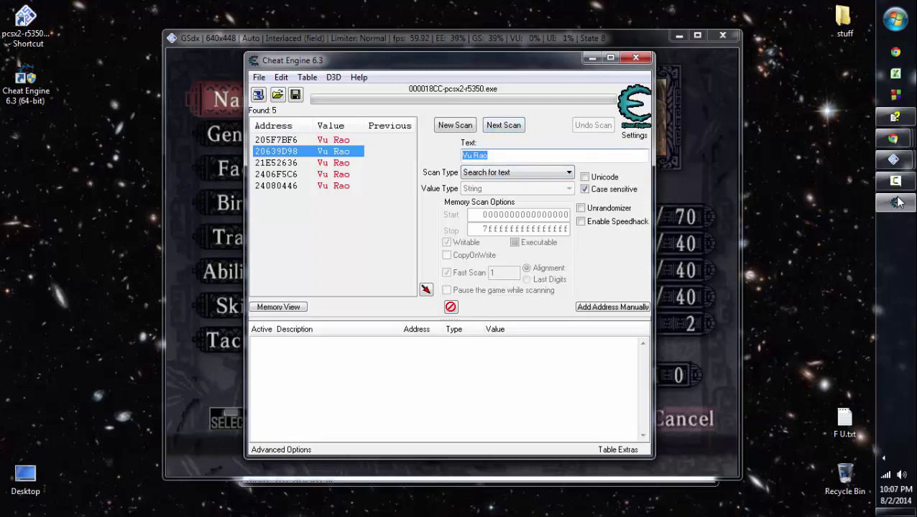
pyautogui.write('Rao')
pyautogui.press('Return')
pyautogui.press('Return')
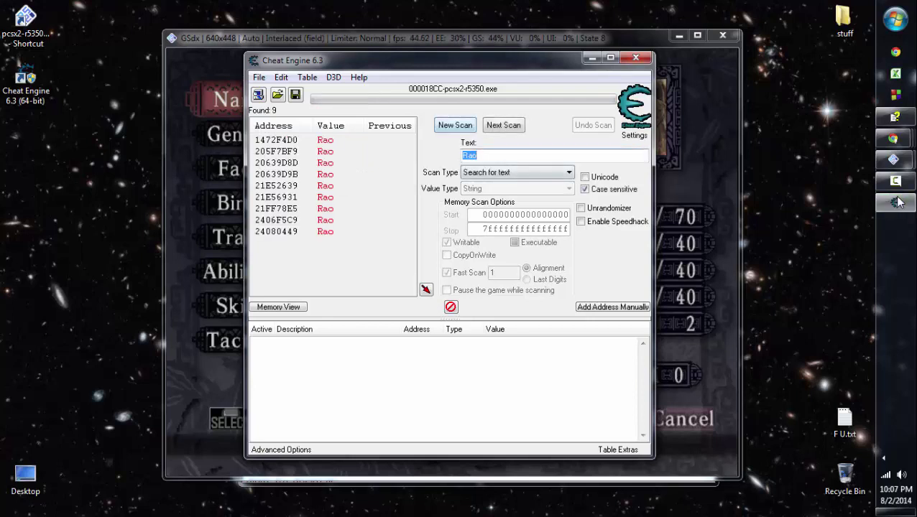
pyautogui.hotkey('alt', 'n')
pyautogui.press('Return')
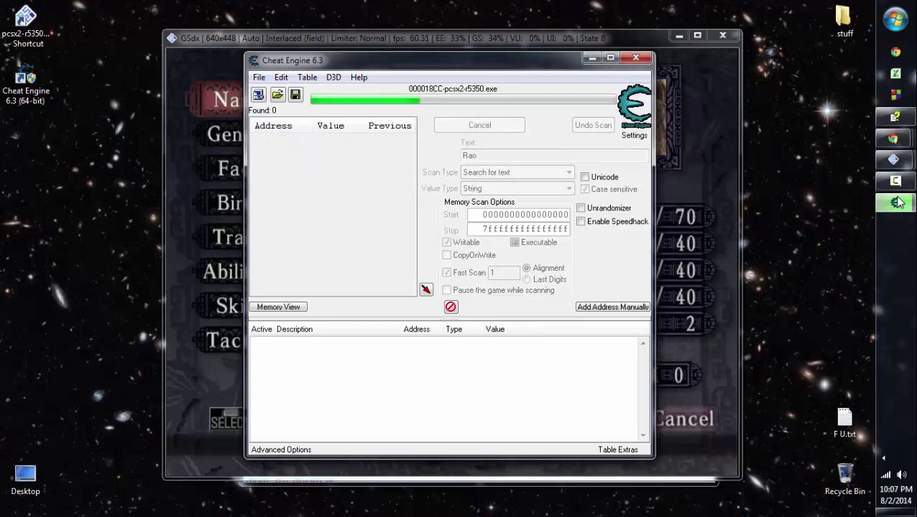
# Inspect the memory region of the first result, address 1472F4D0, including the rows above it, and return to the scan results
pyautogui.rightClick(330, 140)
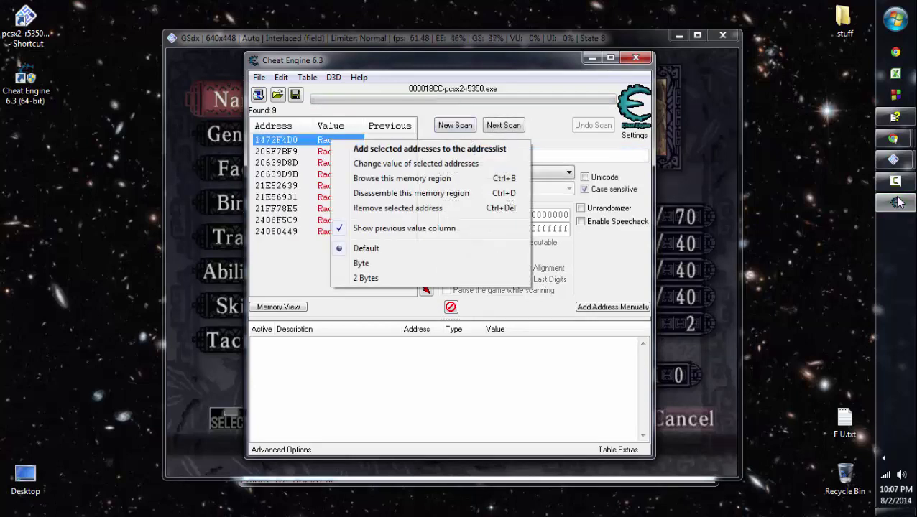
pyautogui.press('Escape')
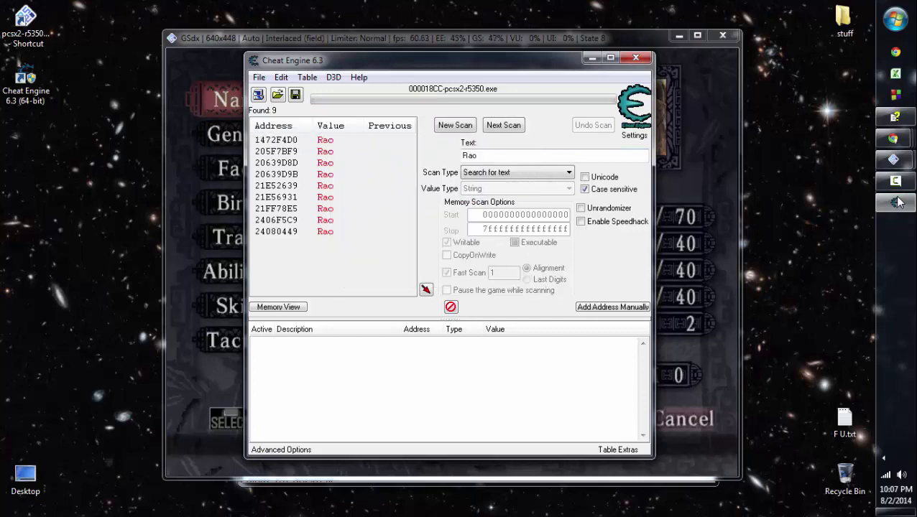
pyautogui.rightClick(335, 139)
pyautogui.press('Down')
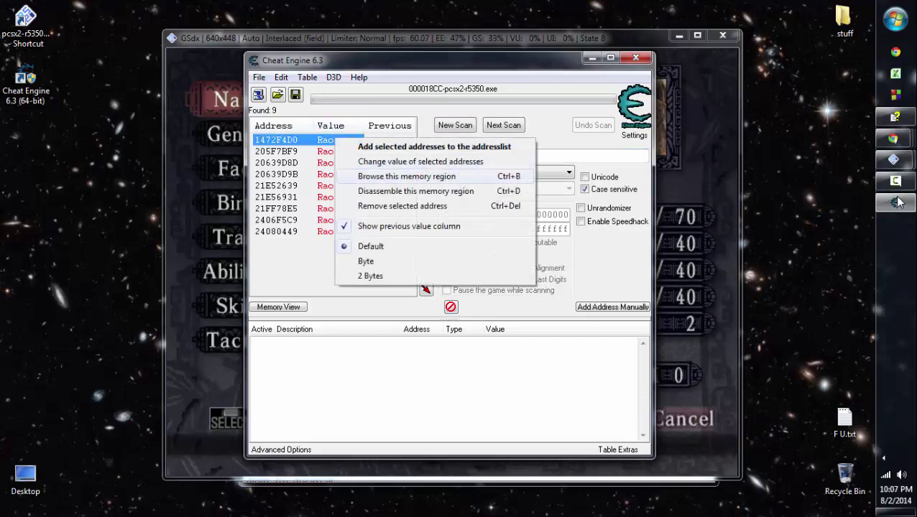
pyautogui.press('Return')
pyautogui.scroll(1, 444, 381)
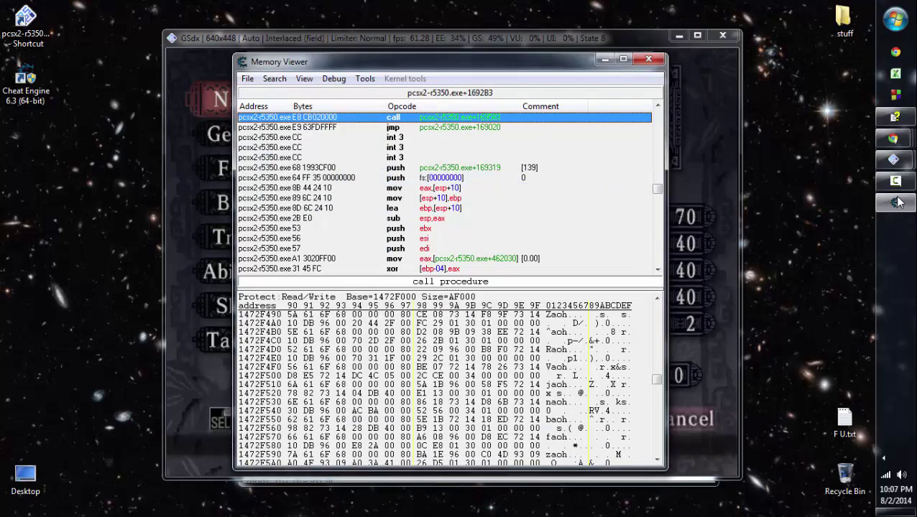
pyautogui.press('Up')
pyautogui.press('Up')
pyautogui.press('Up')
pyautogui.press('Up')
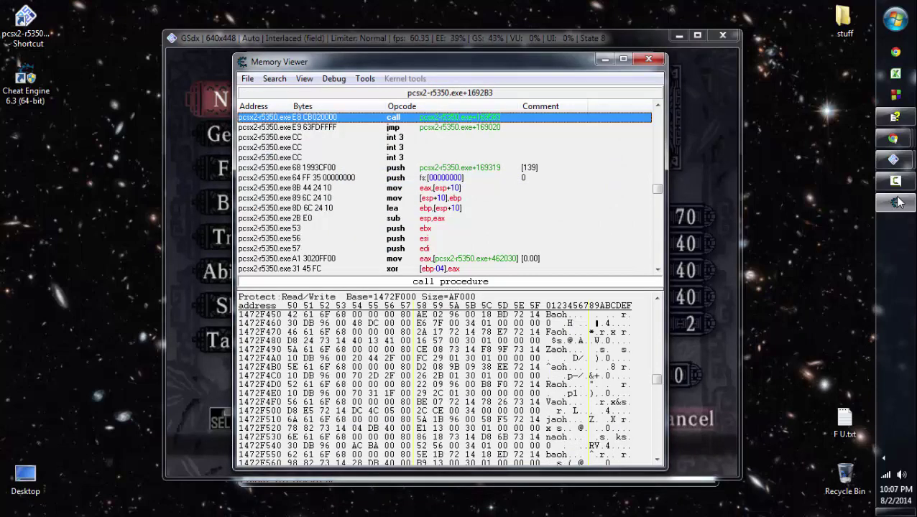
pyautogui.click(897, 202)
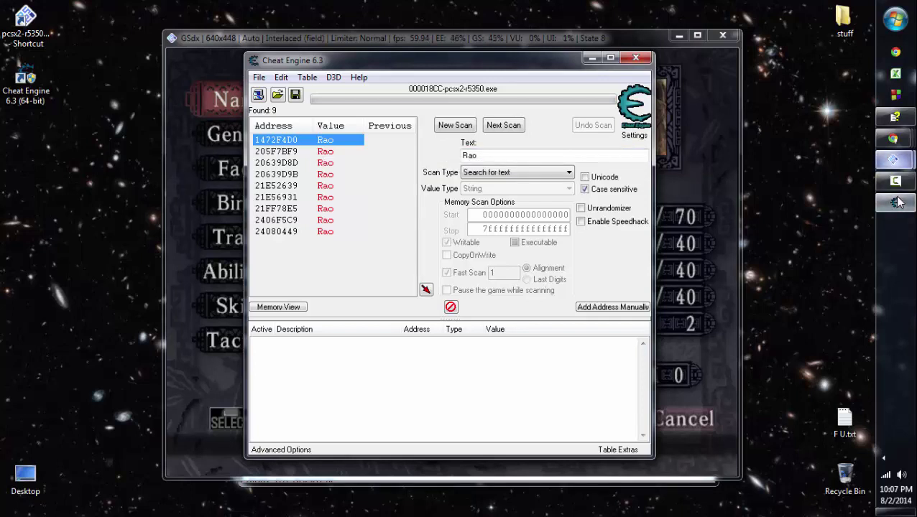
# Inspect the memory region of address 205F7BF9 around the Rao text and close the viewer
pyautogui.rightClick(300, 141)
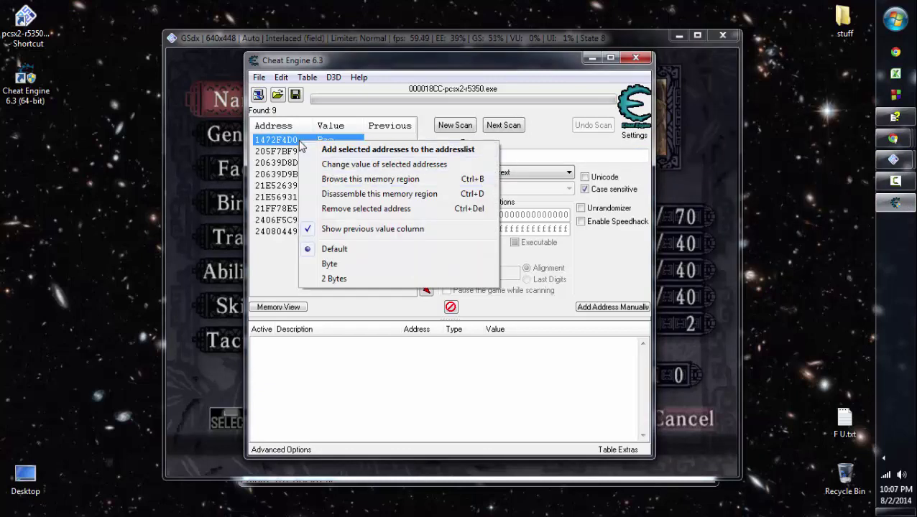
pyautogui.rightClick(273, 151)
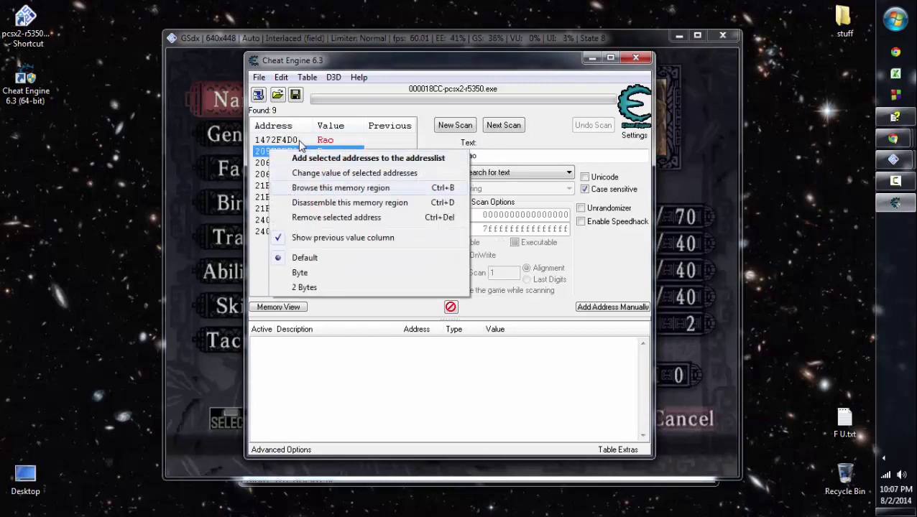
pyautogui.press('Return')
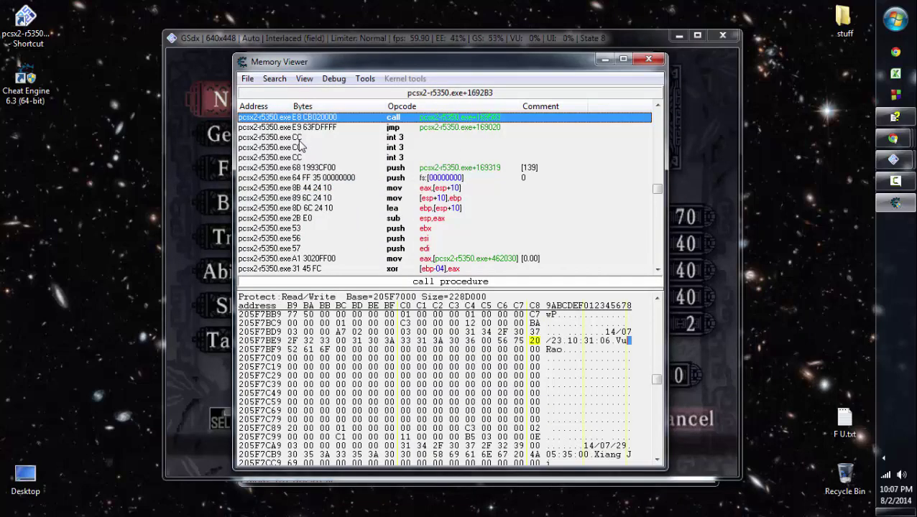
pyautogui.press('Right')
pyautogui.hotkey('alt', 'F4')
# Inspect the memory region of address 20639D8D, including the rows above Rao, and close the viewer
pyautogui.press('Down')
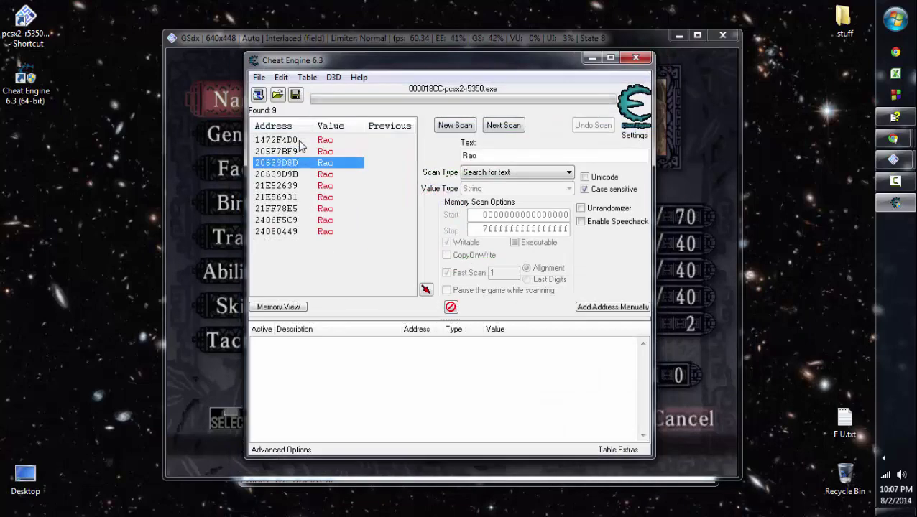
pyautogui.rightClick(287, 161)
pyautogui.press('Return')
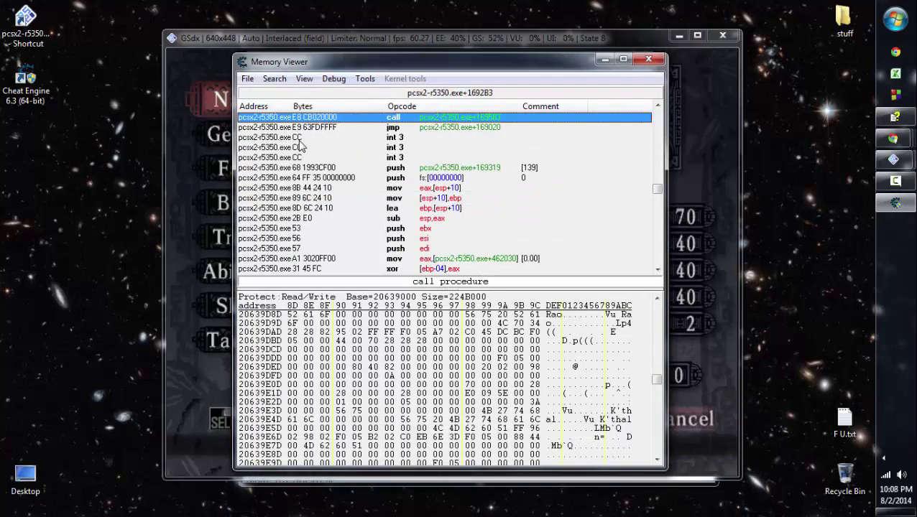
pyautogui.scroll(1, 300, 141)
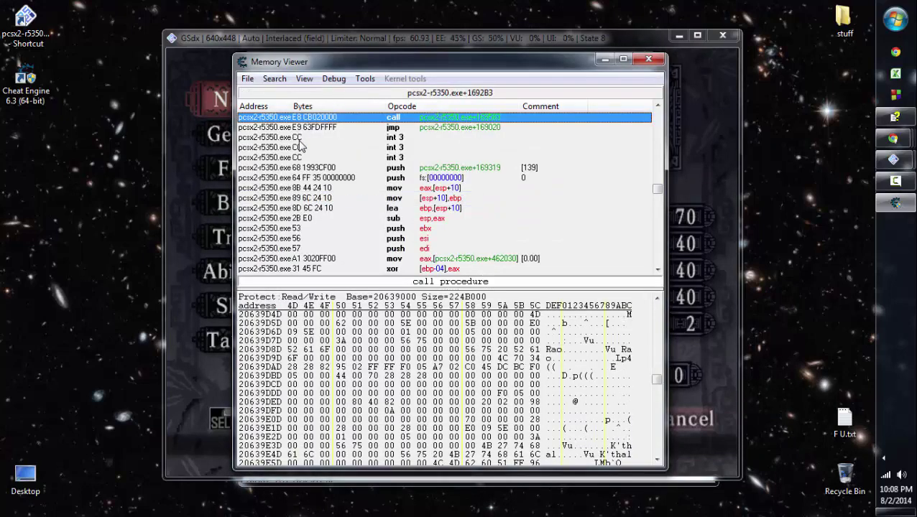
pyautogui.hotkey('alt', 'F4')
# Inspect the memory region of address 20639D9B and the bytes preceding it, and return to the scan results
pyautogui.press('Menu')
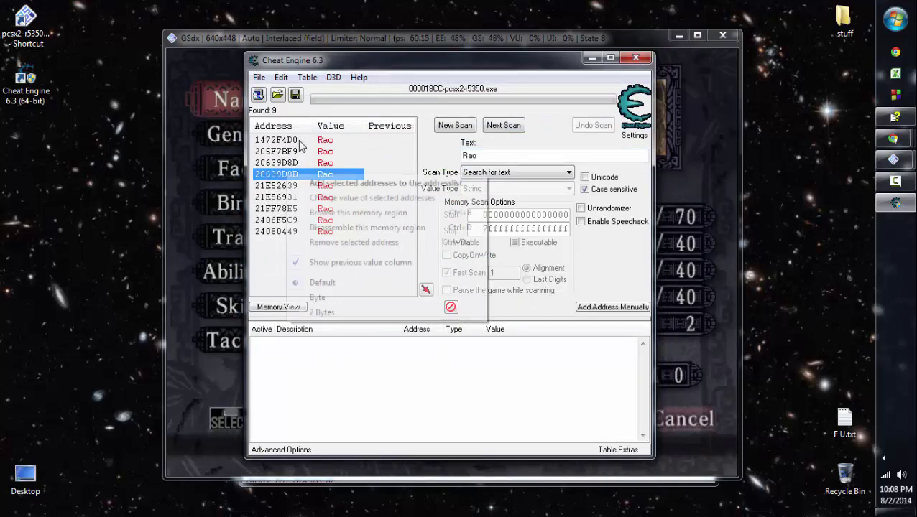
pyautogui.press('Down')
pyautogui.press('Down')
pyautogui.press('Return')
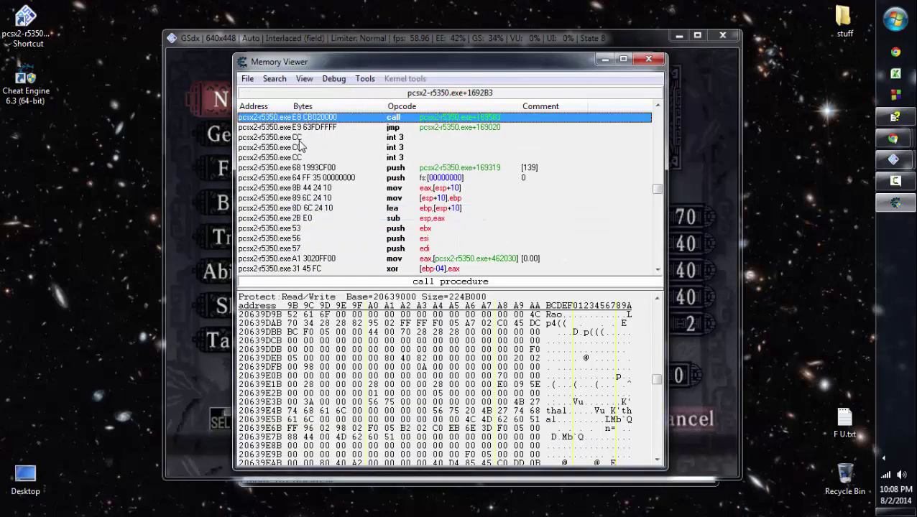
pyautogui.scroll(1, 301, 146)
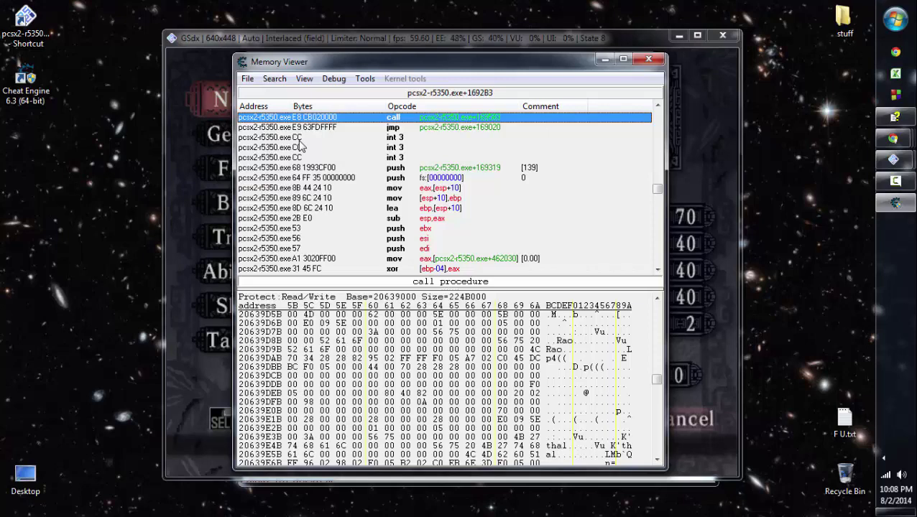
pyautogui.press('Left')
pyautogui.press('Left')
pyautogui.press('Left')
pyautogui.press('Left')
pyautogui.press('Left')
pyautogui.press('Left')
pyautogui.press('Left')
pyautogui.press('Left')
pyautogui.press('Left')
pyautogui.press('Left')
pyautogui.press('Left')
pyautogui.press('Left')
pyautogui.press('Left')
pyautogui.hotkey('alt', 'Tab')
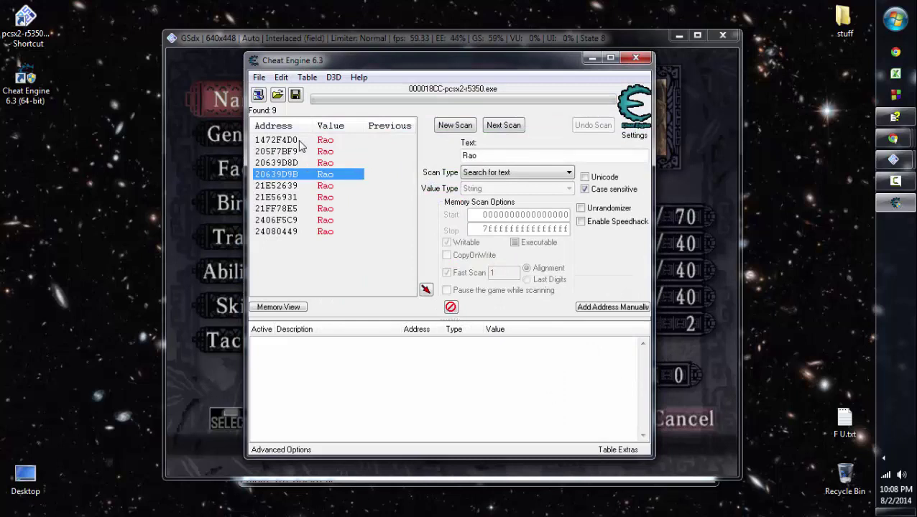
# Examine the memory region of address 21FF78E5 above and below the Vu and Rao text for stat bytes, and close the viewer
pyautogui.press('Down')
pyautogui.press('Down')
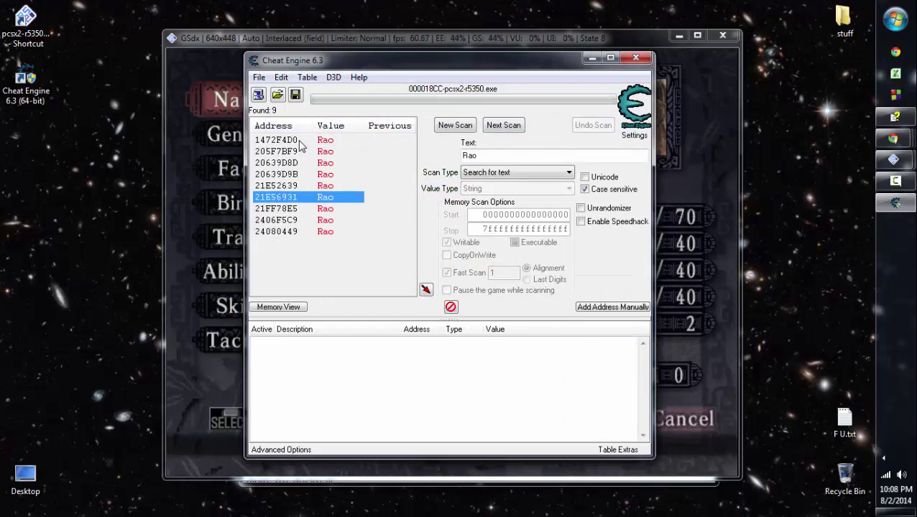
pyautogui.press('Up')
pyautogui.press('Down')
pyautogui.press('Up')
pyautogui.press('Down')
pyautogui.press('Down')
pyautogui.press('Down')
pyautogui.press('Down')
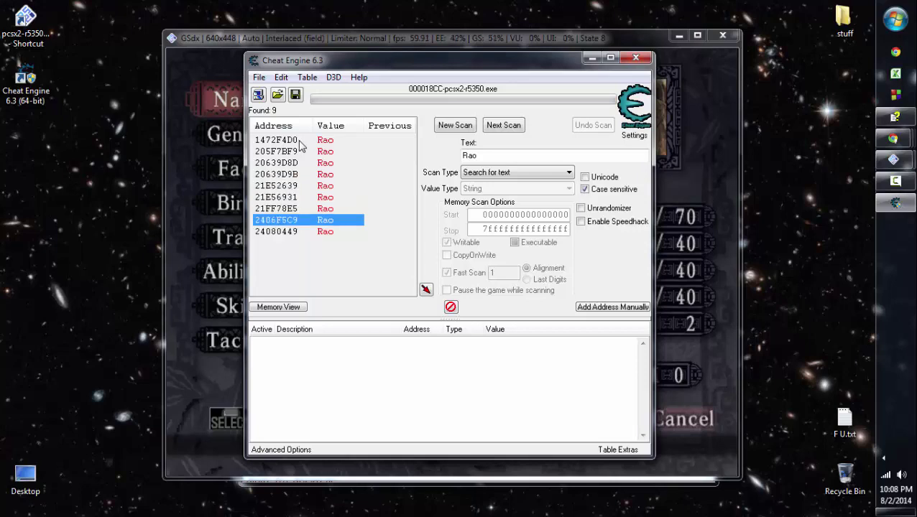
pyautogui.press('Up')
pyautogui.press('Up')
pyautogui.hotkey('shift', 'F10')
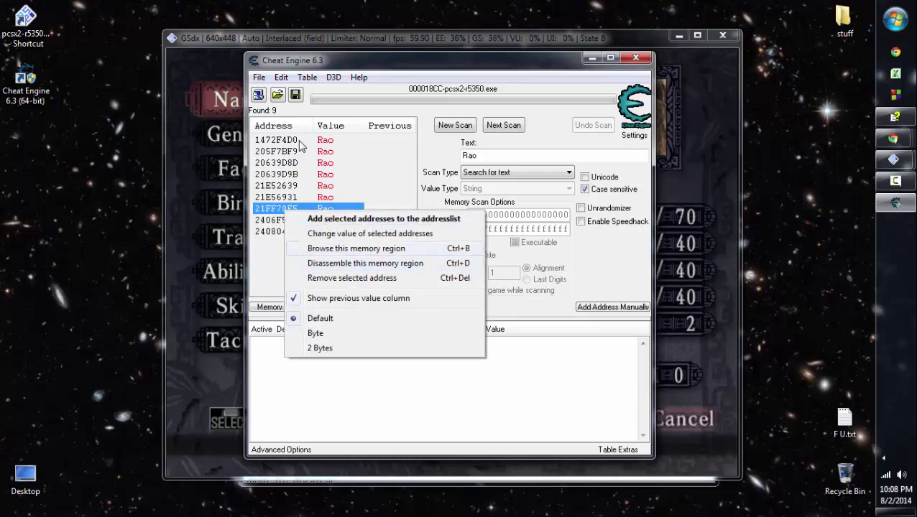
pyautogui.hotkey('ctrl', 'b')
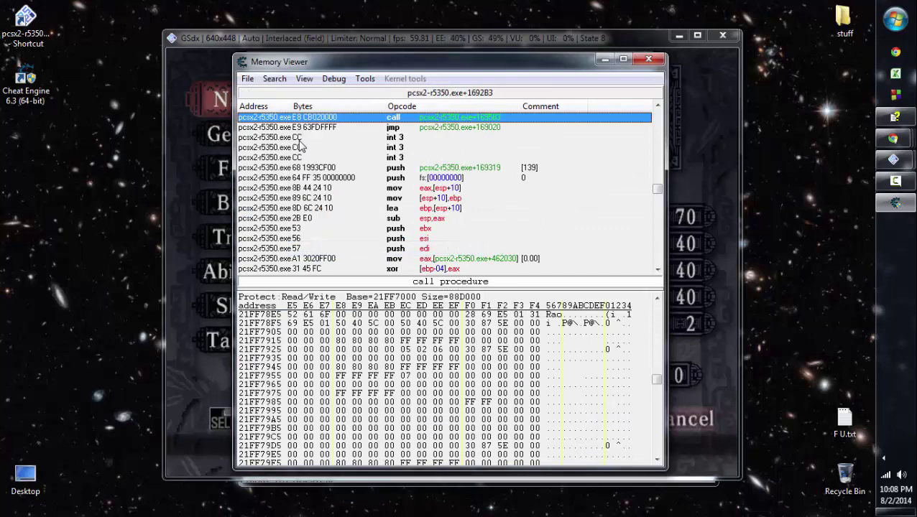
pyautogui.scroll(1, 299, 140)
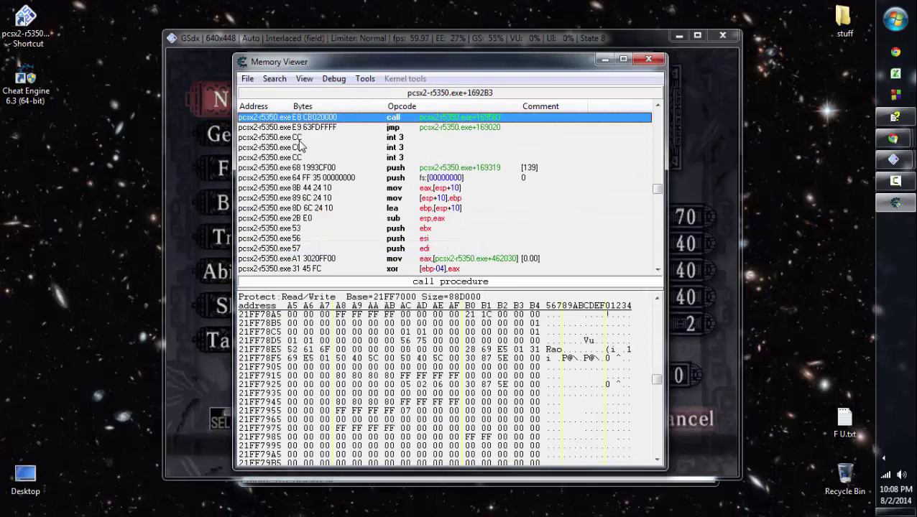
pyautogui.scroll(-2, 302, 146)
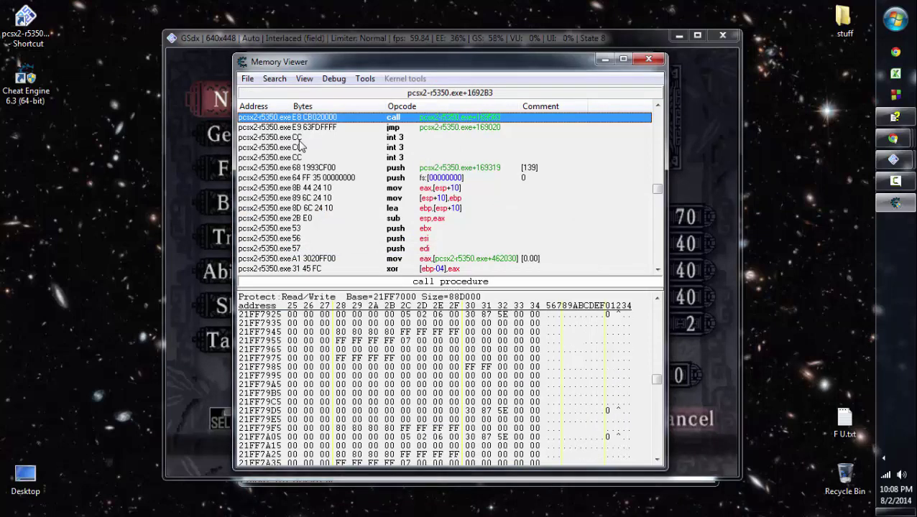
pyautogui.scroll(3, 302, 146)
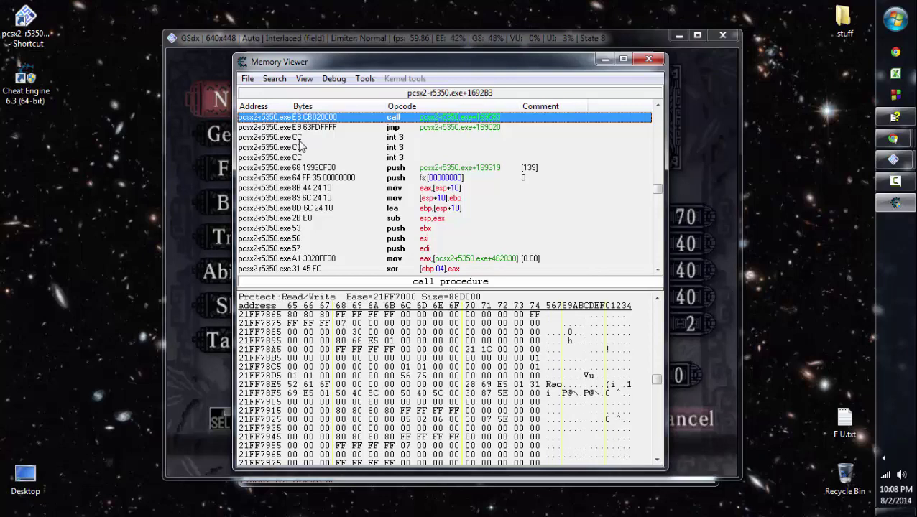
pyautogui.scroll(2, 301, 145)
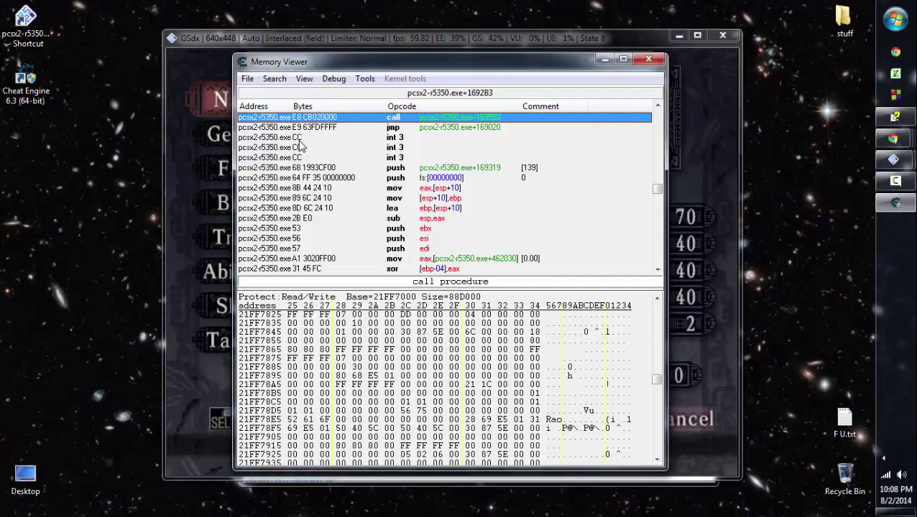
pyautogui.scroll(-6, 302, 146)
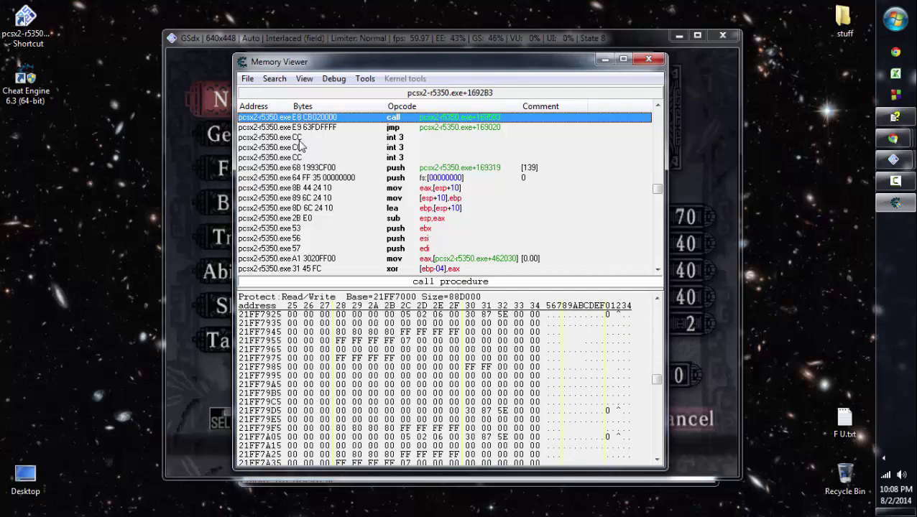
pyautogui.scroll(2, 302, 146)
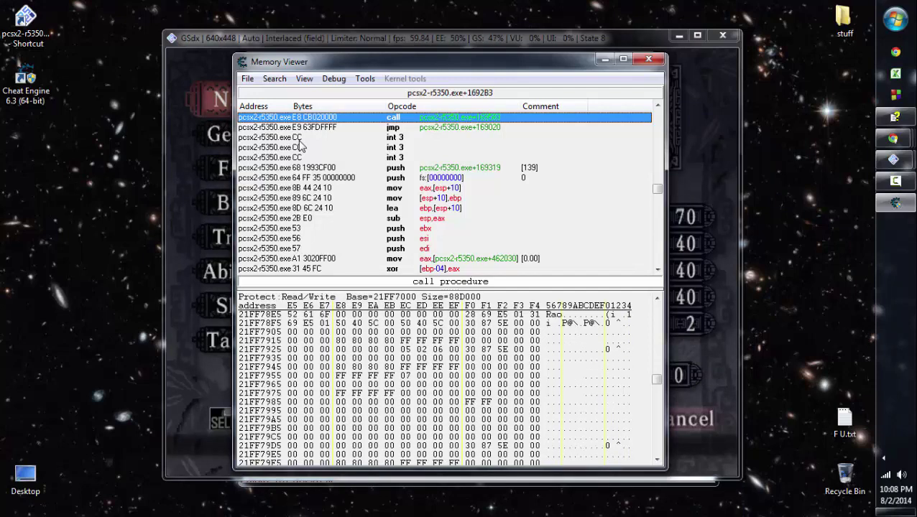
pyautogui.scroll(1, 302, 146)
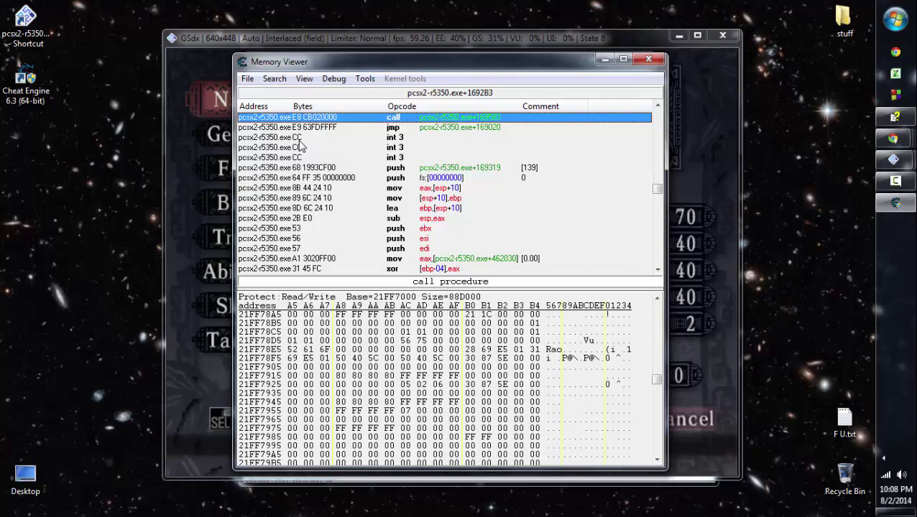
pyautogui.scroll(1, 302, 146)
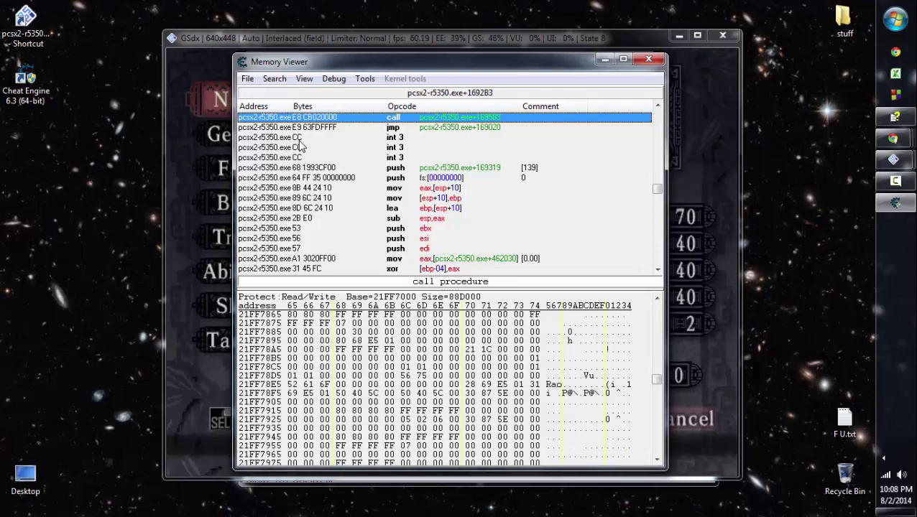
pyautogui.scroll(3, 302, 146)
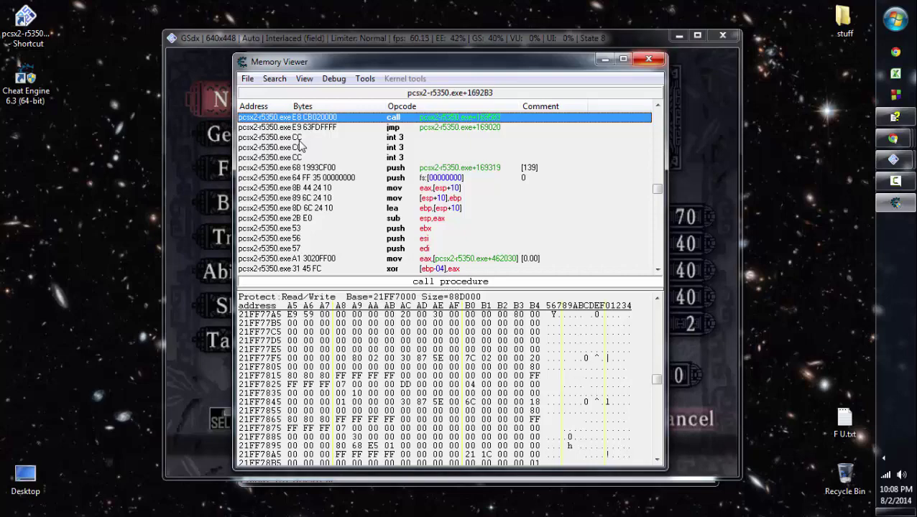
pyautogui.hotkey('alt', 'F4')
# Browse the memory region of address 2406F5C9
pyautogui.press('Down')
pyautogui.press('Menu')
pyautogui.press('Down')
pyautogui.press('Down')
pyautogui.press('Down')
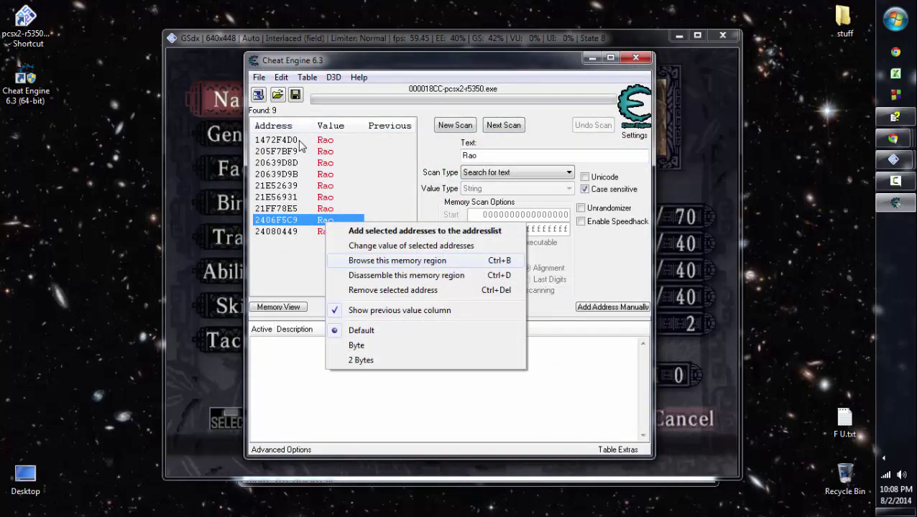
pyautogui.press('Return')
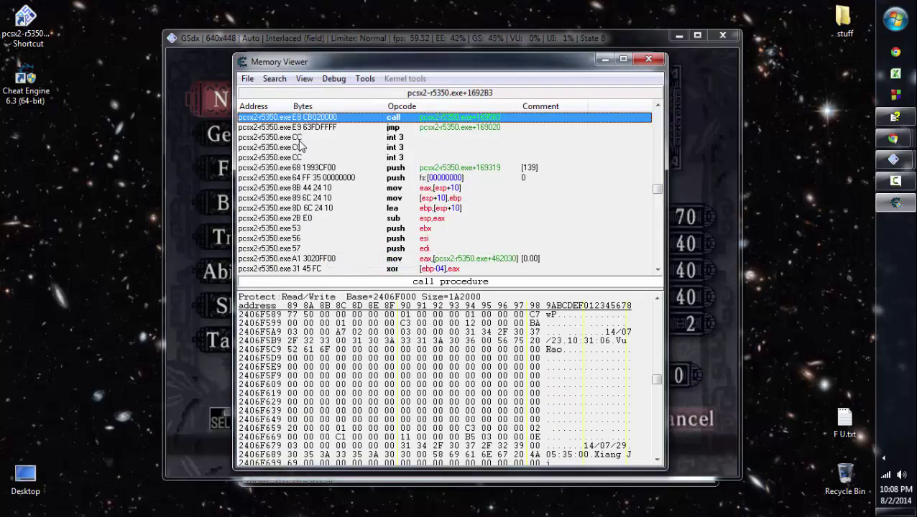
# Inspect the memory region of address 24080449 and close the viewer
pyautogui.hotkey('alt', 'F4')
pyautogui.press('Down')
pyautogui.press('Menu')
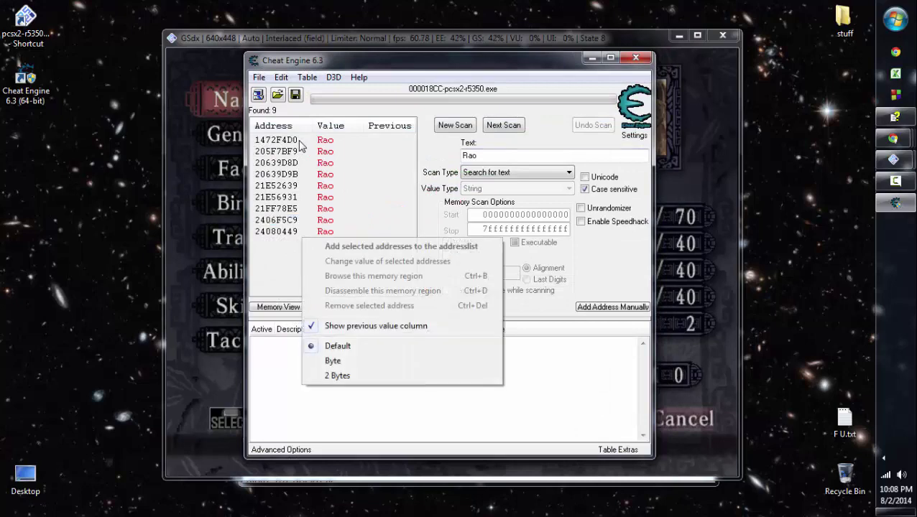
pyautogui.press('Down')
pyautogui.press('Down')
pyautogui.press('Down')
pyautogui.press('Return')
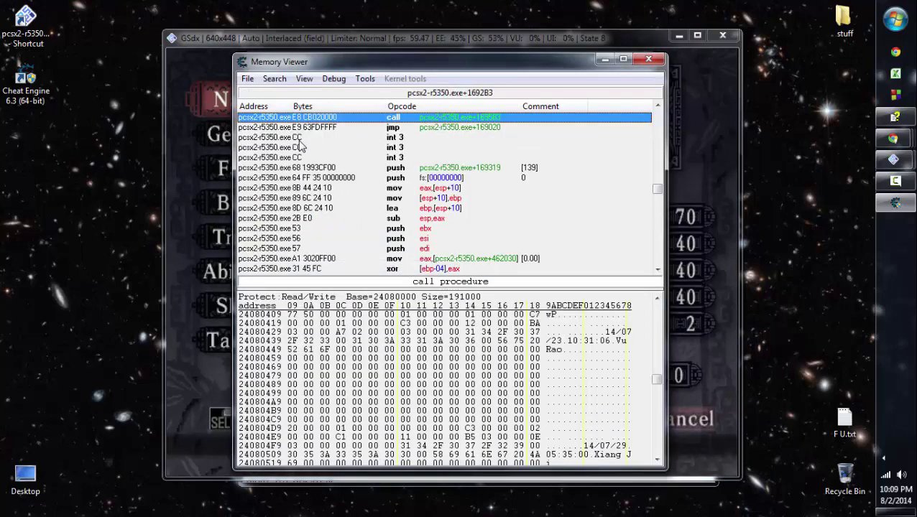
pyautogui.hotkey('alt', 'F4')
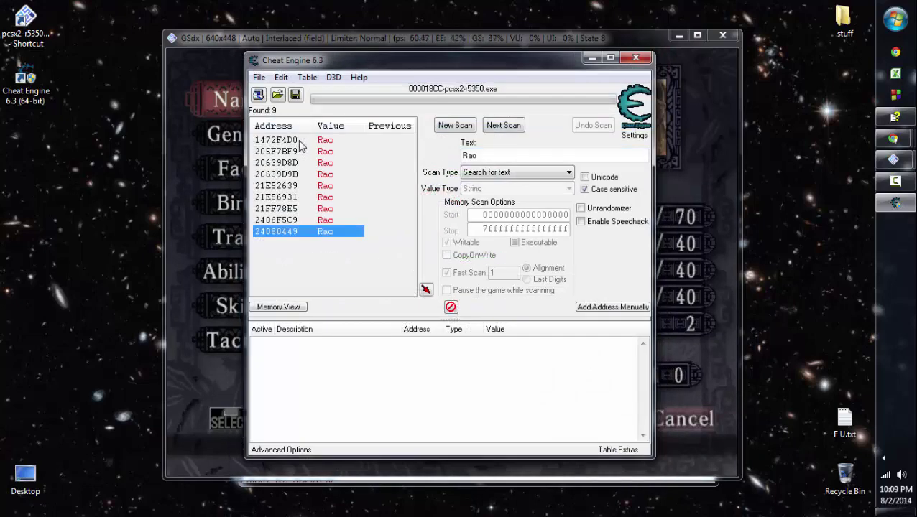
# Reopen the memory region of address 21FF78E5 and show the rows above Rao, including the Vu text
pyautogui.press('Up')
pyautogui.press('Up')
pyautogui.press('Menu')
pyautogui.press('Down')
pyautogui.press('Down')
pyautogui.press('Down')
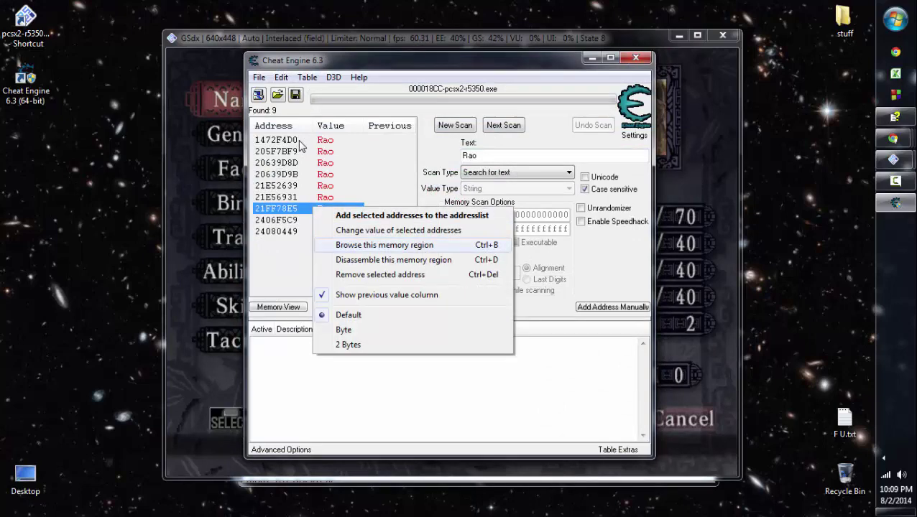
pyautogui.press('Return')
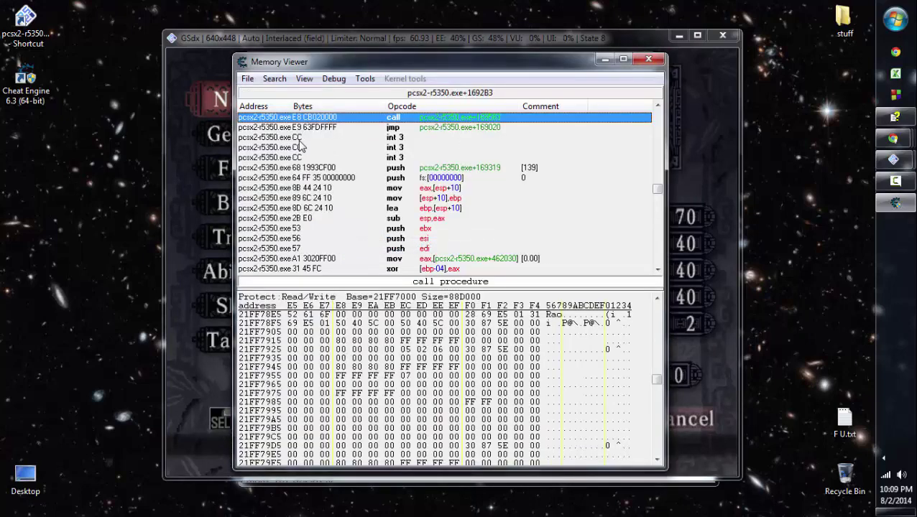
pyautogui.press('Up')
pyautogui.press('Up')
pyautogui.press('Up')
pyautogui.press('Up')
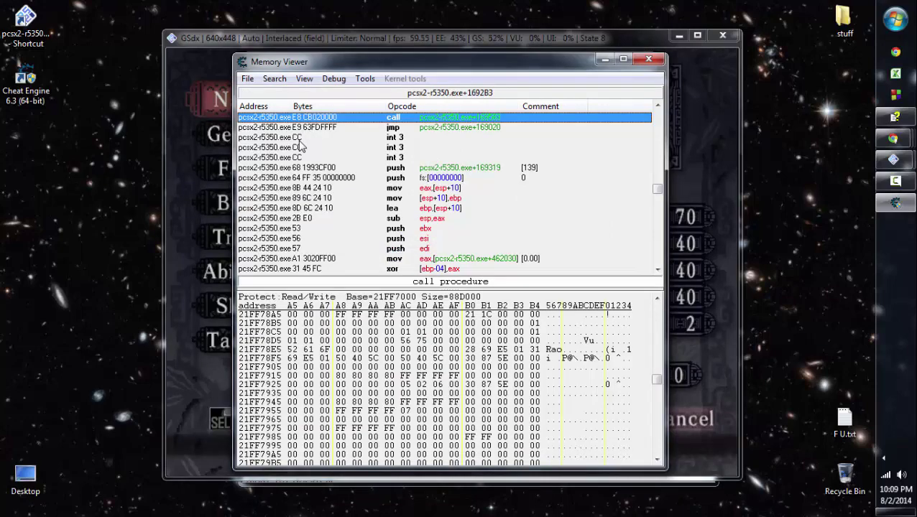
# Arrange the memory viewer and the game window side by side
pyautogui.moveTo(432, 61); pyautogui.dragTo(220, 55)
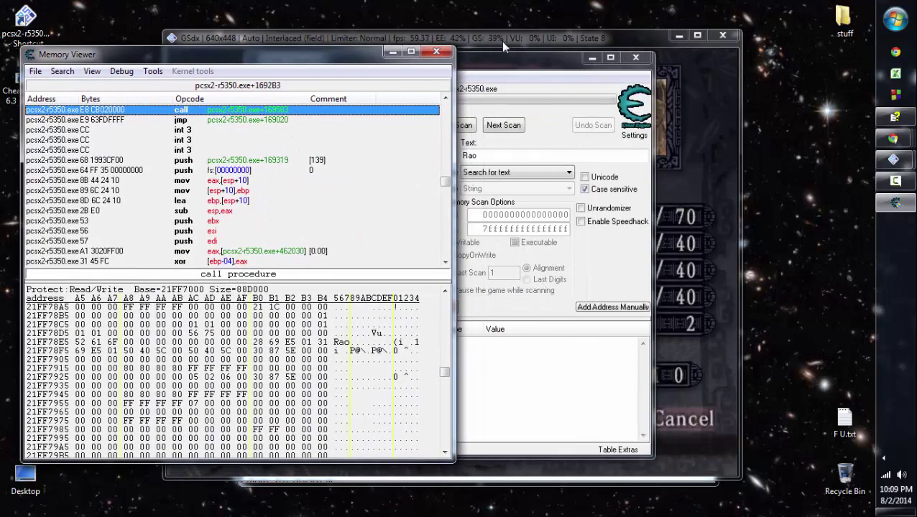
pyautogui.click(401, 43)
pyautogui.moveTo(400, 43); pyautogui.dragTo(574, 48)
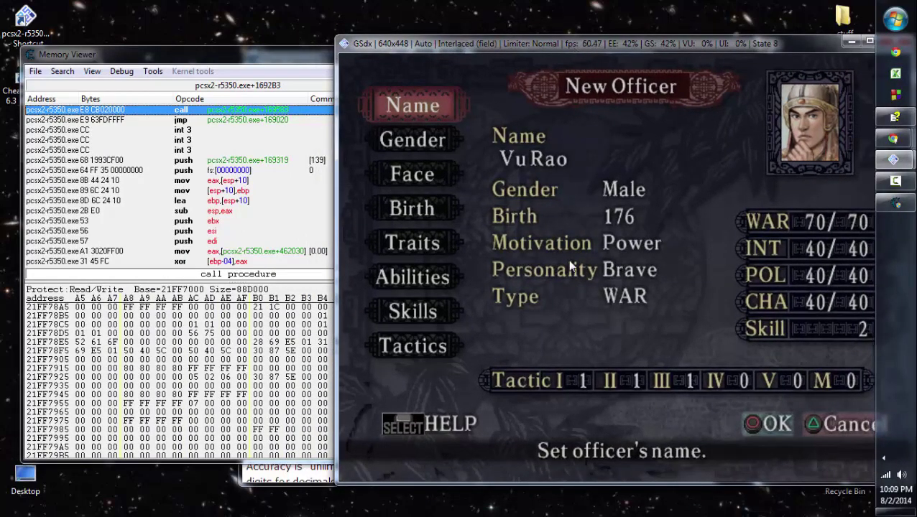
# Switch to the game and open the new officer's Abilities settings
pyautogui.press('Down')
pyautogui.press('Down')
pyautogui.press('Down')
pyautogui.press('Down')
pyautogui.press('Down')
pyautogui.press('x')
pyautogui.press('z')
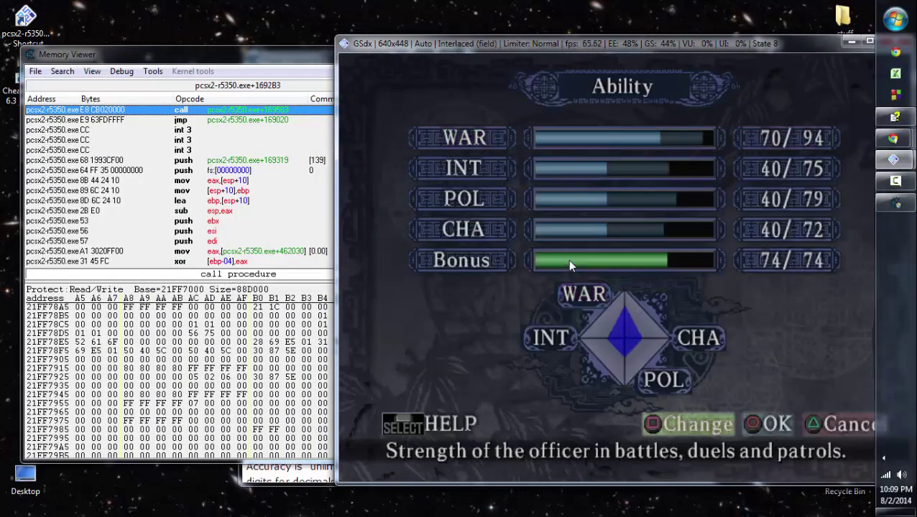
# Raise the officer's WAR to 75 and confirm the ability settings
pyautogui.press('Right')
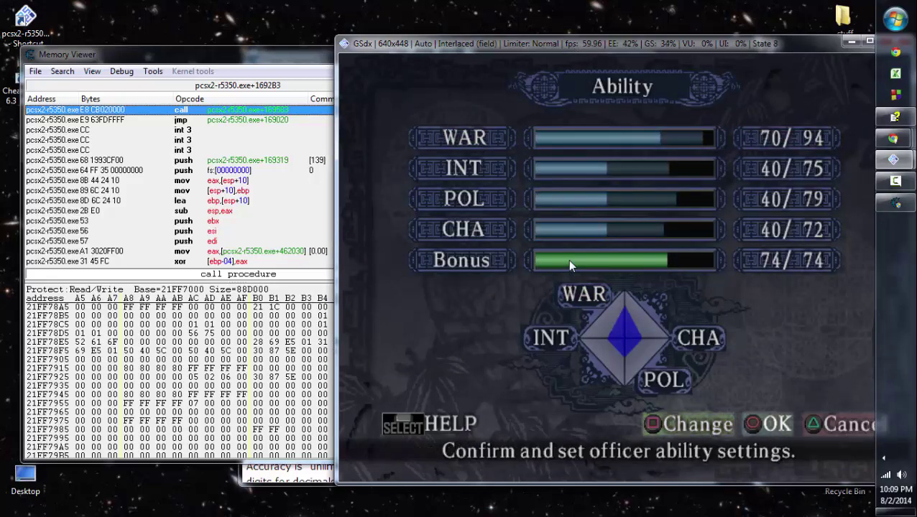
pyautogui.press('Right')
pyautogui.press('Up')
pyautogui.press('Right')
pyautogui.press('Right')
pyautogui.press('Right')
pyautogui.press('Right')
pyautogui.press('Right')
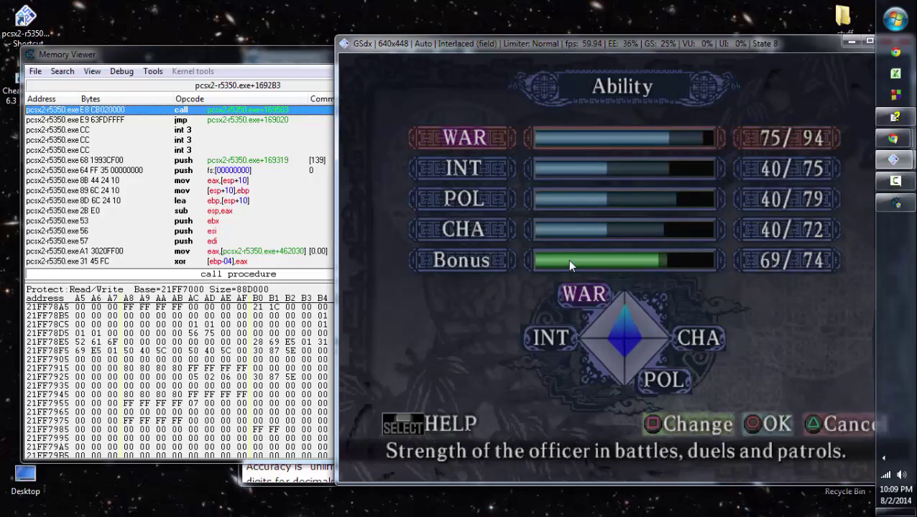
pyautogui.press('Return')
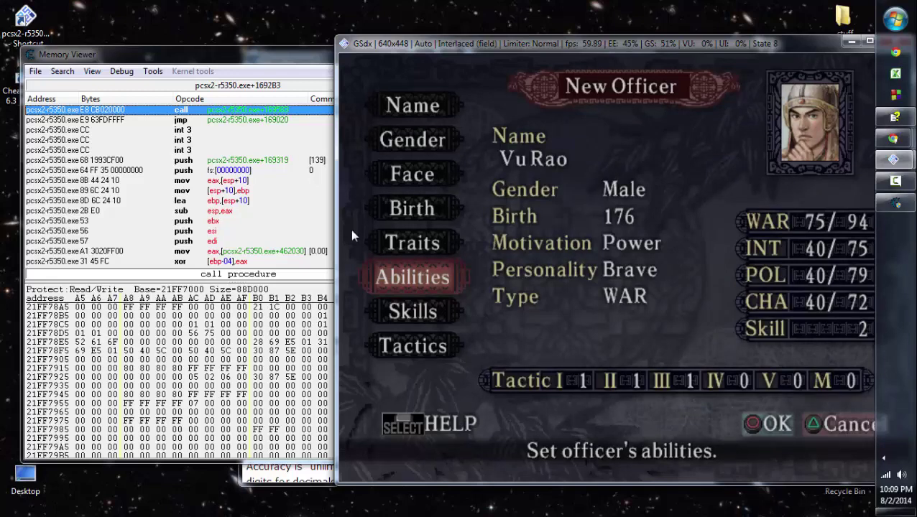
# Search the memory rows above and below the Vu and Rao text for the officer's stat bytes, and close the viewer
pyautogui.click(264, 63)
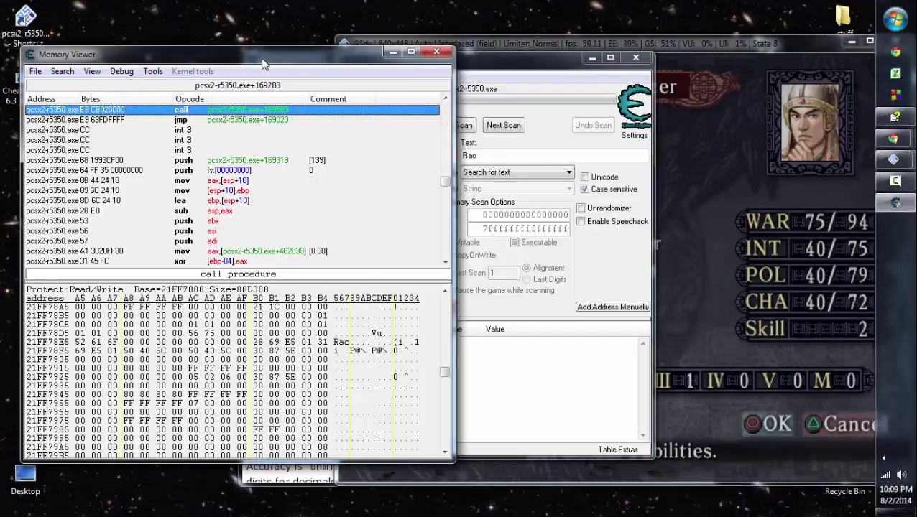
pyautogui.scroll(-3, 263, 64)
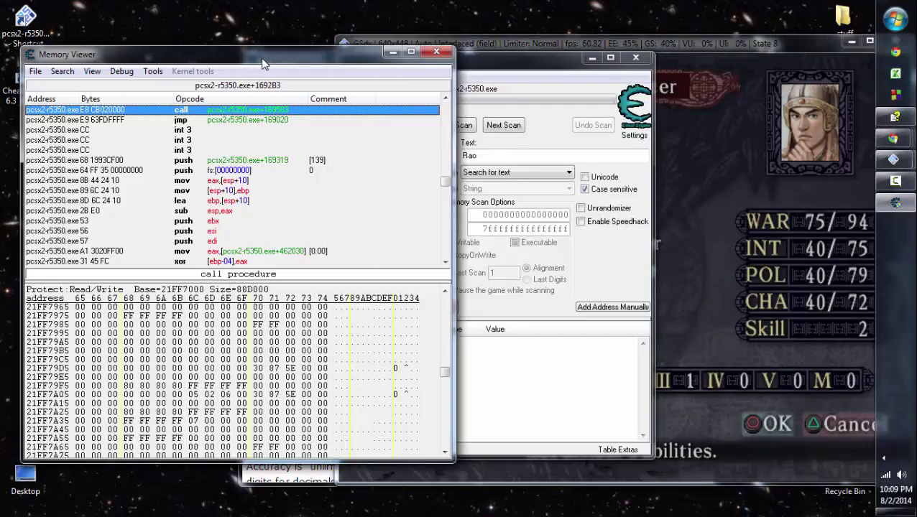
pyautogui.scroll(3, 263, 63)
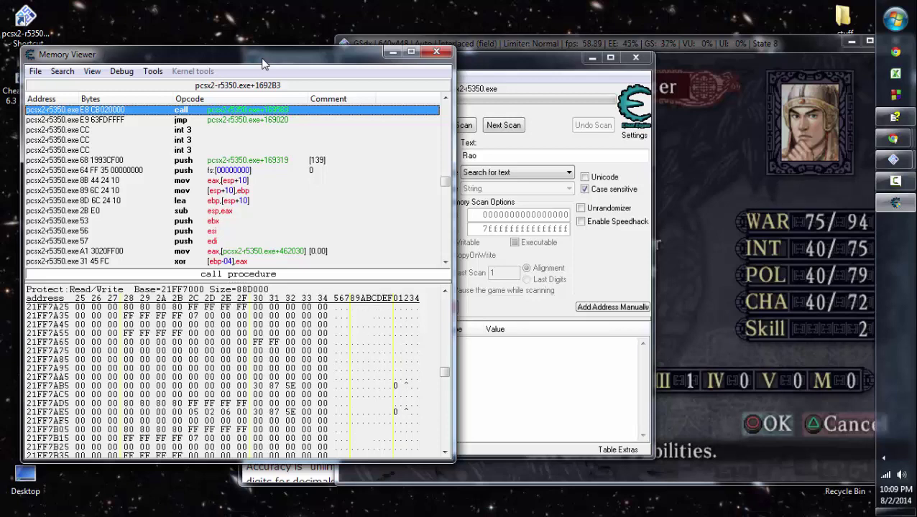
pyautogui.scroll(3, 263, 63)
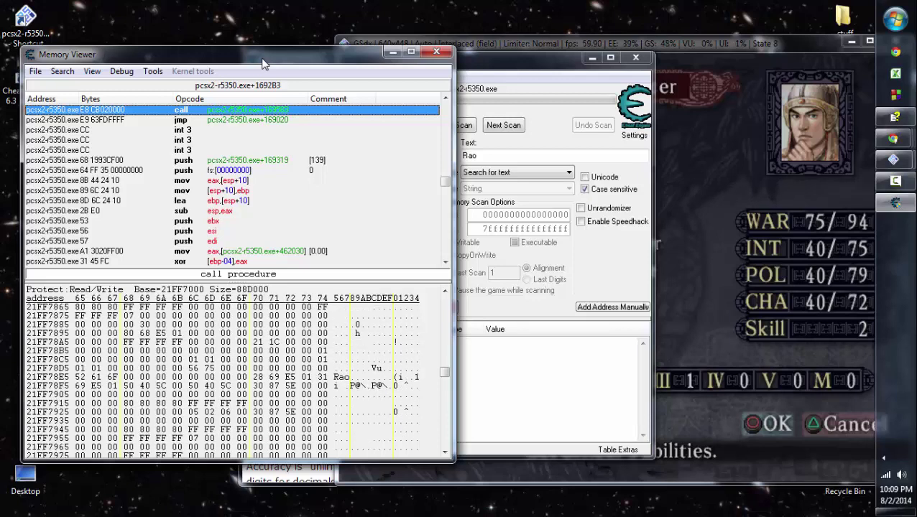
pyautogui.scroll(3, 263, 63)
pyautogui.scroll(2, 264, 63)
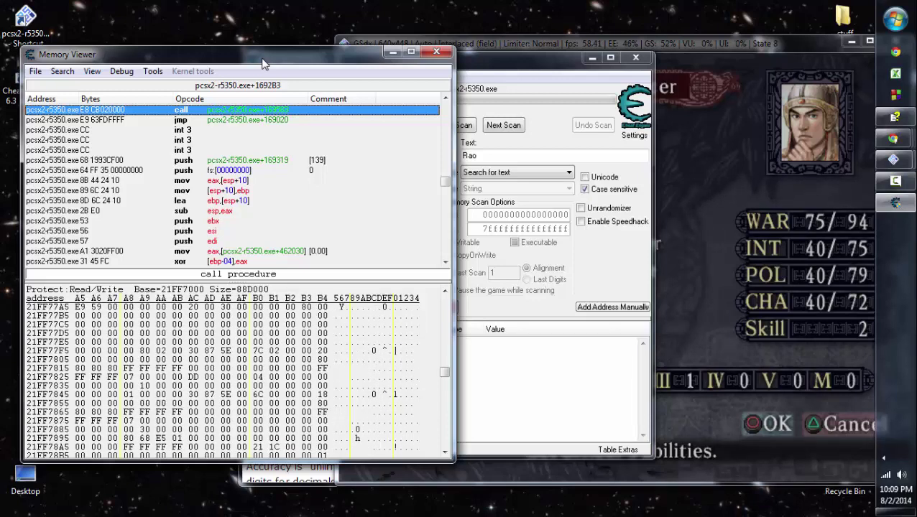
pyautogui.scroll(2, 264, 63)
pyautogui.scroll(1, 264, 63)
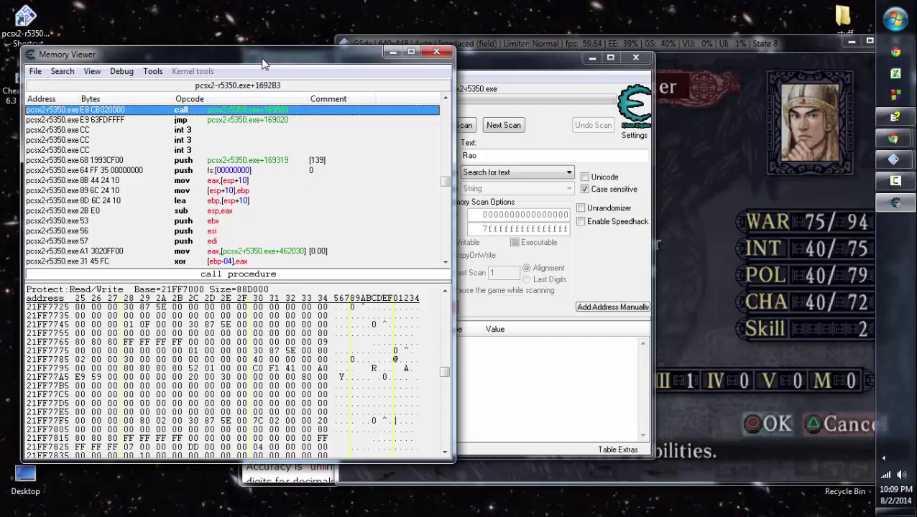
pyautogui.scroll(-1, 264, 63)
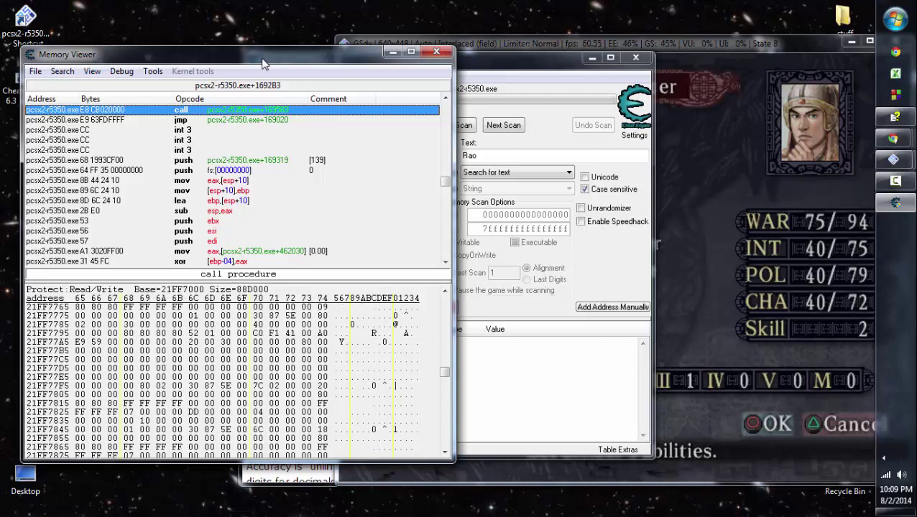
pyautogui.scroll(-1, 264, 64)
pyautogui.scroll(-2, 264, 64)
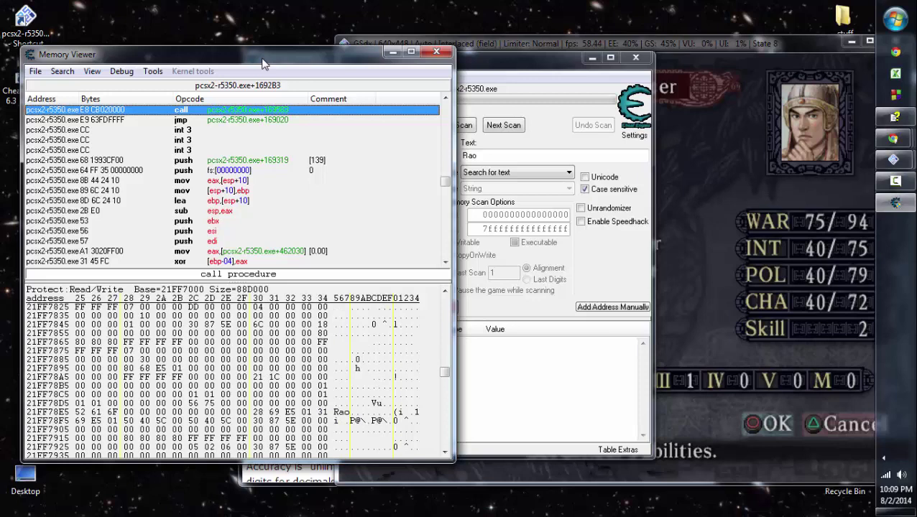
pyautogui.click(436, 51)
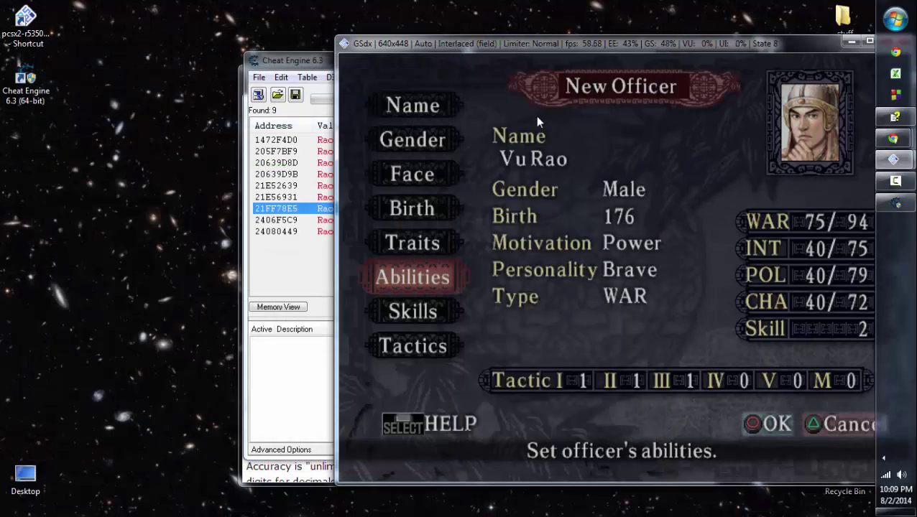
# Reposition the Cheat Engine and game windows so that the officer's whole stat screen fits on the desktop
pyautogui.click(320, 64)
pyautogui.moveTo(350, 67); pyautogui.dragTo(318, 67)
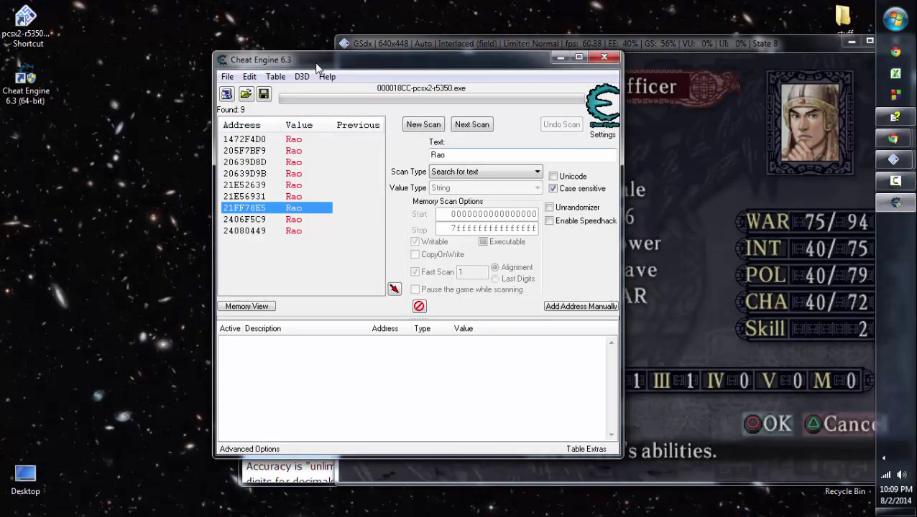
pyautogui.click(681, 181)
pyautogui.click(313, 70)
pyautogui.click(730, 47)
pyautogui.moveTo(730, 47); pyautogui.dragTo(651, 53)
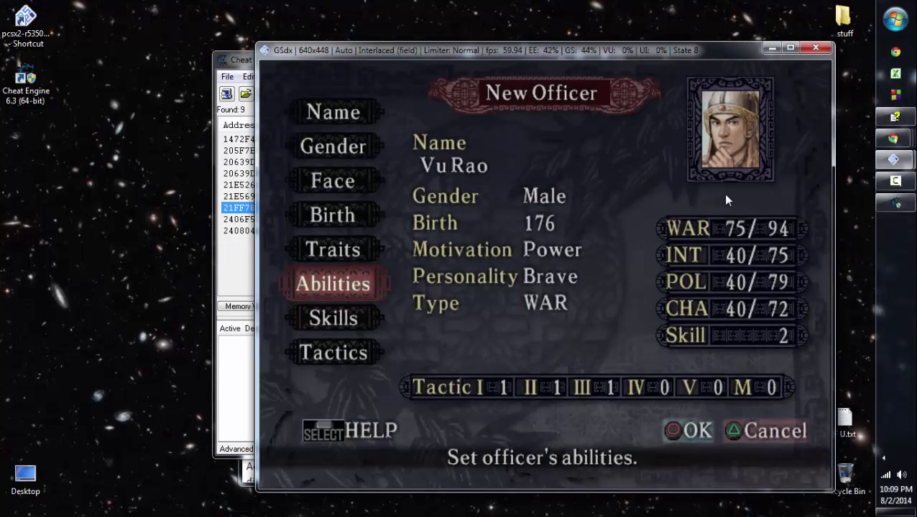
# Lower the officer's WAR to 70 in the Abilities settings and confirm
pyautogui.press('x')
pyautogui.press('Left')
pyautogui.press('Left')
pyautogui.press('Left')
pyautogui.press('Left')
pyautogui.press('Left')
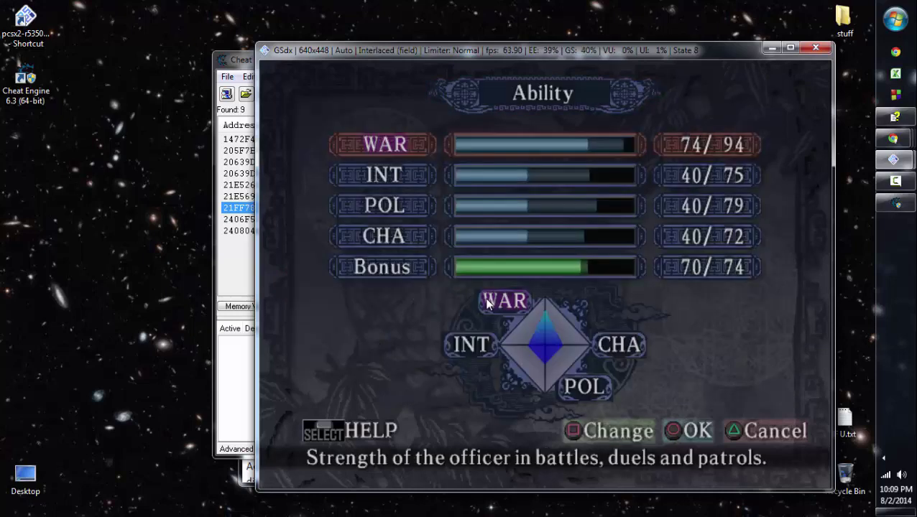
pyautogui.press('x')
pyautogui.press('Return')
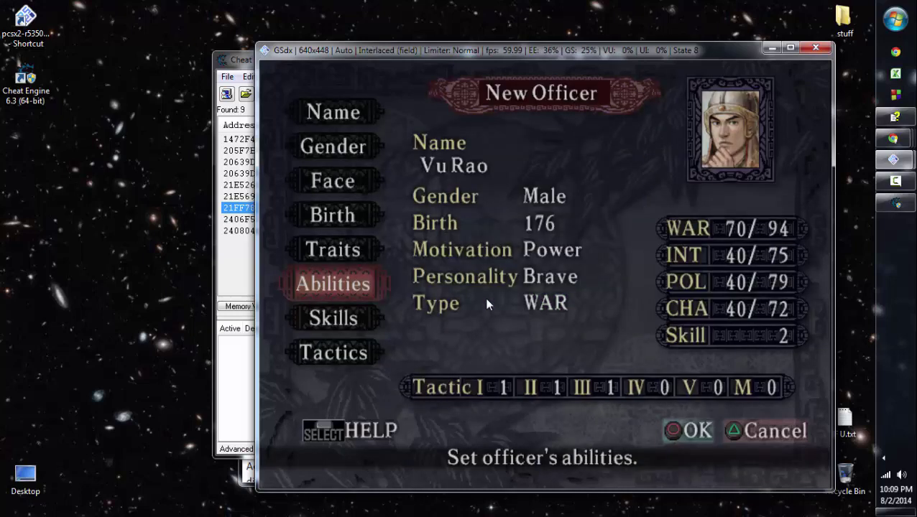
# Switch to Cheat Engine, start a new scan and choose 2 Bytes as the value type
pyautogui.click(248, 60)
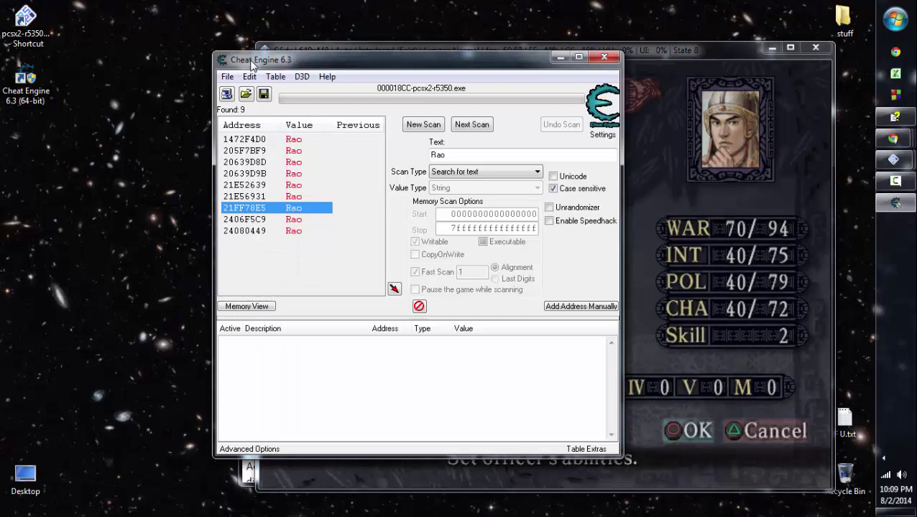
pyautogui.click(424, 124)
pyautogui.click(485, 188)
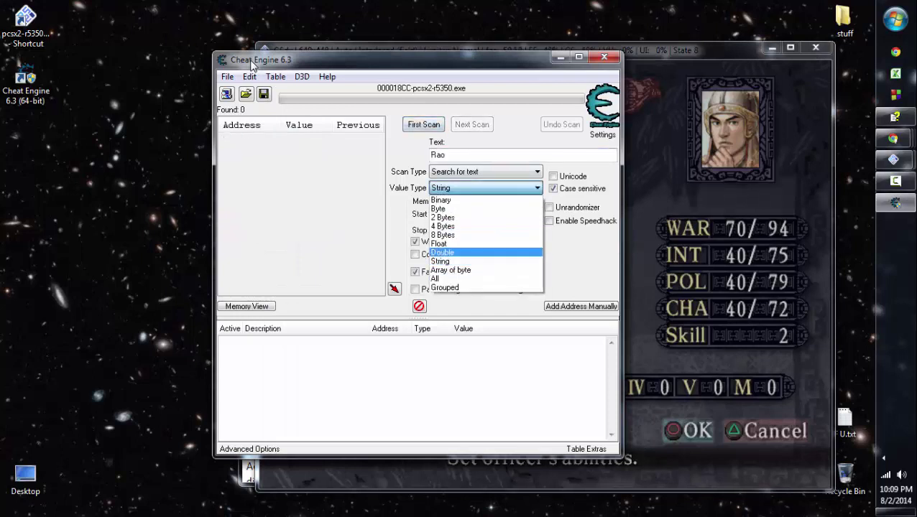
pyautogui.press('Up')
pyautogui.press('Up')
pyautogui.press('Up')
pyautogui.press('Up')
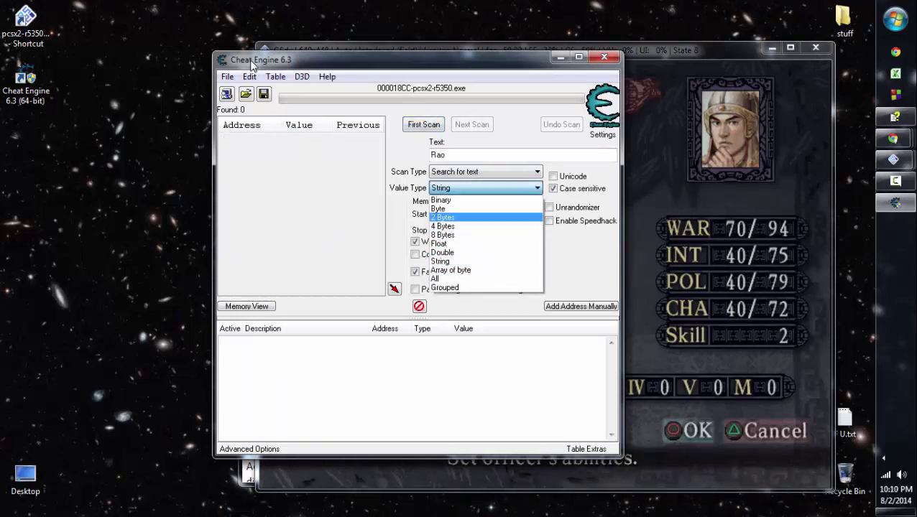
# Set the scan's value type to Byte and run a first exact-value scan for 70
pyautogui.press('Up')
pyautogui.press('Return')
pyautogui.hotkey('shift', 'Tab')
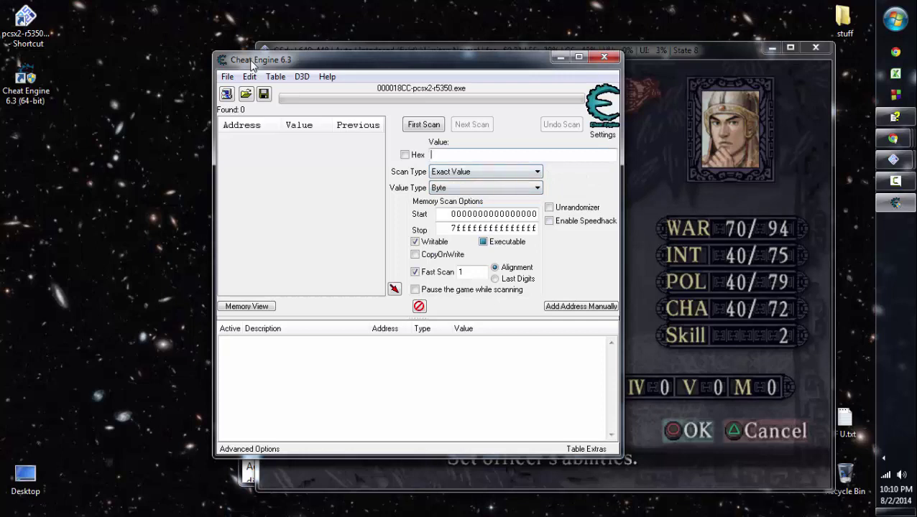
pyautogui.hotkey('shift', 'Tab')
pyautogui.press('space')
pyautogui.press('space')
pyautogui.press('Tab')
pyautogui.write('70')
pyautogui.press('Return')
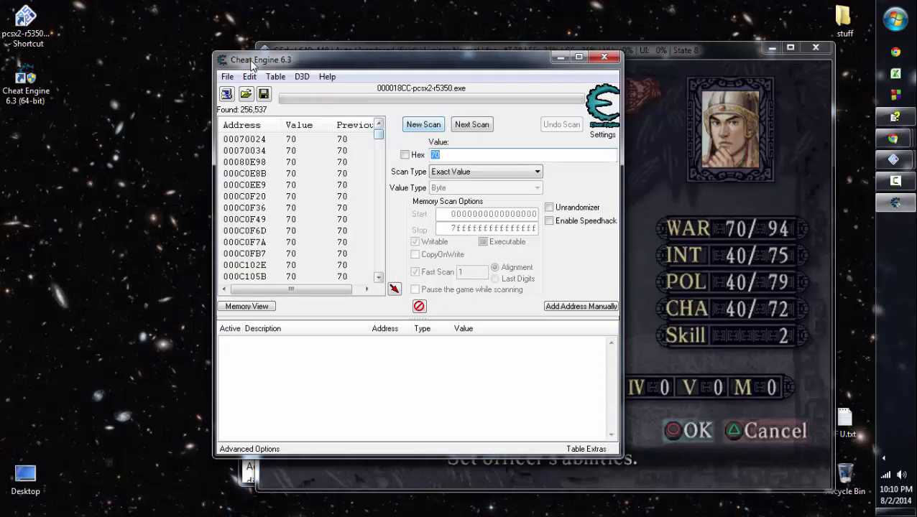
pyautogui.scroll(-20, 300, 208)
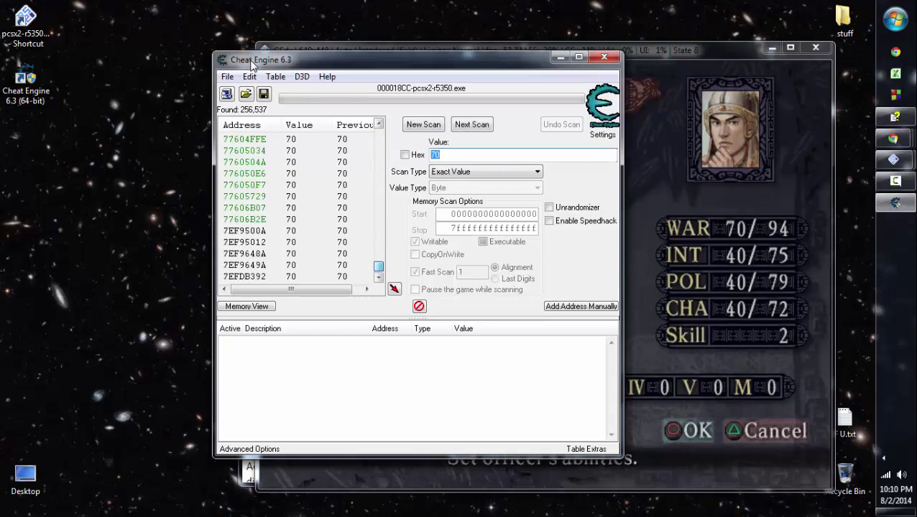
pyautogui.scroll(8, 300, 208)
pyautogui.scroll(15, 252, 64)
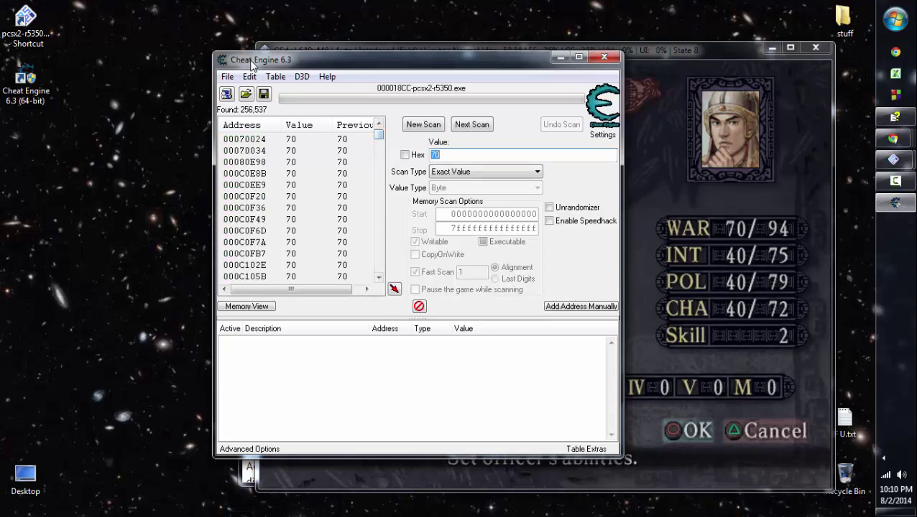
# Switch to the PCSX2 game window and raise the new officer's WAR ability to 72
pyautogui.click(684, 230)
pyautogui.press('Return')
pyautogui.press('Right')
pyautogui.press('Right')
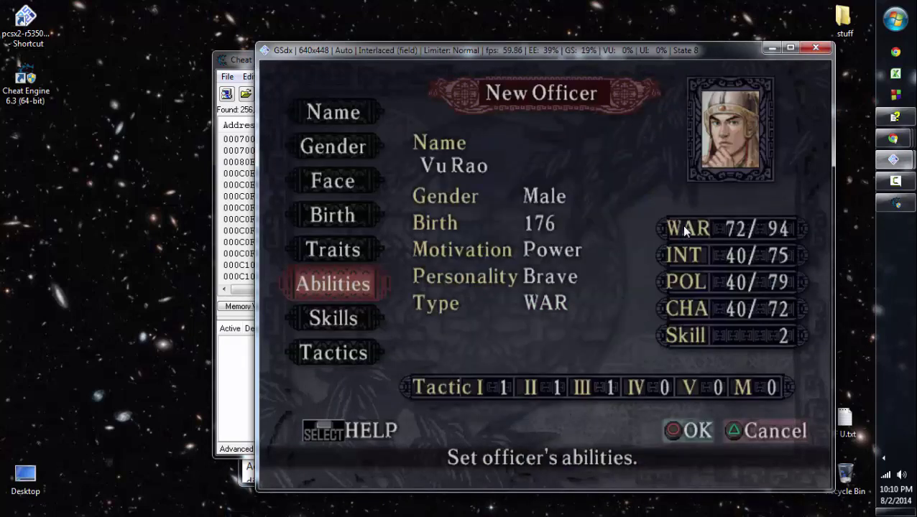
# Switch back to Cheat Engine and narrow the results with repeated next scans for the value 72
pyautogui.click(253, 60)
pyautogui.press('Right')
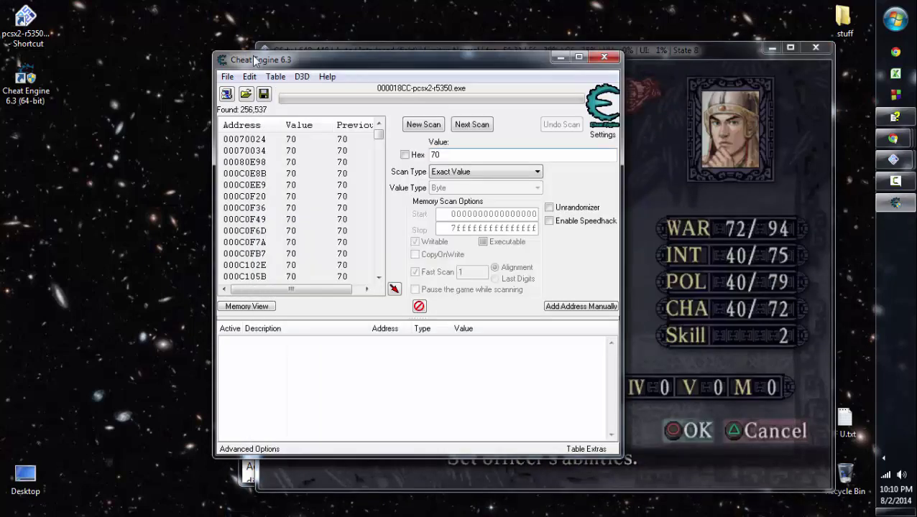
pyautogui.press('BackSpace')
pyautogui.write('2')
pyautogui.press('Return')
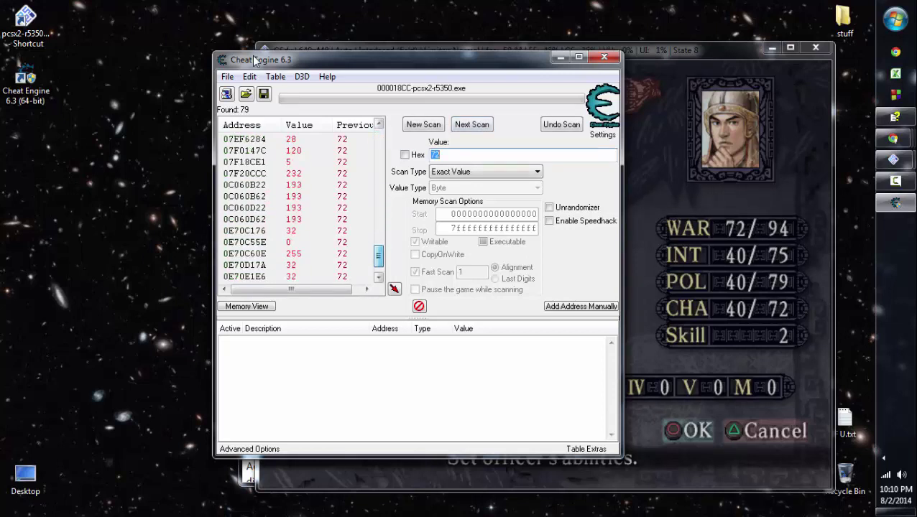
pyautogui.press('Return')
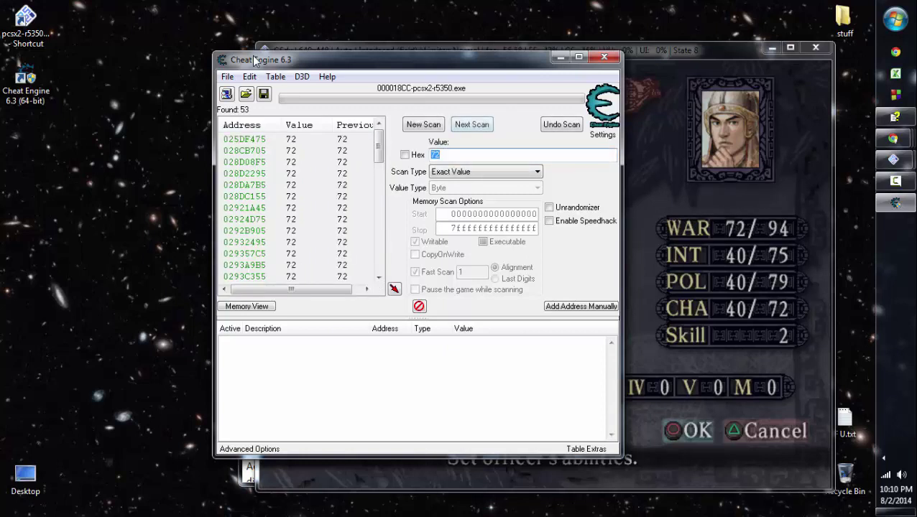
pyautogui.press('Return')
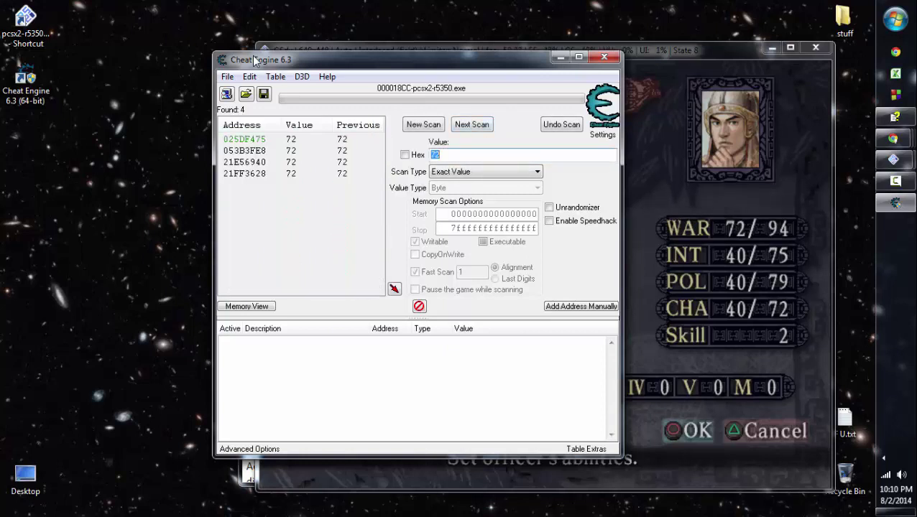
# Switch to the PCSX2 game window and raise the officer's WAR ability to 73
pyautogui.click(708, 147)
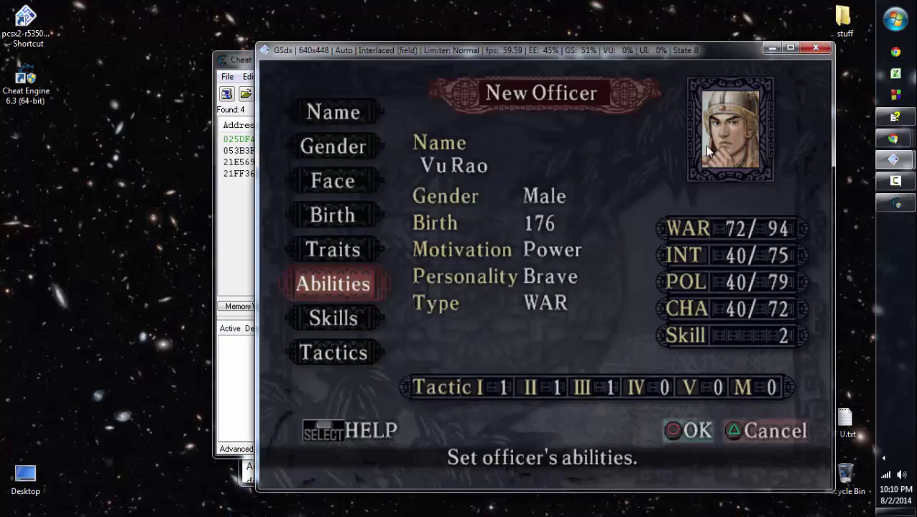
pyautogui.press('x')
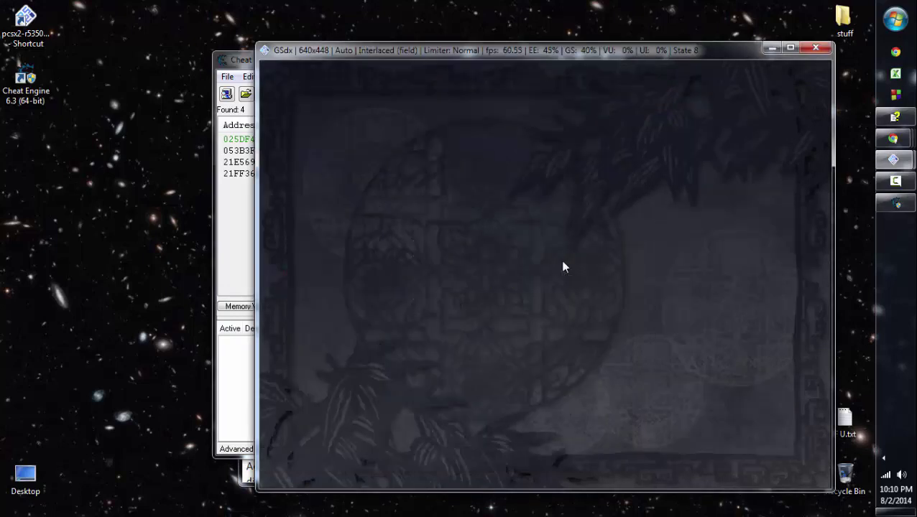
pyautogui.press('Right')
pyautogui.press('x')
# Return to Cheat Engine and run a next scan for the value 73
pyautogui.click(242, 235)
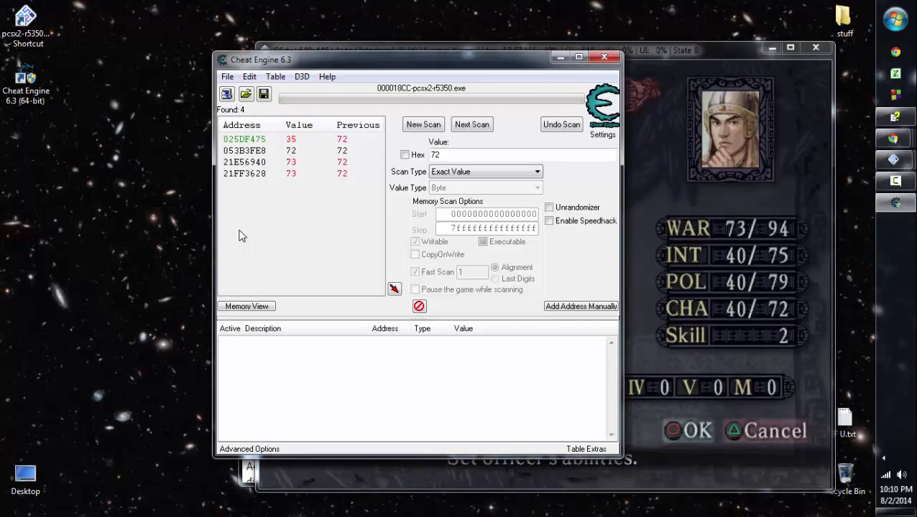
pyautogui.press('Down')
pyautogui.press('Tab')
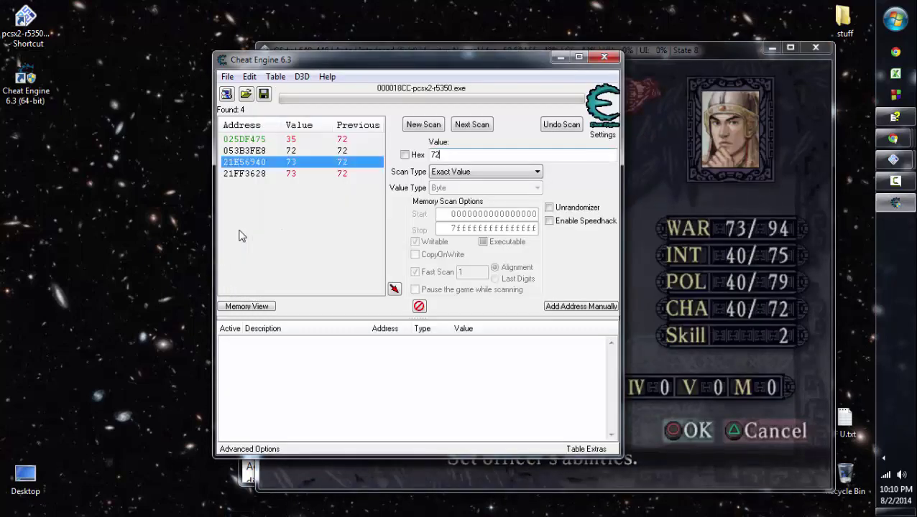
pyautogui.press('BackSpace')
pyautogui.write('3')
pyautogui.press('Return')
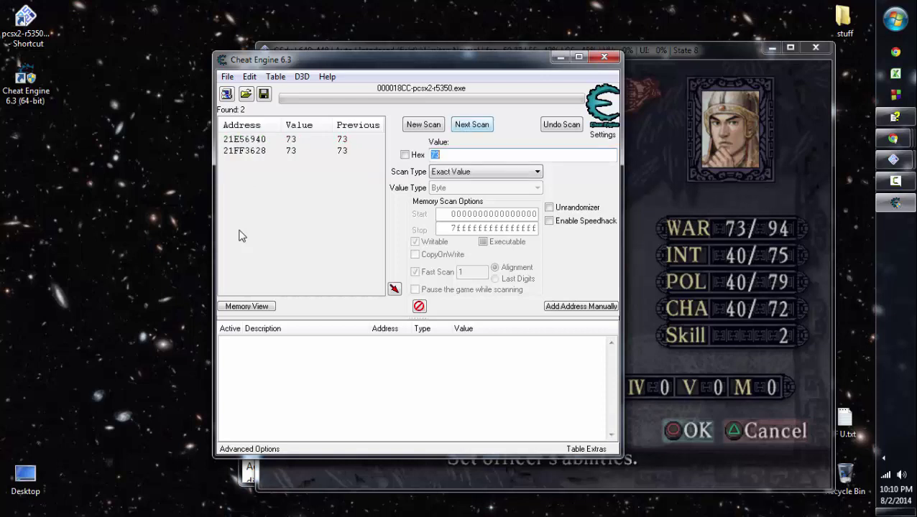
# Add both found addresses, 21E56940 and 21FF3628, to the cheat table
pyautogui.press('Down')
pyautogui.press('Return')
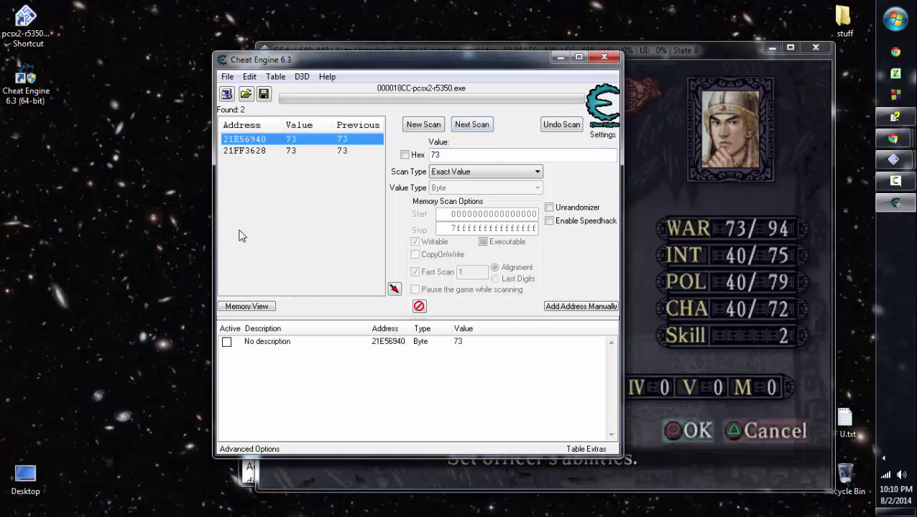
pyautogui.press('Down')
pyautogui.press('Return')
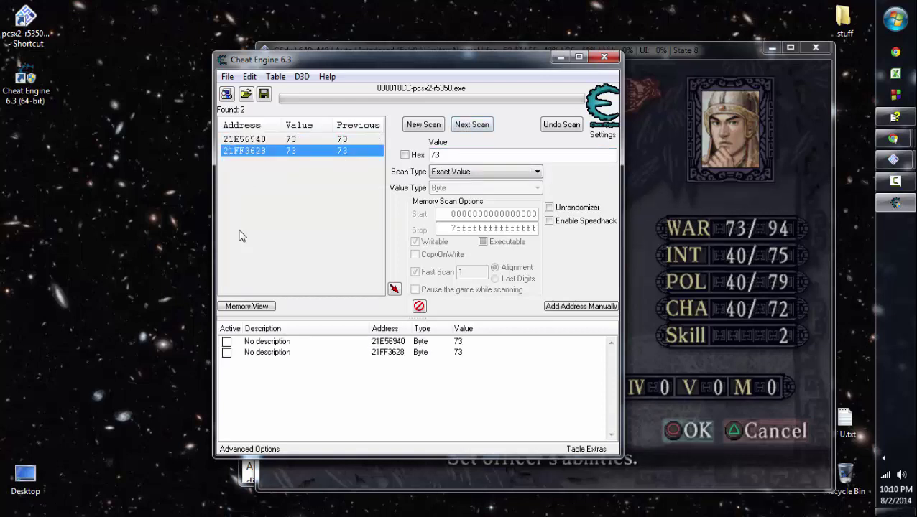
pyautogui.press('Tab')
pyautogui.press('Down')
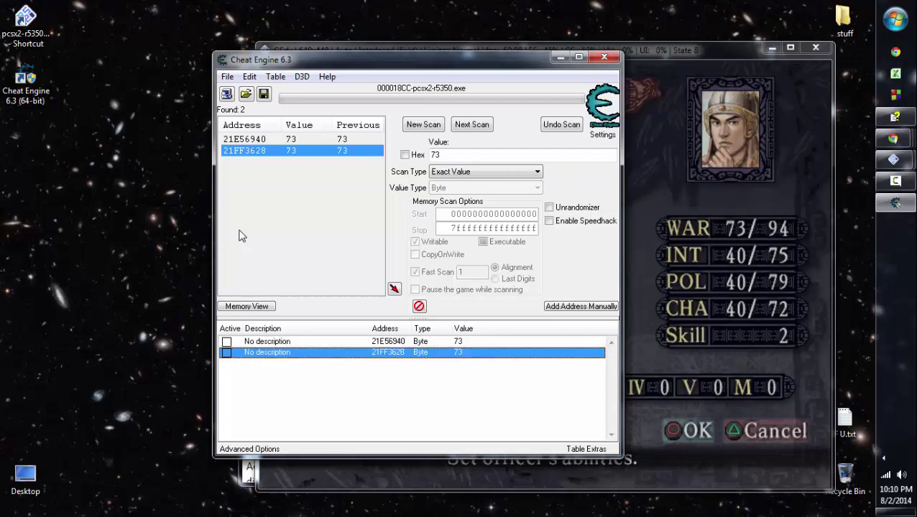
pyautogui.press('Up')
pyautogui.press('Down')
pyautogui.press('Up')
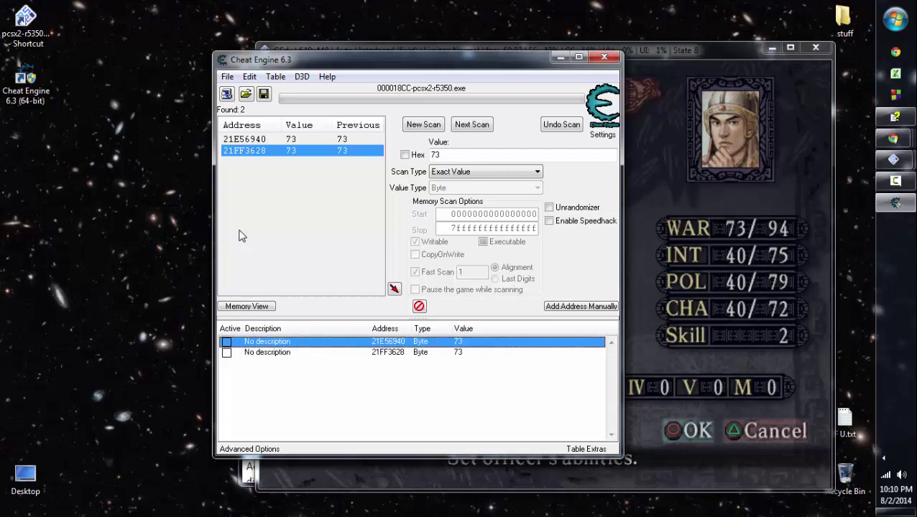
pyautogui.press('Down')
pyautogui.press('Up')
pyautogui.press('Down')
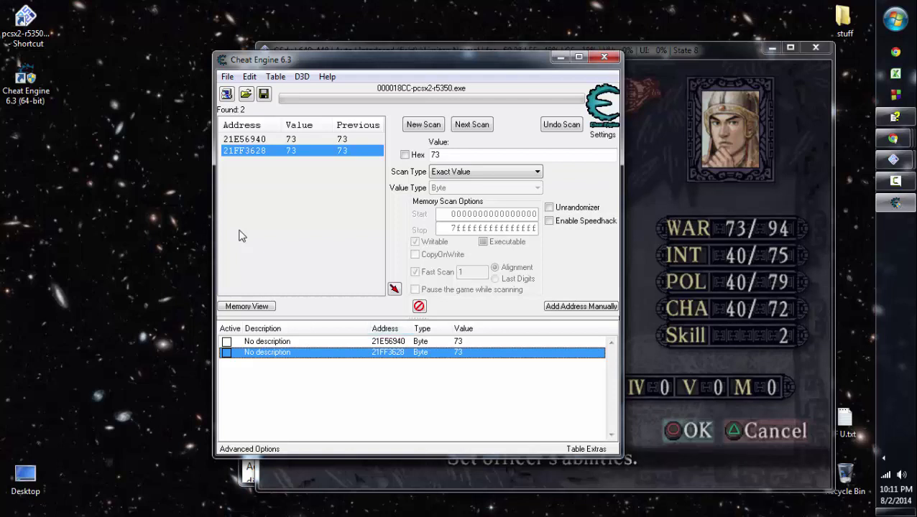
pyautogui.press('Up')
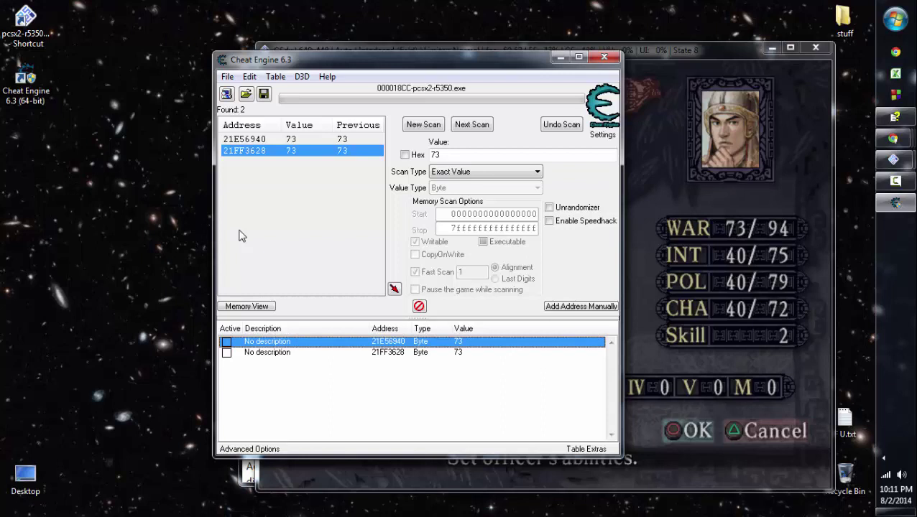
pyautogui.press('Down')
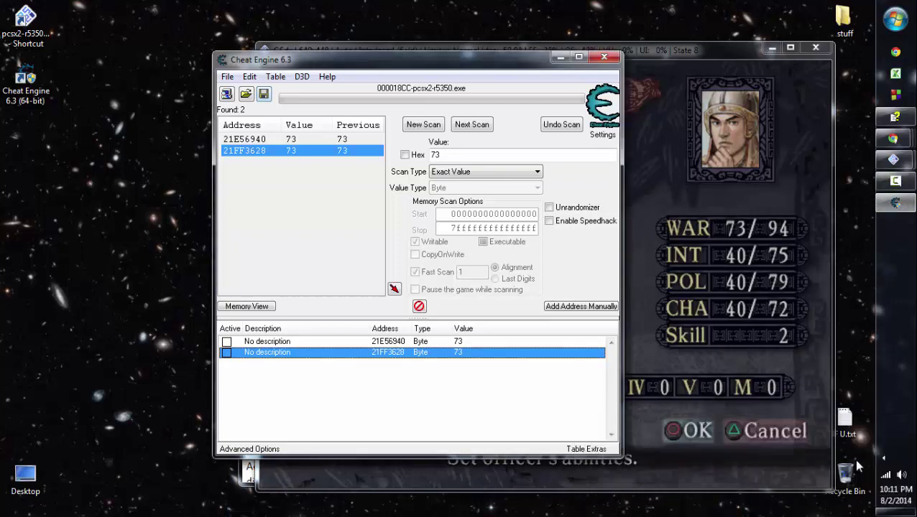
pyautogui.click(894, 182)
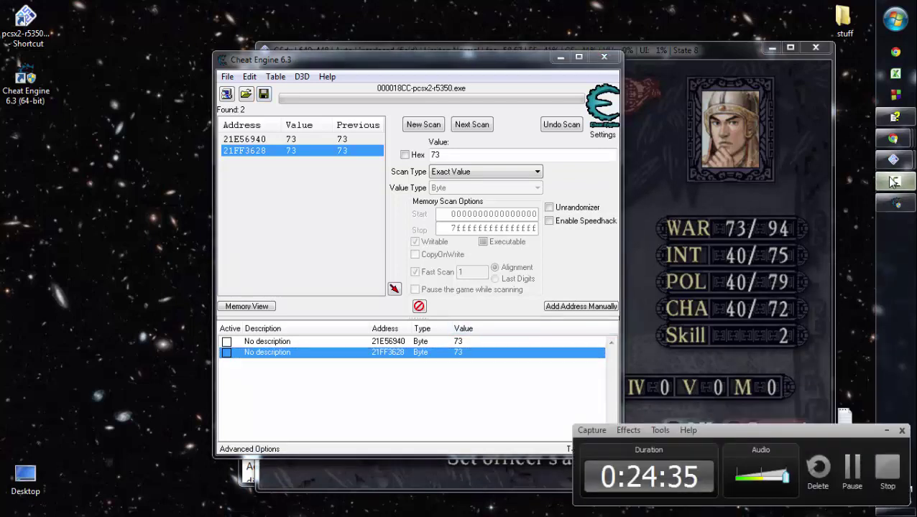
pyautogui.click(892, 182)
pyautogui.click(891, 182)
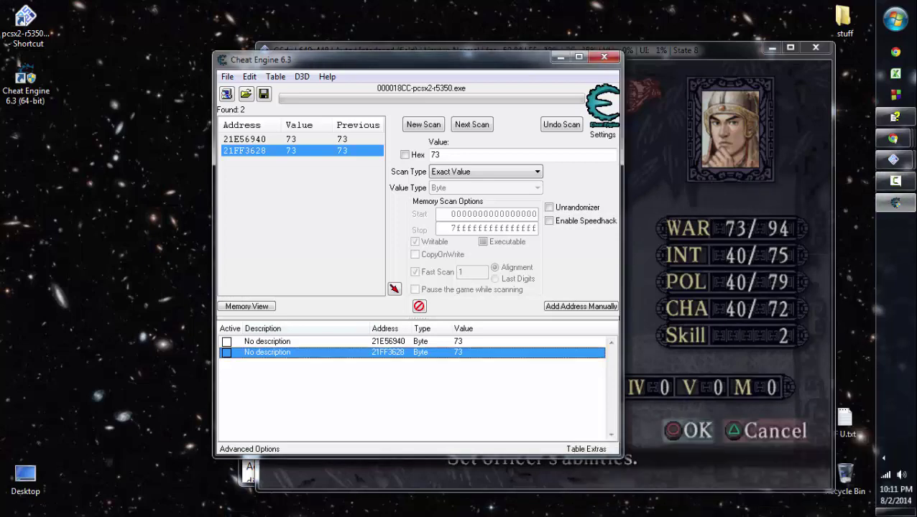
# Save the cheat table in My Documents as "rotk8 hex editing video pcsx2-r5350.CT"
pyautogui.click(264, 95)
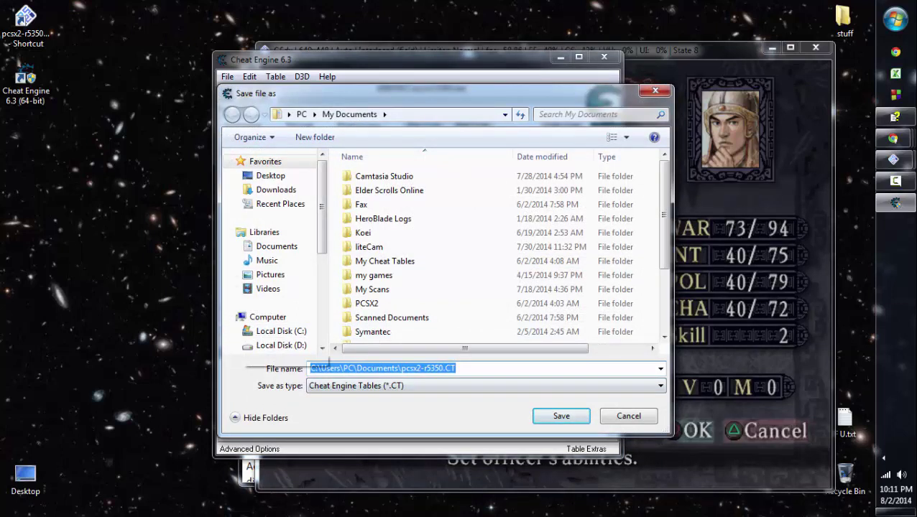
pyautogui.click(456, 368)
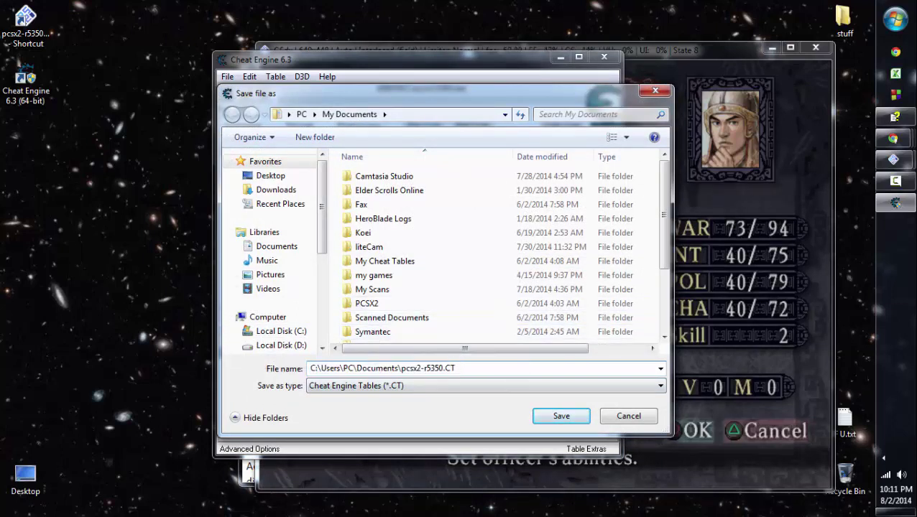
pyautogui.click(400, 368)
pyautogui.write('rotk8 ')
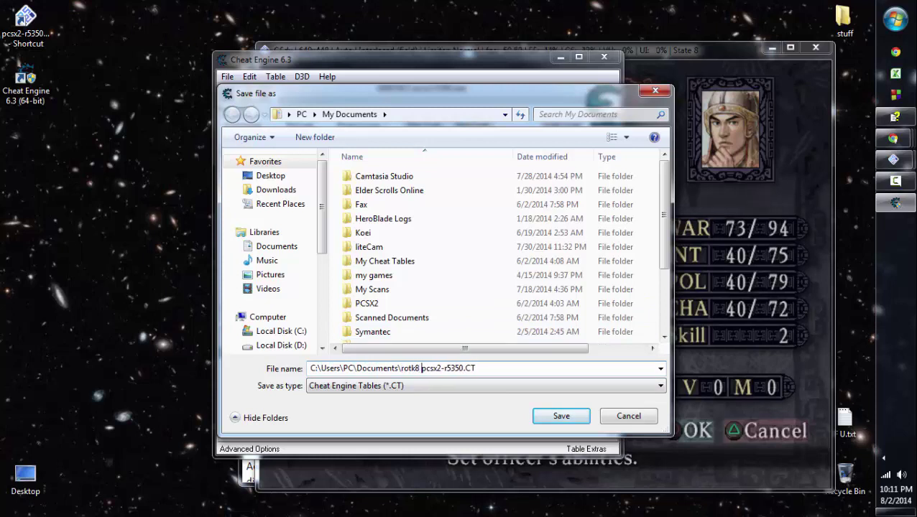
pyautogui.write('hex ')
pyautogui.write('editing vide')
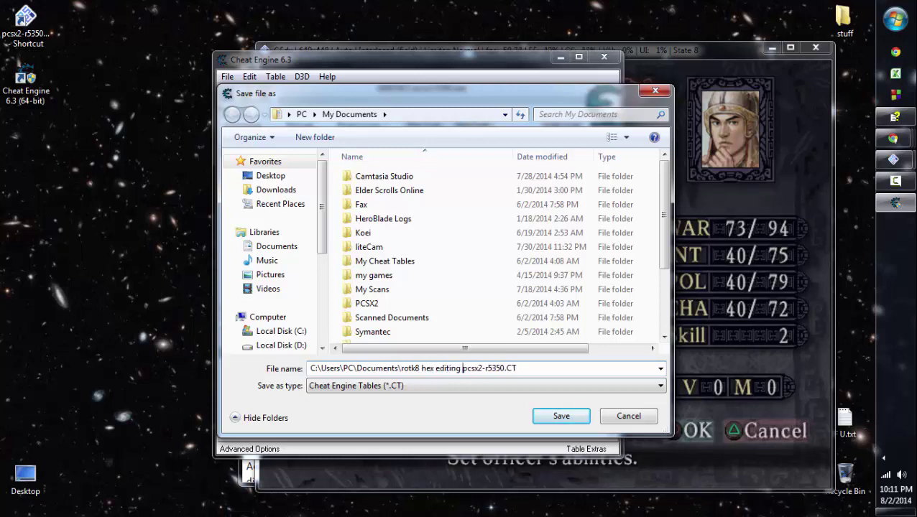
pyautogui.write('o')
pyautogui.press('Return')
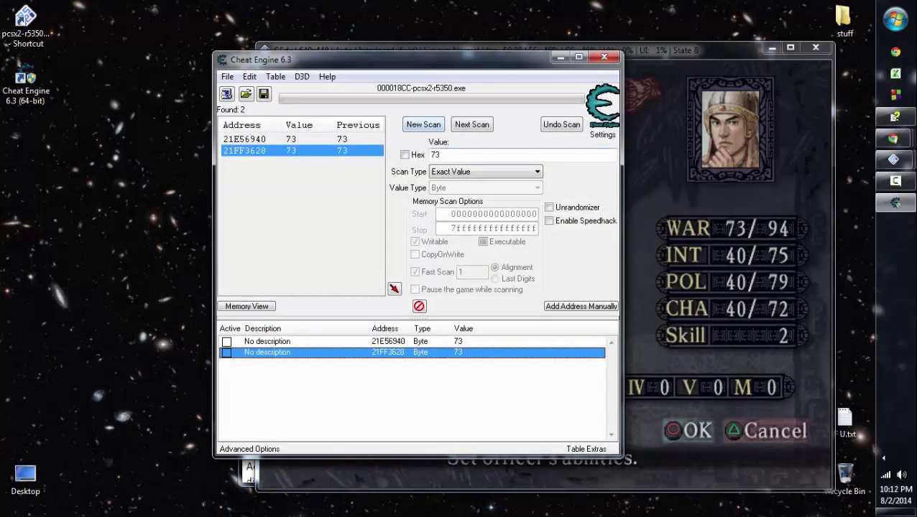
pyautogui.rightClick(458, 342)
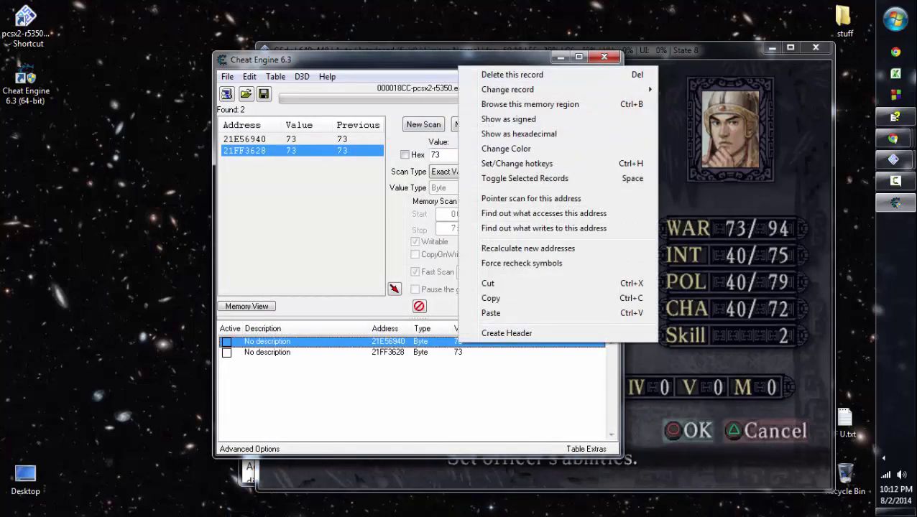
pyautogui.rightClick(429, 341)
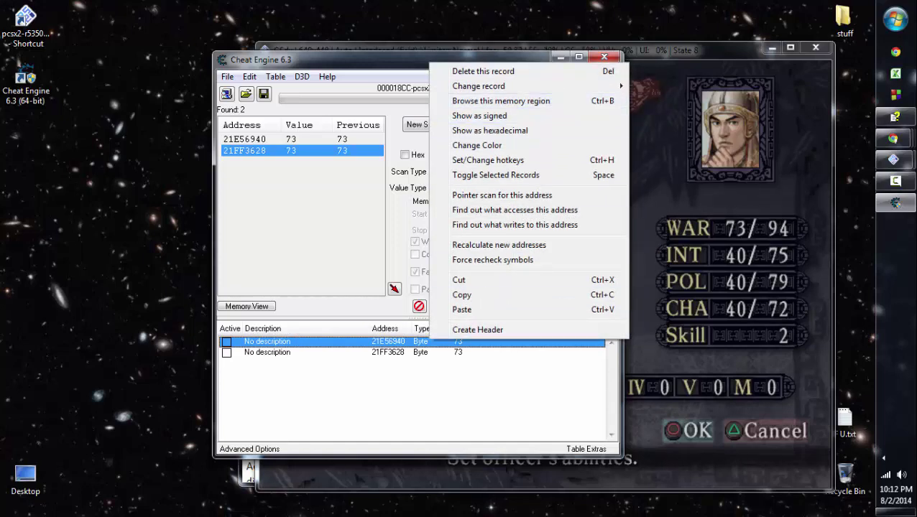
pyautogui.click(302, 139)
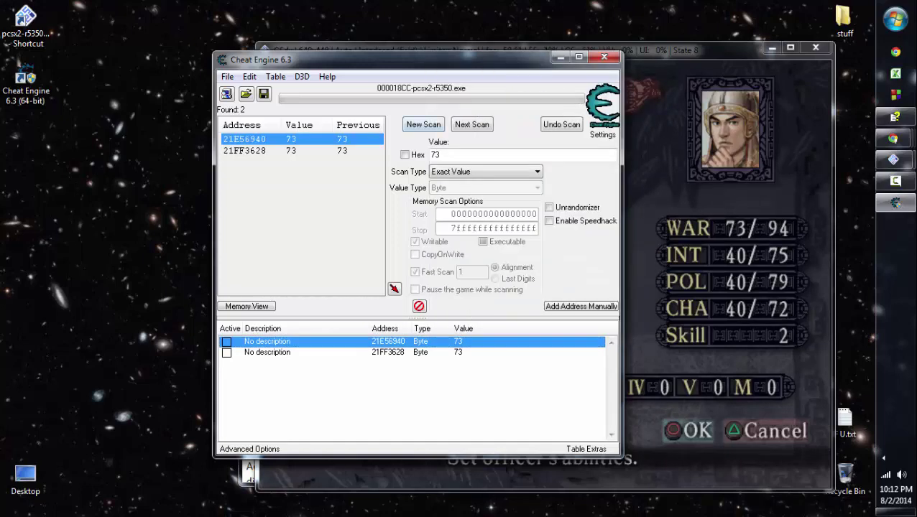
# Clear the scan results for a new scan and select the 21E56940 entry in the cheat table
pyautogui.click(423, 124)
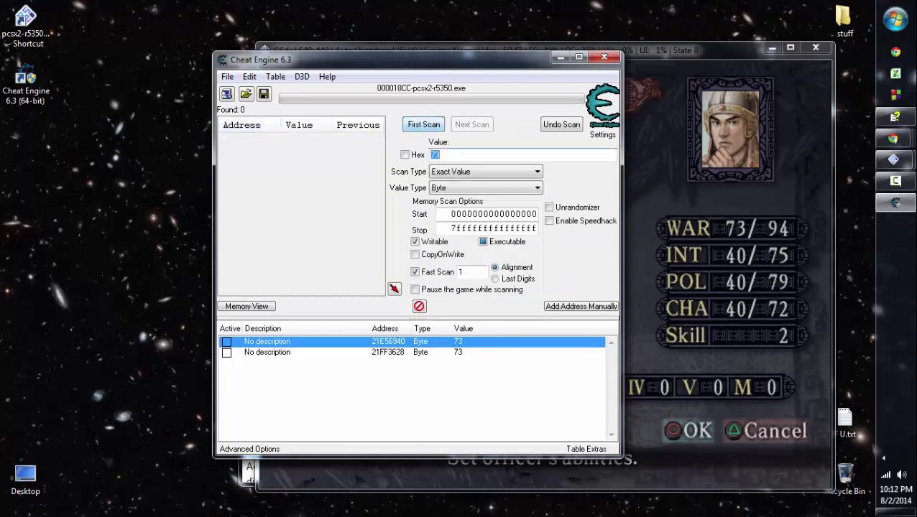
pyautogui.click(307, 352)
pyautogui.click(308, 342)
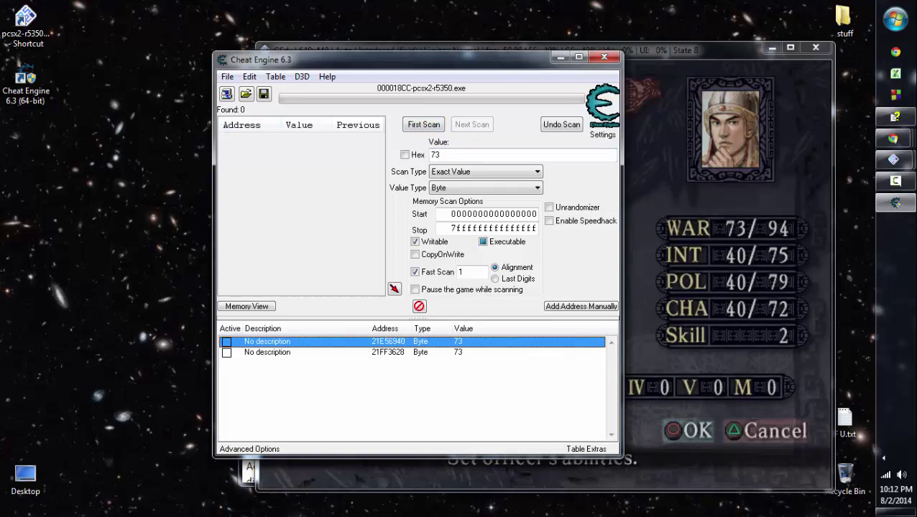
# Save the cheat table again under its existing file name, overwriting the earlier file
pyautogui.click(264, 94)
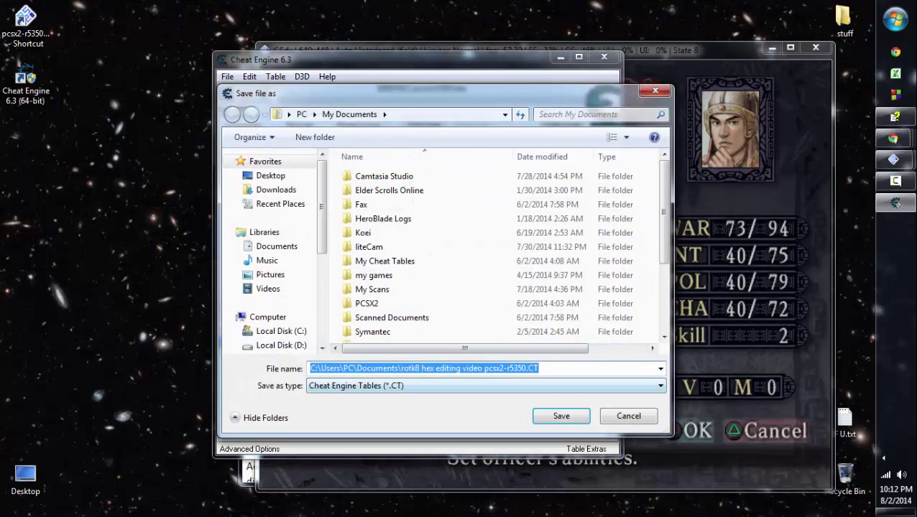
pyautogui.click(561, 416)
pyautogui.click(476, 269)
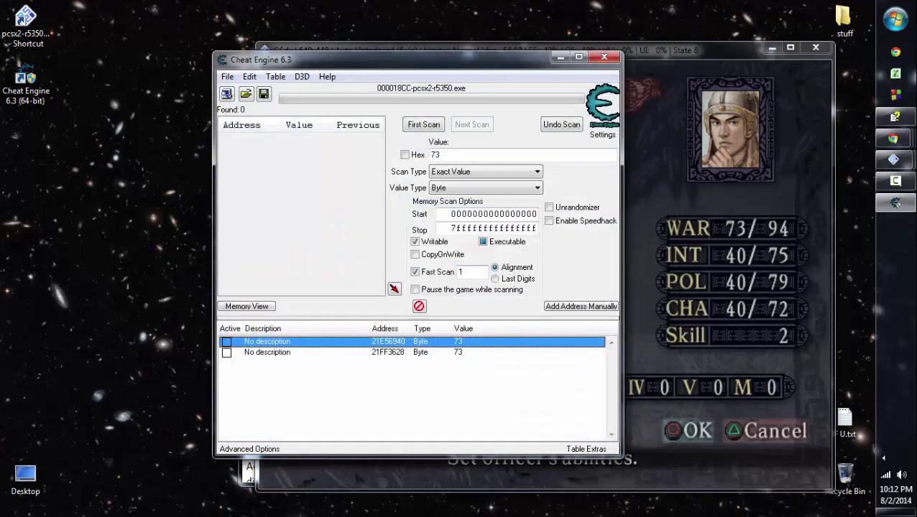
# Browse the memory region of the 21E56940 entry and move the Memory Viewer over the main Cheat Engine window
pyautogui.rightClick(460, 342)
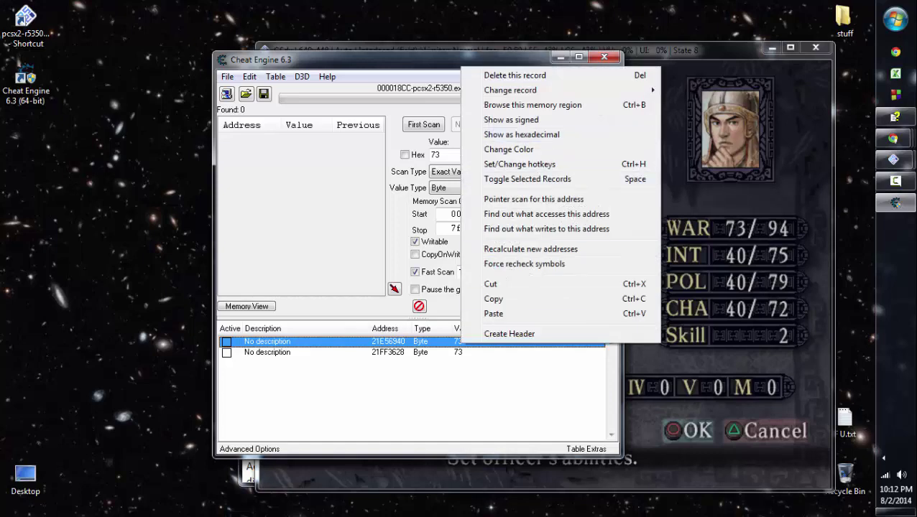
pyautogui.click(458, 352)
pyautogui.click(431, 341)
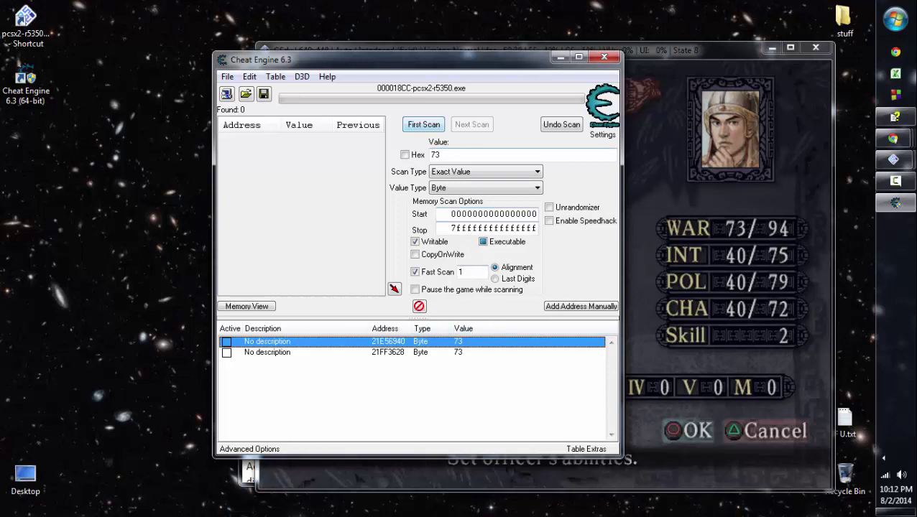
pyautogui.rightClick(436, 342)
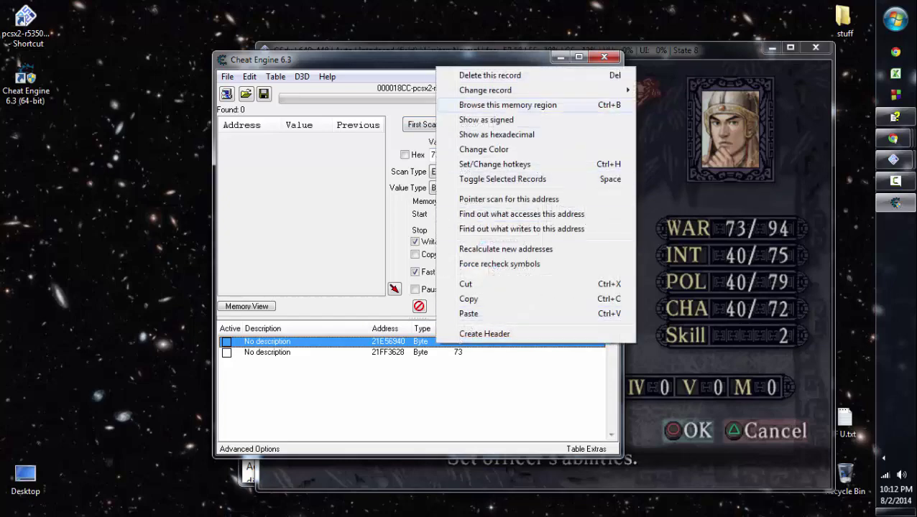
pyautogui.click(507, 105)
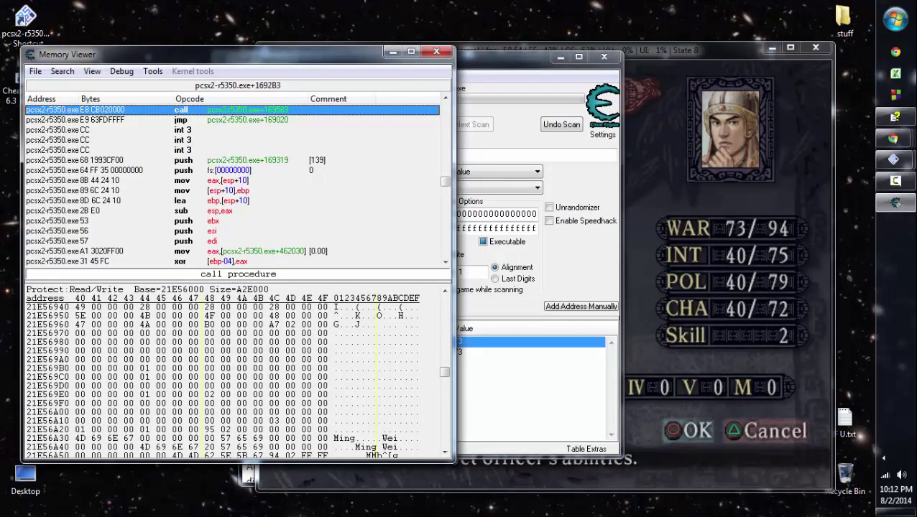
pyautogui.moveTo(216, 54); pyautogui.dragTo(391, 52)
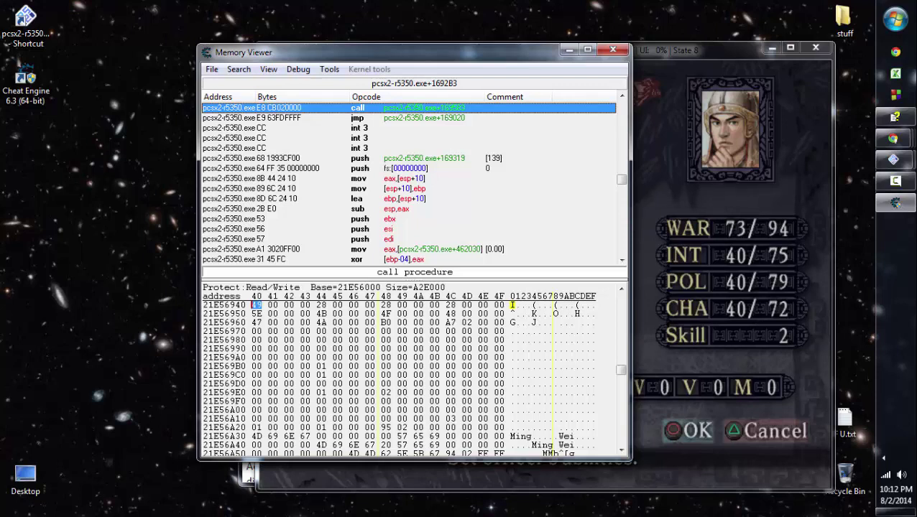
# Examine the ability bytes following the WAR byte at 21E56940 and the rows above it, and close the Memory Viewer
pyautogui.click(320, 305)
pyautogui.click(385, 305)
pyautogui.click(450, 305)
pyautogui.scroll(1, 450, 305)
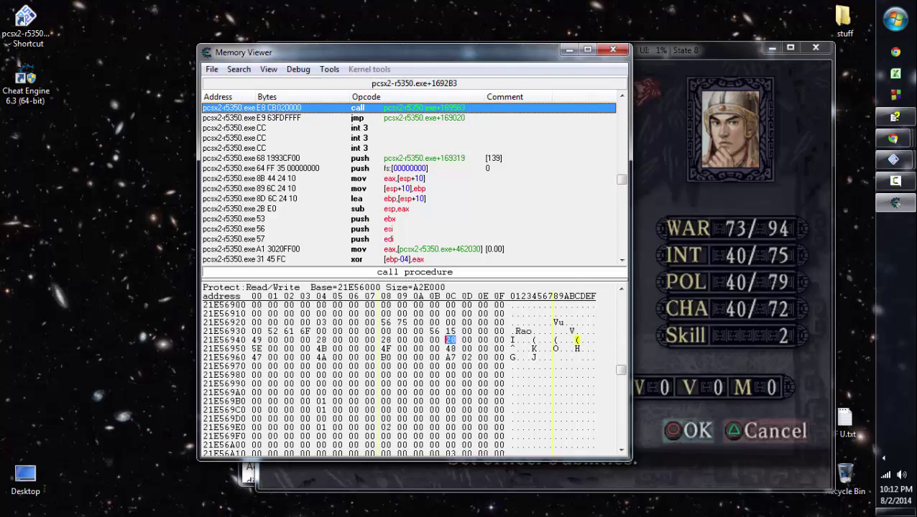
pyautogui.scroll(-1, 410, 370)
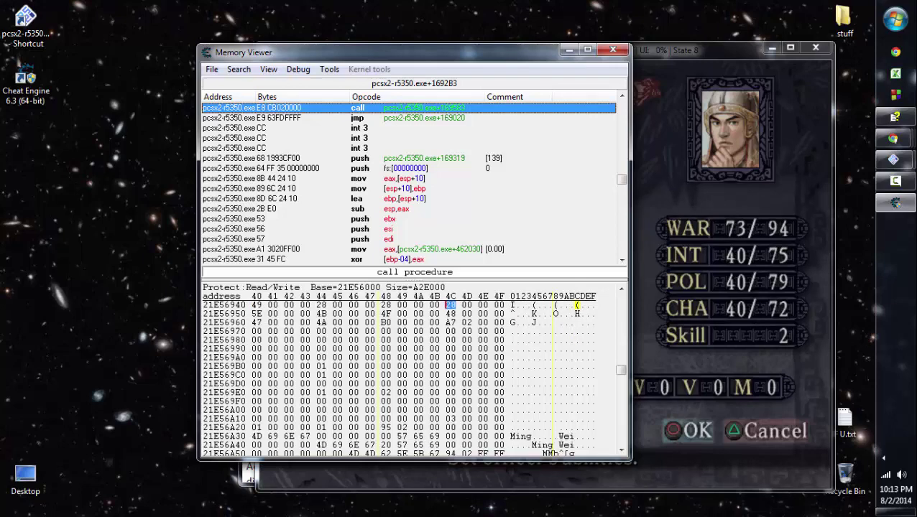
pyautogui.click(621, 288)
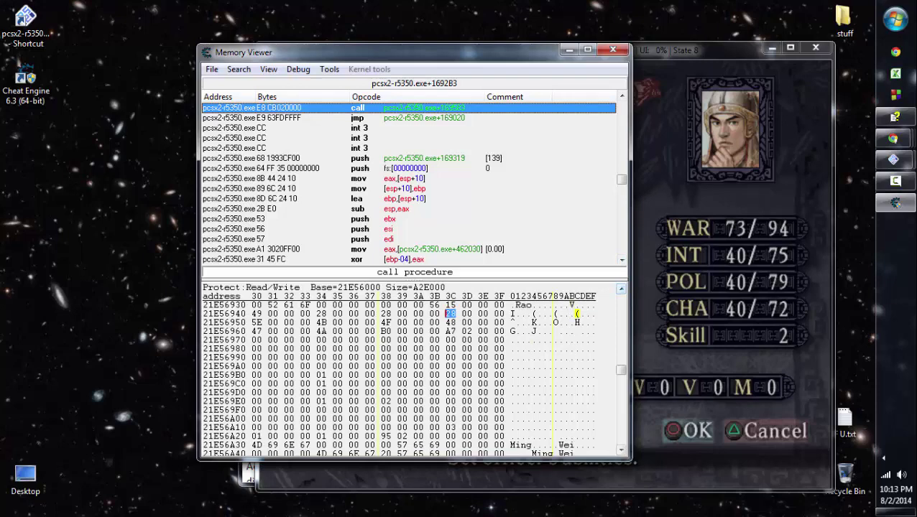
pyautogui.click(612, 49)
pyautogui.click(611, 51)
# Browse the memory region of the 21FF3628 entry, examine the bytes around it, and close the Memory Viewer
pyautogui.rightClick(421, 351)
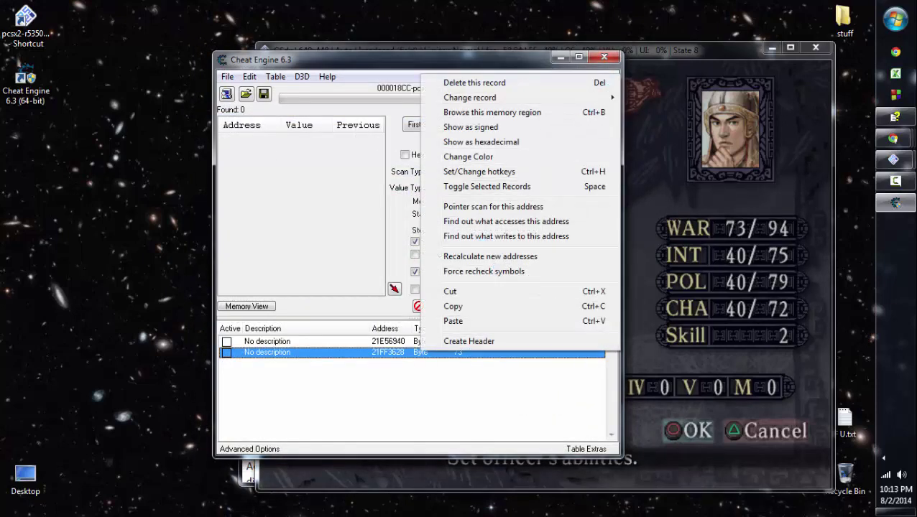
pyautogui.click(492, 113)
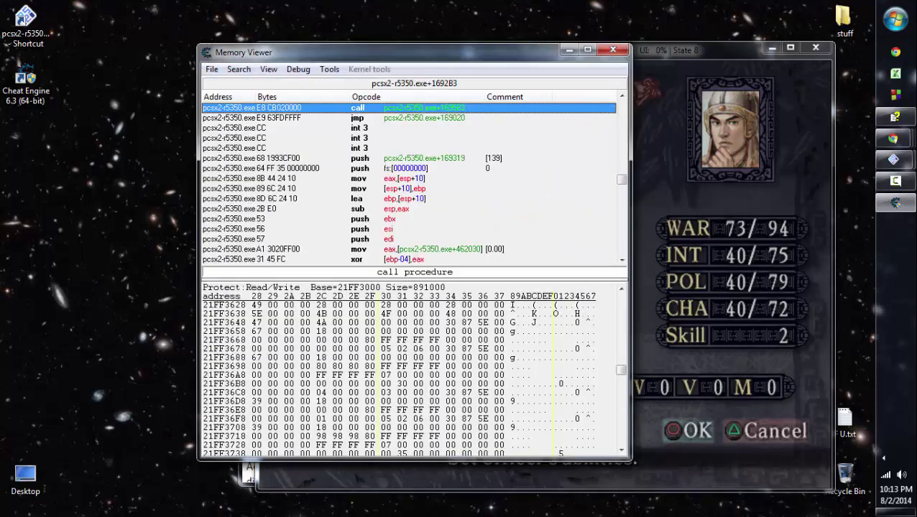
pyautogui.click(321, 305)
pyautogui.click(385, 305)
pyautogui.scroll(8, 410, 370)
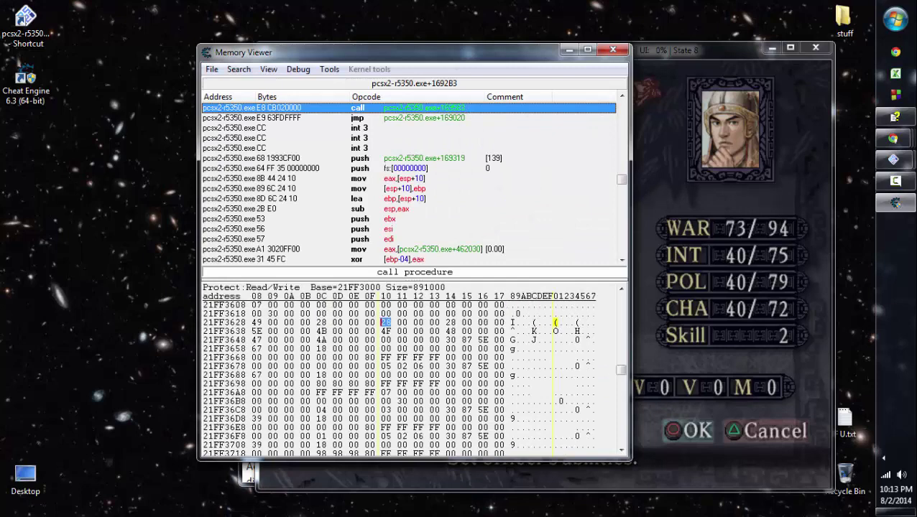
pyautogui.scroll(-2, 402, 374)
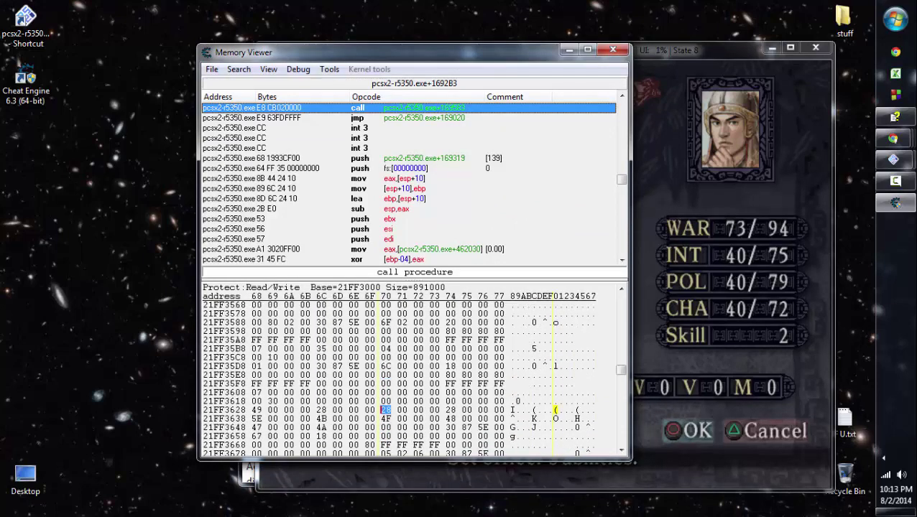
pyautogui.scroll(-4, 403, 374)
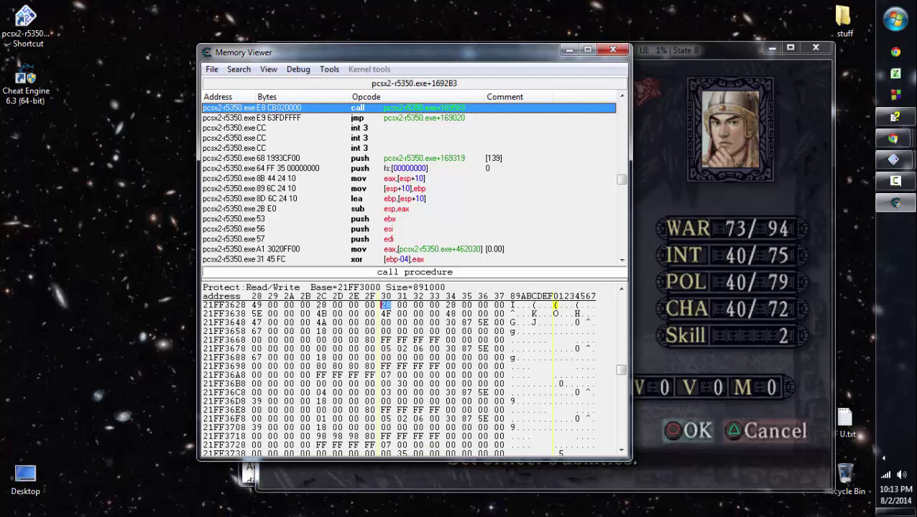
pyautogui.scroll(4, 402, 374)
pyautogui.scroll(-1, 403, 374)
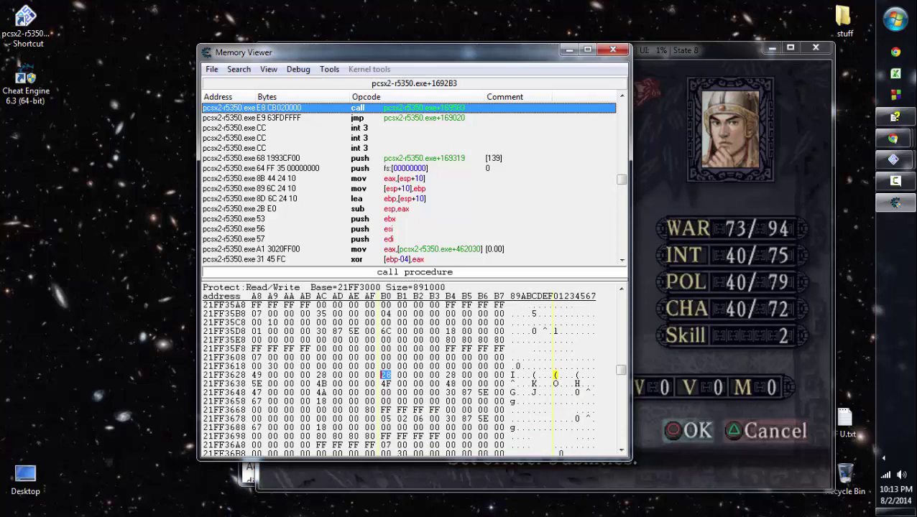
pyautogui.click(613, 49)
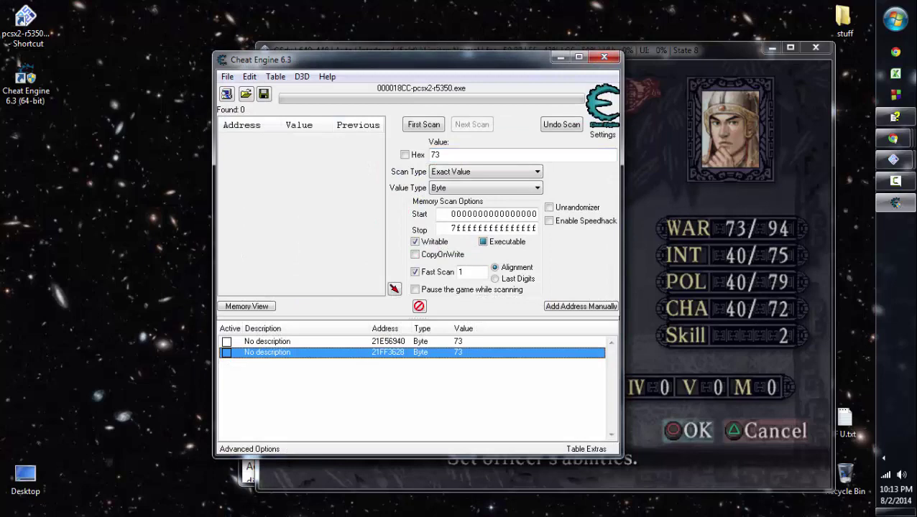
# Browse the memory region of 21E56940 again and examine the officer's name text stored just before the WAR byte
pyautogui.rightClick(440, 341)
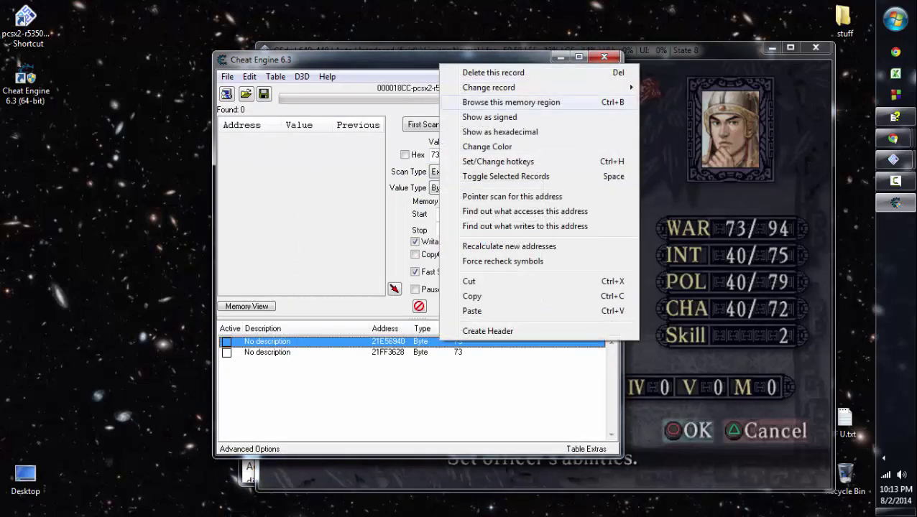
pyautogui.click(511, 102)
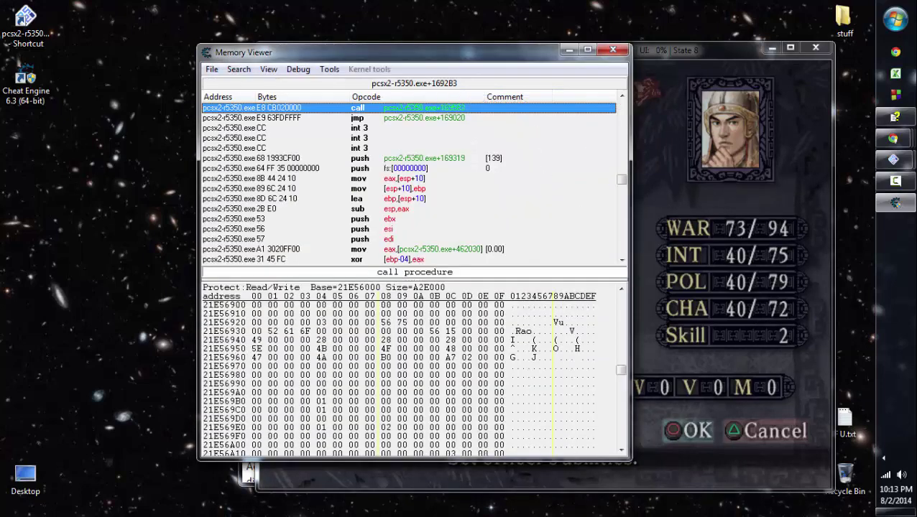
pyautogui.click(621, 450)
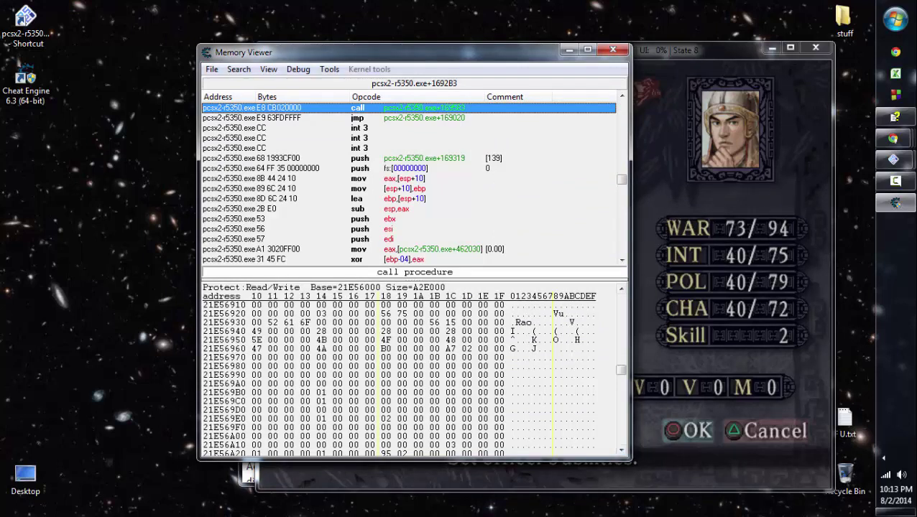
pyautogui.click(556, 313)
pyautogui.click(571, 322)
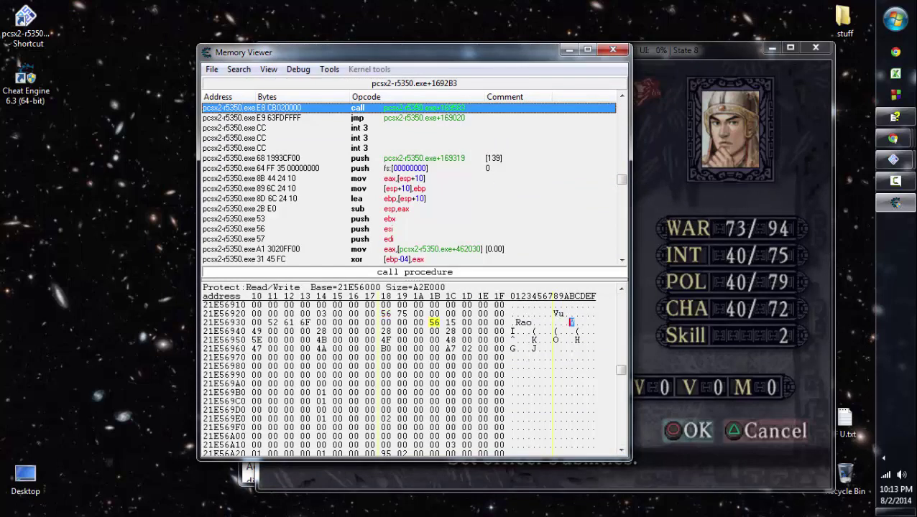
pyautogui.click(528, 322)
pyautogui.click(621, 450)
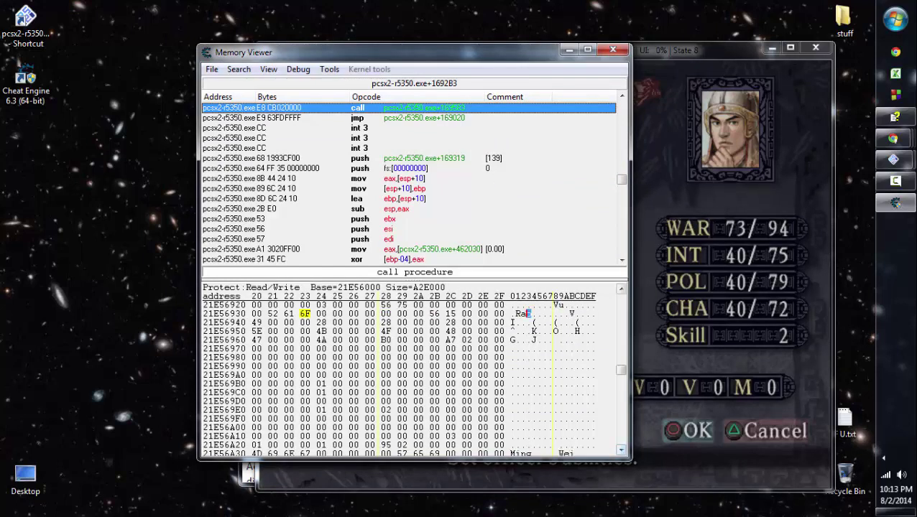
# Raise the new officer's WAR to 74 in the game and select the byte at 21E56940 in the Memory Viewer
pyautogui.moveTo(402, 52); pyautogui.dragTo(243, 48)
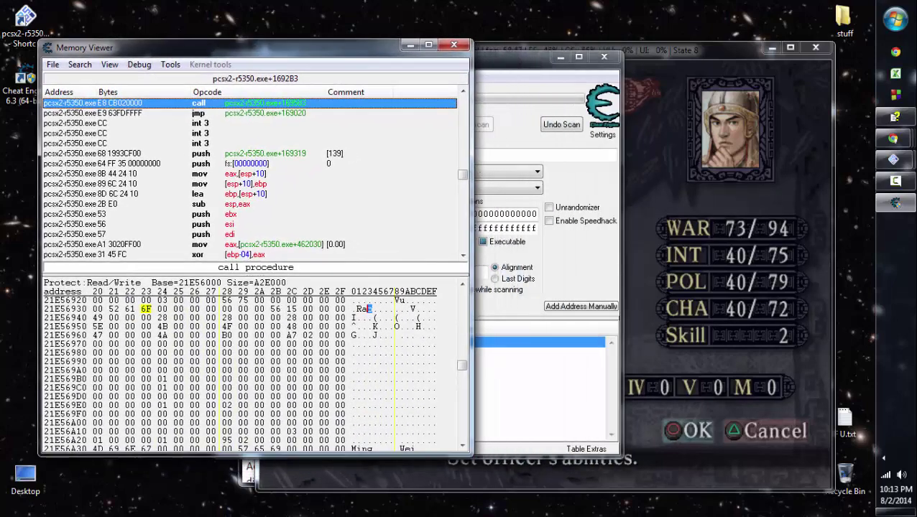
pyautogui.click(668, 190)
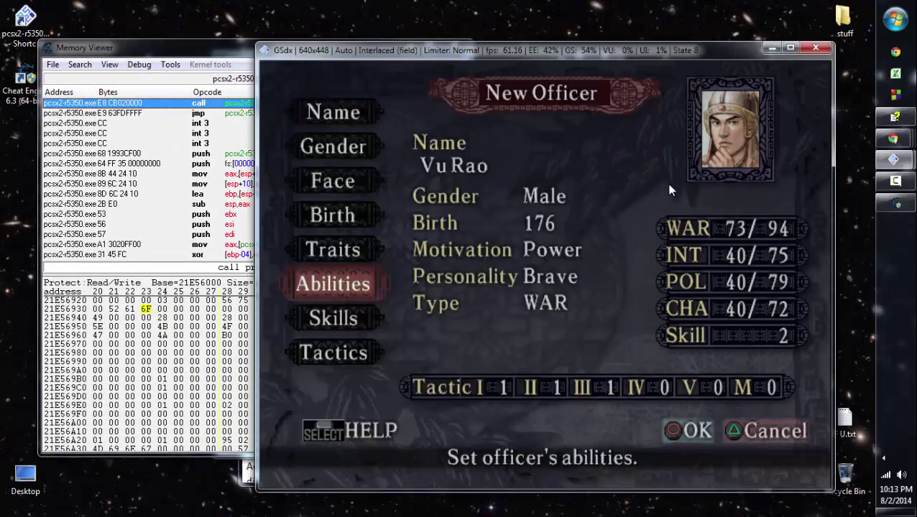
pyautogui.press('Return')
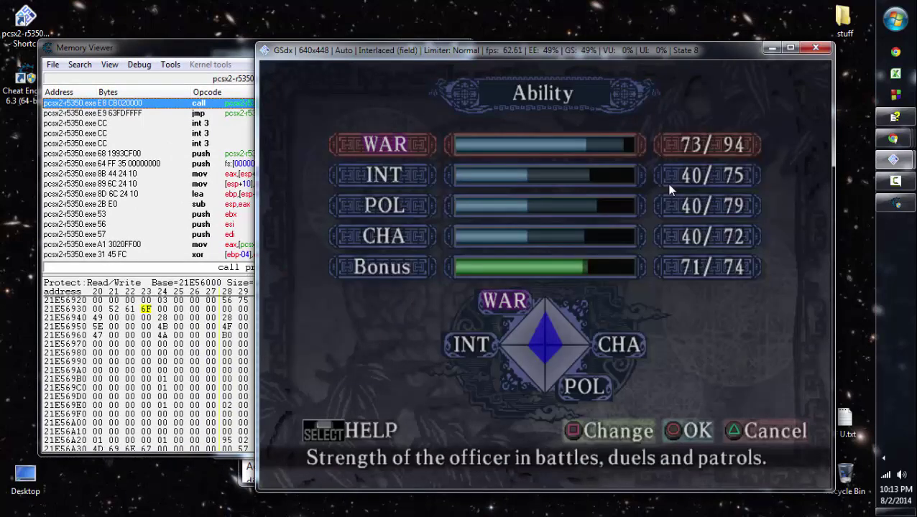
pyautogui.press('Right')
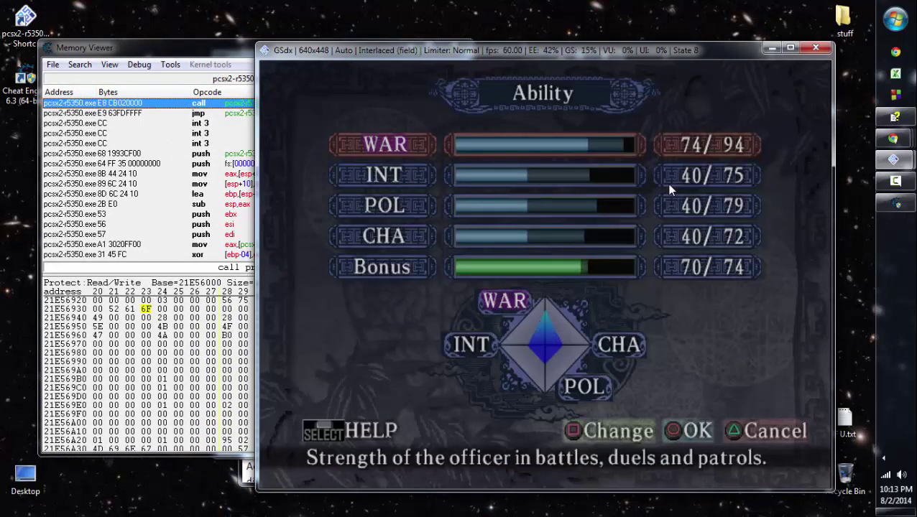
pyautogui.press('Return')
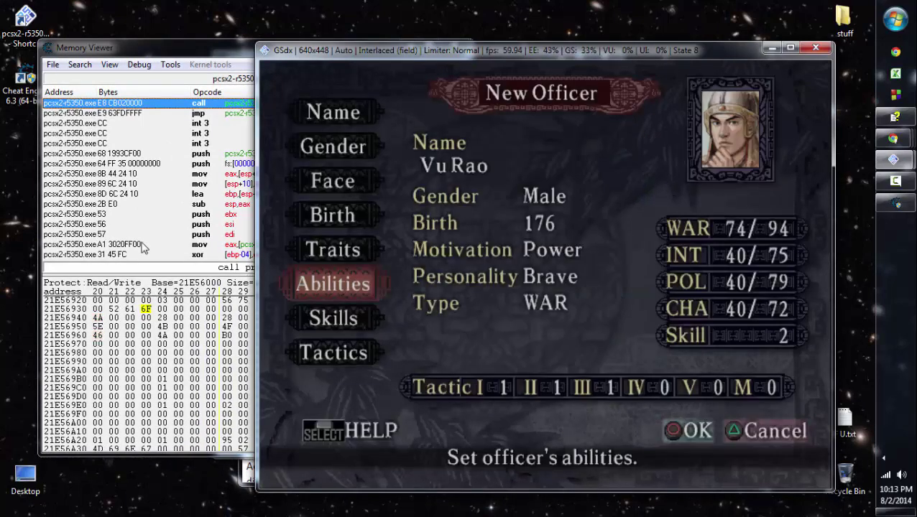
pyautogui.click(97, 318)
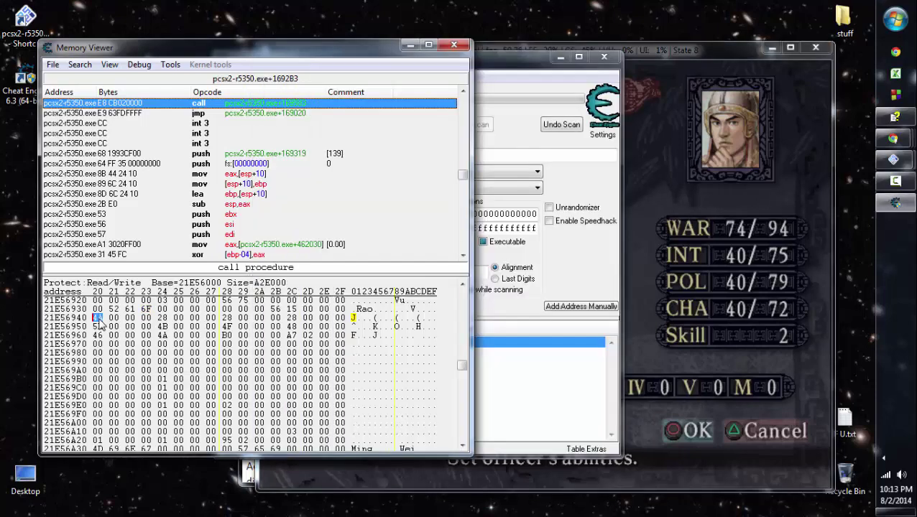
# Reopen the officer's Ability screen in the game and arrange the game window beside the Memory Viewer's hex bytes
pyautogui.hotkey('alt', 'Tab')
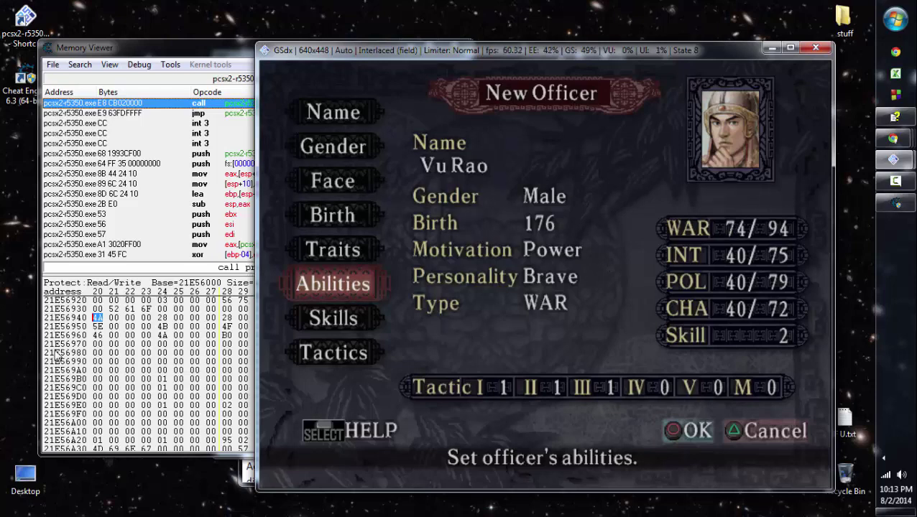
pyautogui.press('x')
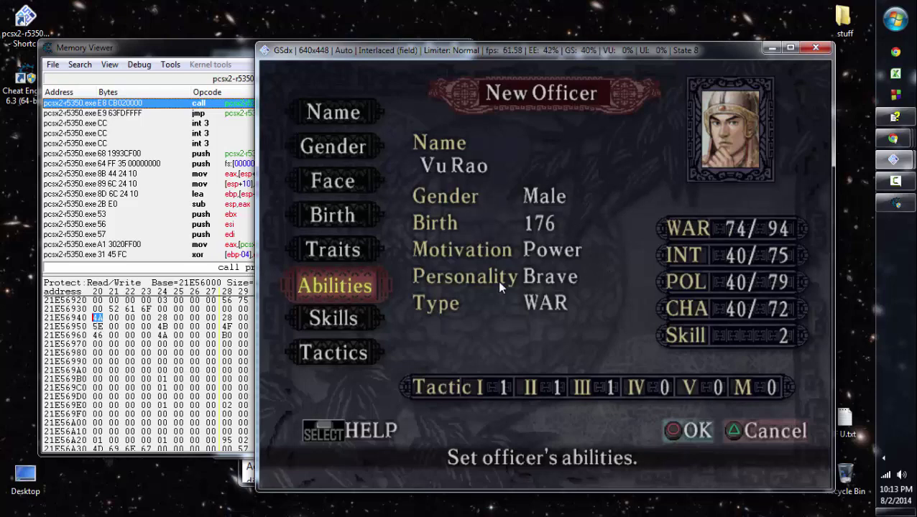
pyautogui.moveTo(230, 56); pyautogui.dragTo(201, 53)
pyautogui.click(483, 58)
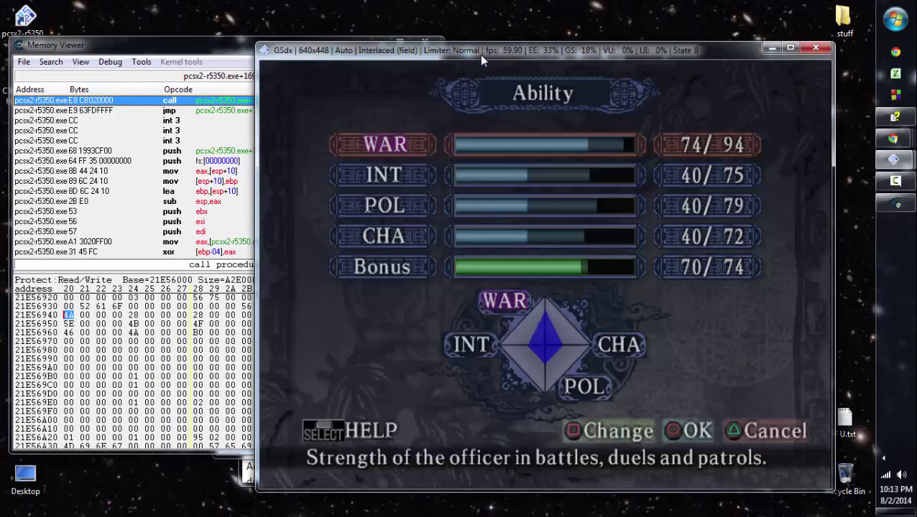
pyautogui.moveTo(479, 55); pyautogui.dragTo(546, 53)
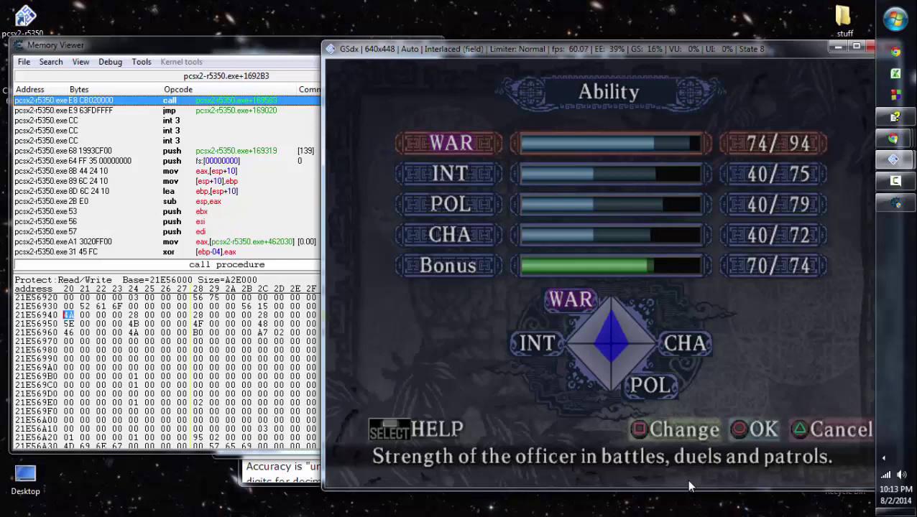
# Reroll the officer's ability values repeatedly on the Ability screen and cancel back to the New Officer screen
pyautogui.press('a')
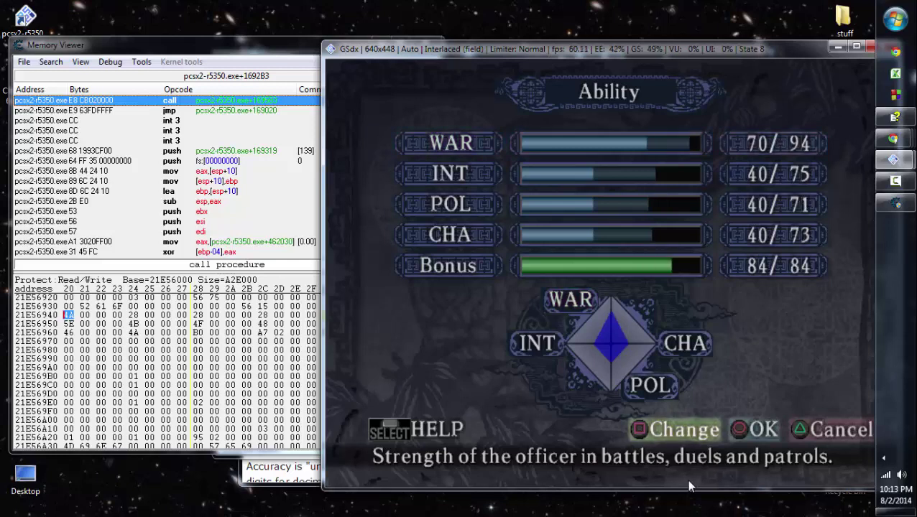
pyautogui.press('a')
pyautogui.press('a')
pyautogui.press('a')
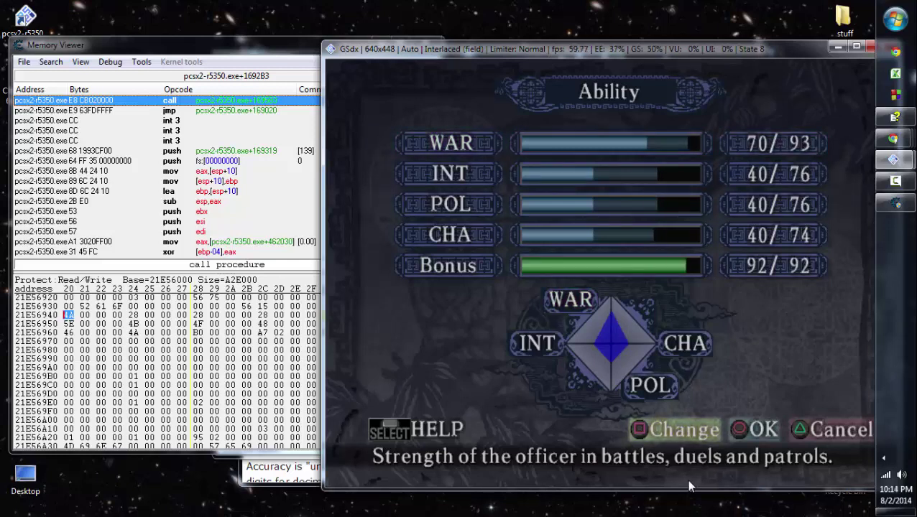
pyautogui.press('a')
pyautogui.press('a')
pyautogui.press('a')
pyautogui.press('a')
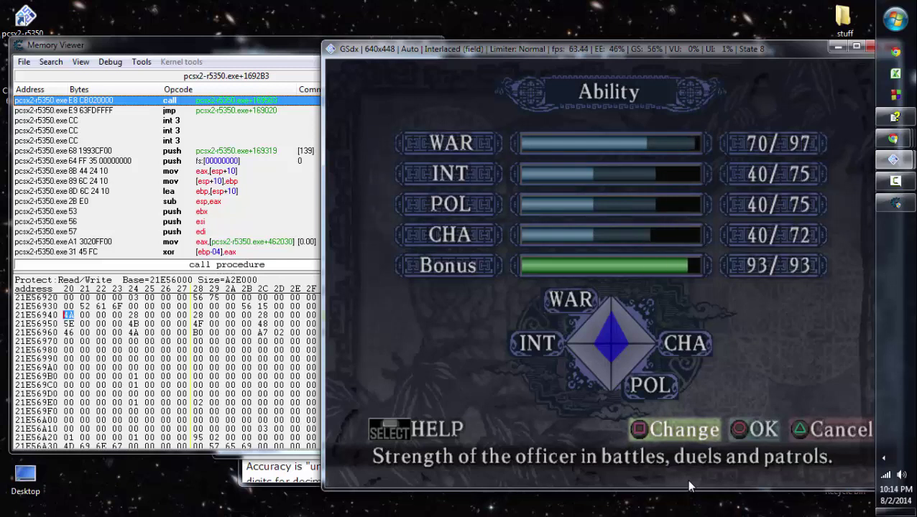
pyautogui.press('a')
pyautogui.press('a')
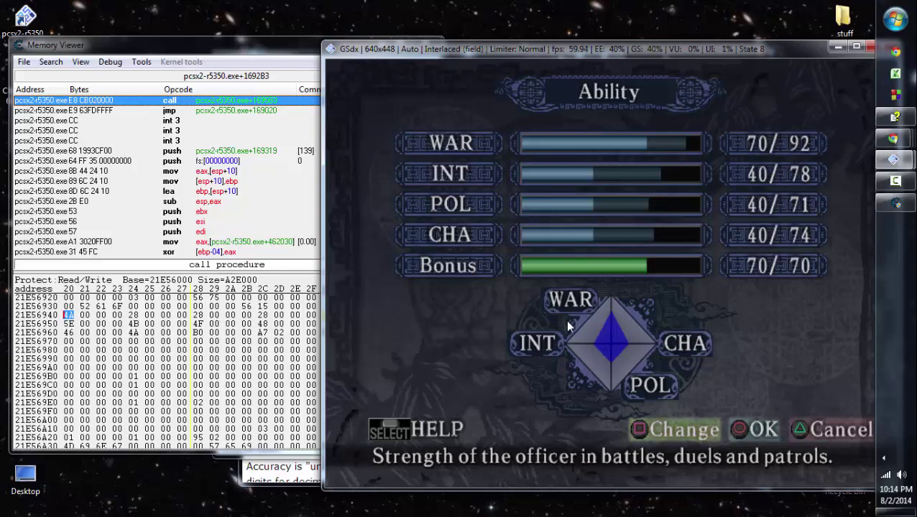
pyautogui.press('s')
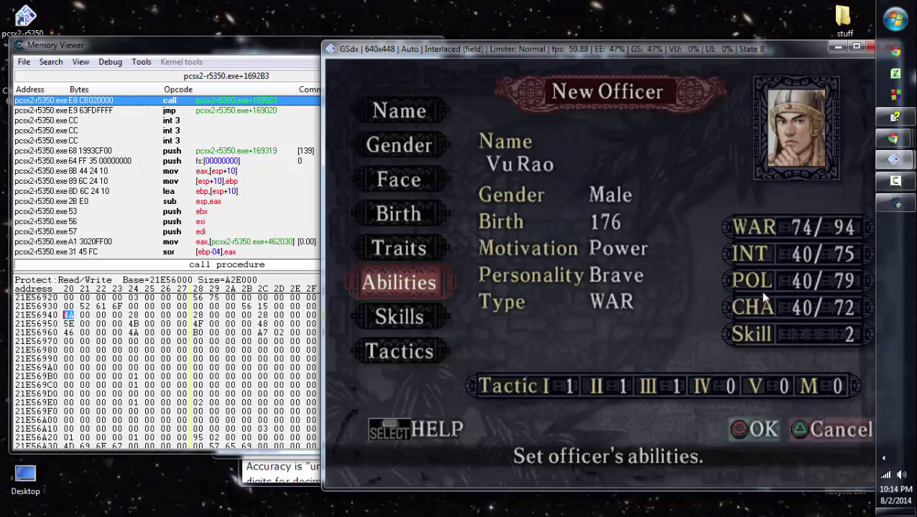
# Reopen the officer's Ability screen in the game, reroll the ability values twice and accept the new set
pyautogui.press('Return')
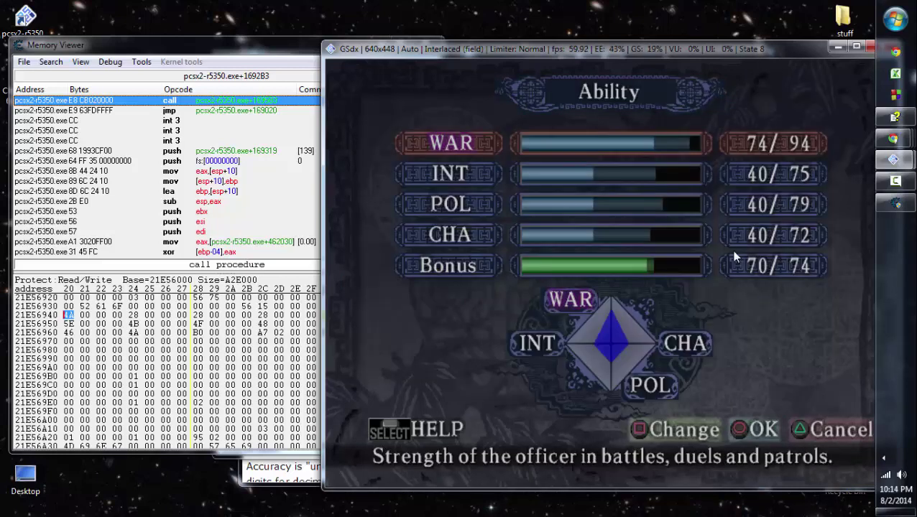
pyautogui.press('a')
pyautogui.press('a')
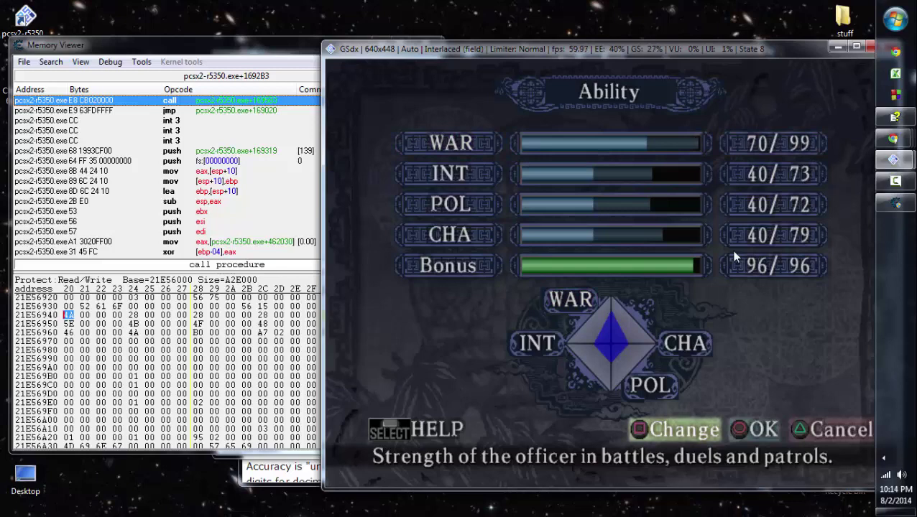
pyautogui.press('Return')
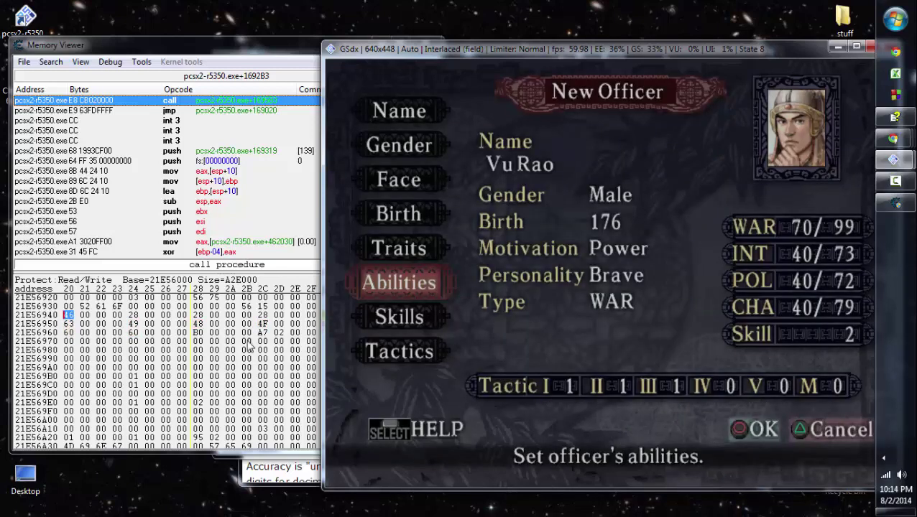
# Examine the bytes in rows 21E56950 and 21E56960 against the officer's maximum ability values in the game
pyautogui.click(69, 324)
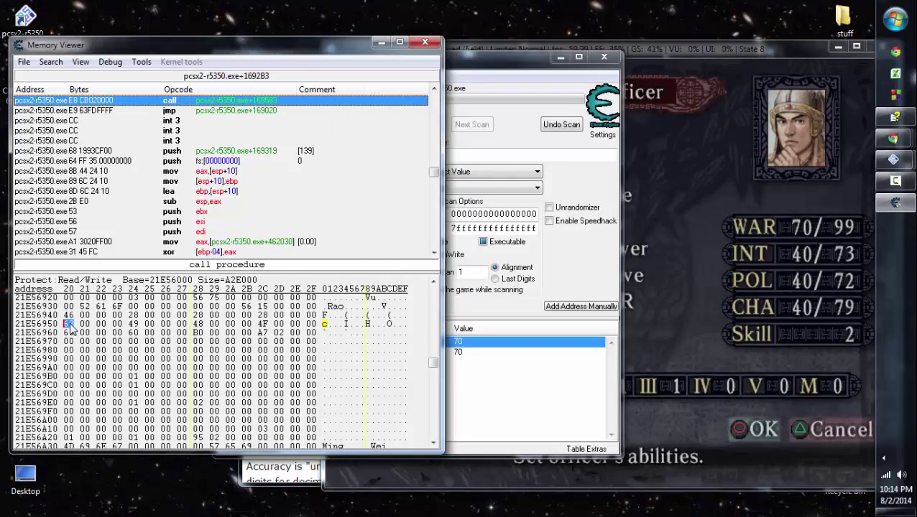
pyautogui.press('Right')
pyautogui.press('Right')
pyautogui.press('Right')
pyautogui.press('Right')
pyautogui.press('Right')
pyautogui.press('Right')
pyautogui.press('Right')
pyautogui.press('Right')
pyautogui.press('Down')
pyautogui.press('Right')
pyautogui.press('Right')
pyautogui.press('Right')
pyautogui.press('Right')
pyautogui.press('Left')
pyautogui.press('Left')
pyautogui.press('Left')
pyautogui.press('Left')
pyautogui.press('Up')
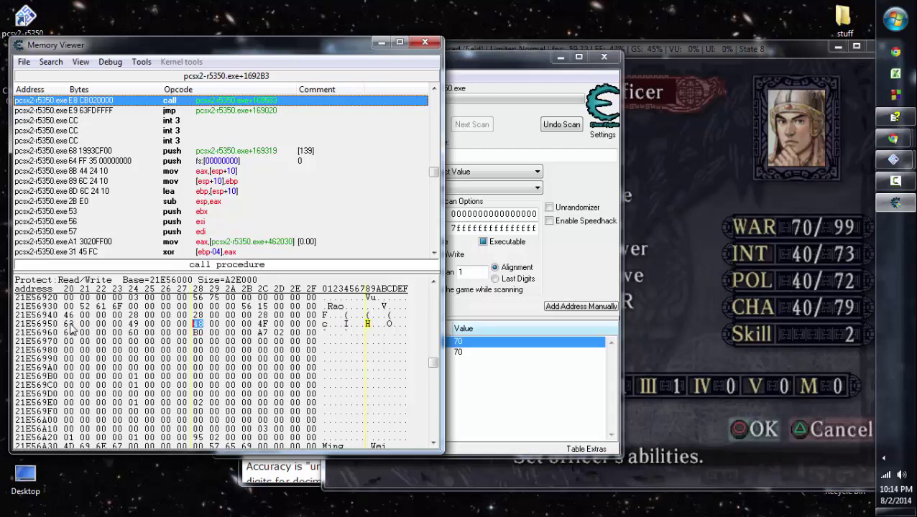
# Return to the game, reroll the officer's abilities twice more and accept them back to the New Officer screen
pyautogui.click(644, 263)
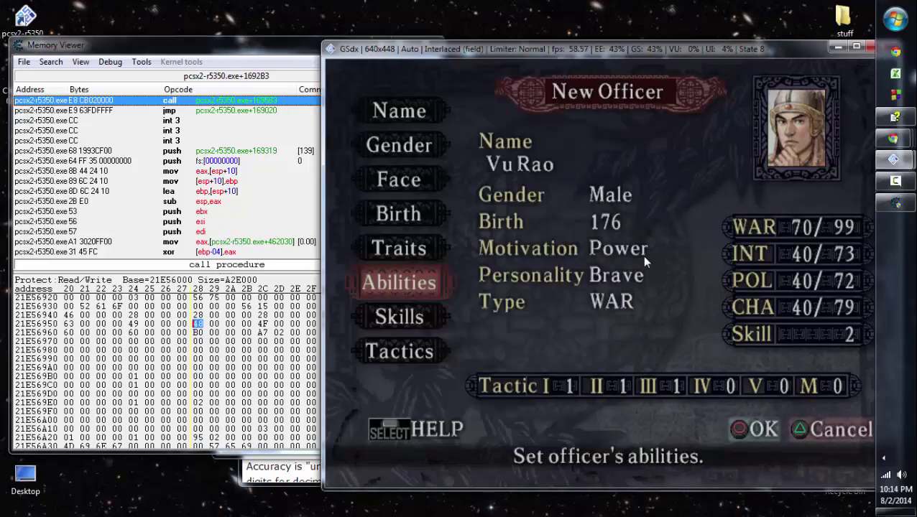
pyautogui.press('x')
pyautogui.press('a')
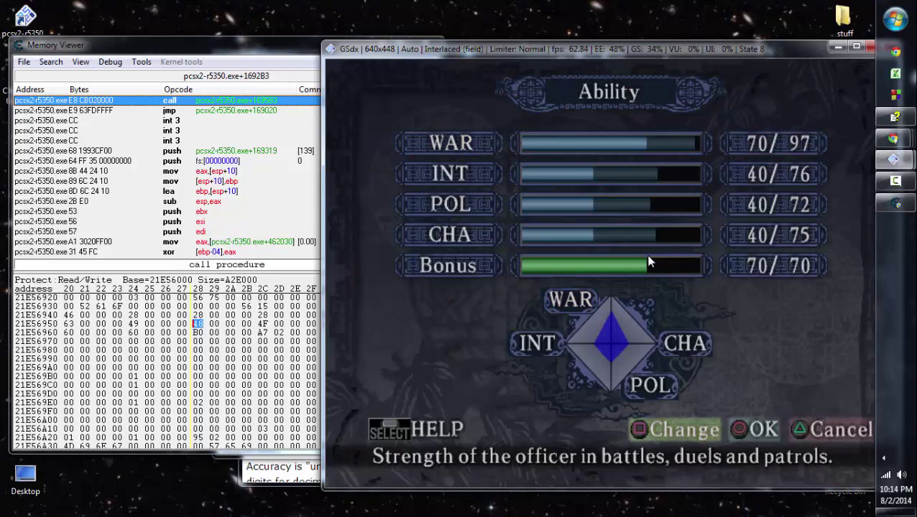
pyautogui.press('a')
pyautogui.press('Return')
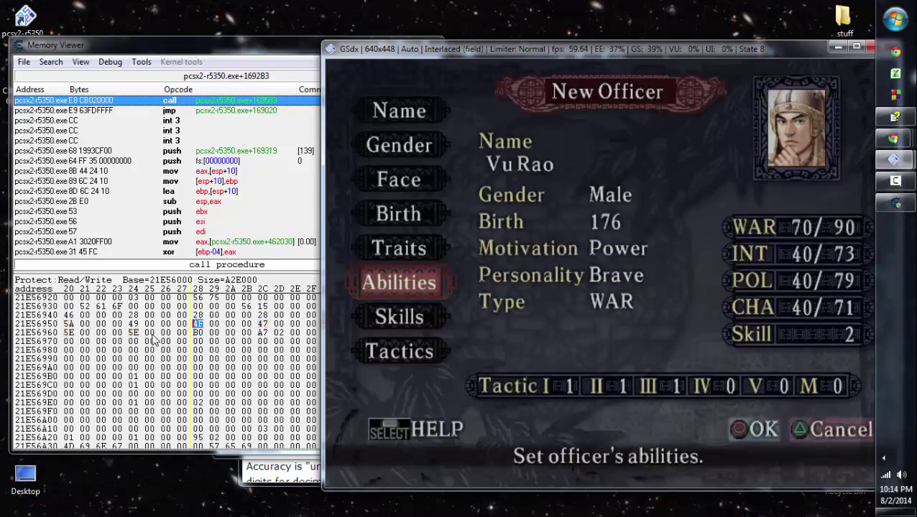
# Examine the rerolled bytes of row 21E56950 one by one from the WAR maximum to the CHA maximum
pyautogui.click(69, 331)
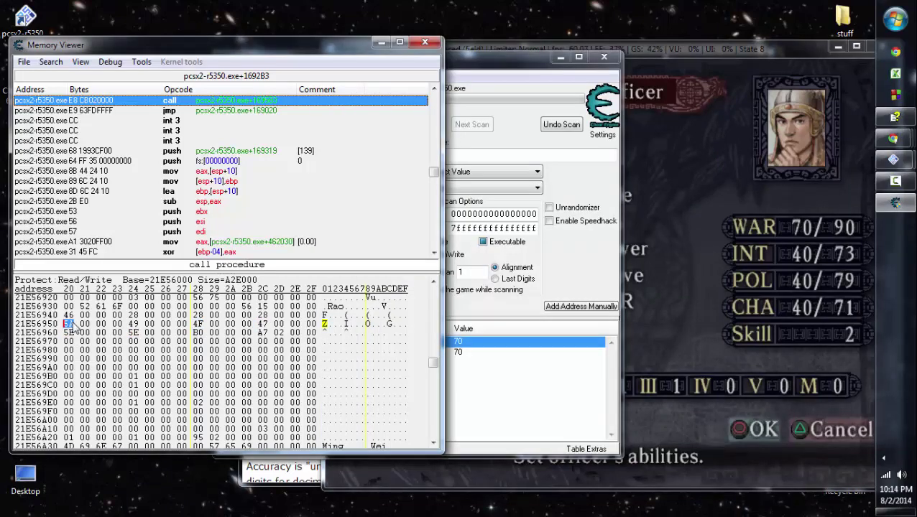
pyautogui.press('Right')
pyautogui.press('Right')
pyautogui.press('Right')
pyautogui.press('Right')
pyautogui.press('Up')
pyautogui.press('Right')
pyautogui.press('Right')
pyautogui.press('Right')
pyautogui.press('Right')
pyautogui.press('Right')
pyautogui.press('Right')
pyautogui.press('Right')
pyautogui.press('Right')
# Reopen the Ability screen in the game and compare the WAR maximum with the byte at 21E56950
pyautogui.click(725, 208)
pyautogui.press('x')
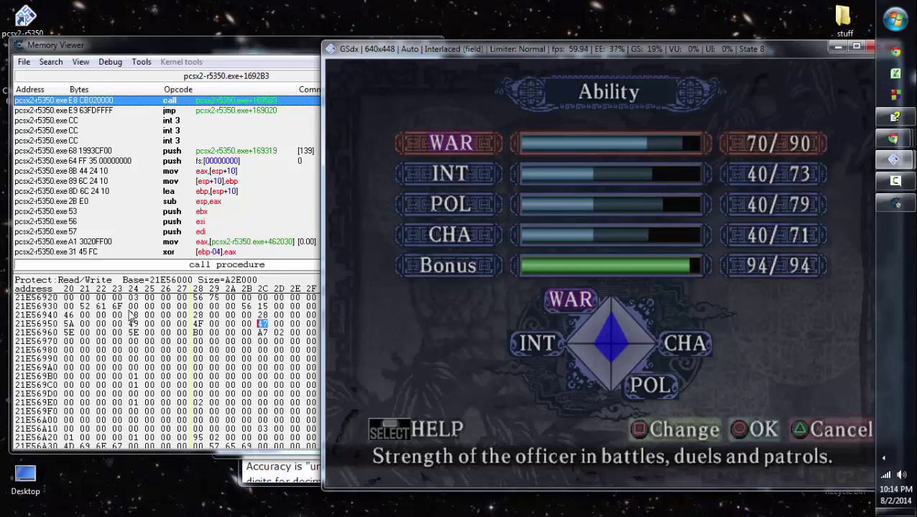
pyautogui.click(69, 325)
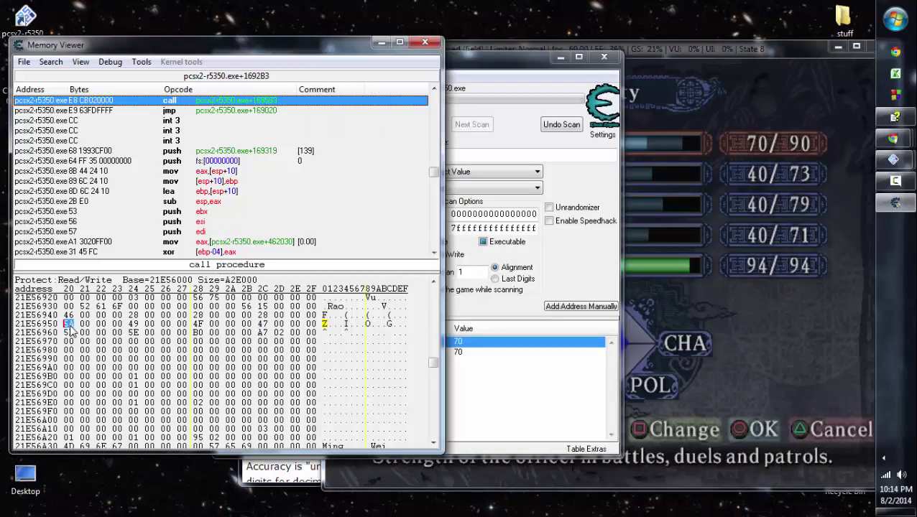
pyautogui.hotkey('alt', 'Tab')
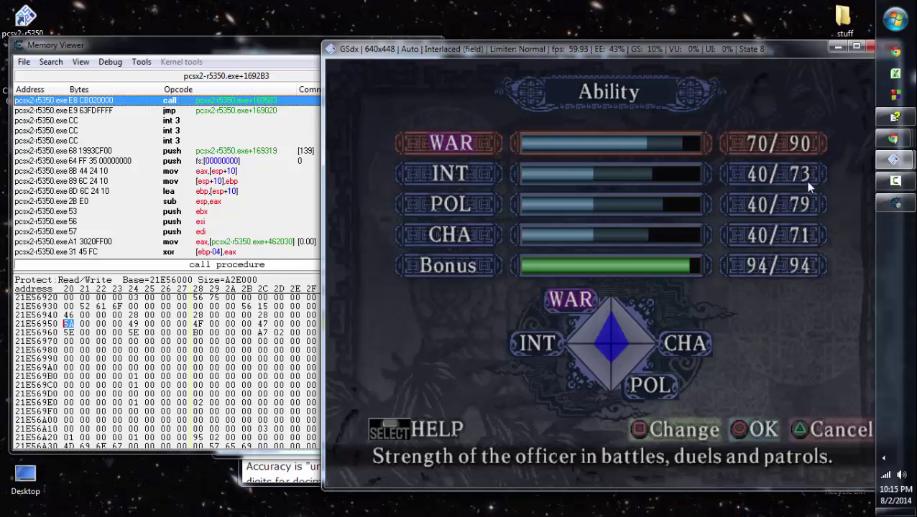
# Compare the current ability bytes in row 21E56940 and the maximum ability bytes in row 21E56950 with the Ability screen
pyautogui.click(134, 324)
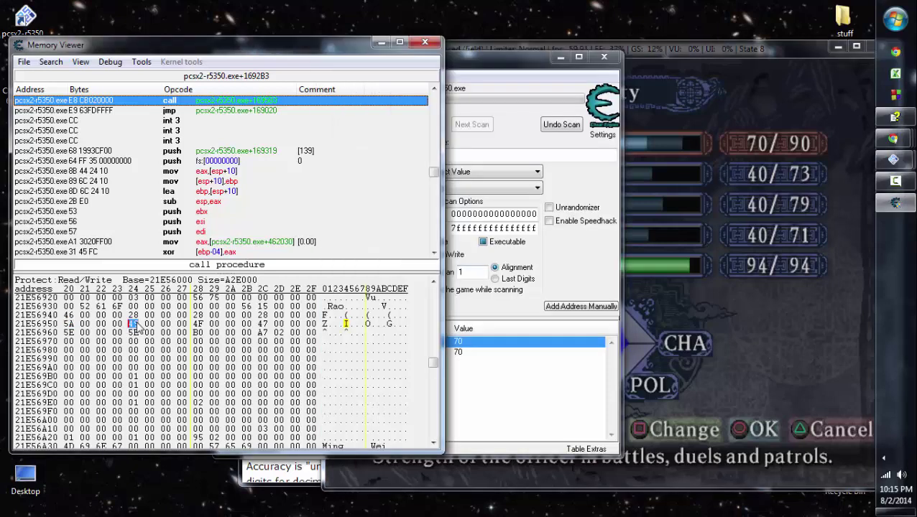
pyautogui.press('Right')
pyautogui.press('Right')
pyautogui.press('Right')
pyautogui.press('Right')
pyautogui.press('Right')
pyautogui.press('Right')
pyautogui.press('Right')
pyautogui.press('Right')
pyautogui.press('Up')
pyautogui.press('Left')
pyautogui.press('Left')
pyautogui.press('Left')
pyautogui.press('Left')
pyautogui.press('Left')
pyautogui.press('Left')
pyautogui.press('Left')
pyautogui.press('Left')
pyautogui.press('Left')
pyautogui.press('Left')
pyautogui.press('Left')
pyautogui.press('Left')
pyautogui.press('Down')
pyautogui.press('Right')
pyautogui.press('Right')
pyautogui.press('Right')
pyautogui.press('Right')
pyautogui.press('Right')
pyautogui.press('Right')
pyautogui.press('Right')
pyautogui.press('Right')
pyautogui.press('Right')
pyautogui.press('Right')
pyautogui.press('Right')
pyautogui.press('Right')
# Examine the bytes at 21E56960 and 21E56964 and compare them with the Bonus values on the Ability screen
pyautogui.press('Down')
pyautogui.press('Left')
pyautogui.press('Left')
pyautogui.press('Left')
pyautogui.press('Left')
pyautogui.press('Left')
pyautogui.press('Left')
pyautogui.press('Left')
pyautogui.press('Left')
pyautogui.press('Left')
pyautogui.press('Left')
pyautogui.press('Left')
pyautogui.press('Left')
pyautogui.click(135, 331)
pyautogui.click(627, 264)
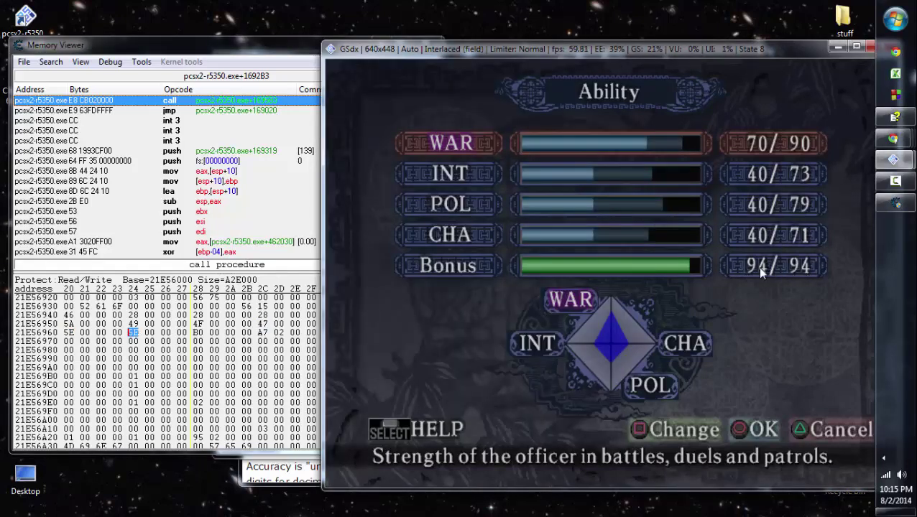
# Raise the officer's CHA to 41 on the Ability screen and accept the change
pyautogui.press('Down')
pyautogui.press('Down')
pyautogui.press('Down')
pyautogui.press('Down')
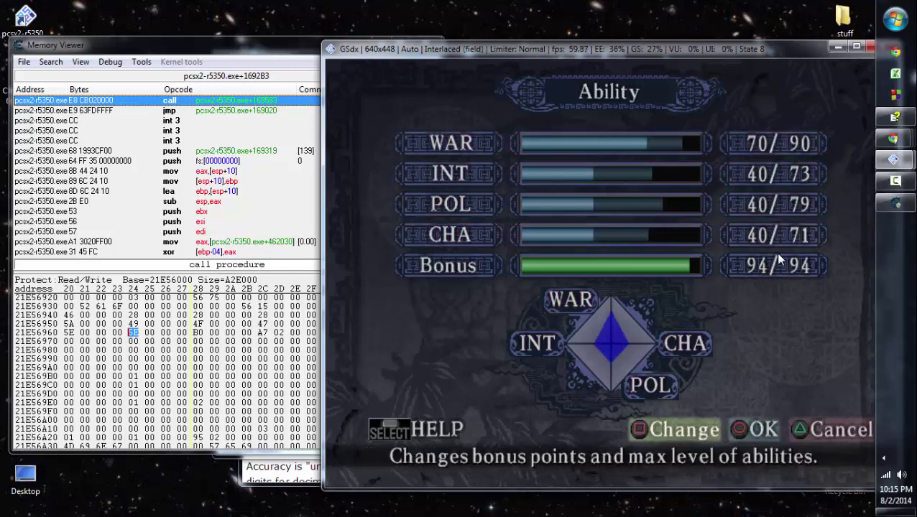
pyautogui.press('Up')
pyautogui.press('Up')
pyautogui.press('Down')
pyautogui.press('Right')
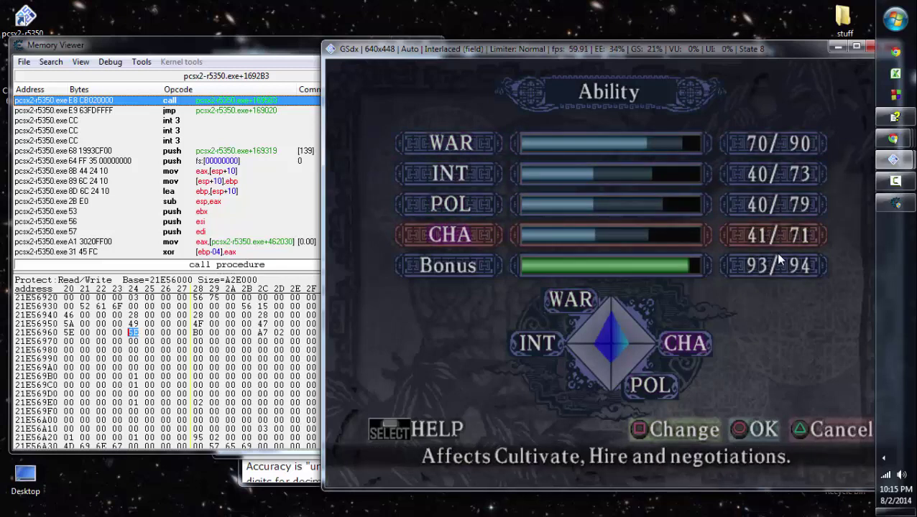
pyautogui.press('Return')
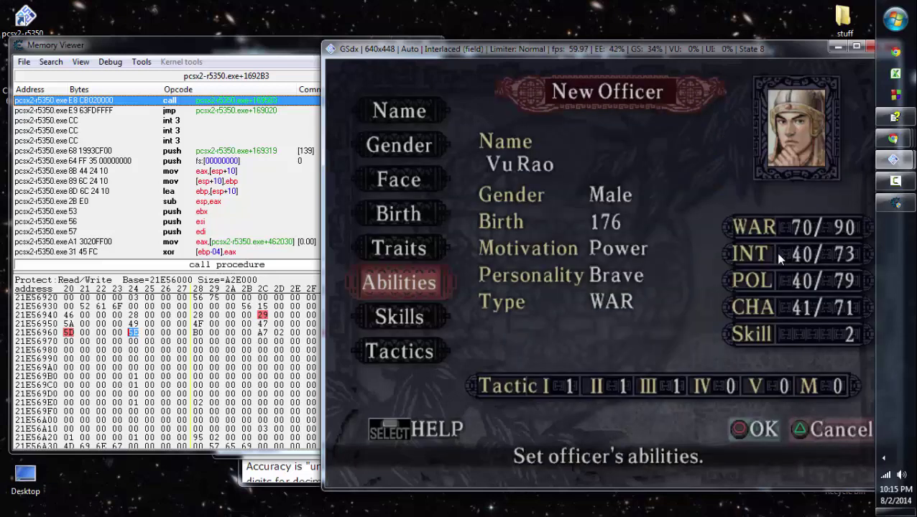
# Inspect the remaining bonus byte at 21E56960 and the CHA maximum byte at 21E5695C, then return to the game
pyautogui.click(69, 334)
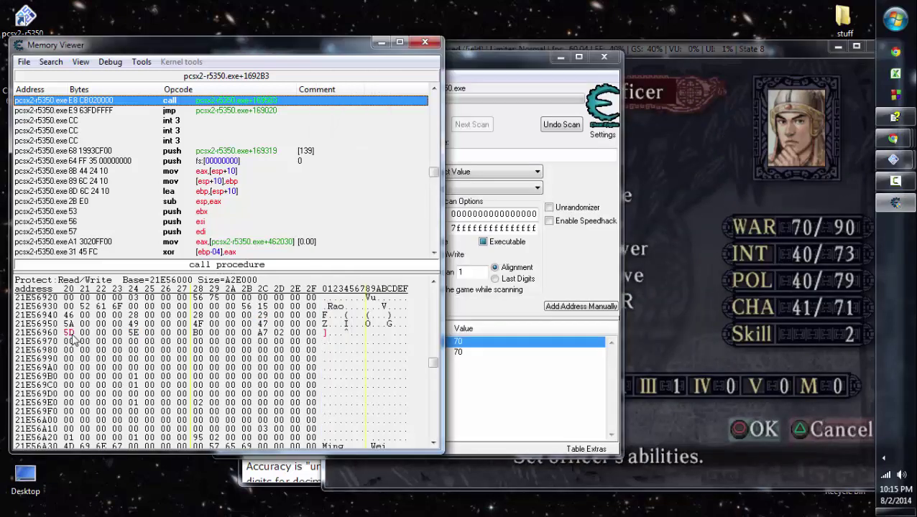
pyautogui.press('Left')
pyautogui.press('Left')
pyautogui.press('Left')
pyautogui.press('Left')
pyautogui.click(668, 222)
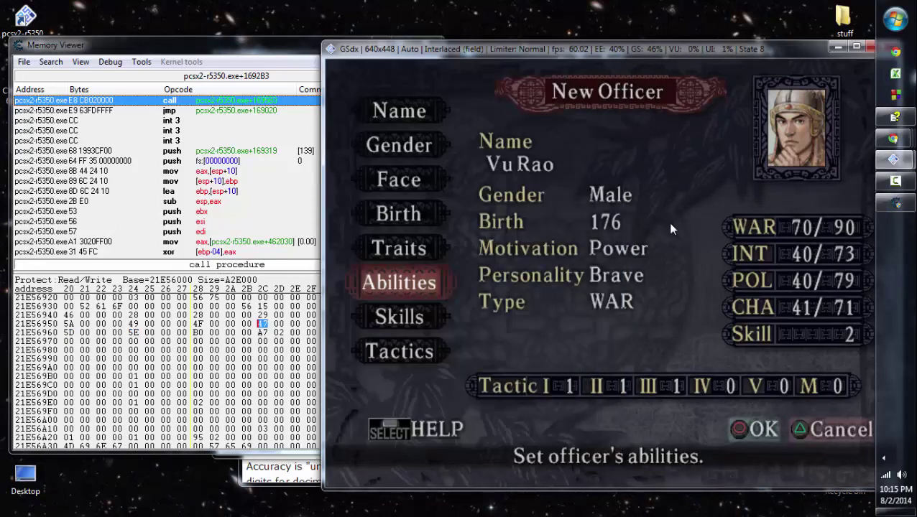
# Start adding address 21E56928, where the officer's name text begins, to Cheat Engine's address list
pyautogui.click(292, 44)
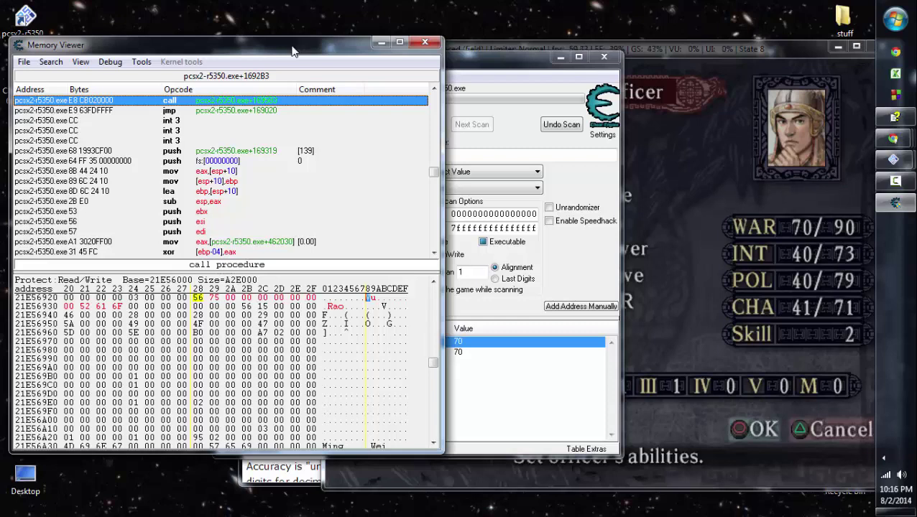
pyautogui.hotkey('shift', 'F10')
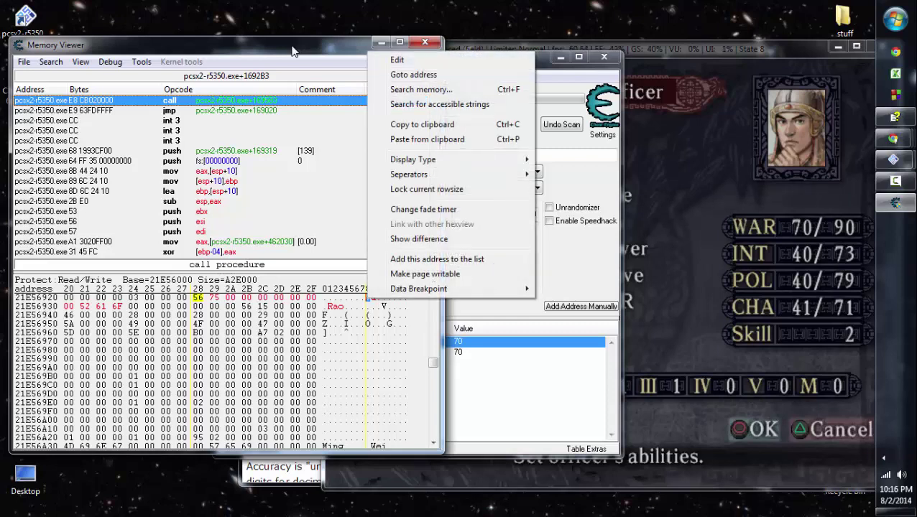
pyautogui.press('Up')
pyautogui.press('Up')
pyautogui.press('Up')
pyautogui.press('Return')
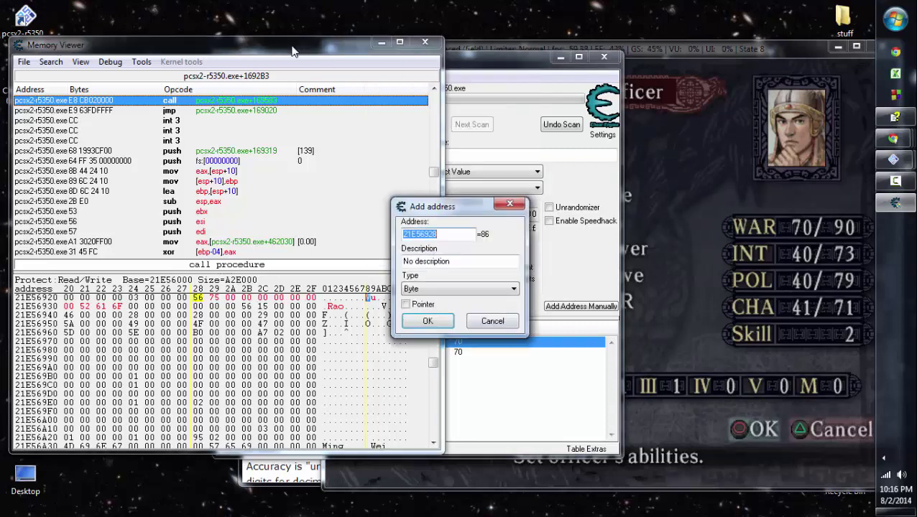
# Set the new address entry's value type to Array of Bytes
pyautogui.press('Tab')
pyautogui.press('Tab')
pyautogui.hotkey('alt', 'Down')
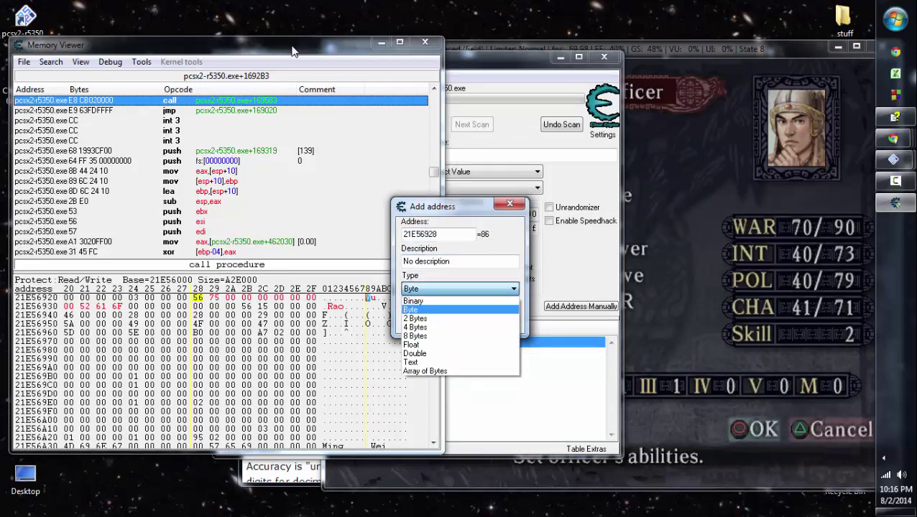
pyautogui.press('Up')
pyautogui.press('Down')
pyautogui.press('Down')
pyautogui.press('Down')
pyautogui.press('Down')
pyautogui.press('Down')
pyautogui.press('Down')
pyautogui.press('Down')
pyautogui.press('Down')
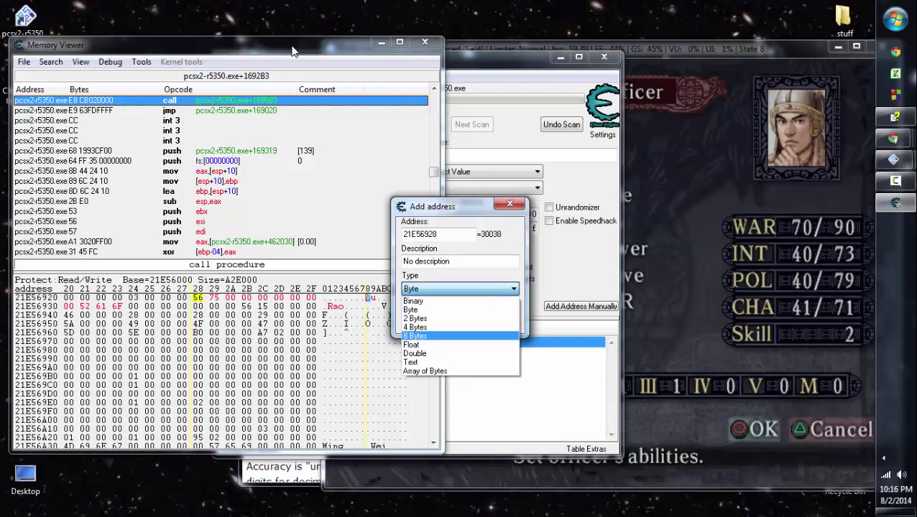
pyautogui.press('Return')
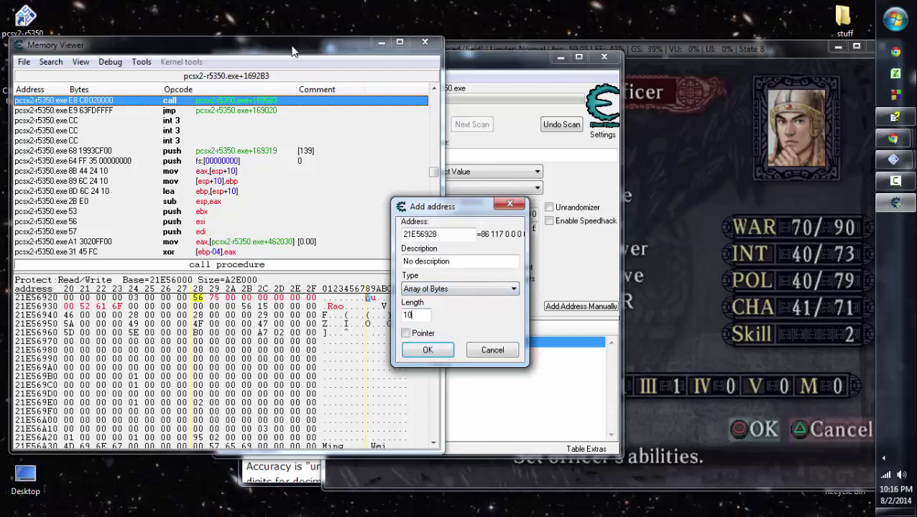
# Set the entry's length to 12 and its value type to Text
pyautogui.press('Tab')
pyautogui.write('12')
pyautogui.hotkey('alt', 'Down')
pyautogui.press('Up')
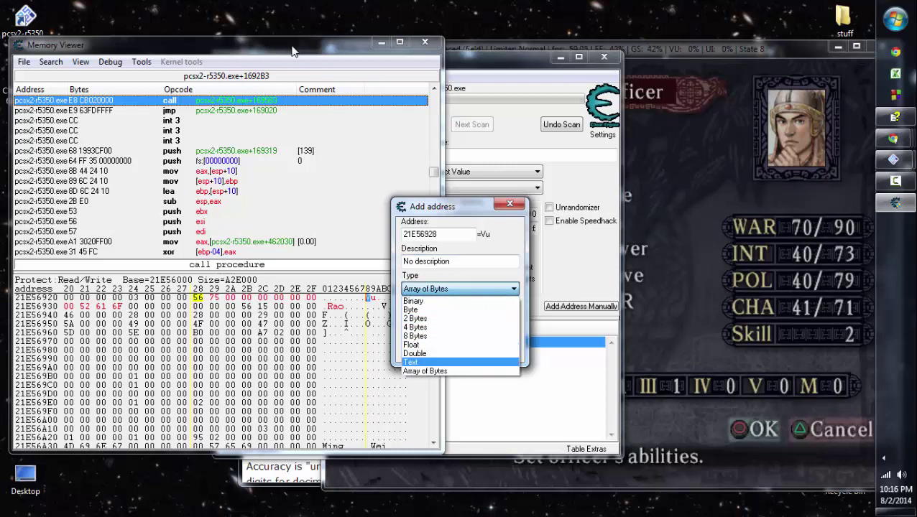
pyautogui.press('Return')
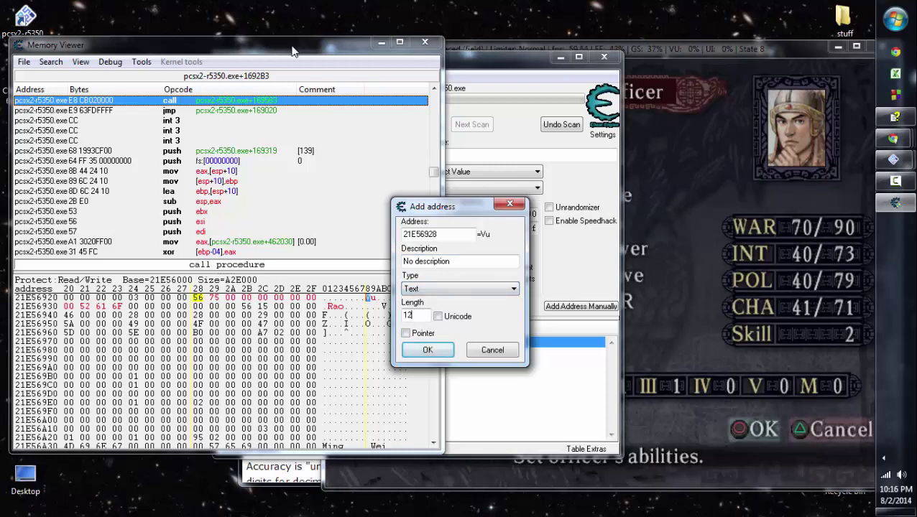
pyautogui.hotkey('shift', 'Tab')
pyautogui.hotkey('shift', 'Tab')
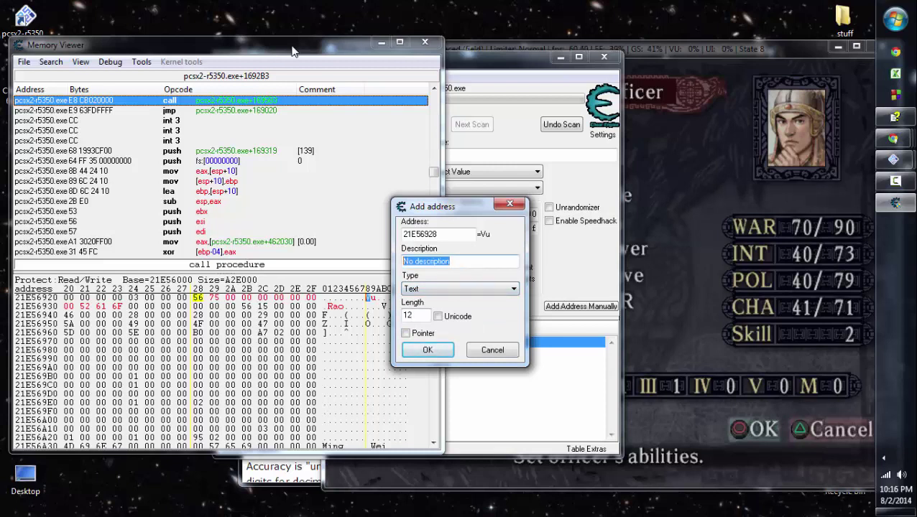
pyautogui.write('New')
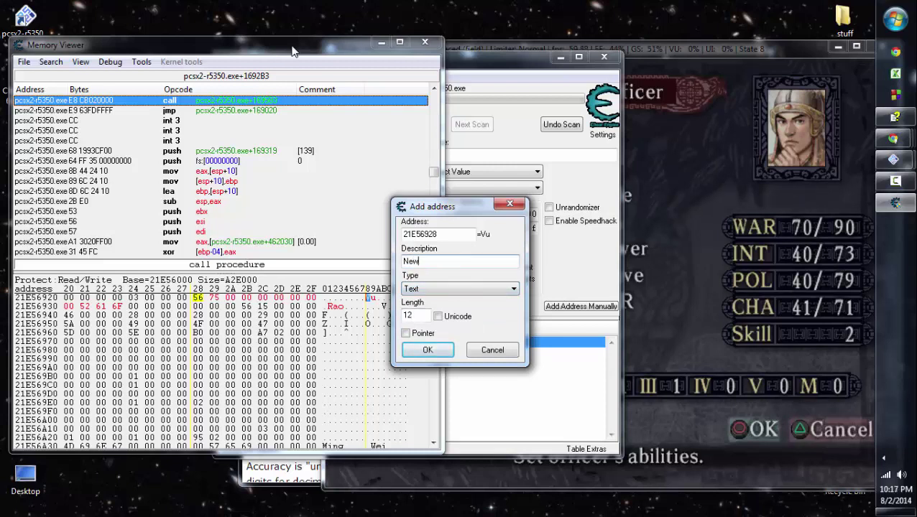
pyautogui.write(' Officer Creation - Vu Rao')
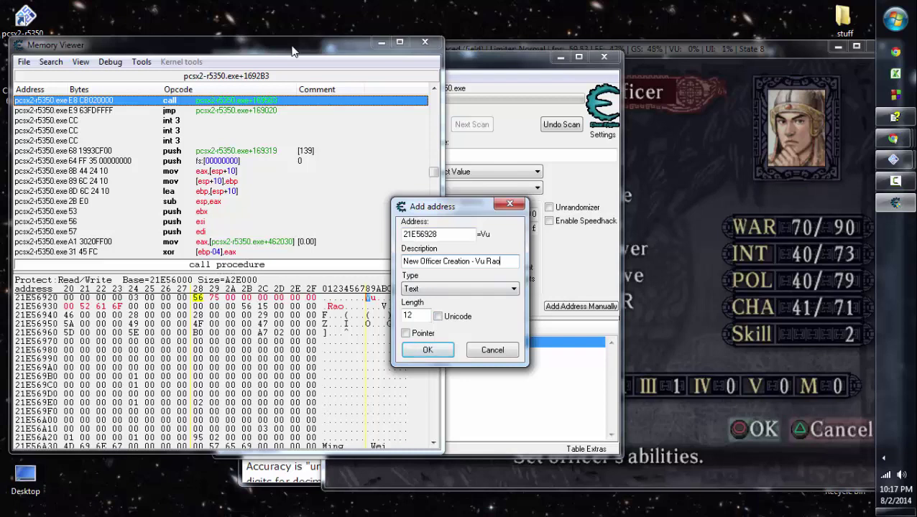
pyautogui.press('Return')
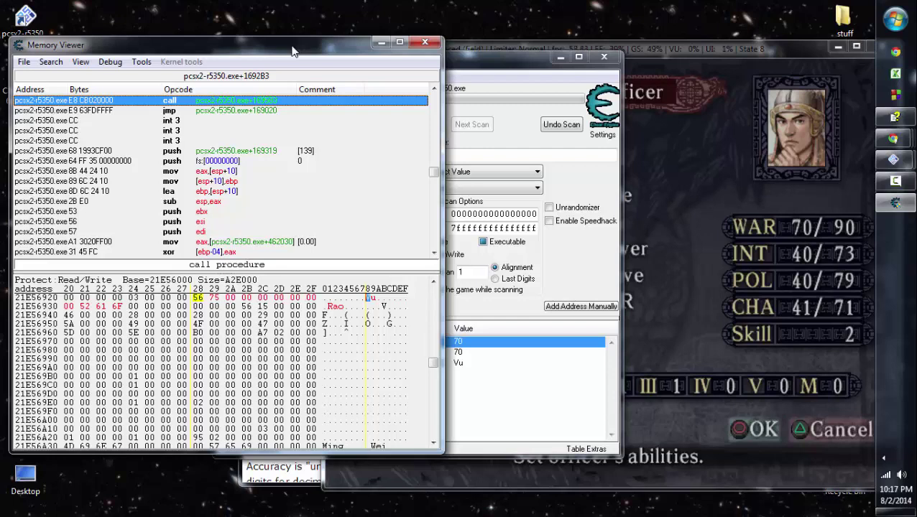
# Switch to the game, view the officer's Ability screen and cancel back to the New Officer screen
pyautogui.click(737, 227)
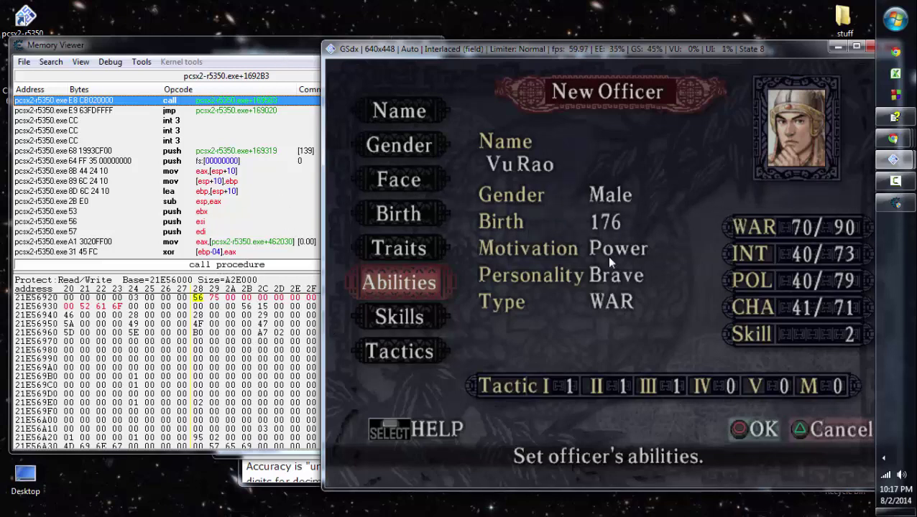
pyautogui.click(292, 54)
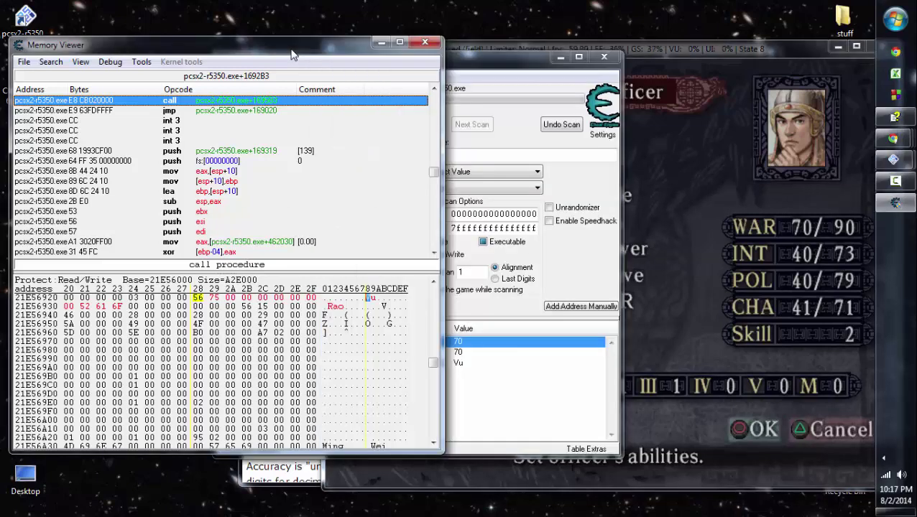
pyautogui.hotkey('alt', 'Tab')
pyautogui.press('x')
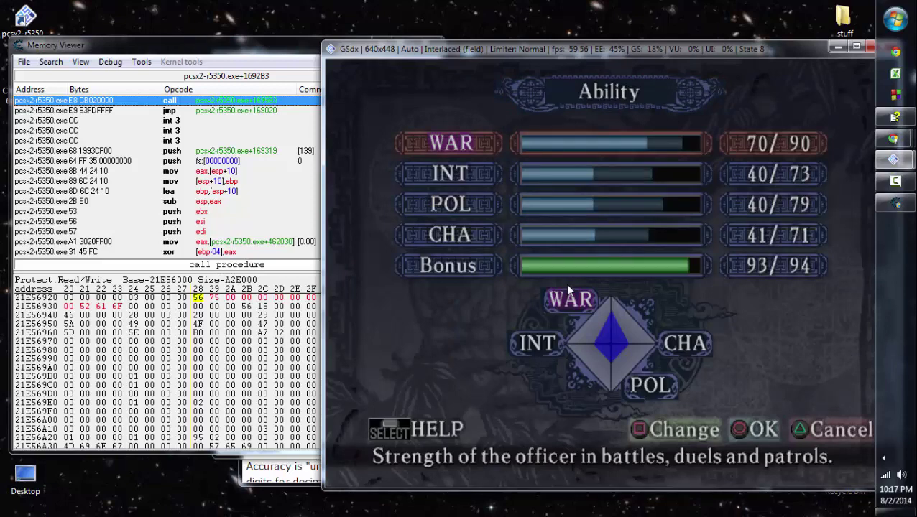
pyautogui.press('s')
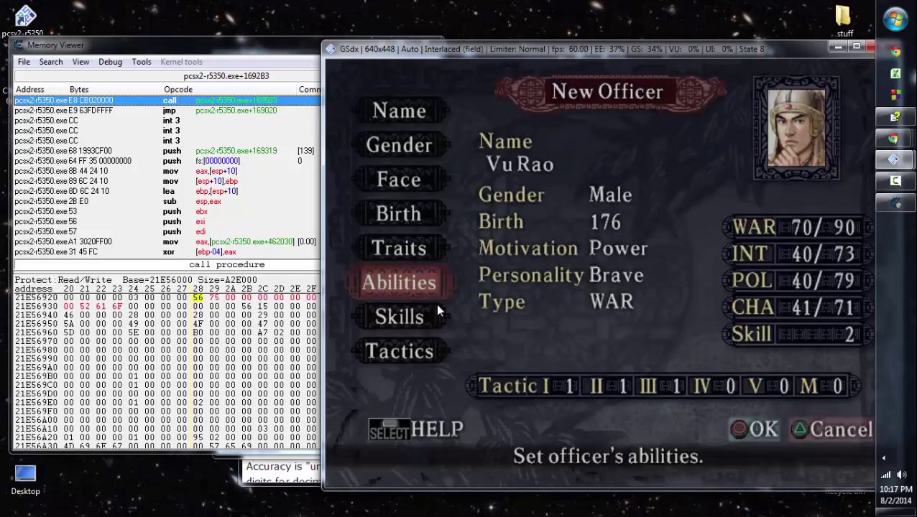
# Start a new address list entry for the byte at 21E56940 with the value type Array of Bytes
pyautogui.click(68, 316)
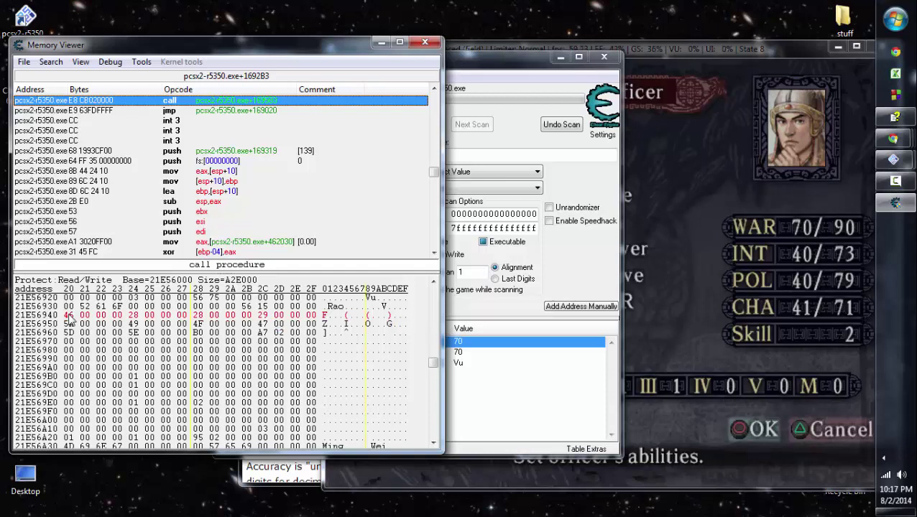
pyautogui.rightClick(69, 316)
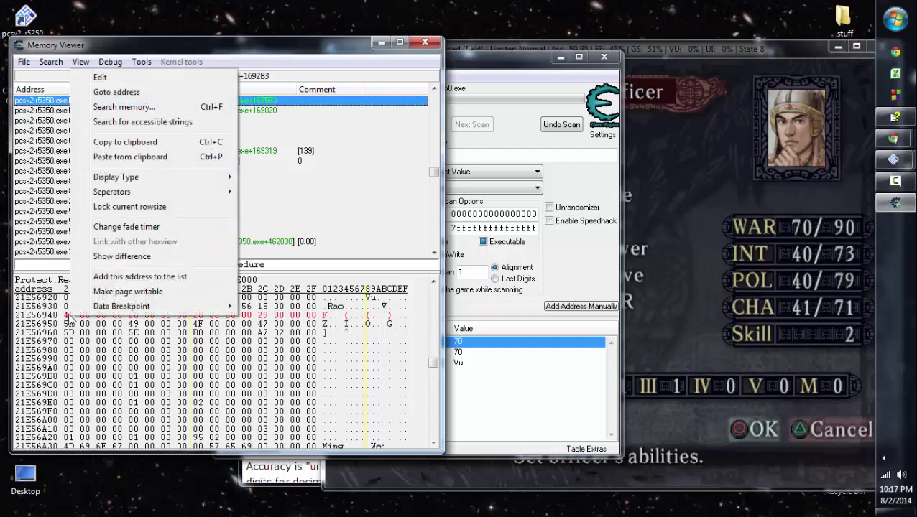
pyautogui.press('Up')
pyautogui.press('Up')
pyautogui.press('Up')
pyautogui.press('Return')
pyautogui.press('Tab')
pyautogui.press('Tab')
pyautogui.hotkey('alt', 'Down')
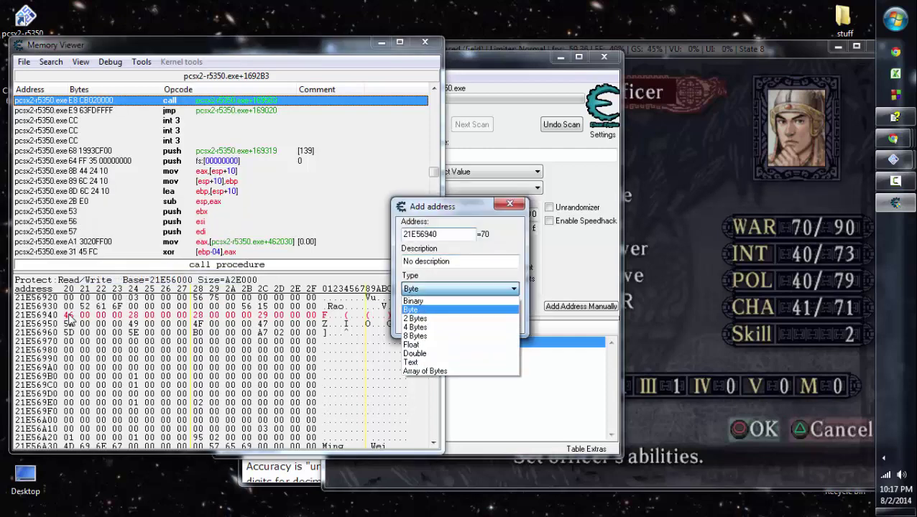
pyautogui.press('Down')
pyautogui.press('Down')
pyautogui.press('Down')
pyautogui.press('Down')
pyautogui.press('Down')
pyautogui.press('Down')
pyautogui.press('Down')
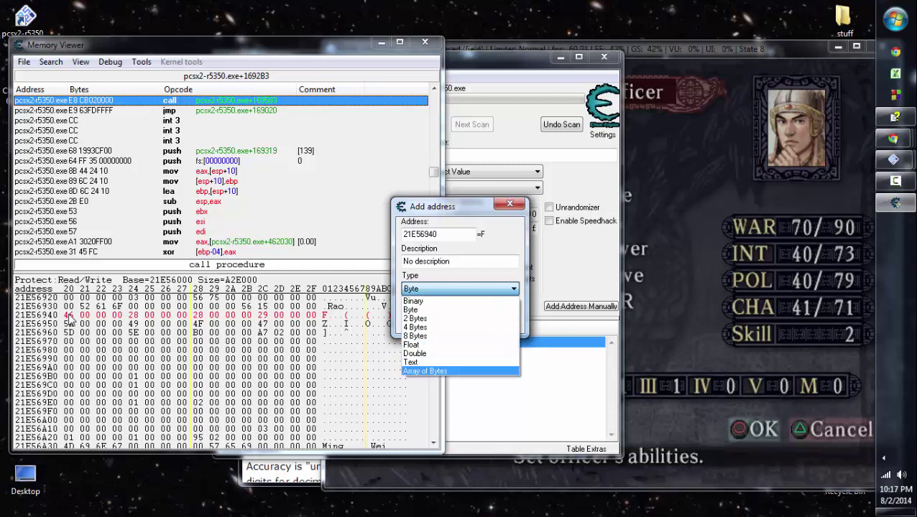
pyautogui.press('Return')
# Give the entry a length of 16 and the description "New Officer Attributes", and add it to the address list
pyautogui.press('Tab')
pyautogui.write('10')
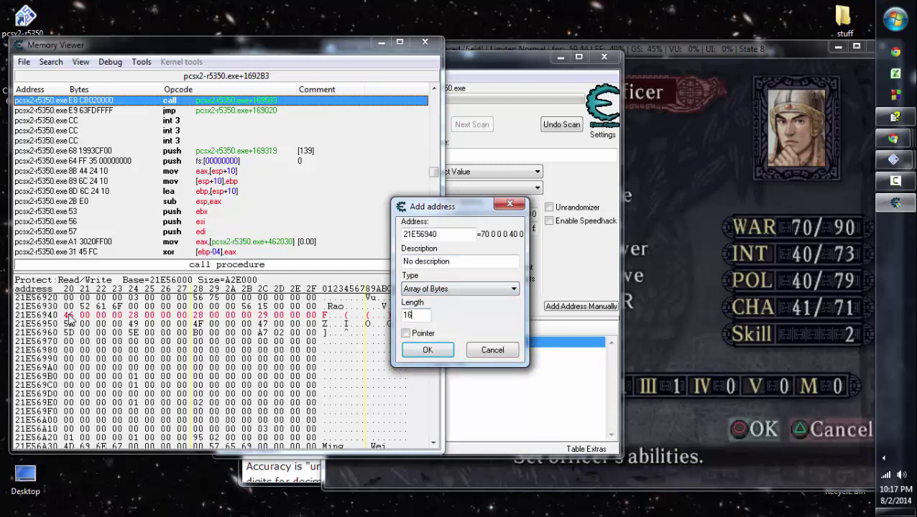
pyautogui.press('BackSpace')
pyautogui.write('6')
pyautogui.hotkey('shift', 'Tab')
pyautogui.hotkey('shift', 'Tab')
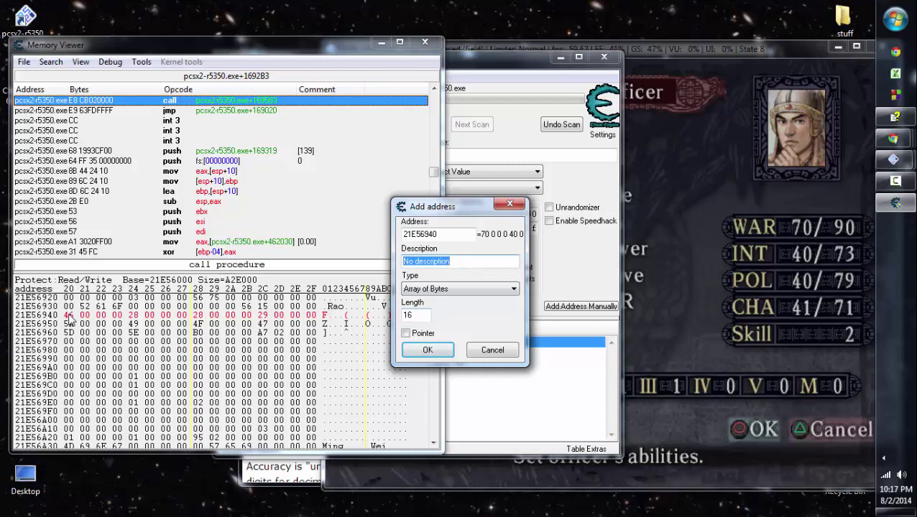
pyautogui.write('New Offc')
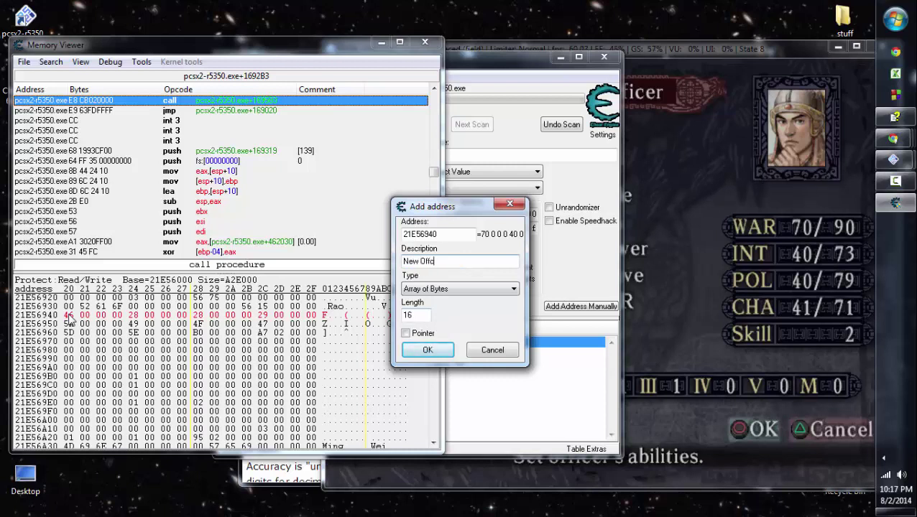
pyautogui.press('BackSpace')
pyautogui.write('icer Attributes')
pyautogui.press('Return')
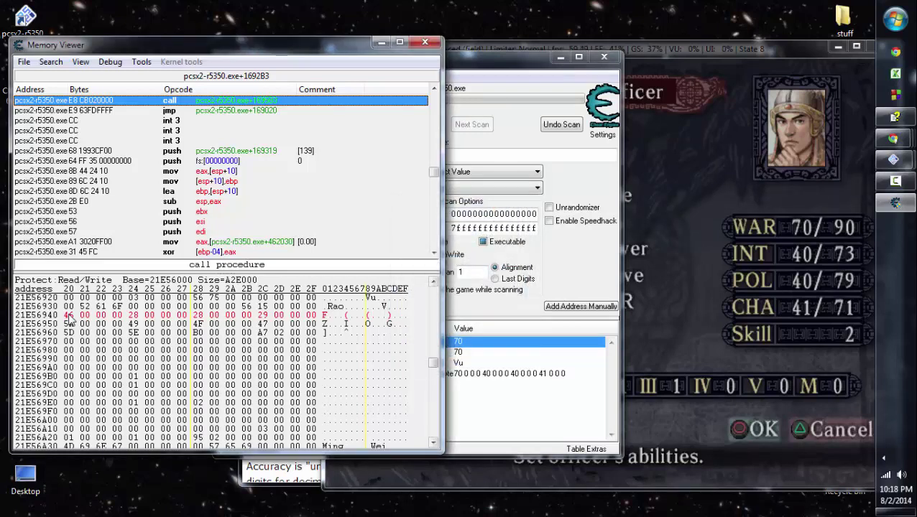
# Examine the full byte array of the New Officer Attributes entry in its value editor and keep it as it is
pyautogui.press('Down')
pyautogui.press('Down')
pyautogui.press('Down')
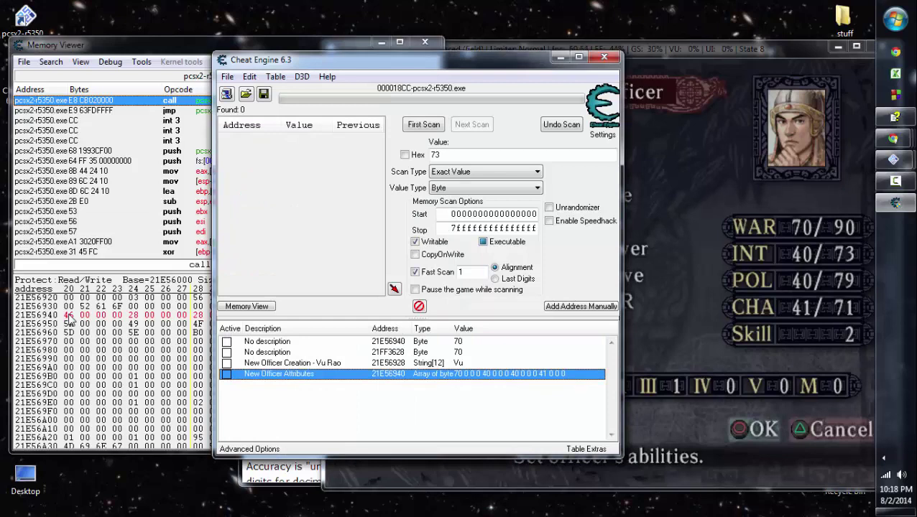
pyautogui.press('Return')
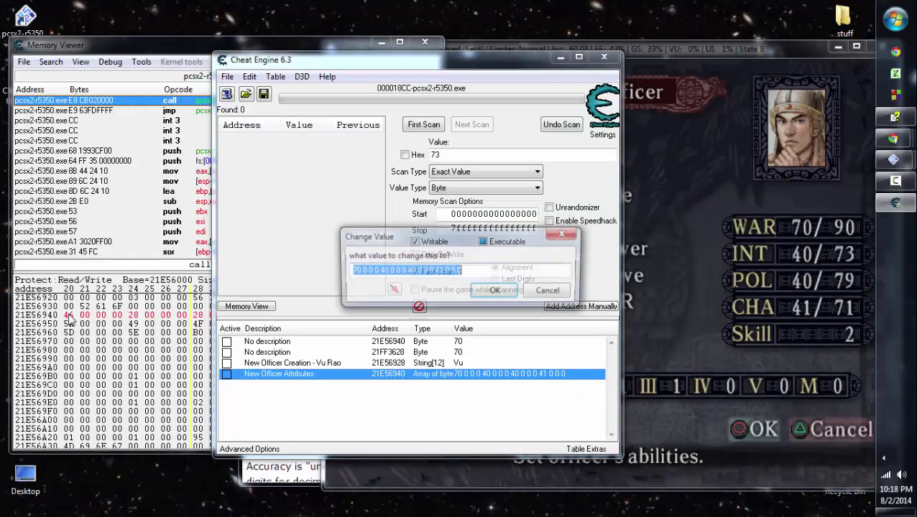
pyautogui.press('End')
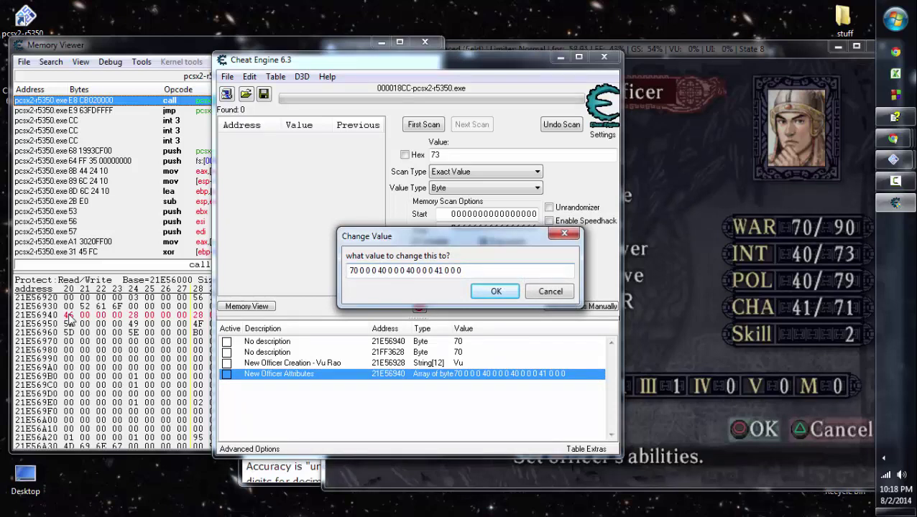
pyautogui.press('Return')
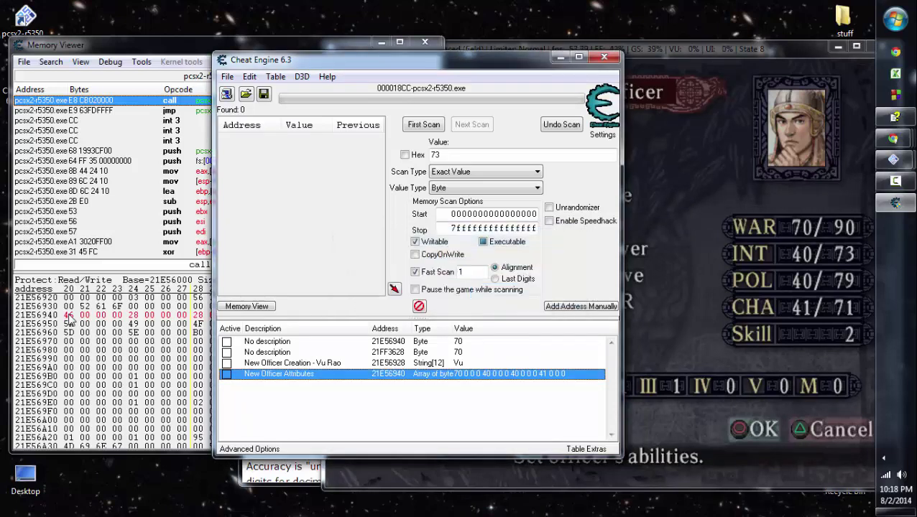
# Start a new address list entry for the byte at 21E56950 in the memory view
pyautogui.click(70, 320)
pyautogui.press('Right')
pyautogui.press('Right')
pyautogui.press('Right')
pyautogui.press('Right')
pyautogui.press('Right')
pyautogui.press('Right')
pyautogui.press('Right')
pyautogui.press('Right')
pyautogui.press('Right')
pyautogui.press('Right')
pyautogui.press('Right')
pyautogui.press('Right')
pyautogui.press('Right')
pyautogui.press('Right')
pyautogui.press('Right')
pyautogui.press('Right')
pyautogui.press('Right')
pyautogui.press('Right')
pyautogui.press('Right')
pyautogui.press('Right')
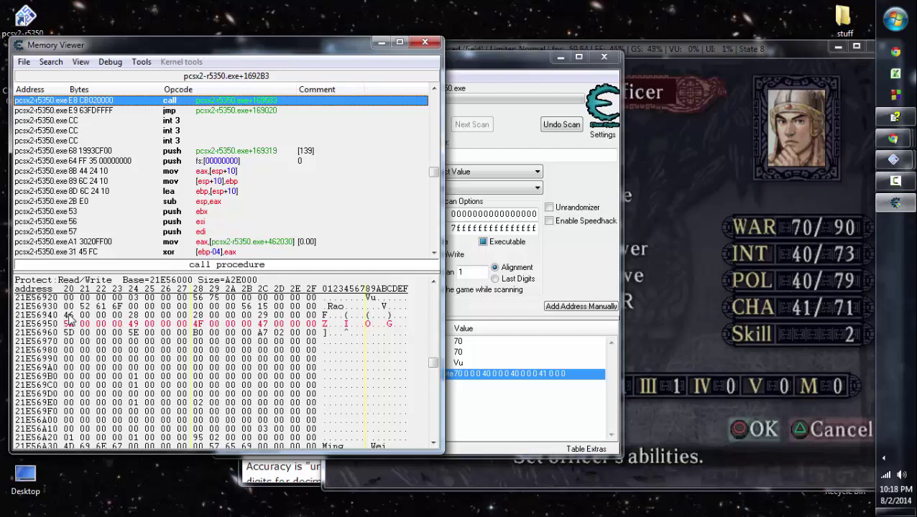
pyautogui.rightClick(69, 320)
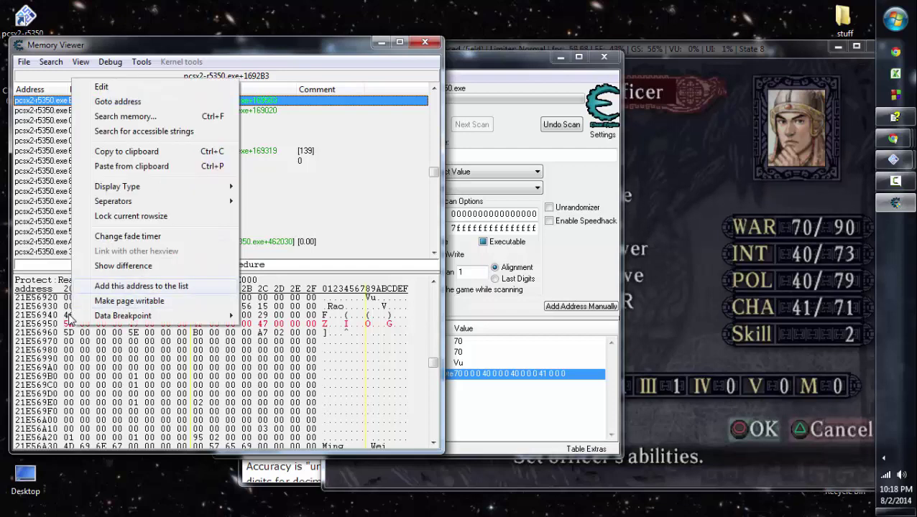
pyautogui.press('Return')
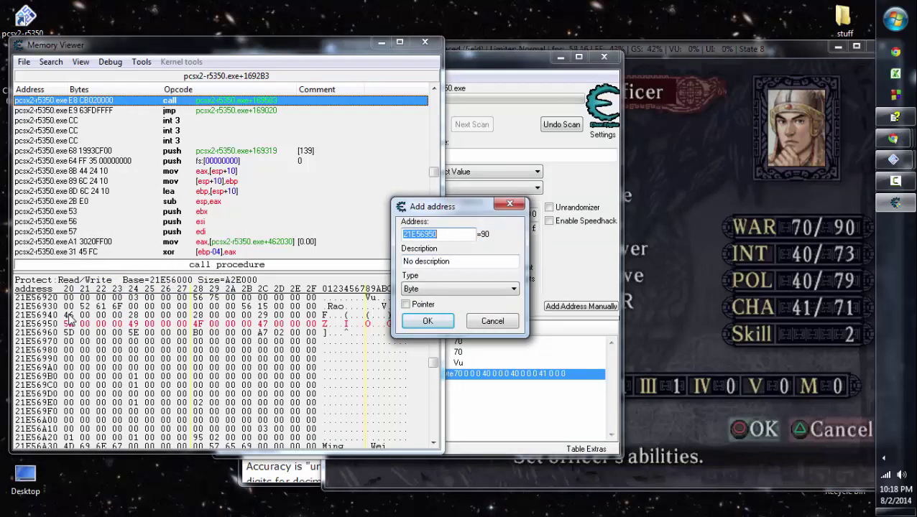
# Describe the new entry as "New Officer Attribute Max's"
pyautogui.press('Tab')
pyautogui.write('Neww O')
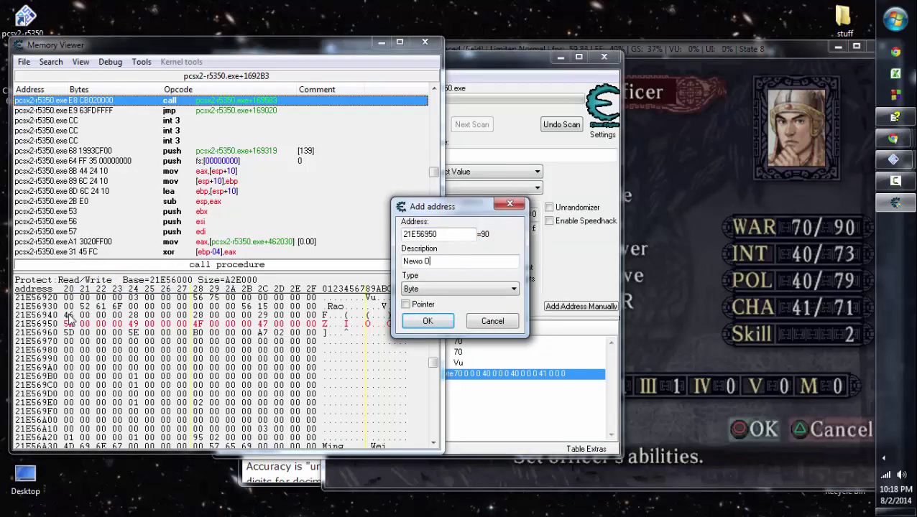
pyautogui.press('BackSpace')
pyautogui.press('BackSpace')
pyautogui.press('BackSpace')
pyautogui.write("Officer Attribute Max's")
# Set the entry's type to Array of Bytes with a length of 16 and add it to the address list
pyautogui.press('Tab')
pyautogui.hotkey('alt', 'Down')
pyautogui.press('Down')
pyautogui.press('Down')
pyautogui.press('Down')
pyautogui.press('Down')
pyautogui.press('Down')
pyautogui.press('Down')
pyautogui.press('Down')
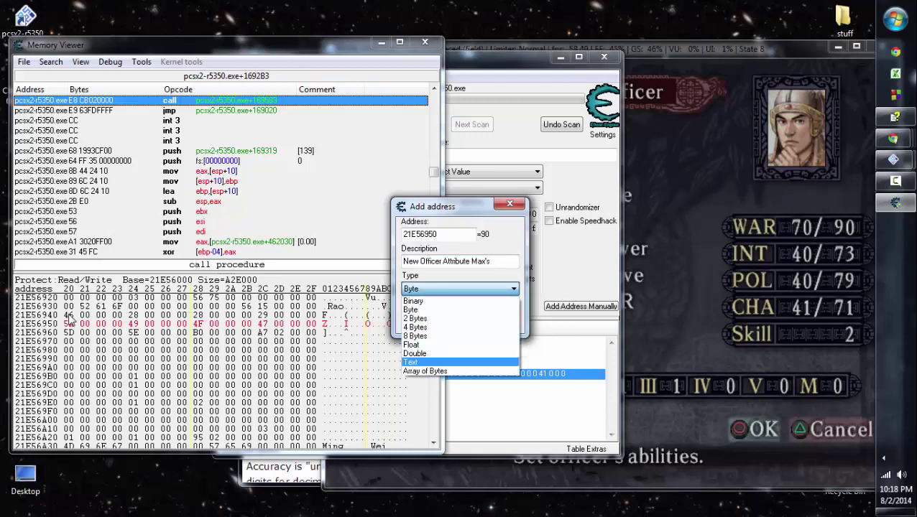
pyautogui.press('Return')
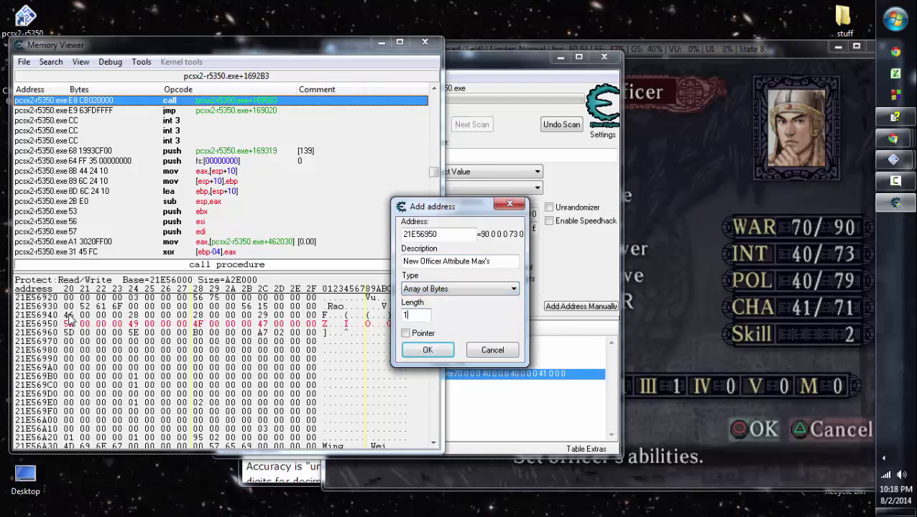
pyautogui.press('BackSpace')
pyautogui.write('6')
pyautogui.press('Return')
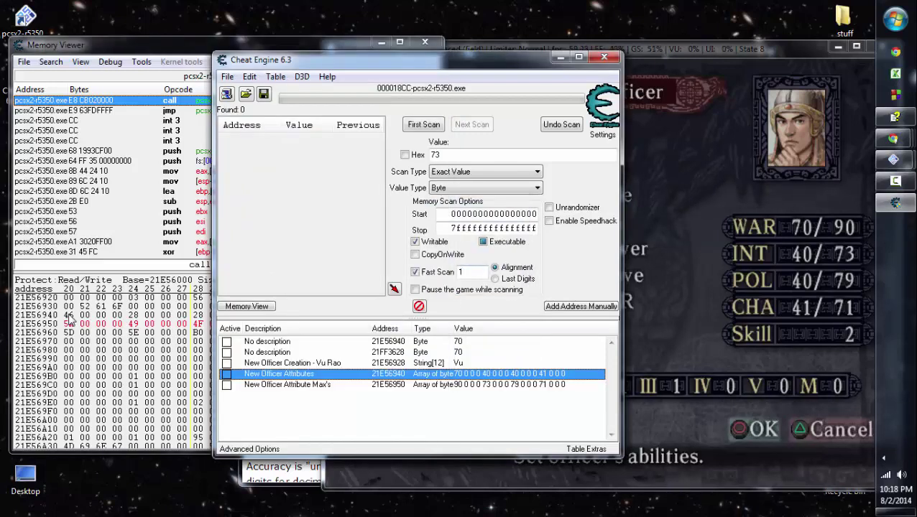
# Change the first byte of the New Officer Attributes array to 100
pyautogui.press('Return')
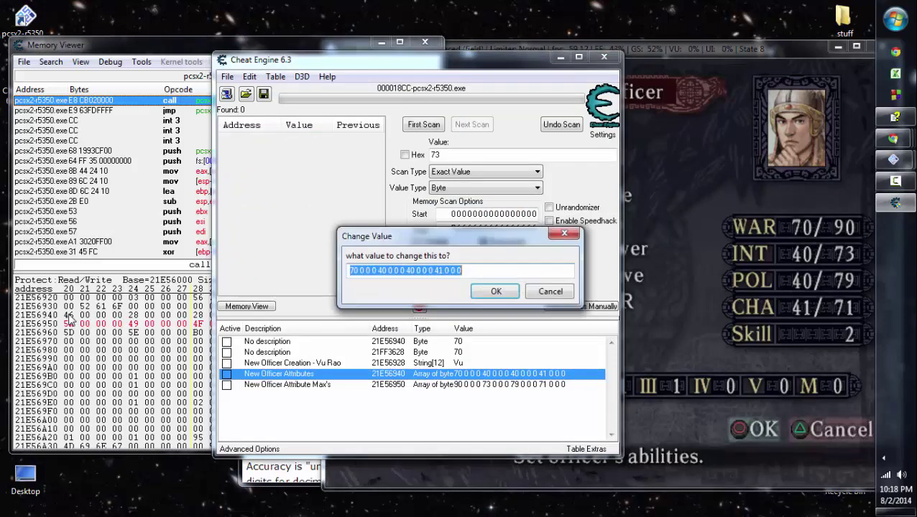
pyautogui.press('Home')
pyautogui.press('Right')
pyautogui.press('BackSpace')
pyautogui.press('BackSpace')
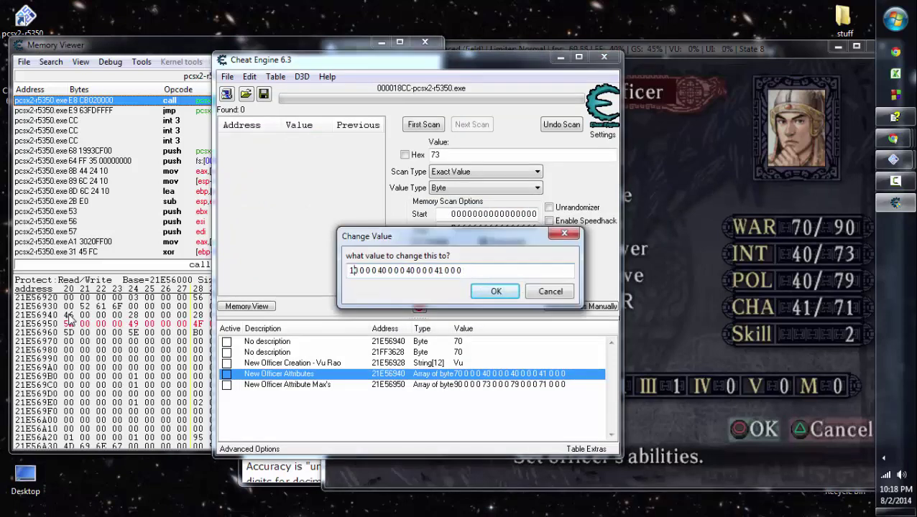
pyautogui.write('100')
pyautogui.press('BackSpace')
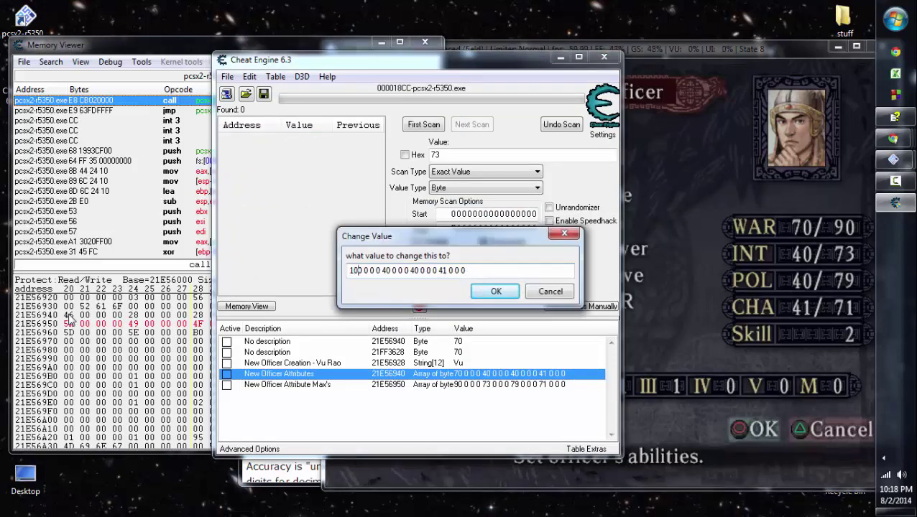
pyautogui.press('Return')
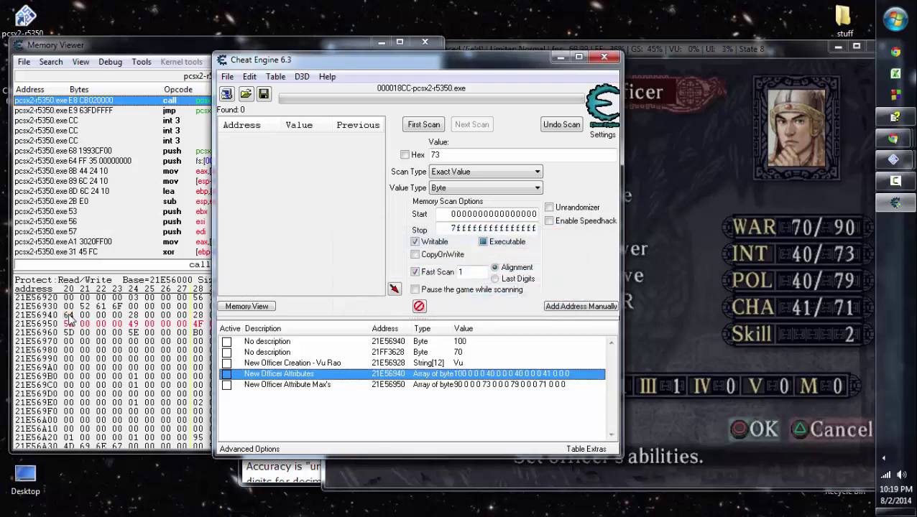
# Switch to the game and enter and leave the officer's Abilities screen to refresh the displayed stats
pyautogui.press('Down')
pyautogui.click(805, 307)
pyautogui.press('x')
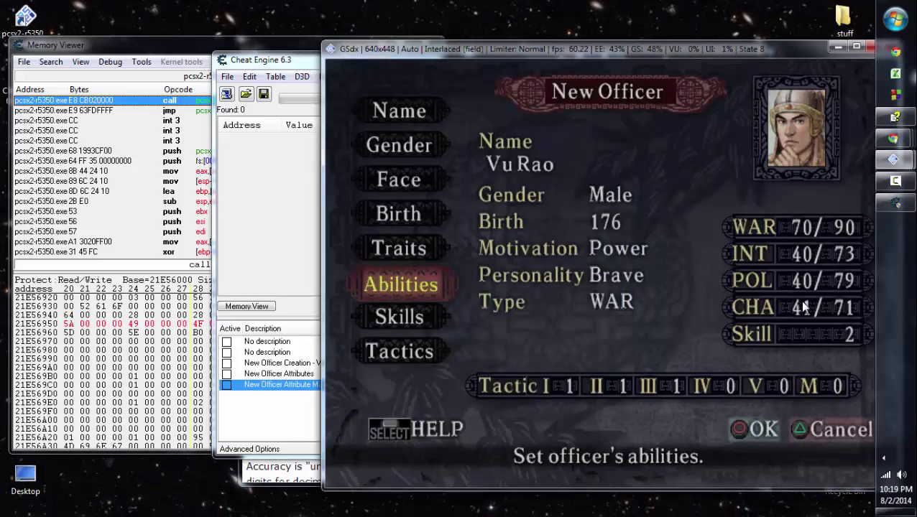
pyautogui.press('s')
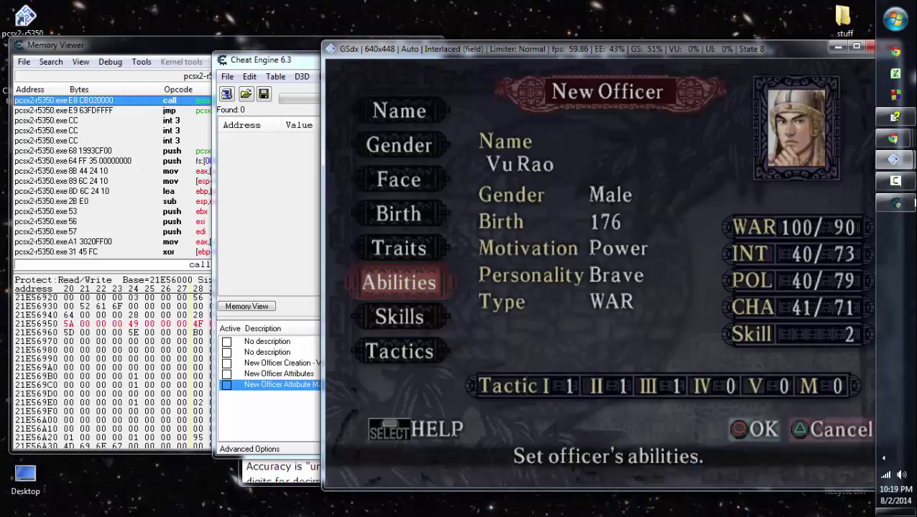
# Accept the edited officer and go through the save new officer dialog back to the officer menu
pyautogui.press('Return')
pyautogui.press('Return')
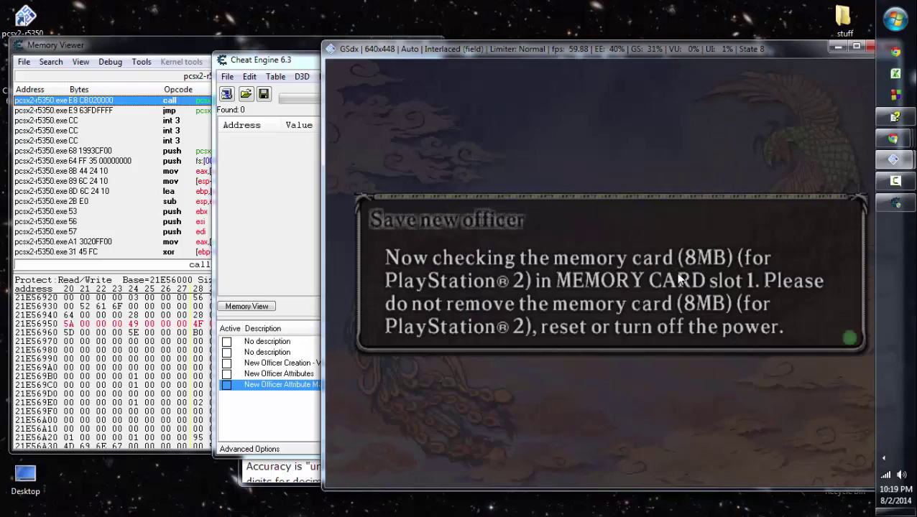
pyautogui.press('Left')
pyautogui.press('Return')
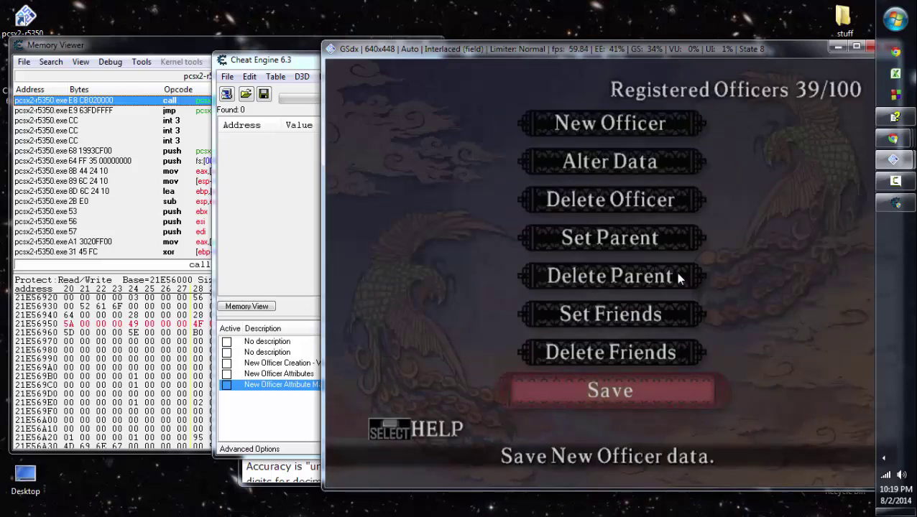
pyautogui.press('Up')
pyautogui.press('Up')
pyautogui.press('Up')
pyautogui.press('Up')
pyautogui.press('Return')
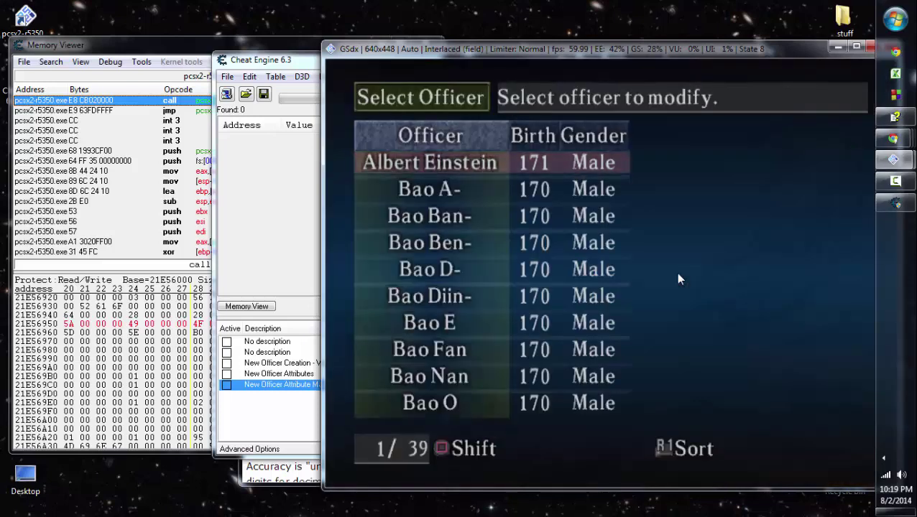
pyautogui.press('a')
pyautogui.press('Down')
pyautogui.press('Down')
pyautogui.press('Down')
pyautogui.press('Down')
pyautogui.press('Down')
pyautogui.press('Down')
pyautogui.press('Down')
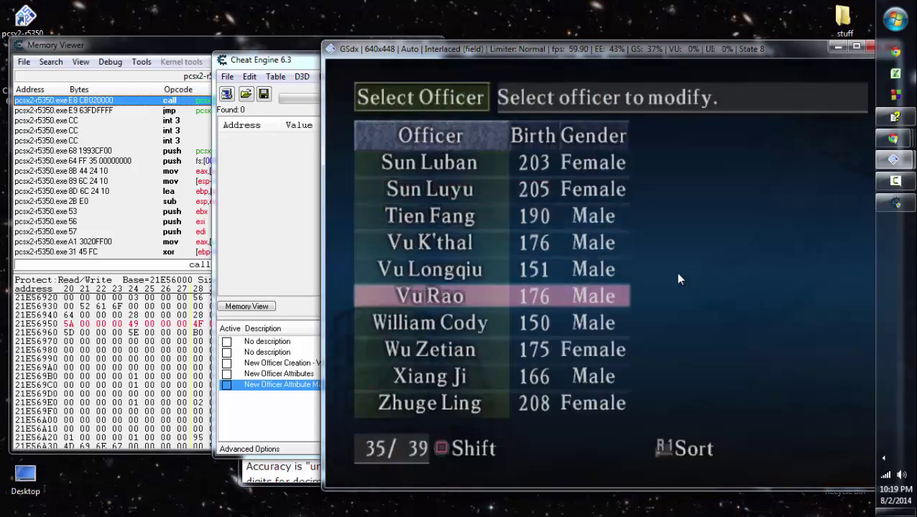
pyautogui.press('Return')
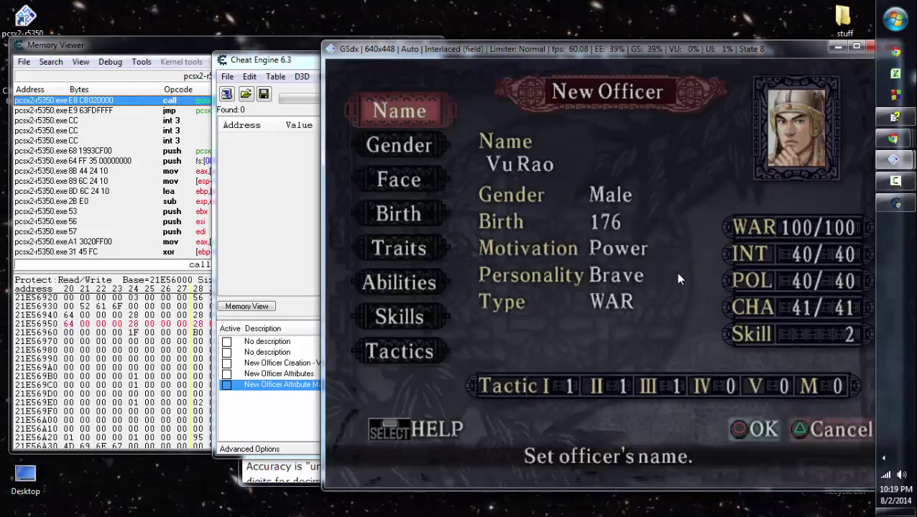
# Switch to Cheat Engine and delete both undescribed byte records from the address list
pyautogui.click(303, 61)
pyautogui.press('Up')
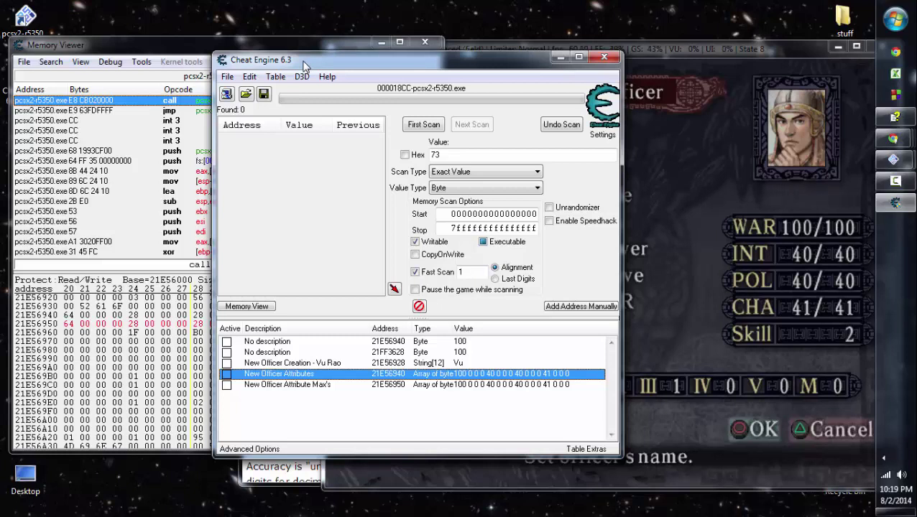
pyautogui.press('Up')
pyautogui.press('Up')
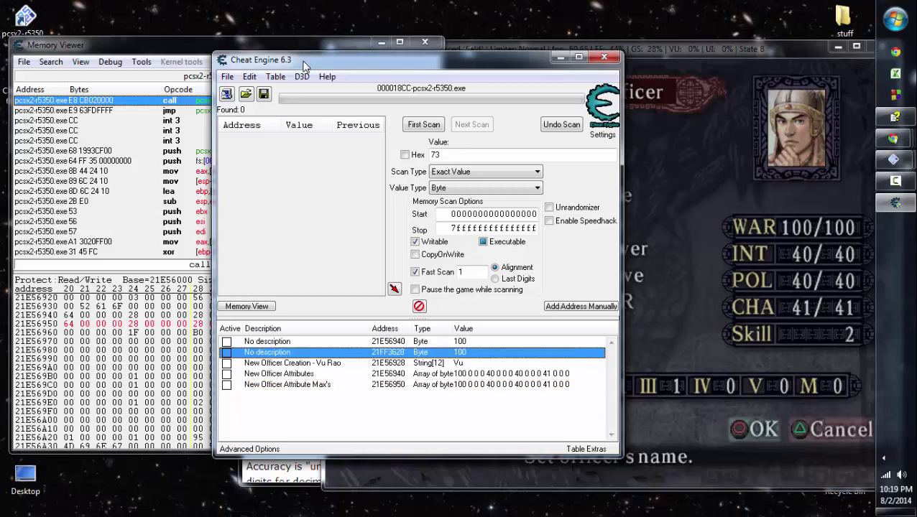
pyautogui.hotkey('shift', 'Up')
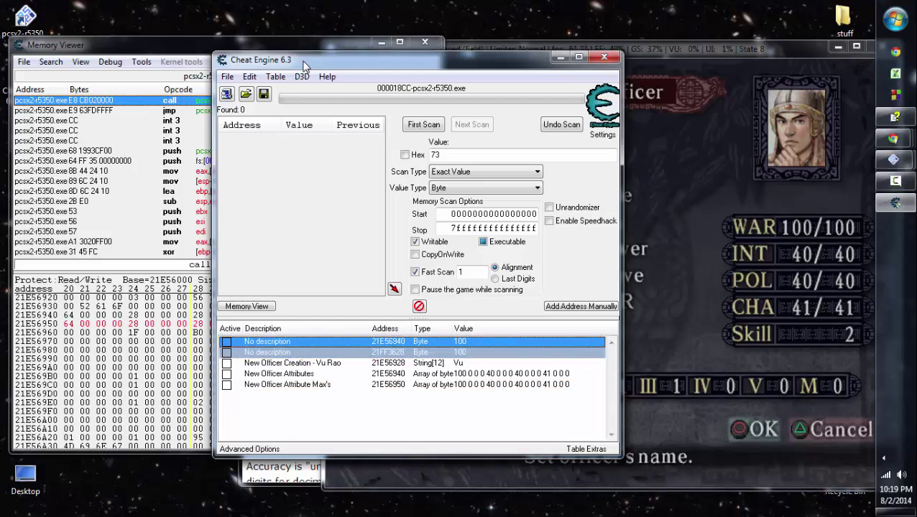
pyautogui.rightClick(476, 343)
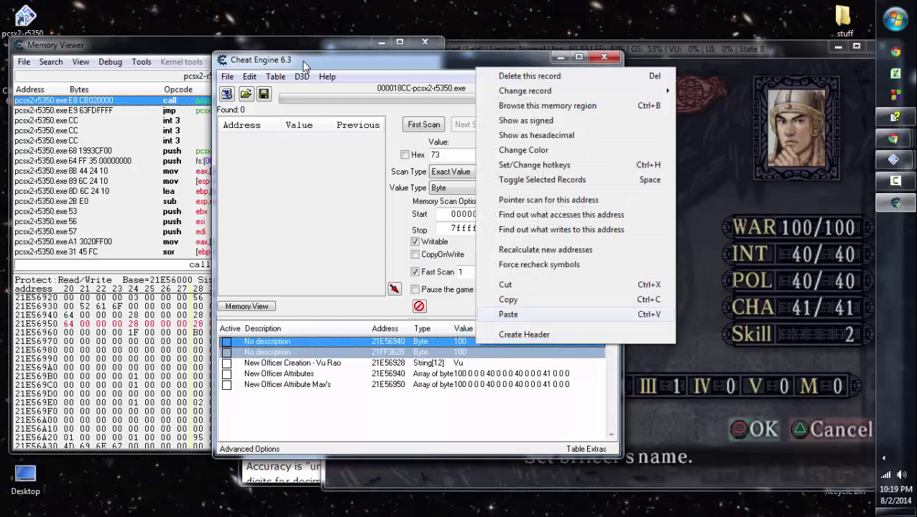
pyautogui.press('Up')
pyautogui.press('Up')
pyautogui.press('Up')
pyautogui.press('Up')
pyautogui.press('Up')
pyautogui.press('Up')
pyautogui.rightClick(445, 340)
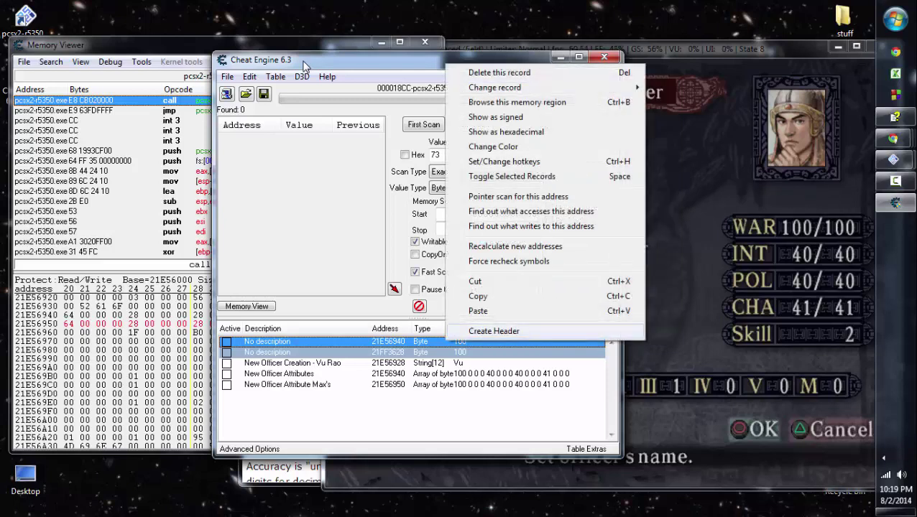
pyautogui.press('Return')
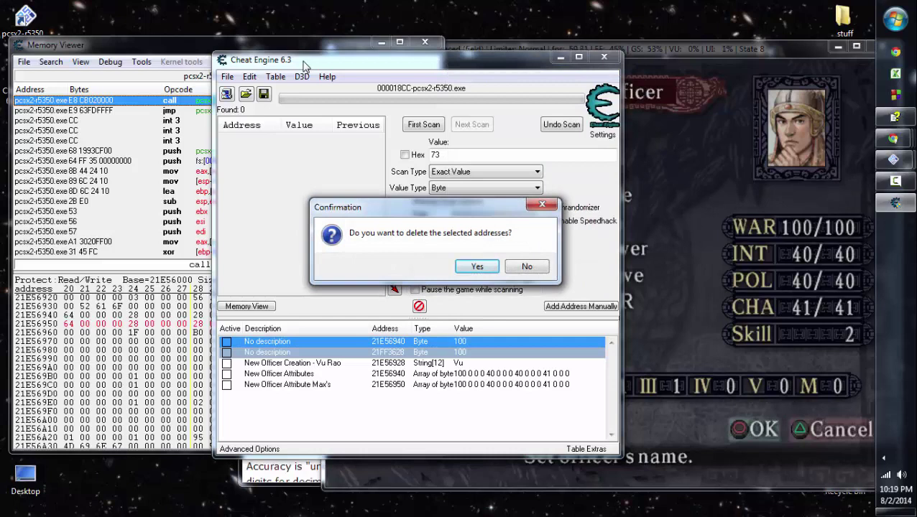
pyautogui.press('Return')
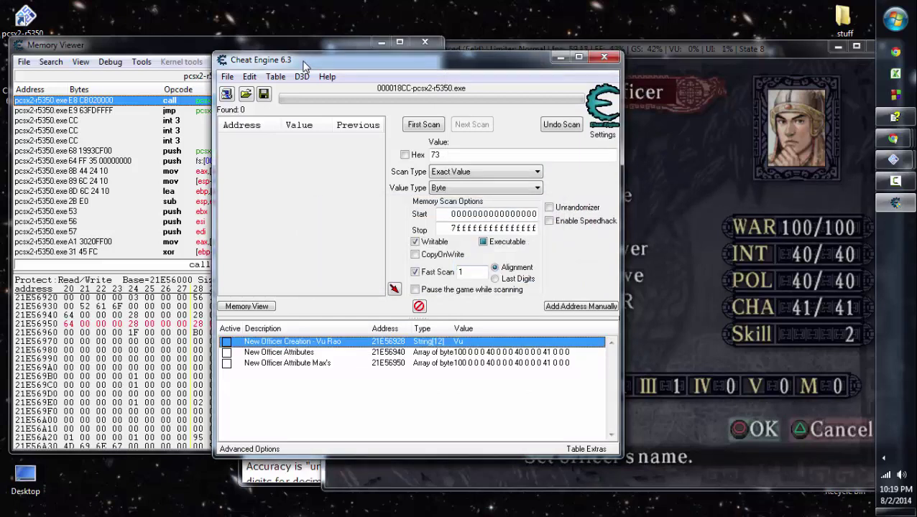
# Save the cheat table, replacing the existing file rotk8 hex editing video pcsx2-r5350.CT
pyautogui.hotkey('ctrl', 's')
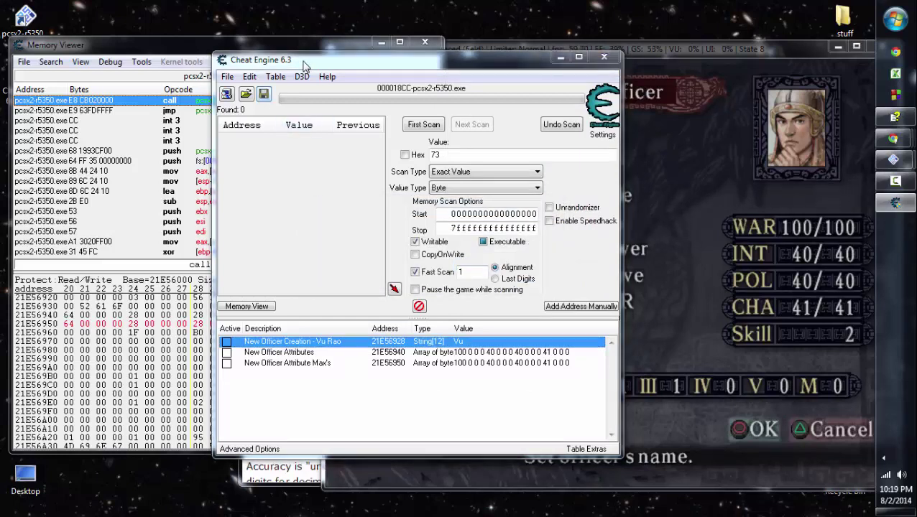
pyautogui.press('Return')
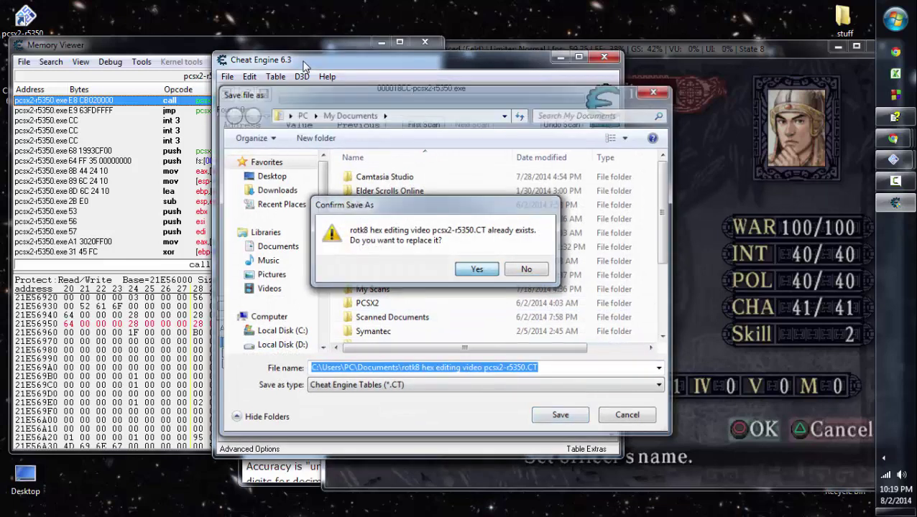
pyautogui.press('y')
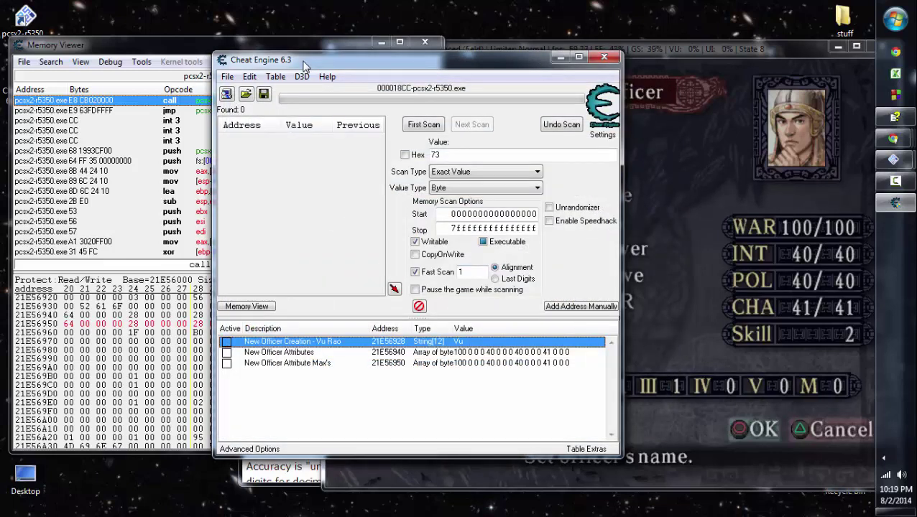
pyautogui.press('Down')
pyautogui.press('Down')
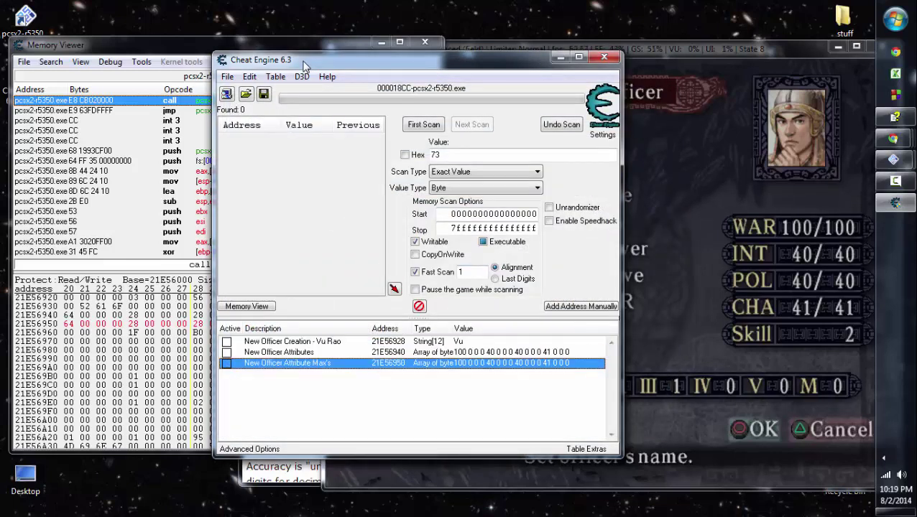
pyautogui.press('Up')
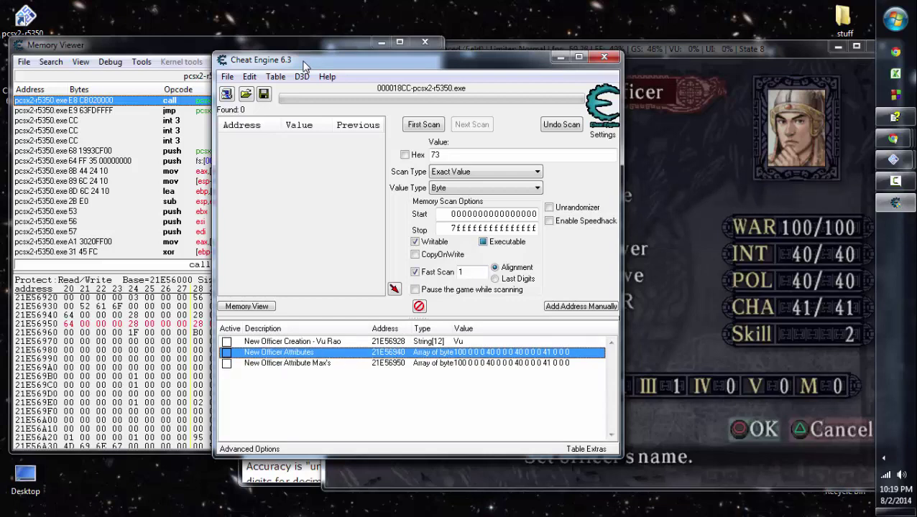
pyautogui.press('Down')
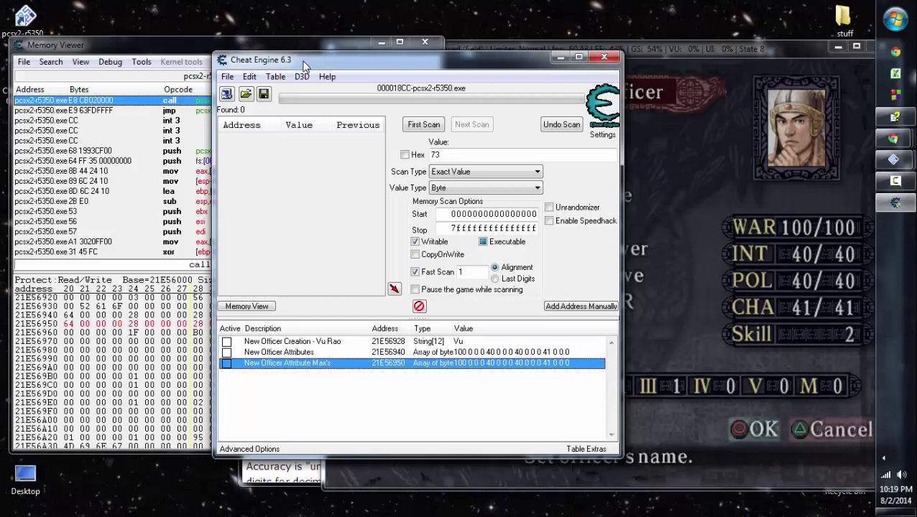
pyautogui.press('Up')
pyautogui.press('Return')
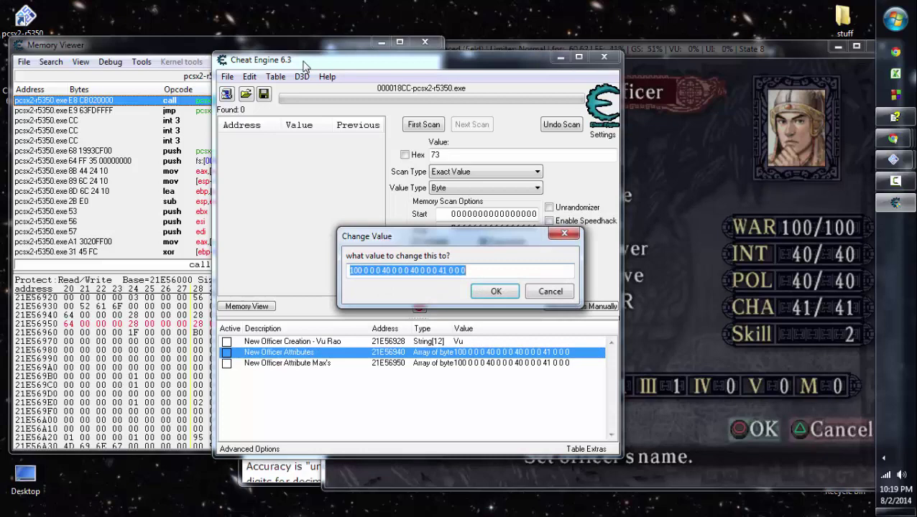
pyautogui.press('Return')
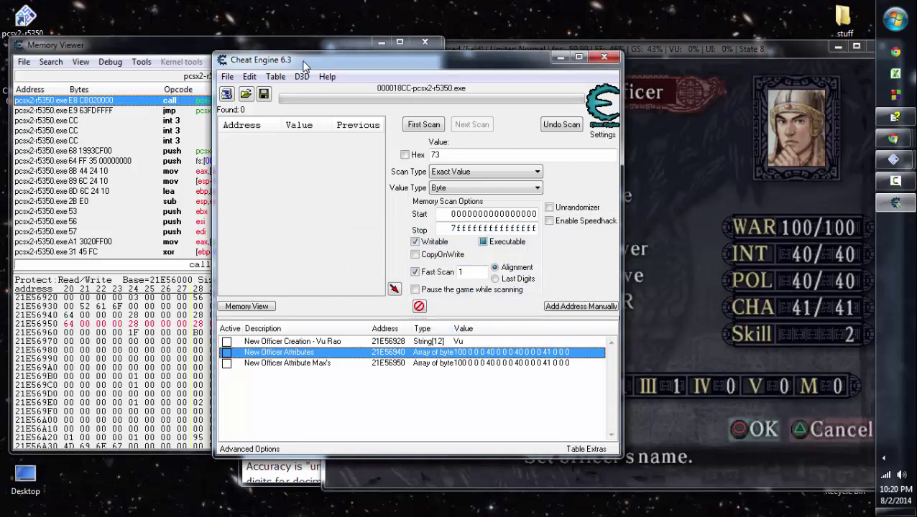
# Set the first byte of the New Officer Attributes array to 255
pyautogui.press('Return')
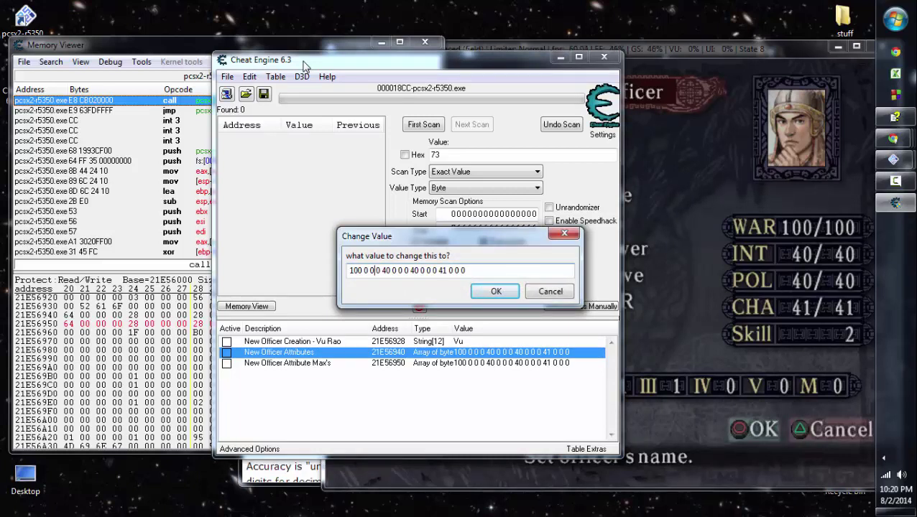
pyautogui.press('Left')
pyautogui.press('Left')
pyautogui.press('Left')
pyautogui.press('Left')
pyautogui.hotkey('shift', 'Left')
pyautogui.hotkey('shift', 'Left')
pyautogui.hotkey('shift', 'Left')
pyautogui.write('255')
pyautogui.press('Return')
# Switch to the game and enter and leave the officer's Name screen to refresh the displayed stats
pyautogui.click(736, 241)
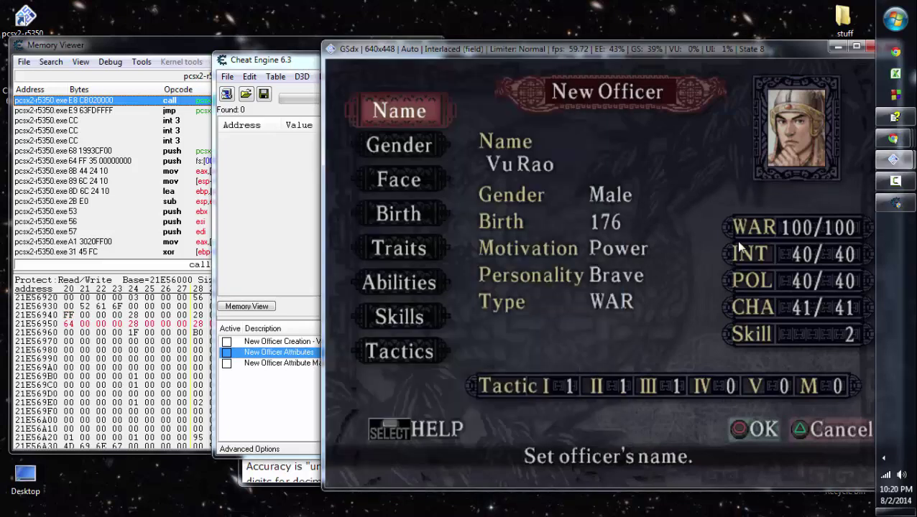
pyautogui.press('x')
pyautogui.press('z')
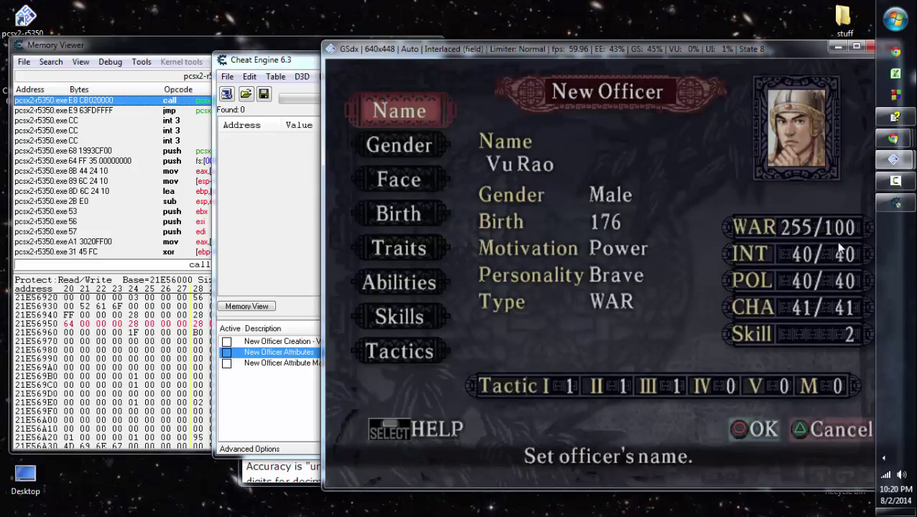
# Delete the New Officer Attribute Max's record in Cheat Engine and save the table over rotk8 hex editing video pcsx2-r5350.CT
pyautogui.click(283, 396)
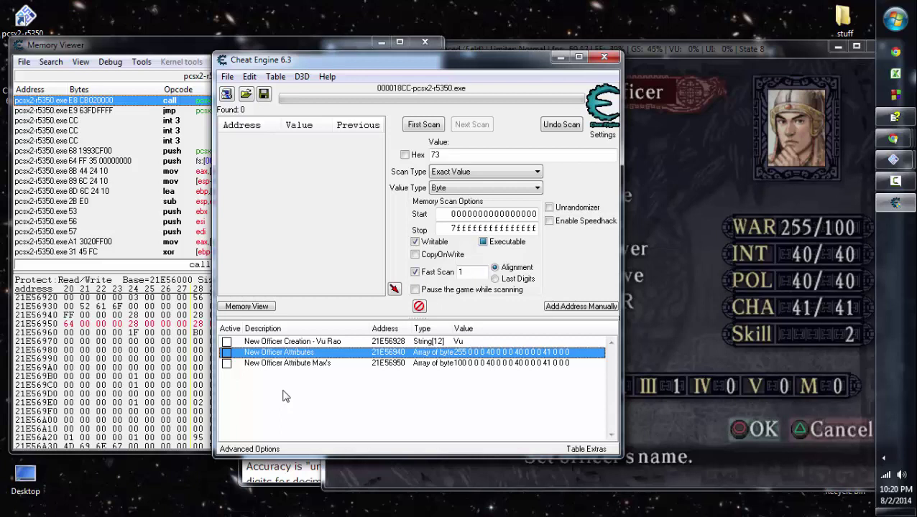
pyautogui.press('Down')
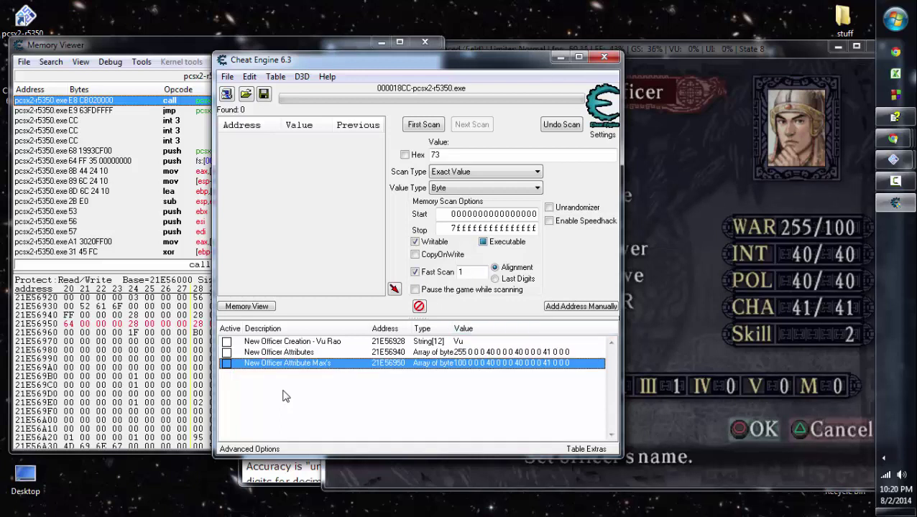
pyautogui.press('Delete')
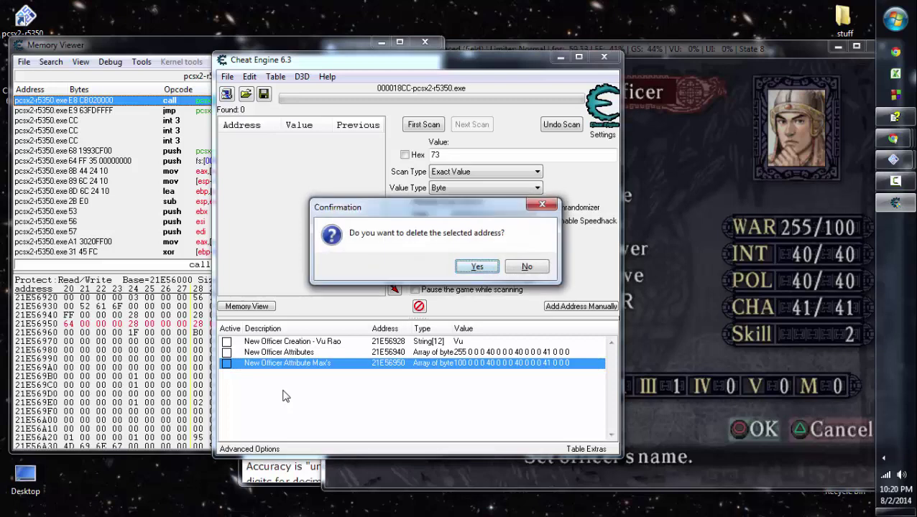
pyautogui.press('Return')
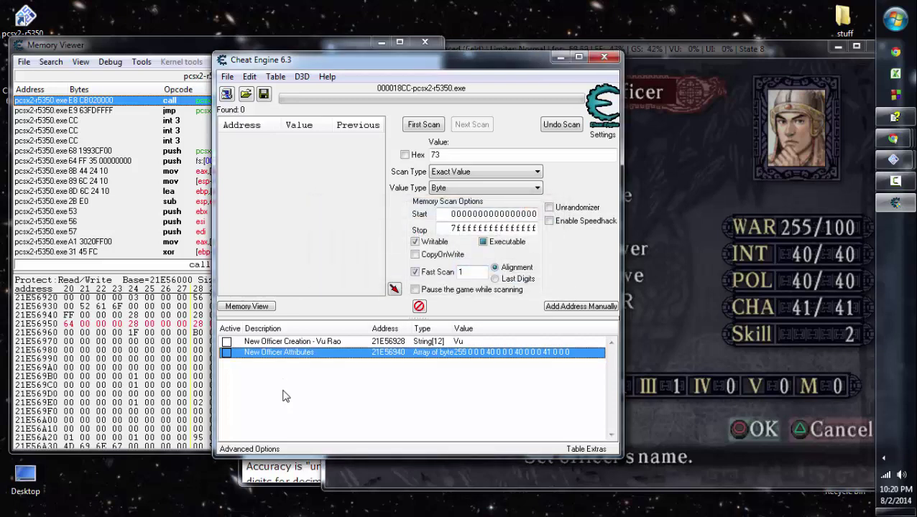
pyautogui.hotkey('ctrl', 's')
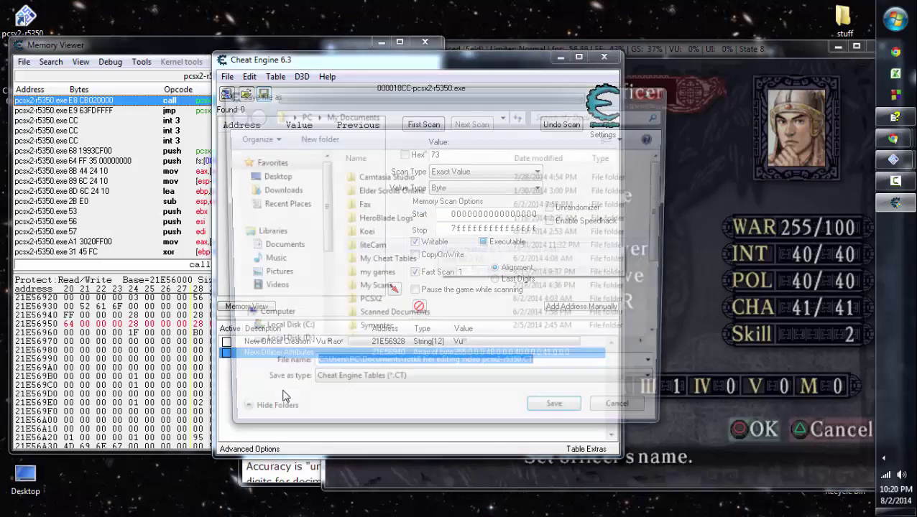
pyautogui.press('Return')
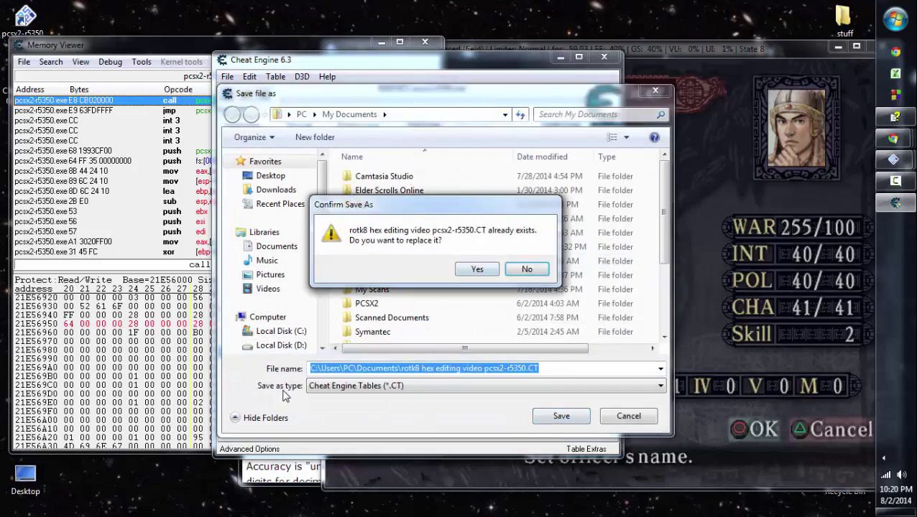
pyautogui.press('y')
# Browse the memory region of New Officer Attributes and overwrite the first four bytes at 21E56940 with FF FF FF FF
pyautogui.hotkey('ctrl', 'b')
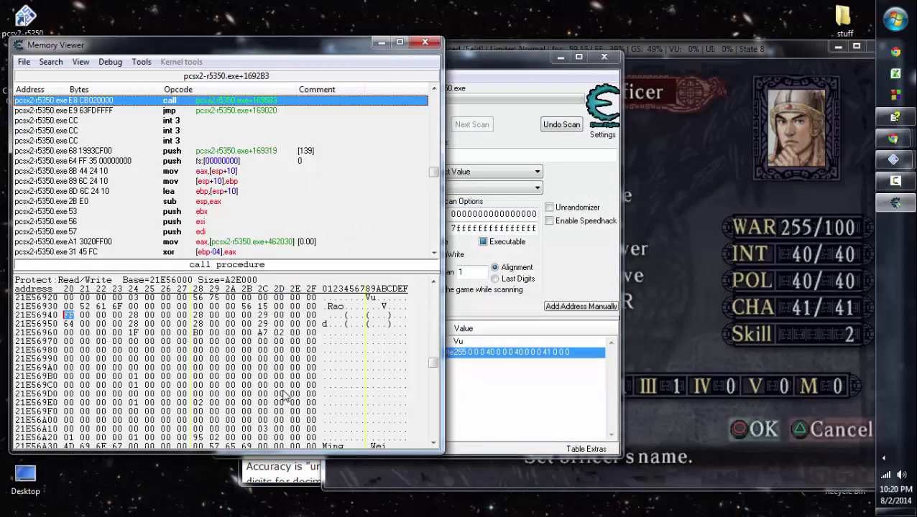
pyautogui.write('FFFFFFFF')
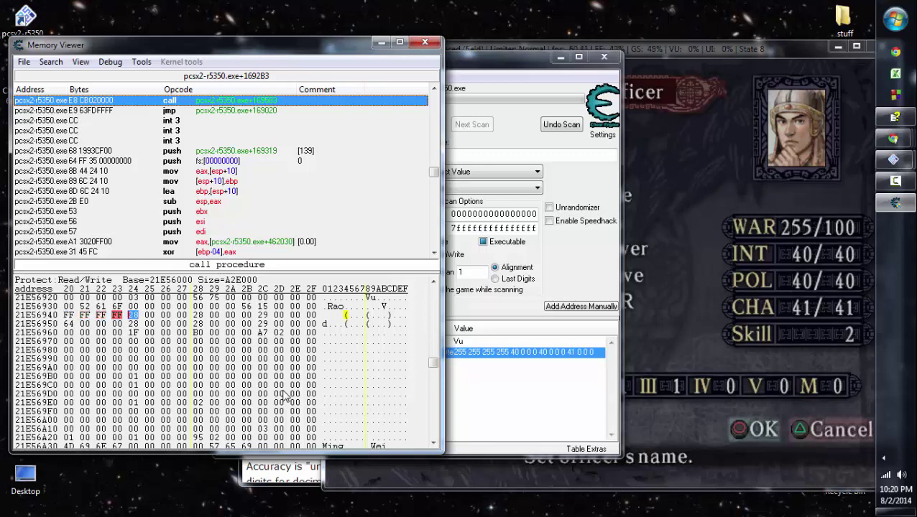
pyautogui.press('Left')
pyautogui.press('Left')
pyautogui.press('Left')
pyautogui.press('Left')
pyautogui.write('FF FF FF')
# Switch to the browser's number converter and build up the hexadecimal value byte by byte to FFFFFFFF to convert it to decimal
pyautogui.click(701, 467)
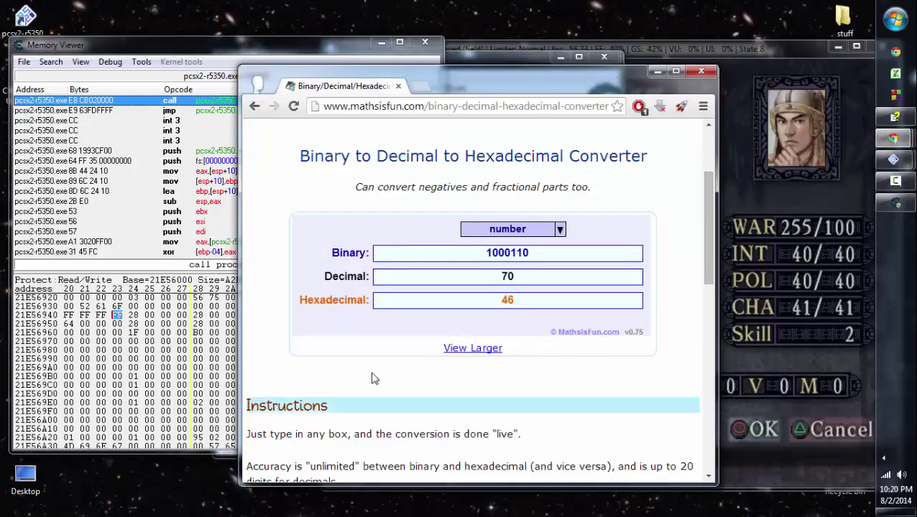
pyautogui.moveTo(532, 299); pyautogui.dragTo(424, 296)
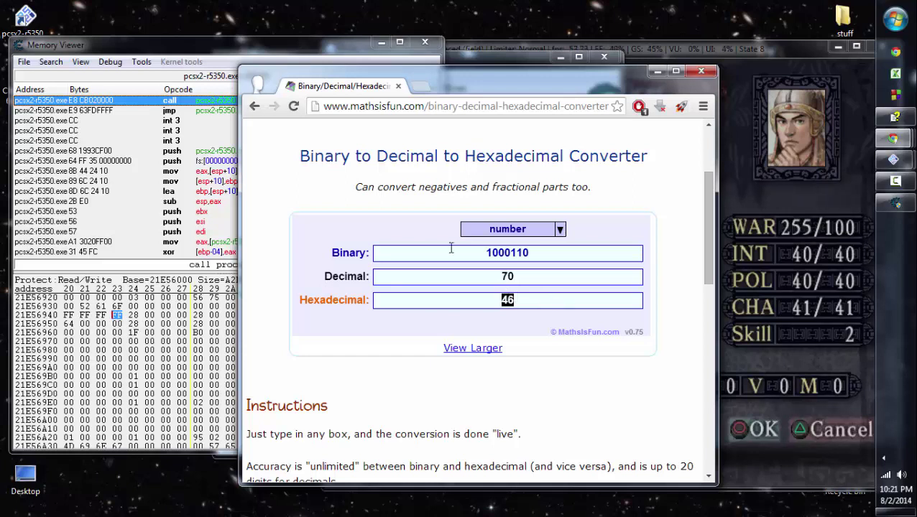
pyautogui.write('FF')
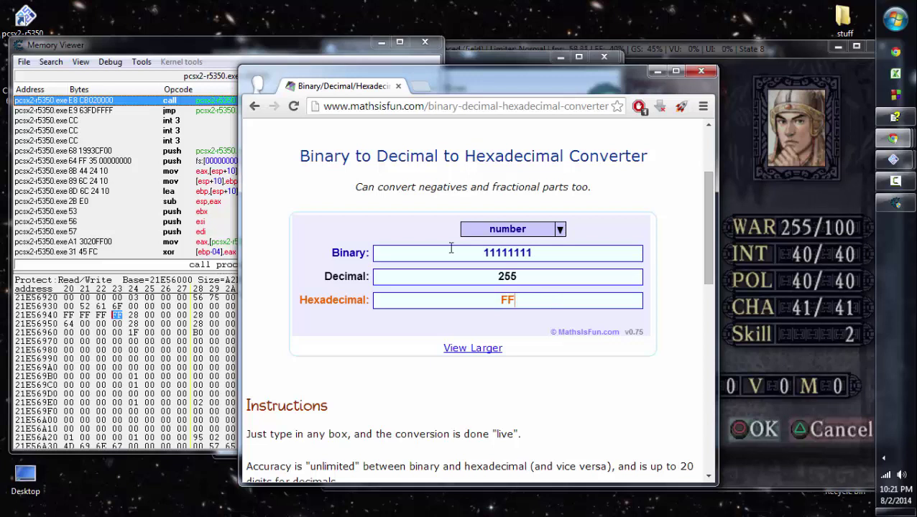
pyautogui.write('FF')
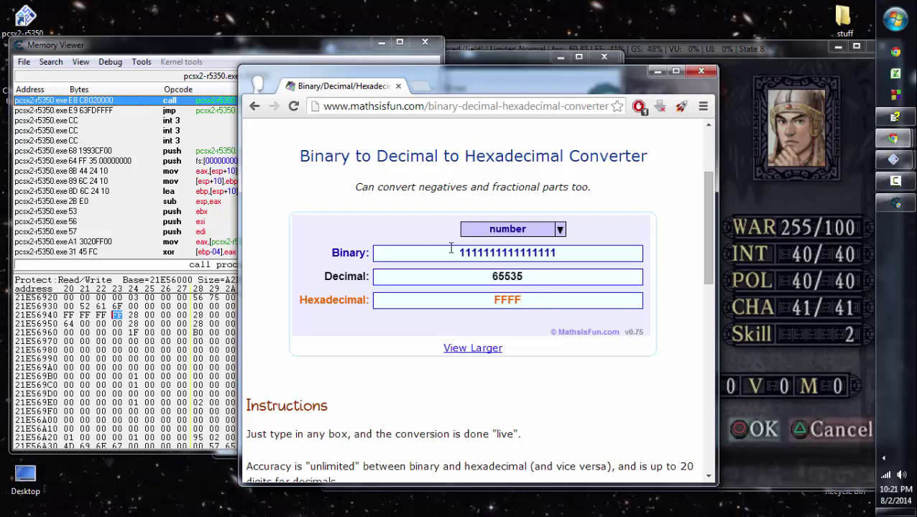
pyautogui.write('FF')
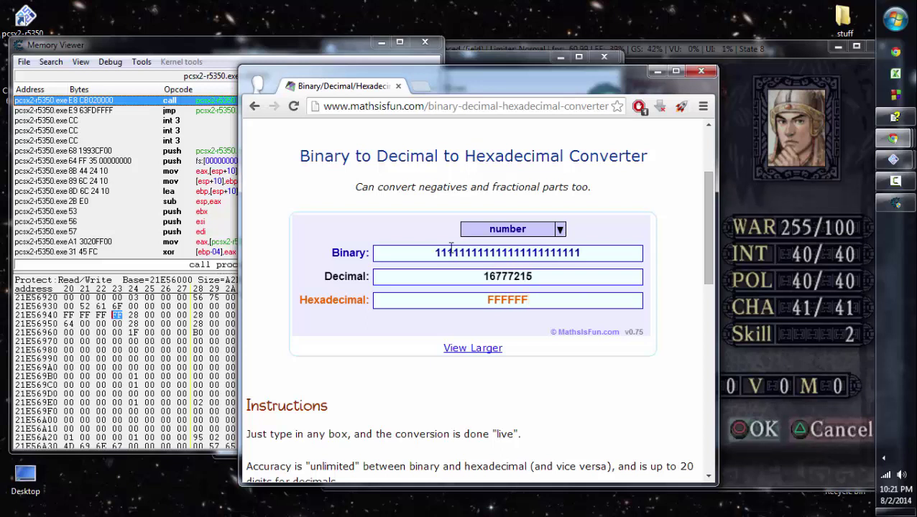
pyautogui.write('FF')
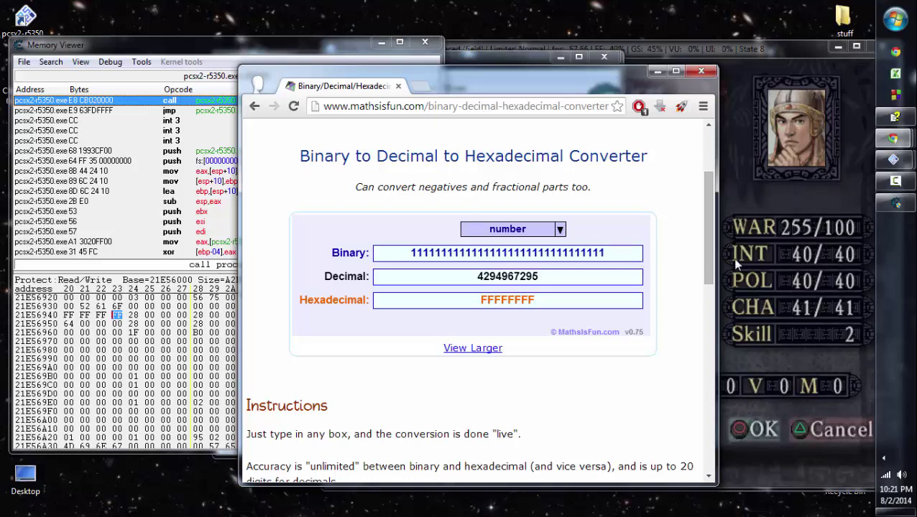
# Return to the game and reopen and close the Name screen to check the WAR stat with all four bytes filled
pyautogui.click(757, 249)
pyautogui.press('l')
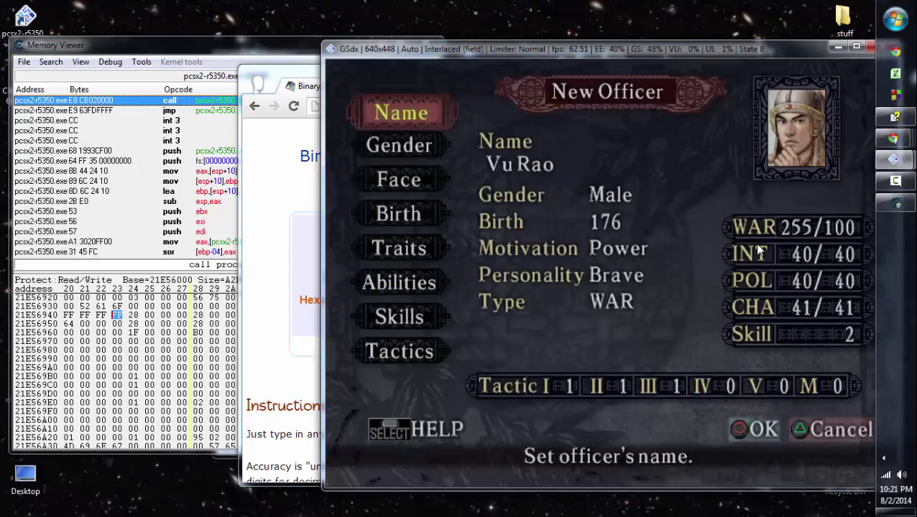
pyautogui.press('i')
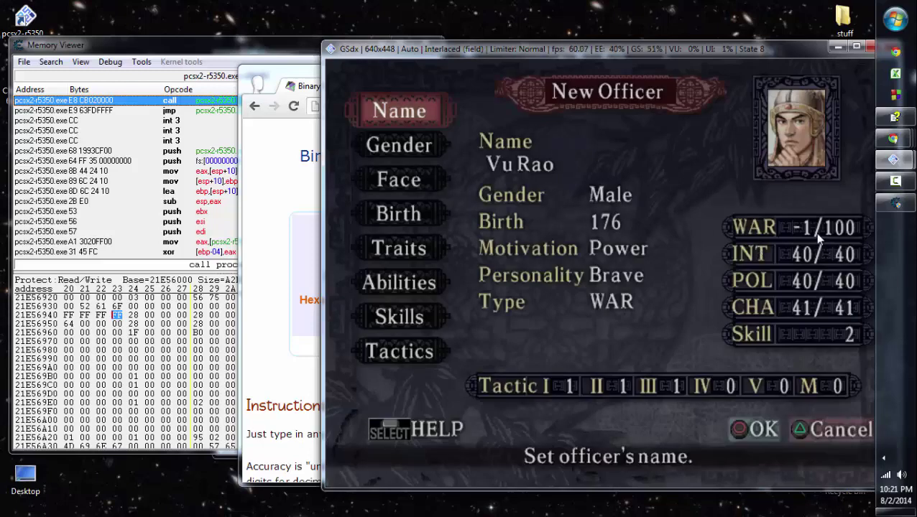
# Switch to the browser's number converter and change the hexadecimal value to FFFFFFFE
pyautogui.click(305, 308)
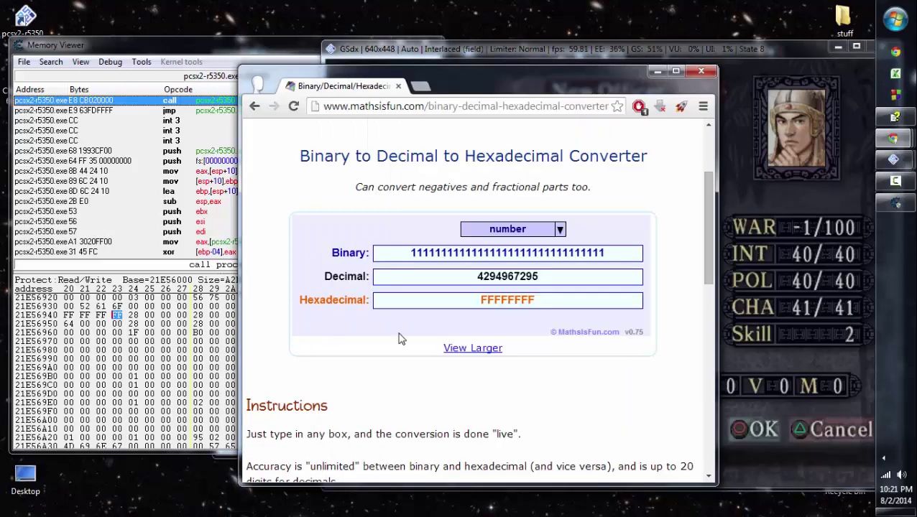
pyautogui.click(565, 302)
pyautogui.press('BackSpace')
pyautogui.write('E')
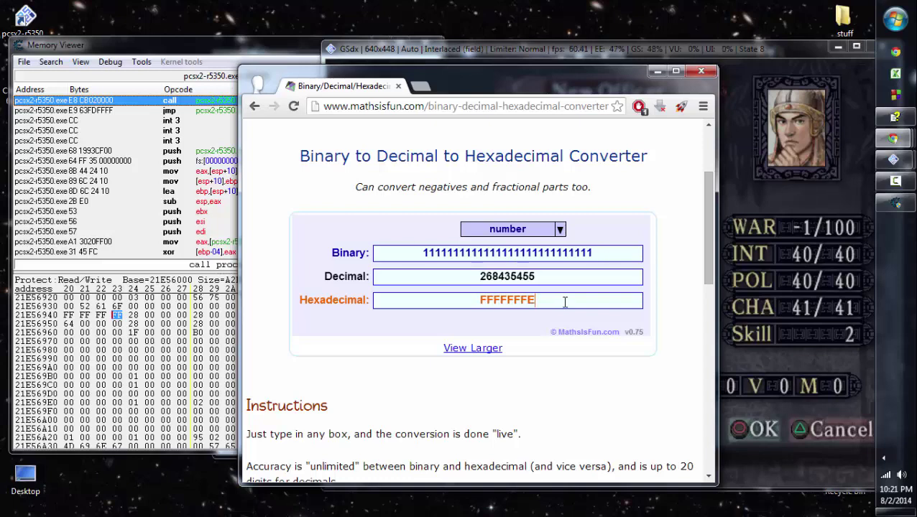
# Overwrite the fourth WAR byte at 21E56943 with FE in the Memory Viewer and return to the game to check the stat
pyautogui.click(752, 193)
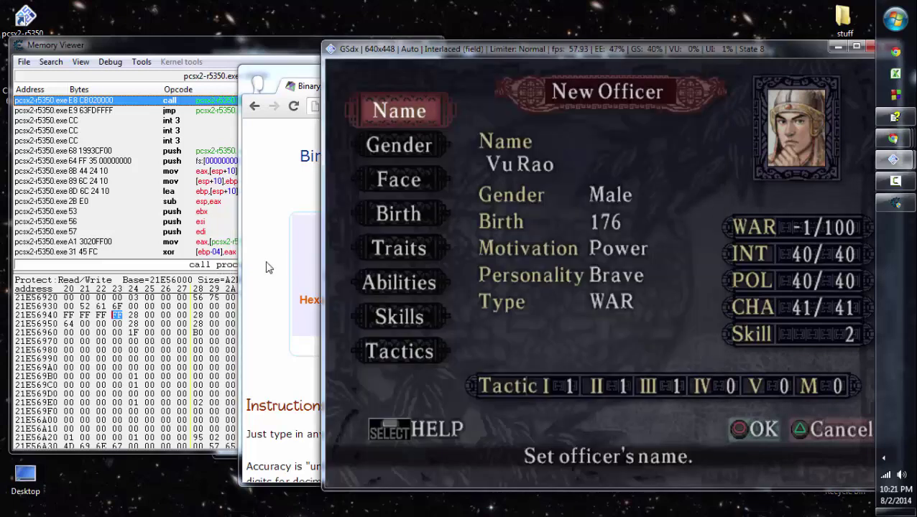
pyautogui.click(123, 321)
pyautogui.write('FE')
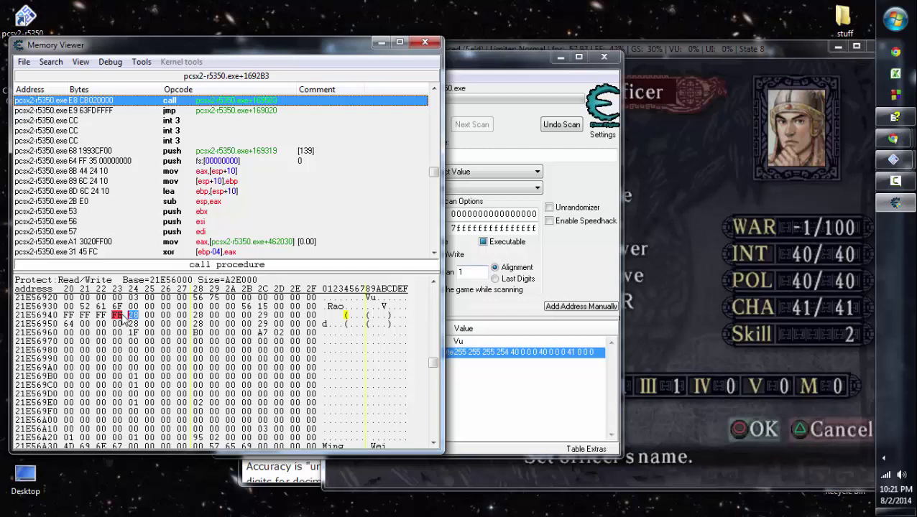
pyautogui.click(672, 300)
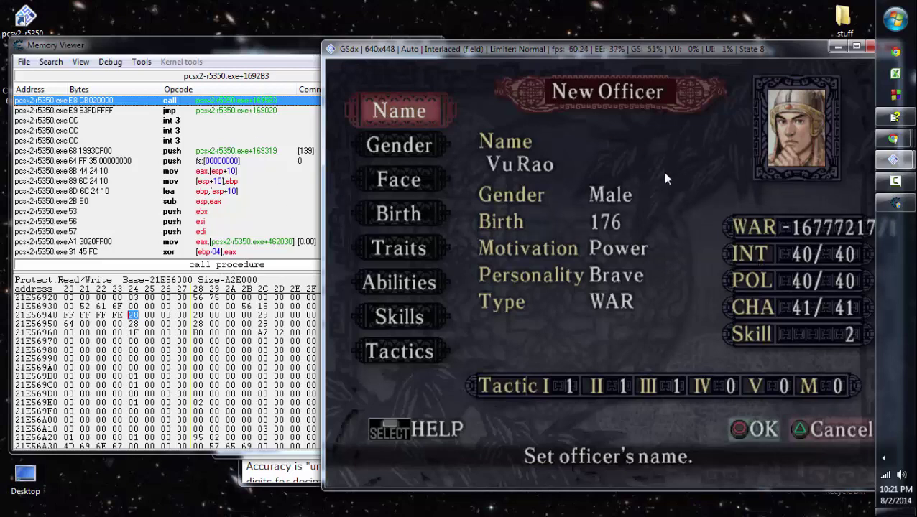
# Move to the Abilities entry on the game's New Officer screen and select it
pyautogui.press('Down')
pyautogui.press('Down')
pyautogui.press('Down')
pyautogui.press('Down')
pyautogui.press('Down')
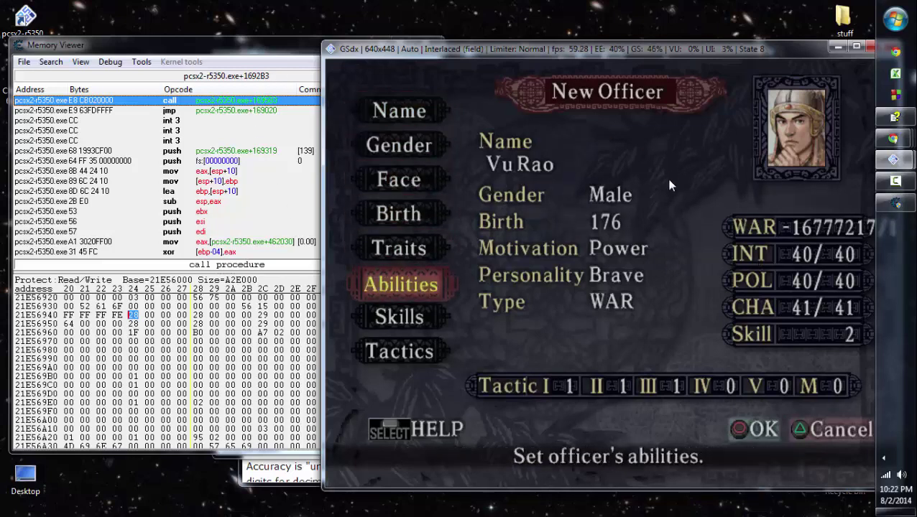
pyautogui.press('Return')
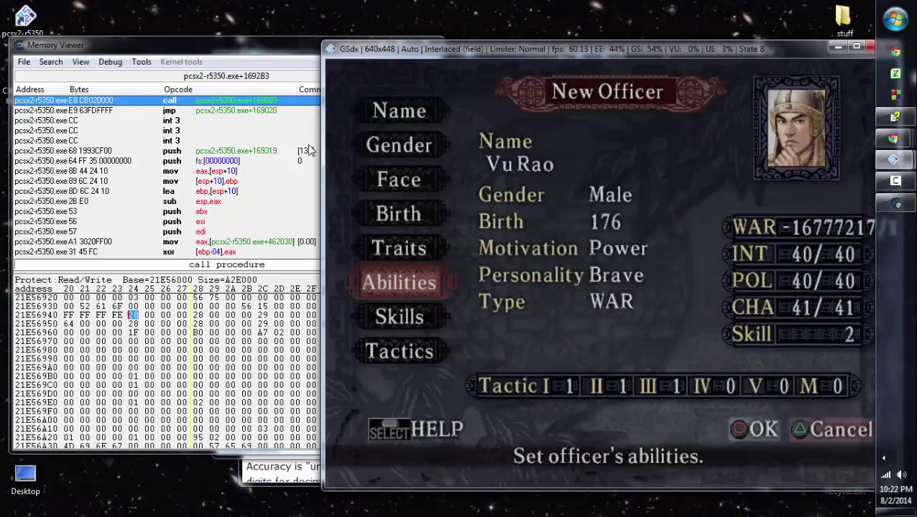
# Overwrite the byte at 21E56943 with 00, then open and close the game's Ability screen to check WAR
pyautogui.click(115, 320)
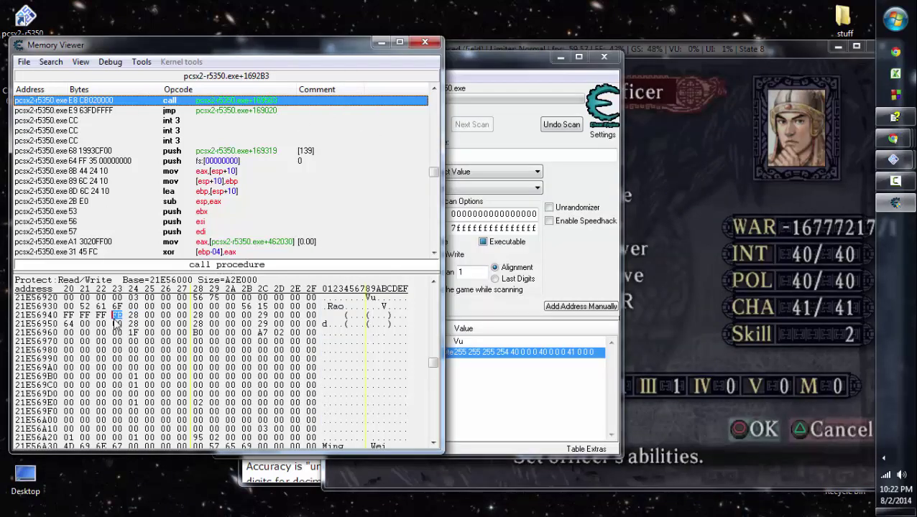
pyautogui.write('00')
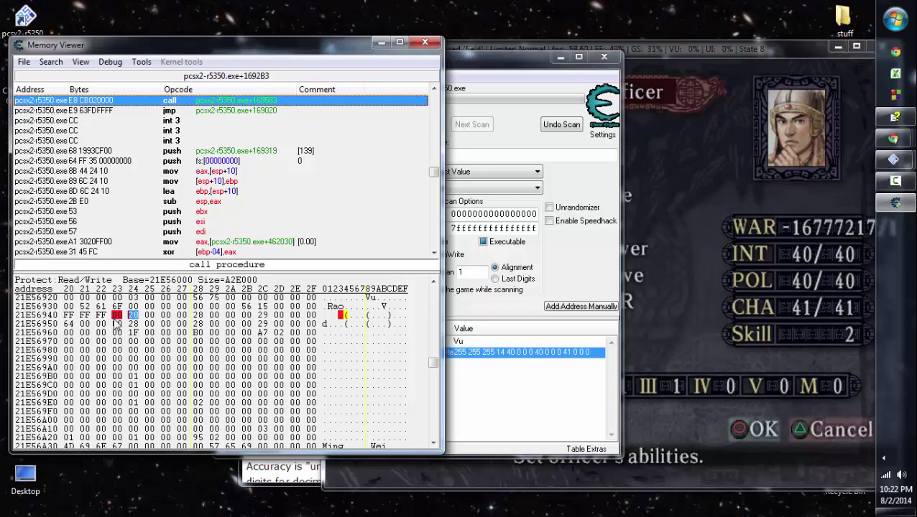
pyautogui.click(712, 234)
pyautogui.press('x')
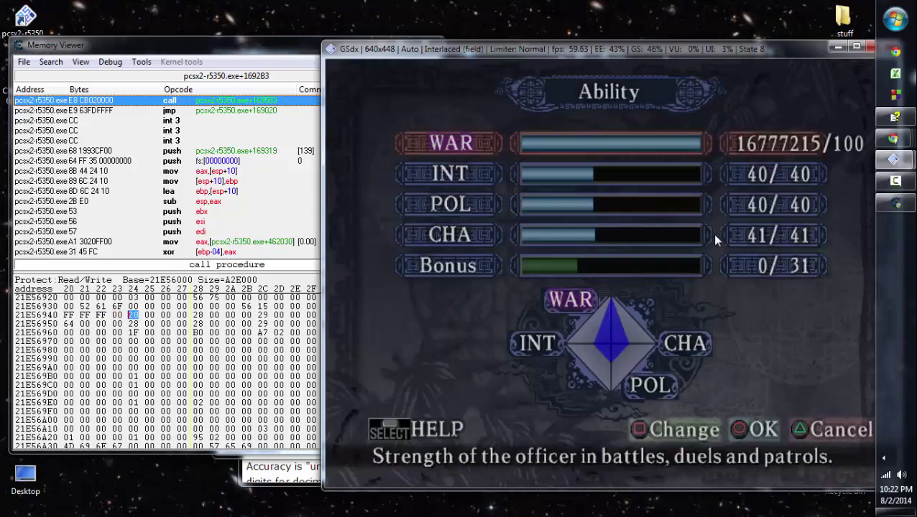
pyautogui.press('s')
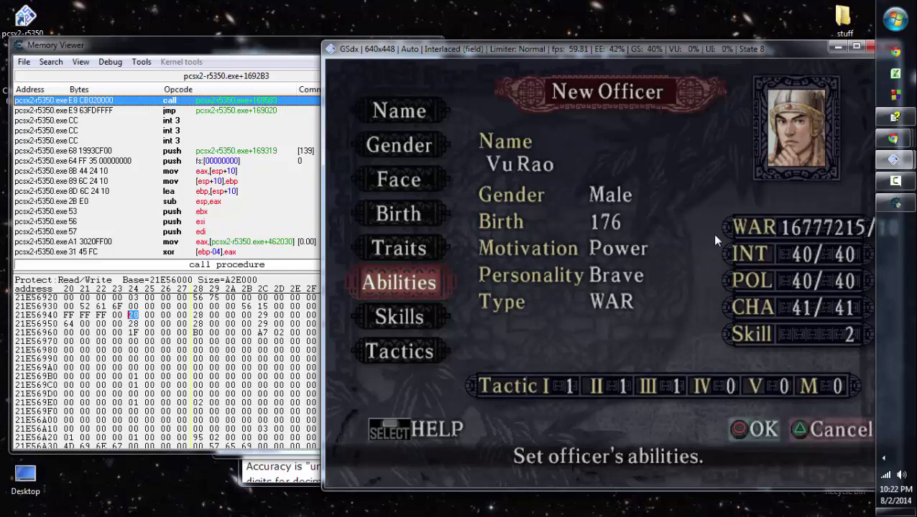
# Overwrite the byte at 21E56943 with 7F in the Memory Viewer and return to the game
pyautogui.click(117, 318)
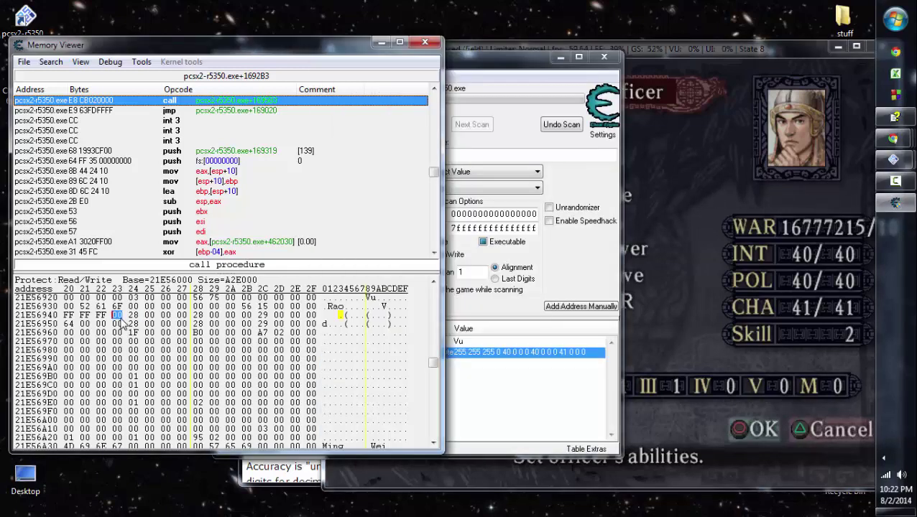
pyautogui.write('7F')
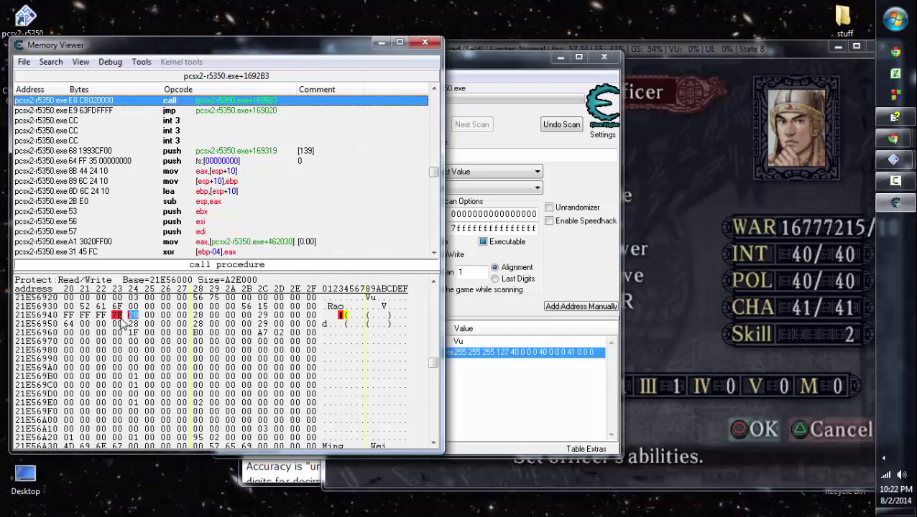
pyautogui.click(707, 206)
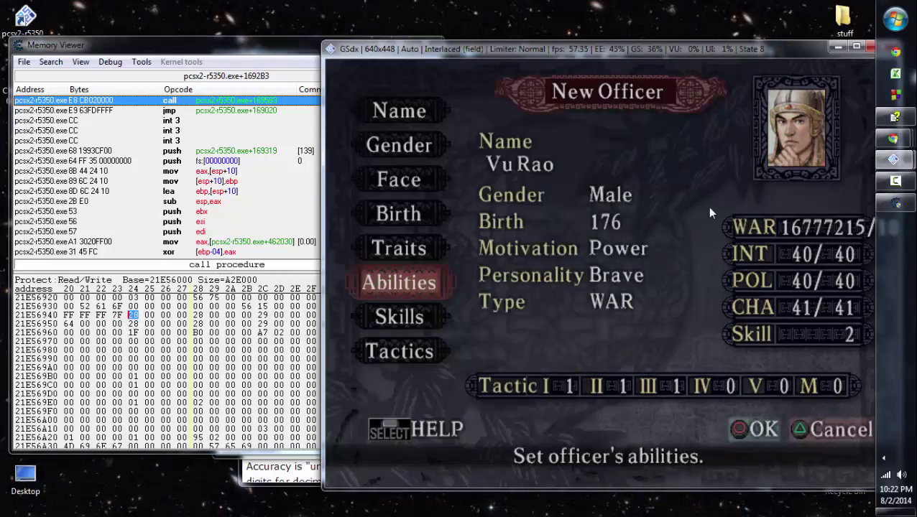
# Reopen and close the Name screen to refresh WAR, and move the game window so the stat can be read in full
pyautogui.press('Up')
pyautogui.press('Up')
pyautogui.press('Up')
pyautogui.press('Up')
pyautogui.press('x')
pyautogui.press('s')
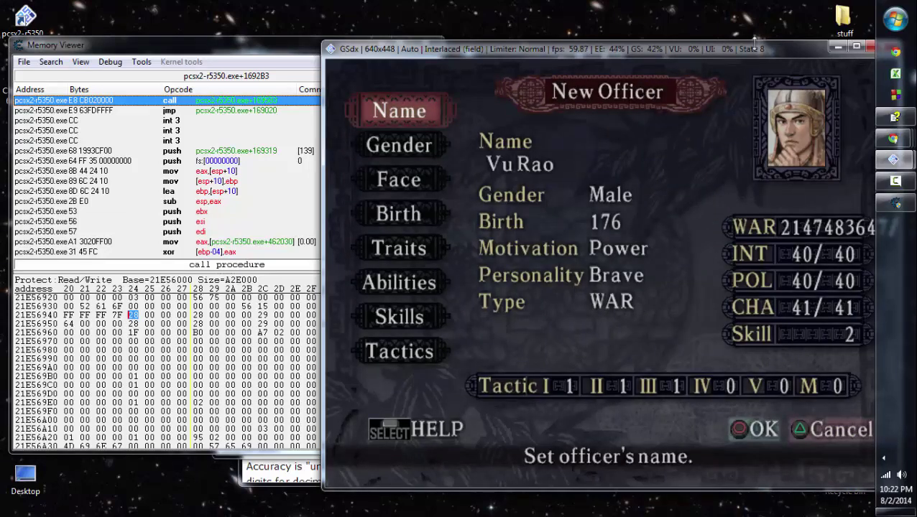
pyautogui.moveTo(757, 56); pyautogui.dragTo(732, 49)
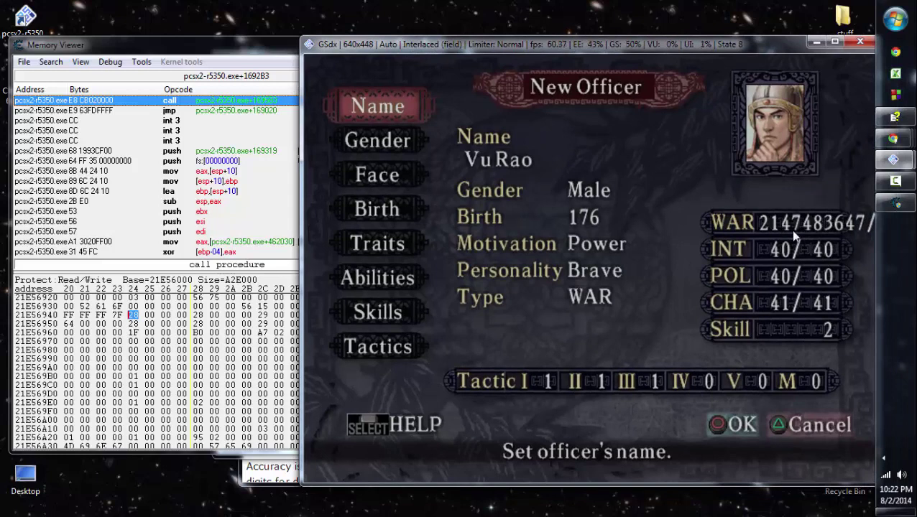
# Overwrite the byte at 21E56943 with 80 and reopen and close the Name screen to check WAR
pyautogui.click(117, 316)
pyautogui.write('80')
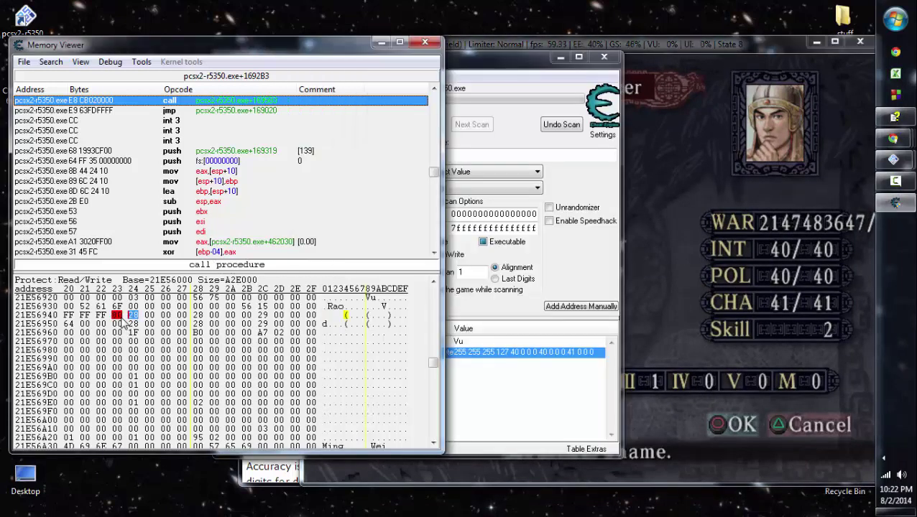
pyautogui.click(736, 149)
pyautogui.press('l')
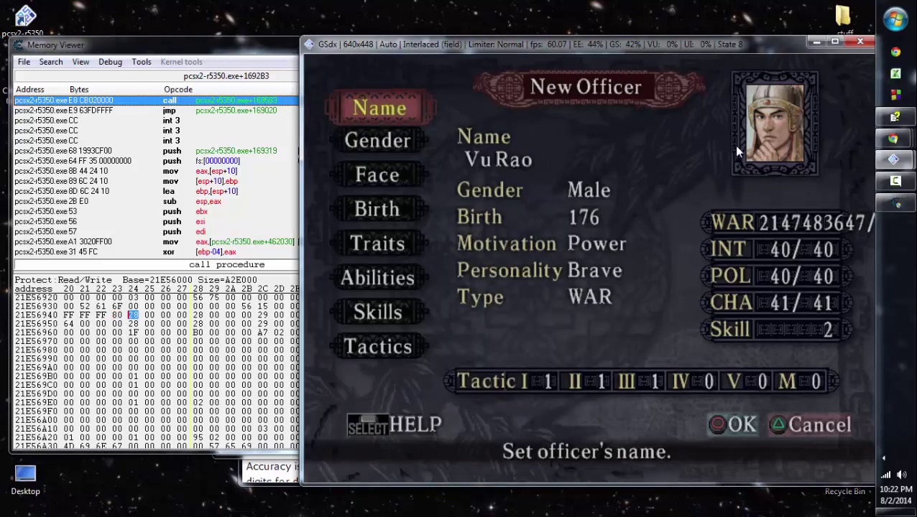
pyautogui.press('i')
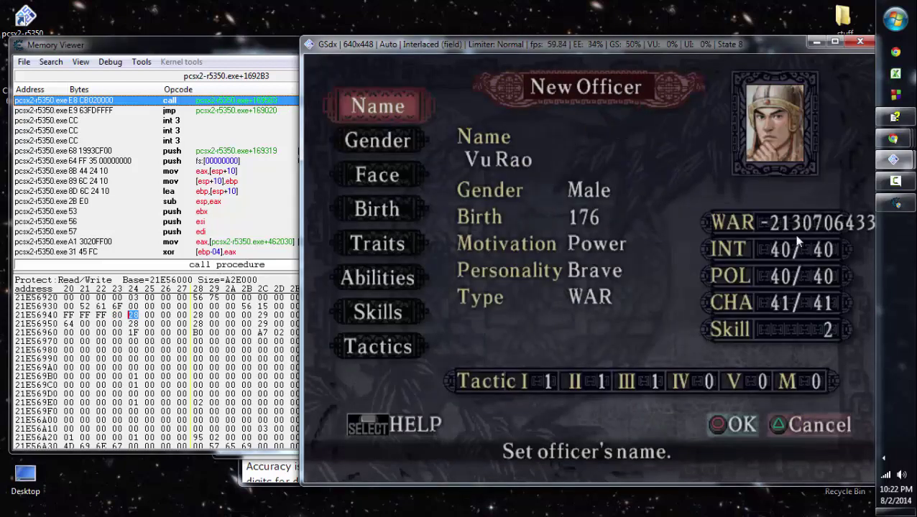
# Put the byte at 21E56943 back to 7F and reopen and close the Name screen to recheck WAR
pyautogui.click(120, 322)
pyautogui.click(117, 316)
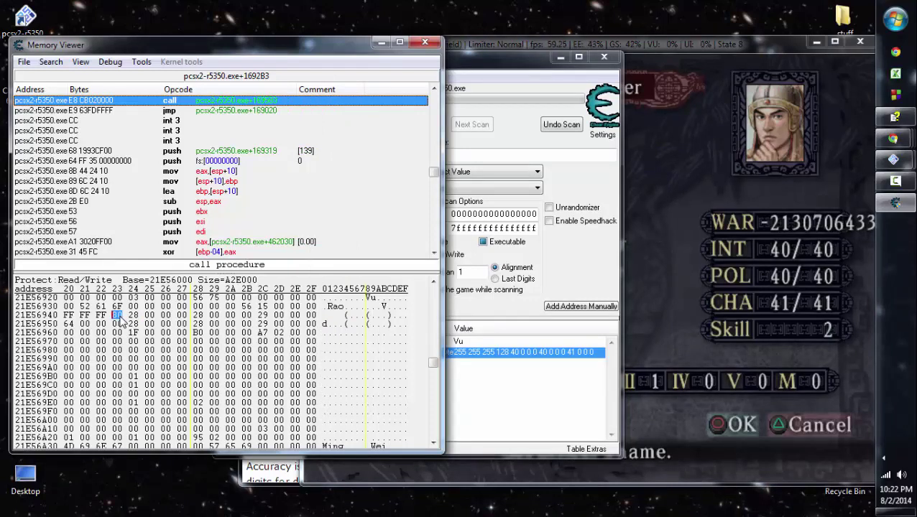
pyautogui.write('7f')
pyautogui.click(730, 186)
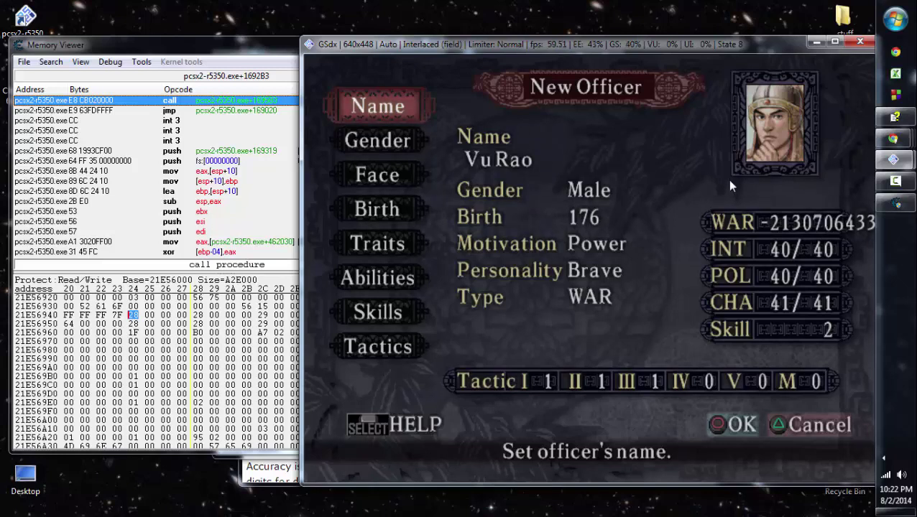
pyautogui.press('x')
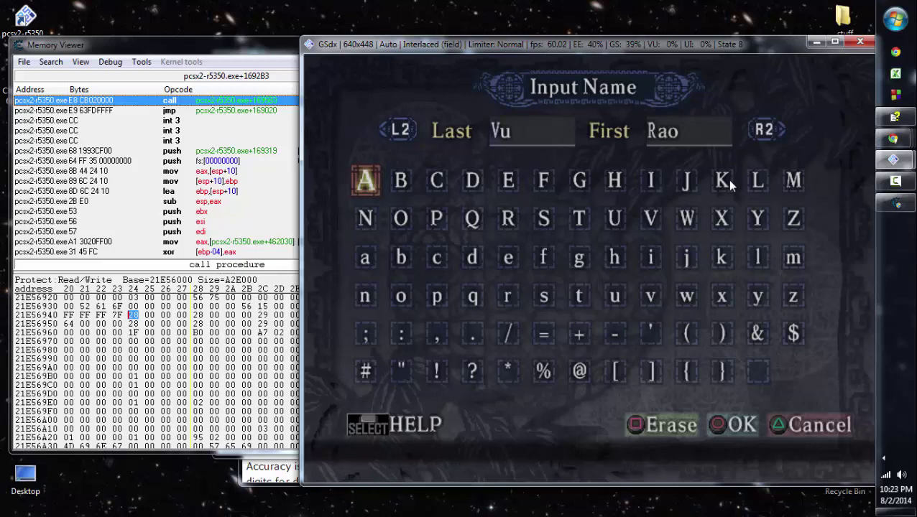
pyautogui.press('s')
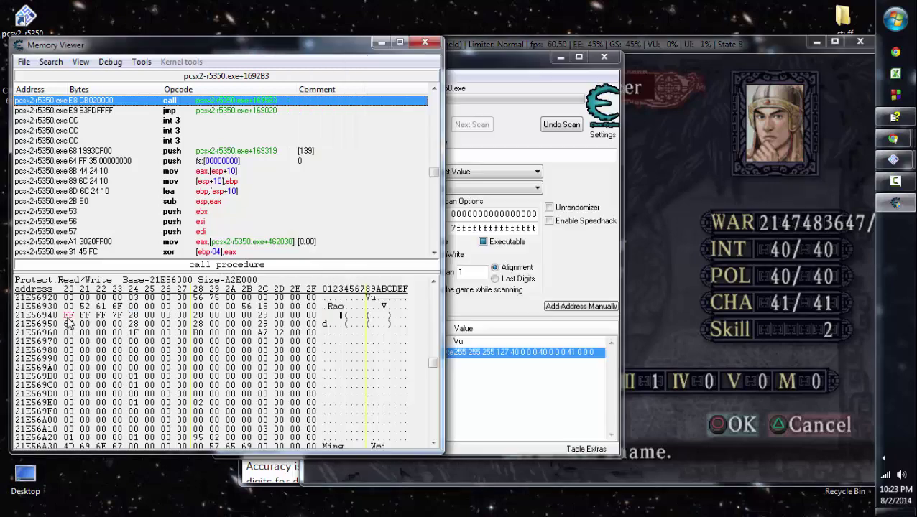
pyautogui.click(69, 317)
pyautogui.hotkey('alt', 'Tab')
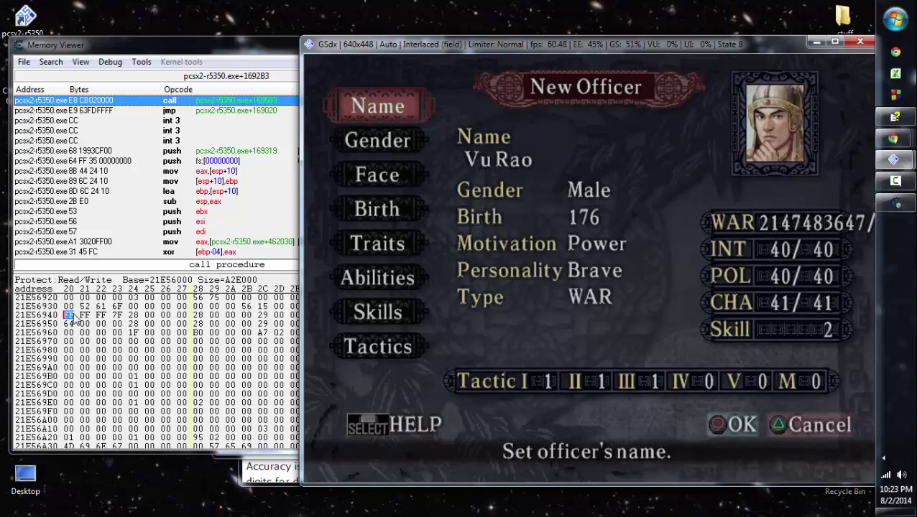
pyautogui.press('Return')
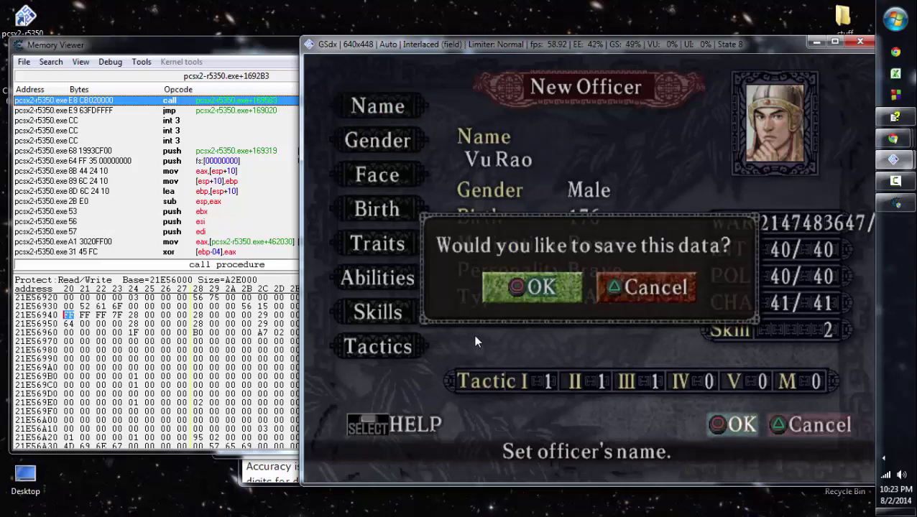
pyautogui.press('Right')
pyautogui.press('Return')
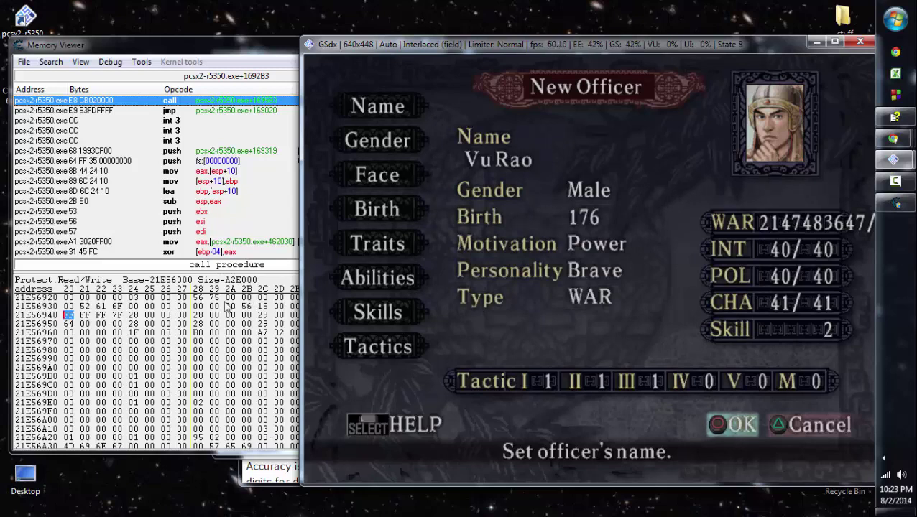
# Open the value of New Officer Attributes in Cheat Engine for editing and replace its first four bytes with 94 0 0 0
pyautogui.click(249, 456)
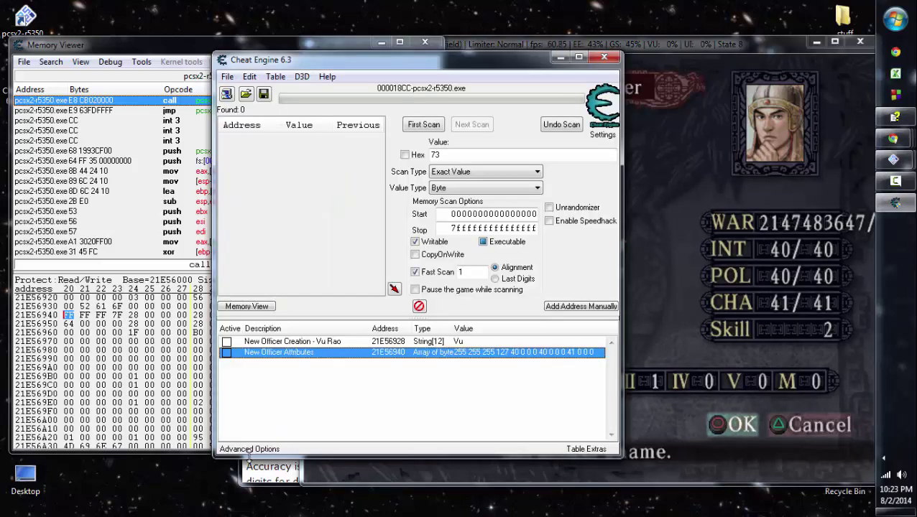
pyautogui.press('Return')
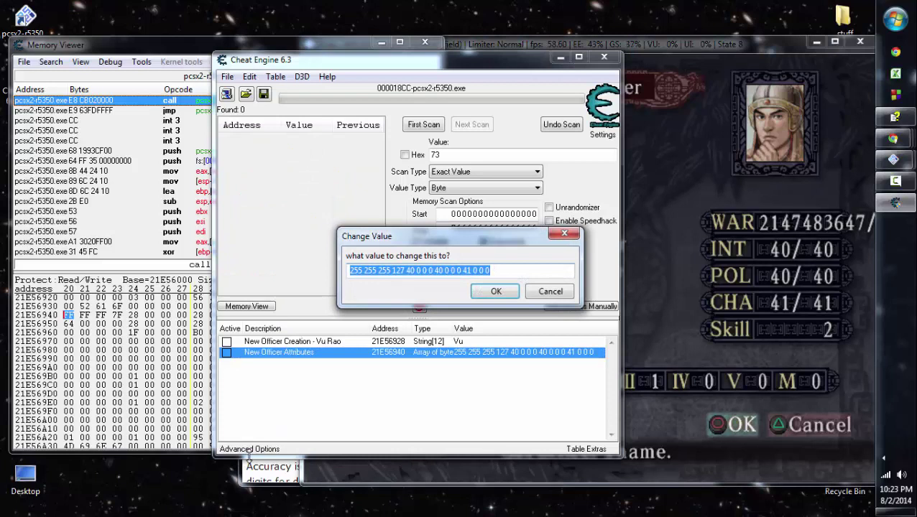
pyautogui.press('Home')
pyautogui.press('Right')
pyautogui.press('Right')
pyautogui.press('Right')
pyautogui.press('Right')
pyautogui.press('Right')
pyautogui.press('Right')
pyautogui.press('Right')
pyautogui.press('Right')
pyautogui.press('Right')
pyautogui.press('Right')
pyautogui.press('Right')
pyautogui.press('Right')
pyautogui.press('Right')
pyautogui.press('Right')
pyautogui.press('Right')
pyautogui.hotkey('shift', 'Home')
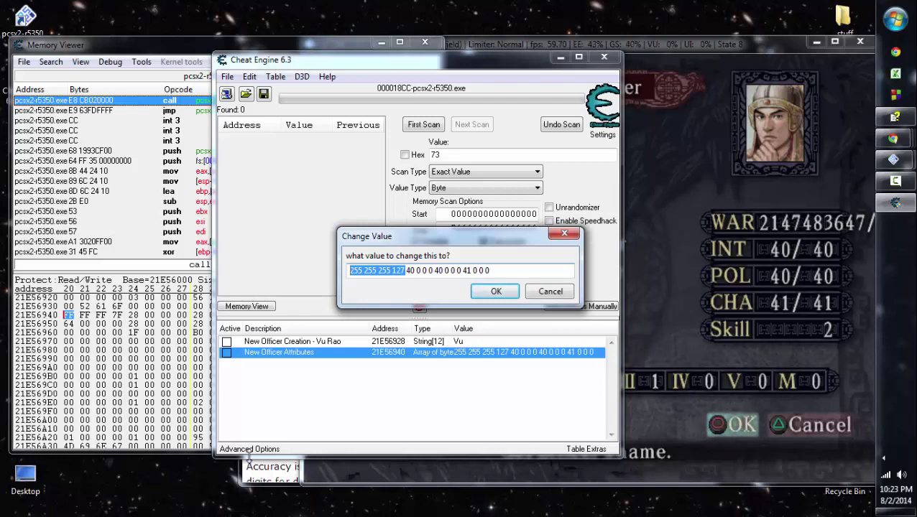
pyautogui.write('94 0 0 0')
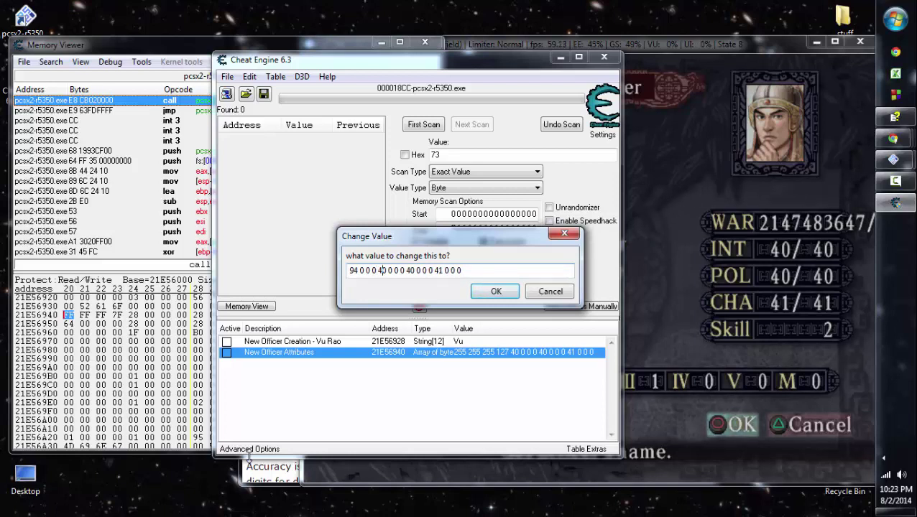
# Set the first byte of the second attribute (INT) to 89 and of the third (POL) to 81
pyautogui.press('BackSpace')
pyautogui.press('BackSpace')
pyautogui.write('89')
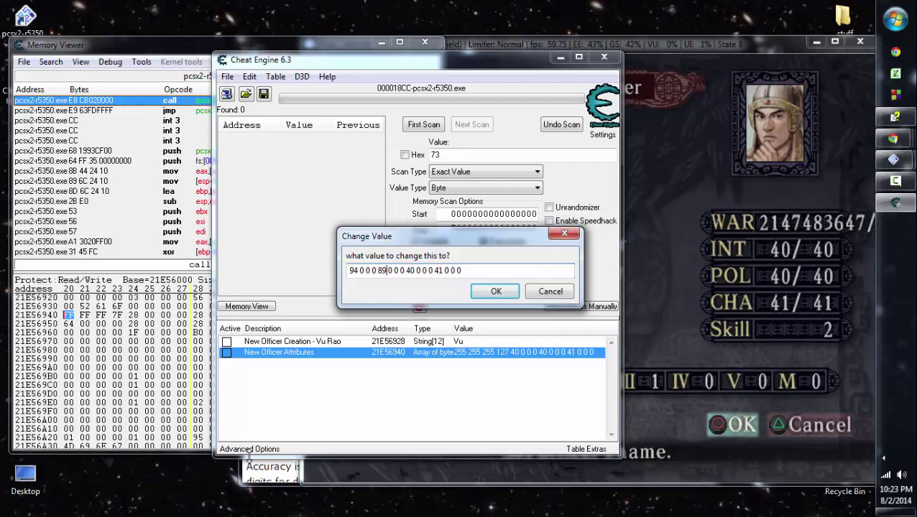
pyautogui.press('Right')
pyautogui.press('Right')
pyautogui.press('Right')
pyautogui.press('Right')
pyautogui.press('Right')
pyautogui.press('BackSpace')
pyautogui.press('BackSpace')
pyautogui.write('81')
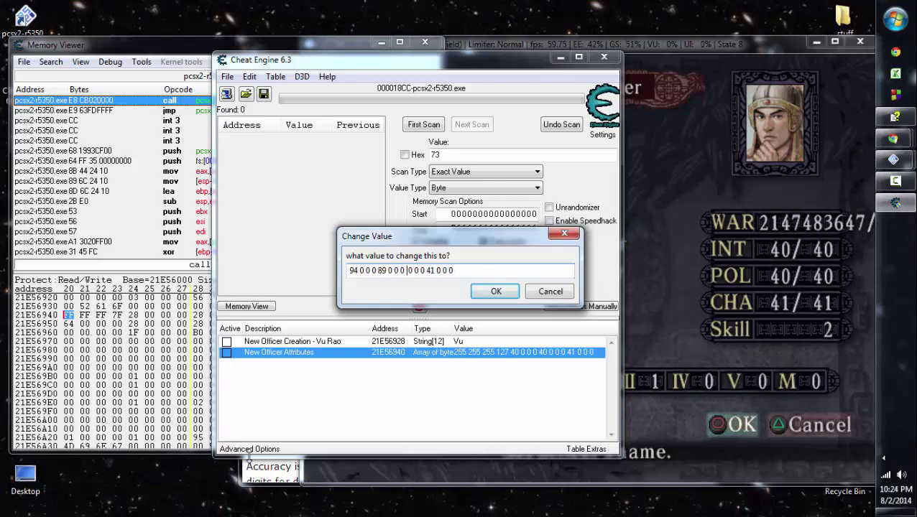
# Set the first byte of the fourth attribute (CHA) to 97 and apply the changed byte array
pyautogui.press('Right')
pyautogui.press('Right')
pyautogui.press('Right')
pyautogui.press('Right')
pyautogui.press('Right')
pyautogui.press('Right')
pyautogui.press('Right')
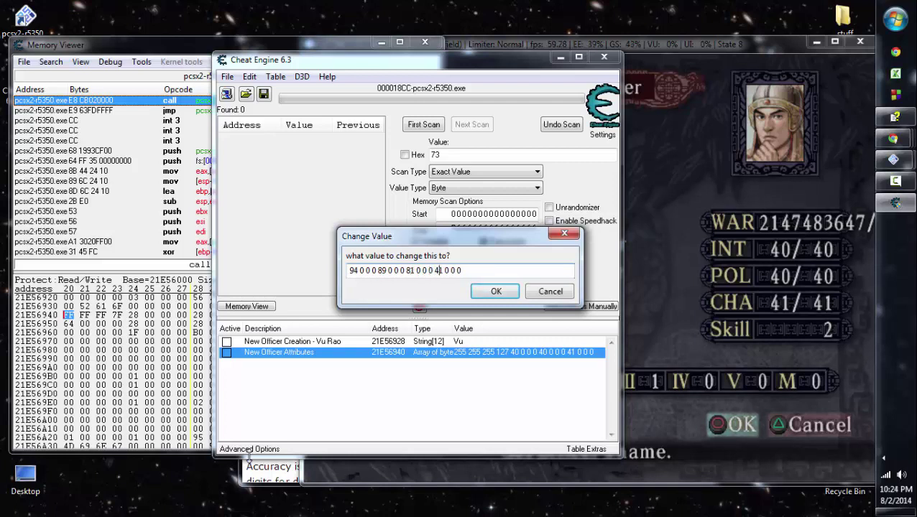
pyautogui.press('BackSpace')
pyautogui.press('BackSpace')
pyautogui.write('97')
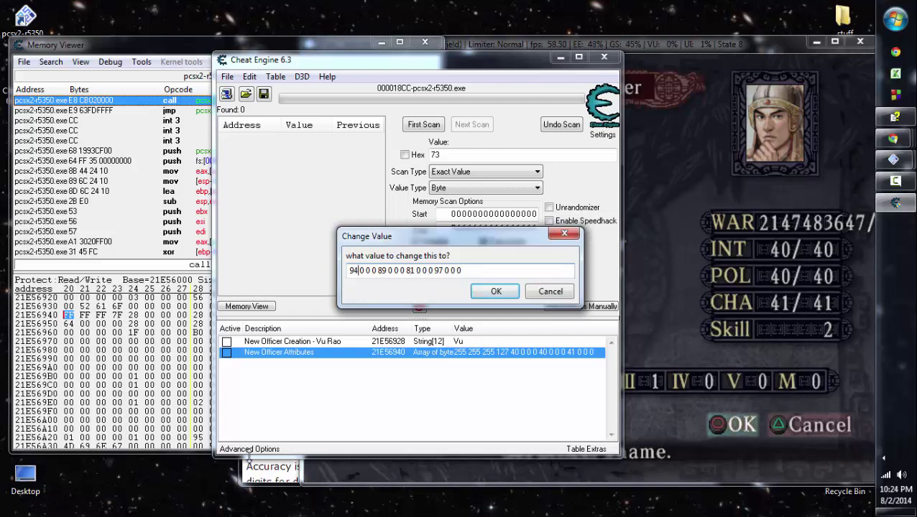
pyautogui.hotkey('shift', 'Home')
pyautogui.press('Return')
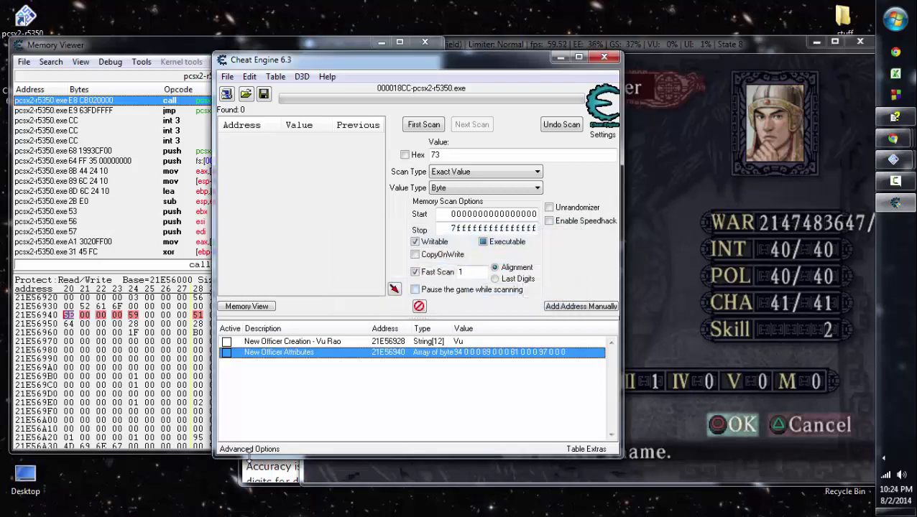
# Save the cheat table over the existing file "rotk8 hex editing video pcsx2-r5350.CT"
pyautogui.hotkey('ctrl', 's')
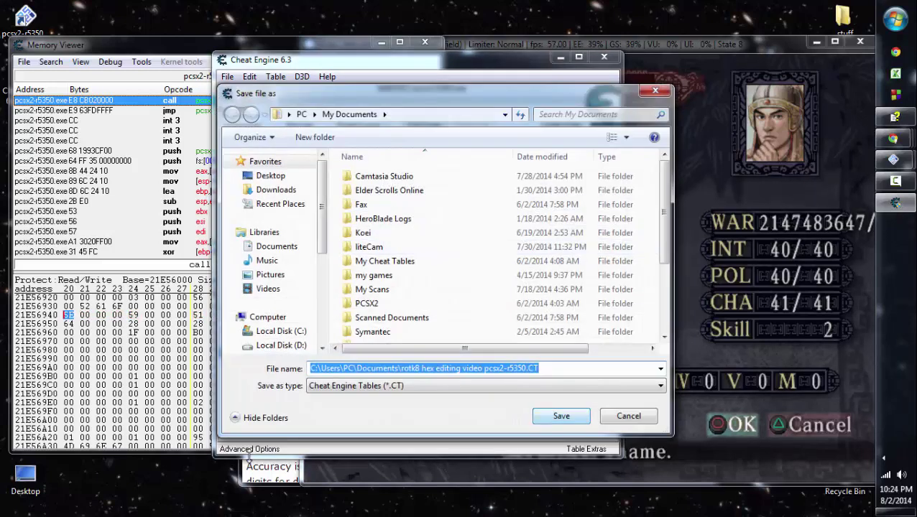
pyautogui.press('Return')
pyautogui.press('y')
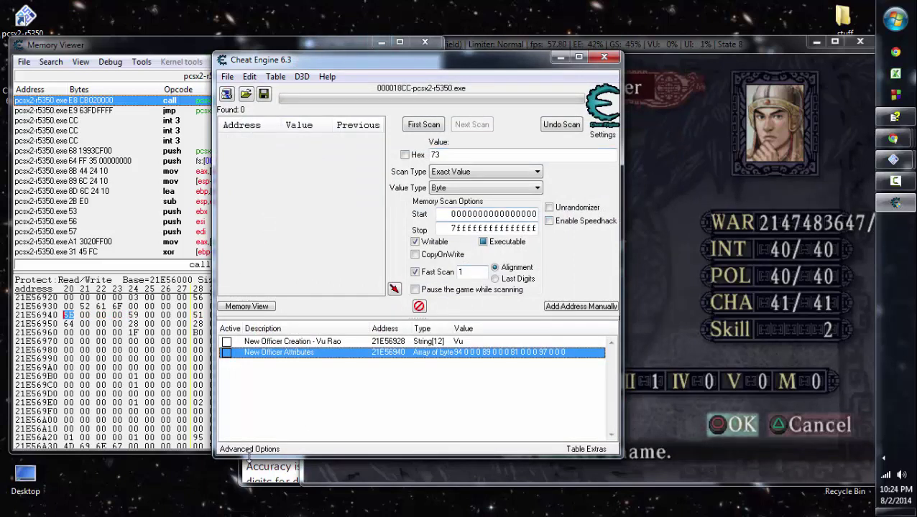
# Set the first byte of New Officer Attributes (WAR) to 128, leaving the remaining bytes of the array as they are
pyautogui.press('Return')
pyautogui.press('Home')
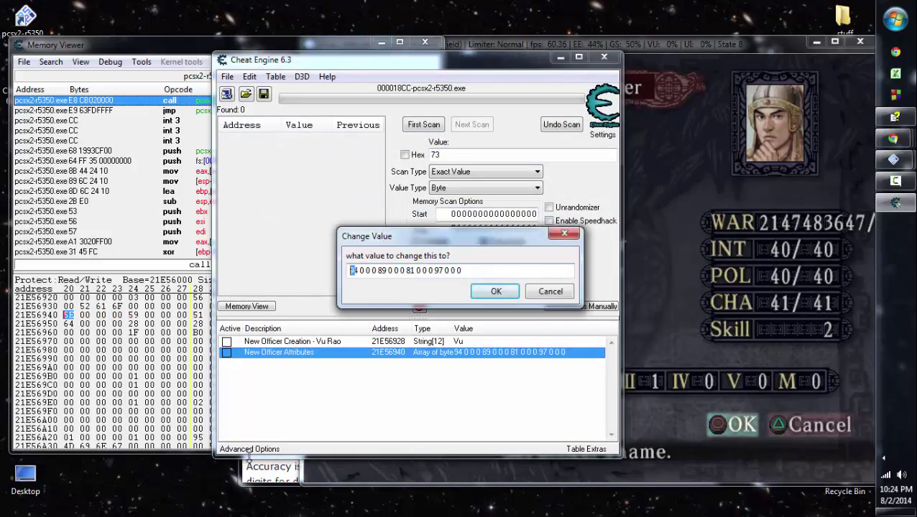
pyautogui.write('38')
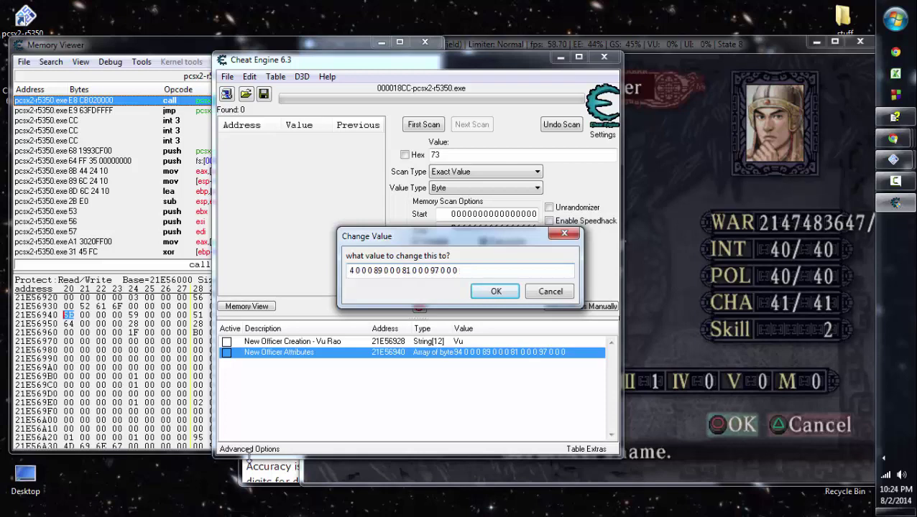
pyautogui.press('Return')
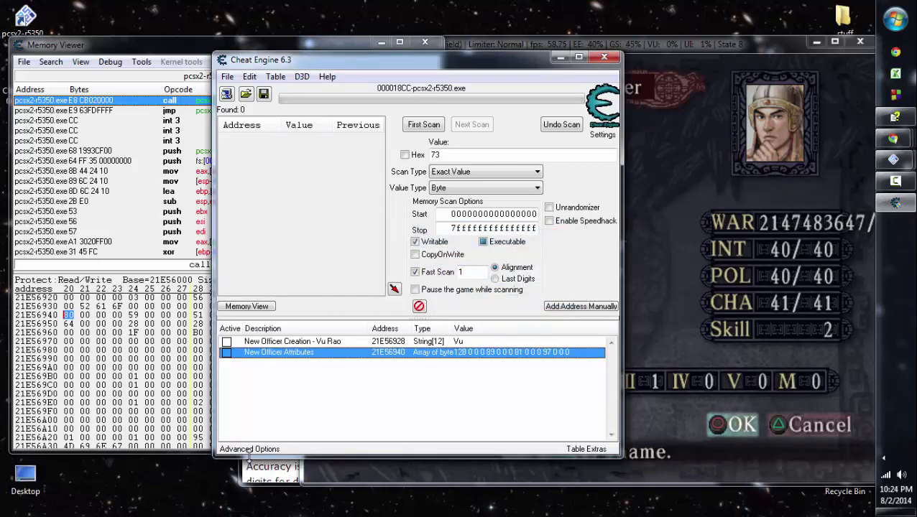
# Back in PCSX2, dismiss the save prompt, return to Name, and open and close its screen to refresh the officer's attributes
pyautogui.click(856, 281)
pyautogui.press('x')
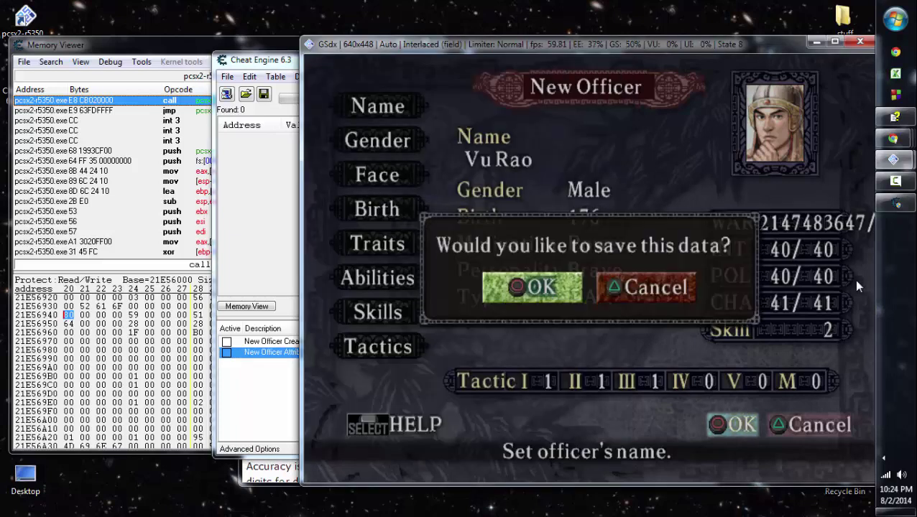
pyautogui.press('z')
pyautogui.press('Up')
pyautogui.press('Up')
pyautogui.press('Up')
pyautogui.press('Up')
pyautogui.press('Up')
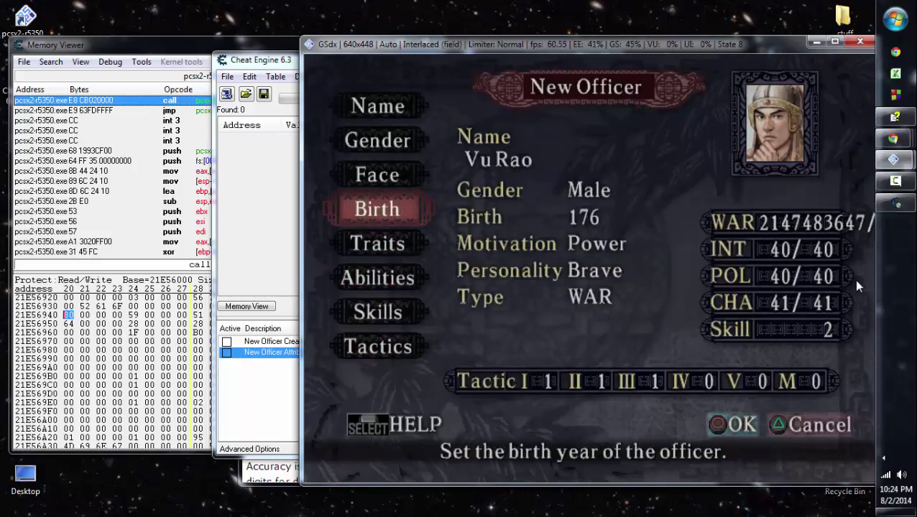
pyautogui.press('Up')
pyautogui.press('Up')
pyautogui.press('Up')
pyautogui.press('Return')
pyautogui.press('Escape')
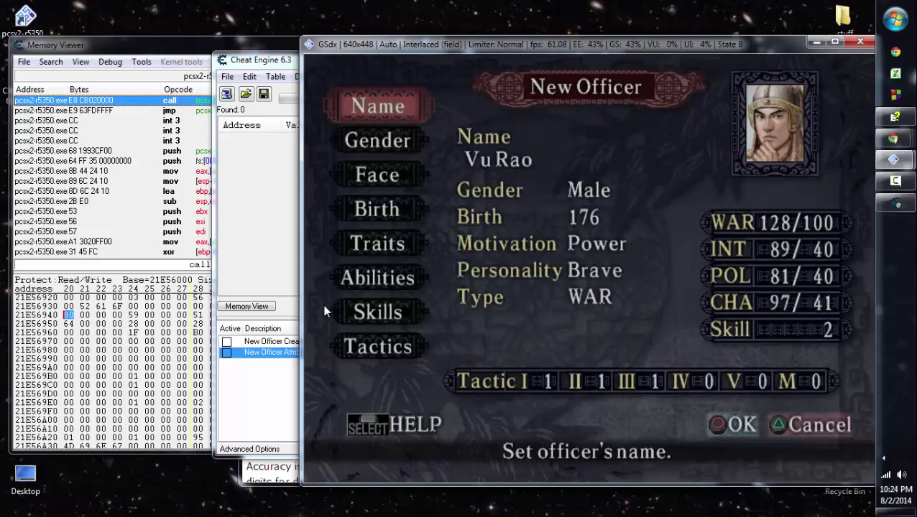
# In Cheat Engine, set the first byte of New Officer Attributes to 94 and apply the array
pyautogui.click(280, 399)
pyautogui.press('Return')
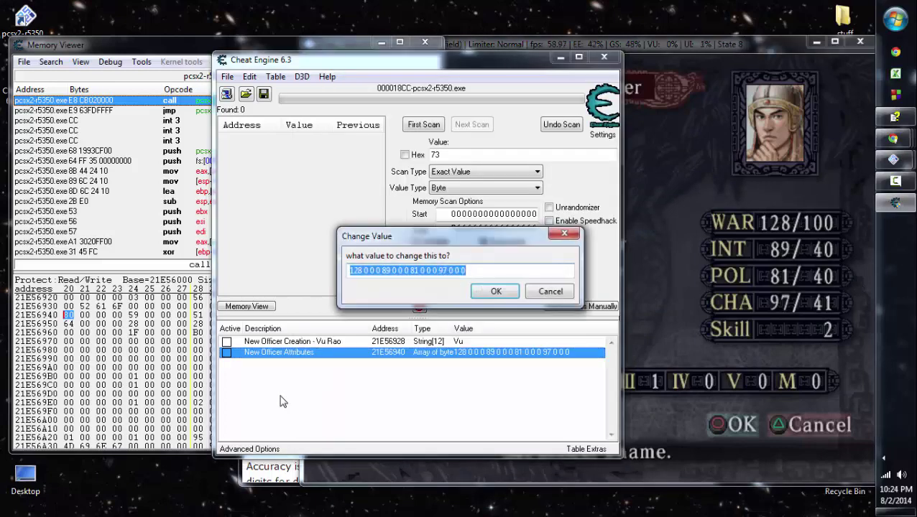
pyautogui.press('Home')
pyautogui.hotkey('shift', 'Right')
pyautogui.hotkey('shift', 'Right')
pyautogui.hotkey('shift', 'Right')
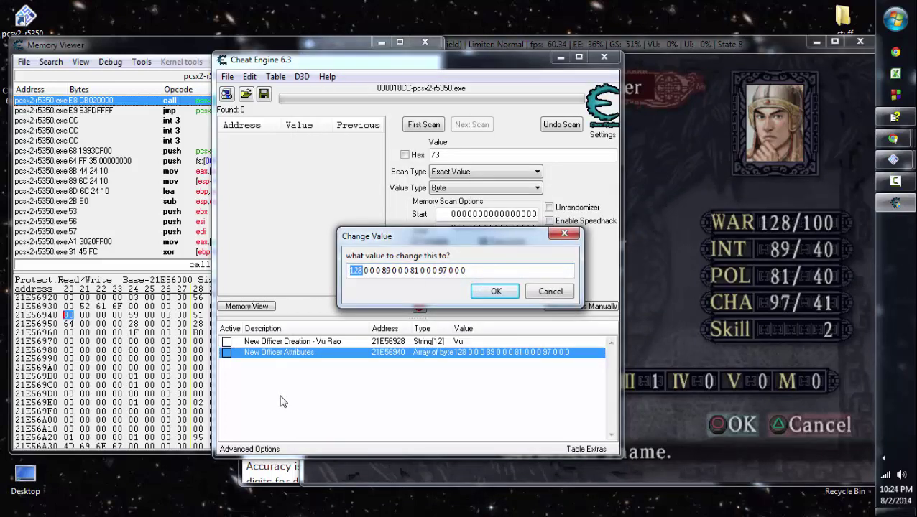
pyautogui.write('94')
pyautogui.press('Return')
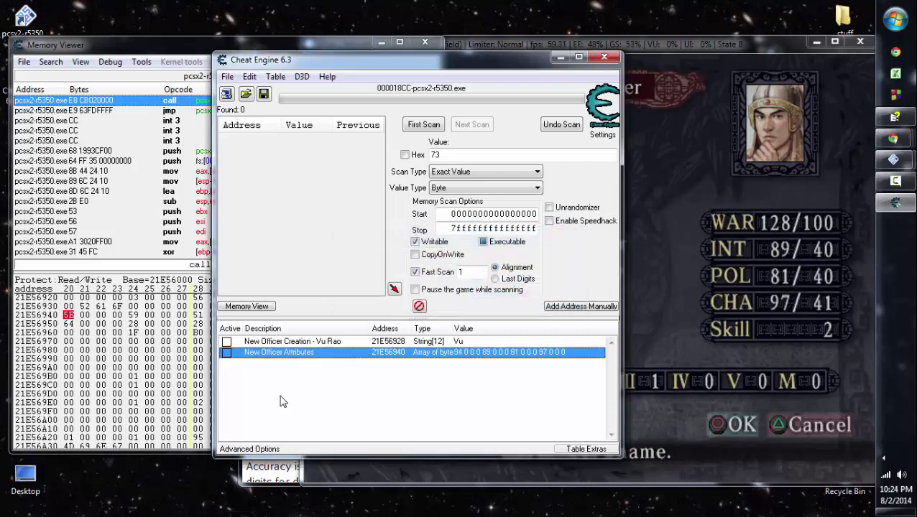
# Open and close the Name screen in PCSX2 to recheck WAR and compare the attributes with the Cheat Engine entry
pyautogui.click(708, 250)
pyautogui.press('x')
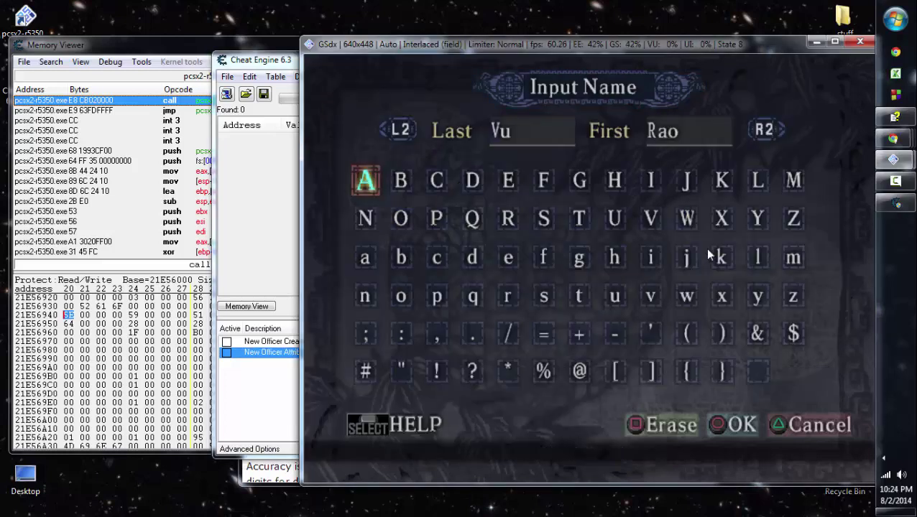
pyautogui.press('d')
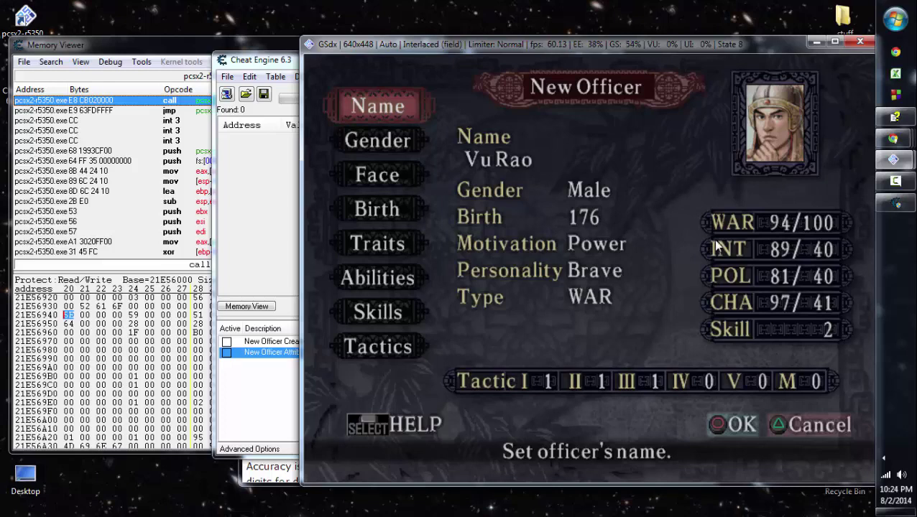
pyautogui.click(279, 416)
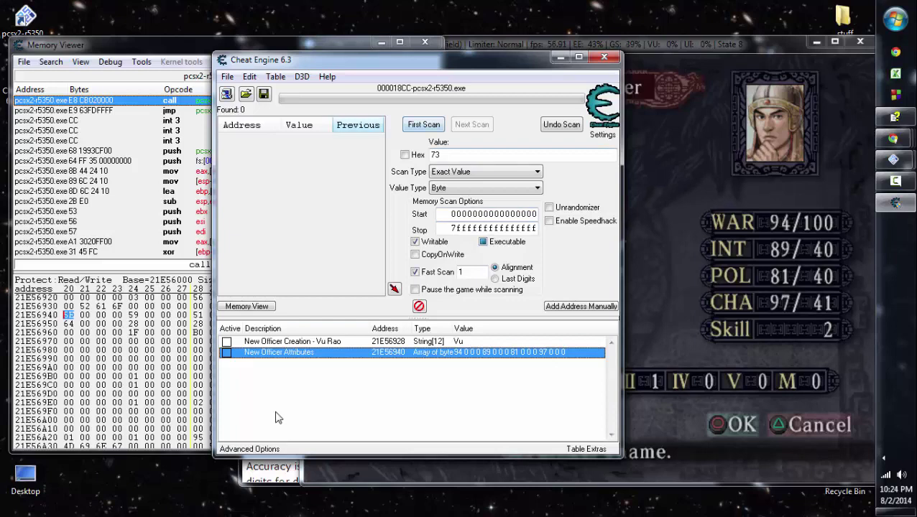
pyautogui.click(722, 237)
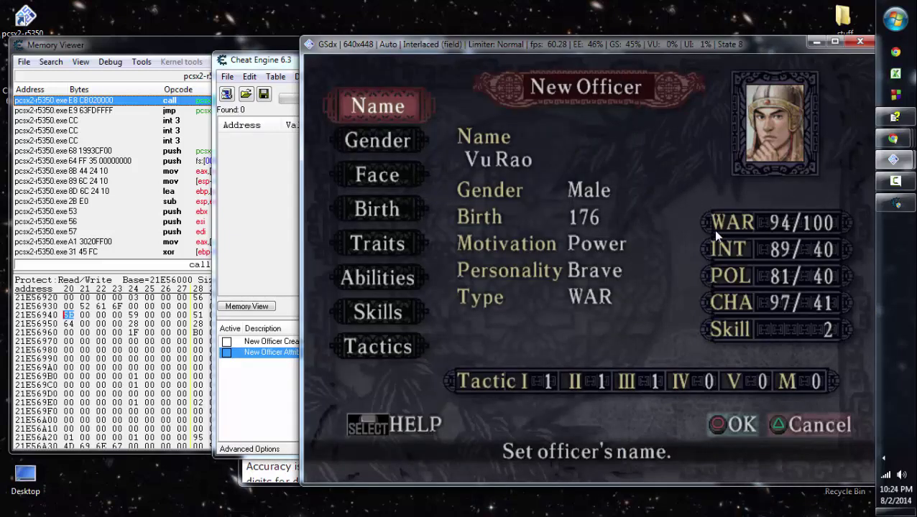
# Confirm the new officer's data, save it to the memory card in slot 1 and return to the New Officer entry
pyautogui.press('Return')
pyautogui.press('Return')
pyautogui.press('Up')
pyautogui.press('Up')
pyautogui.press('Return')
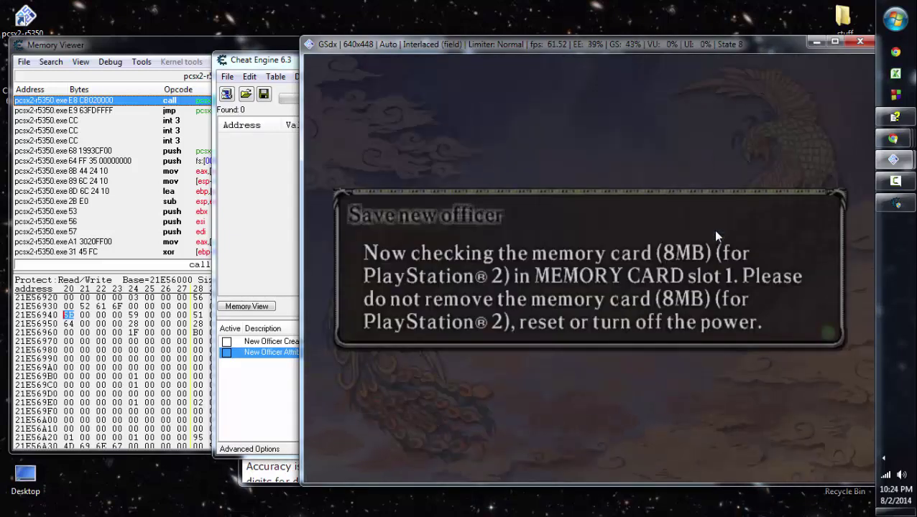
pyautogui.press('Return')
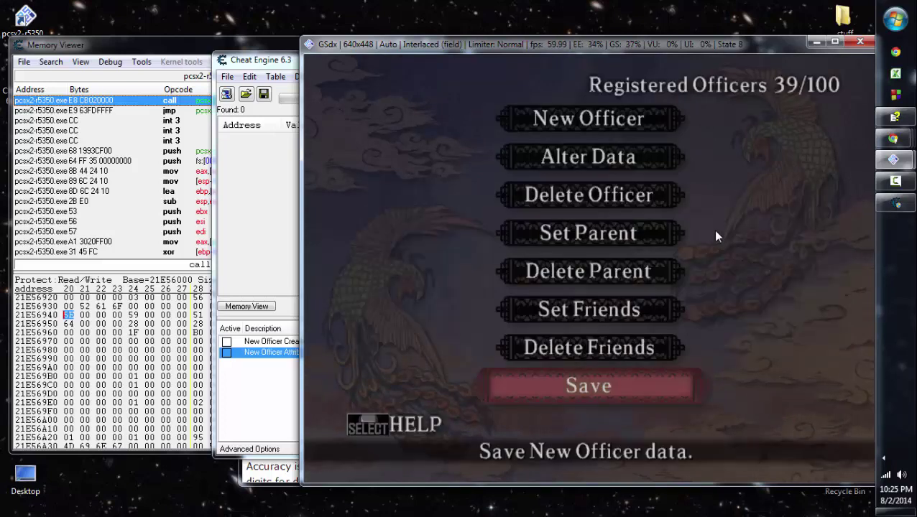
pyautogui.press('Down')
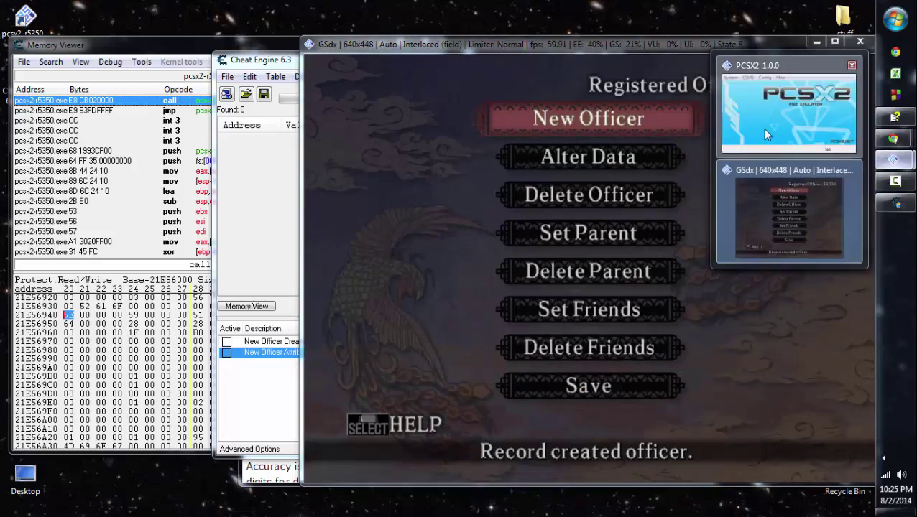
pyautogui.click(790, 115)
pyautogui.click(348, 176)
pyautogui.moveTo(402, 277)
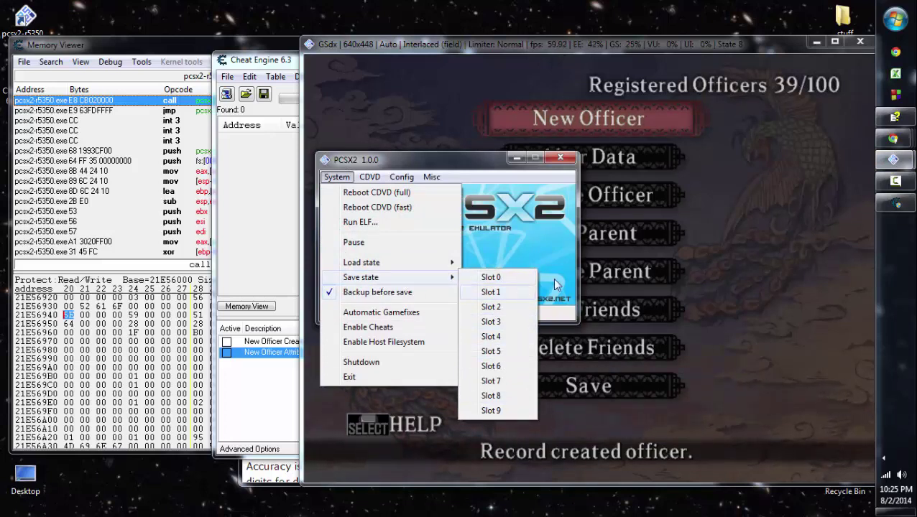
pyautogui.click(676, 256)
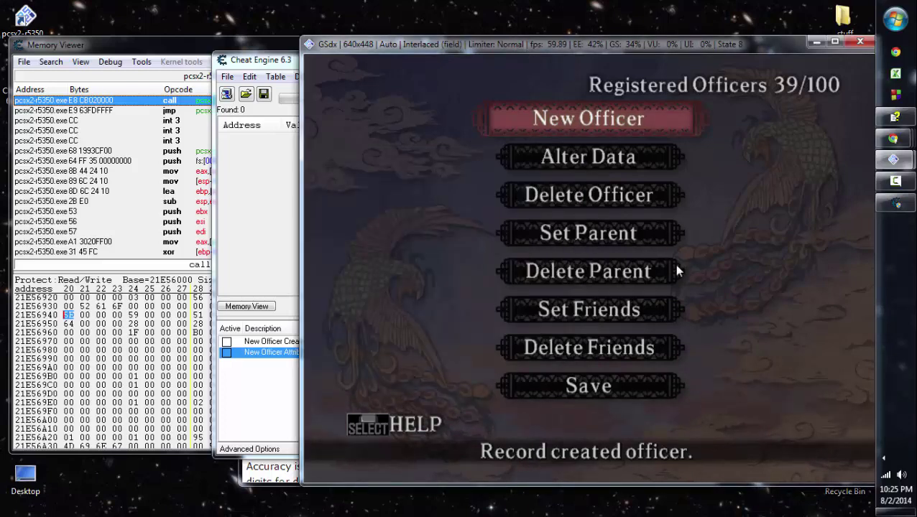
pyautogui.moveTo(895, 160)
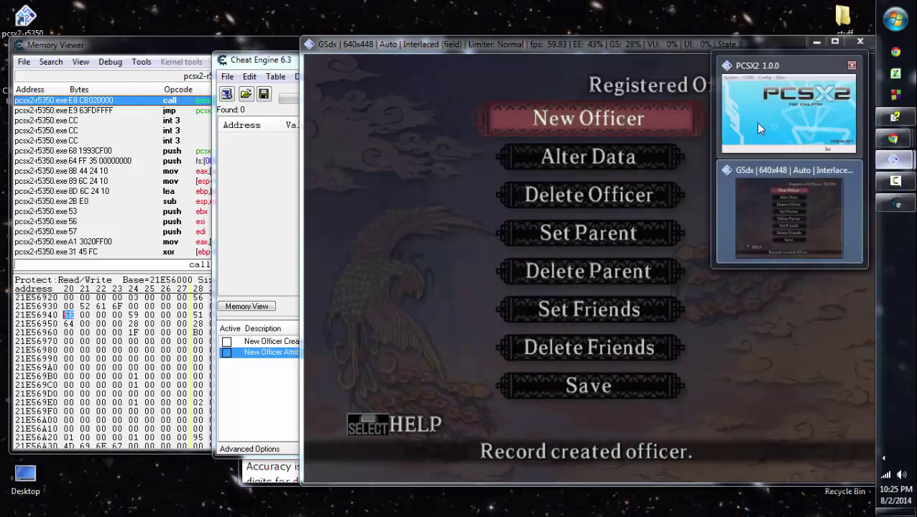
pyautogui.click(755, 121)
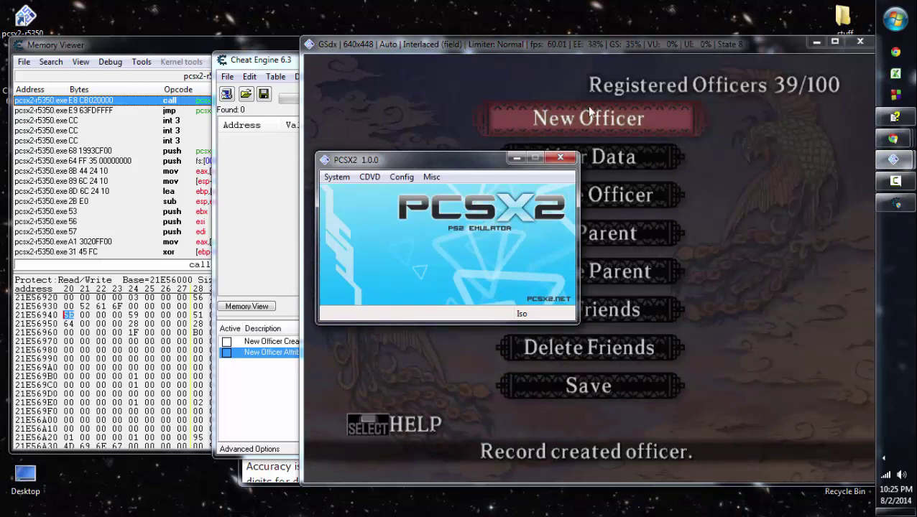
pyautogui.click(704, 204)
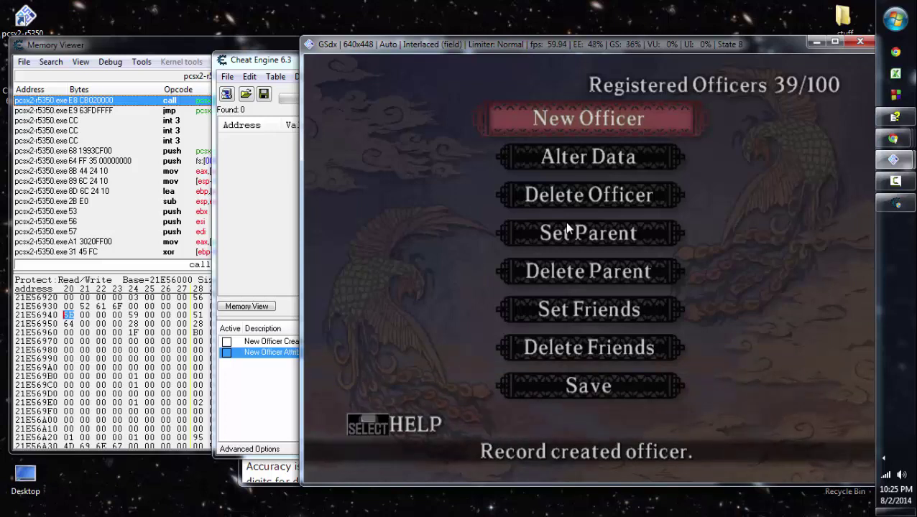
pyautogui.click(255, 408)
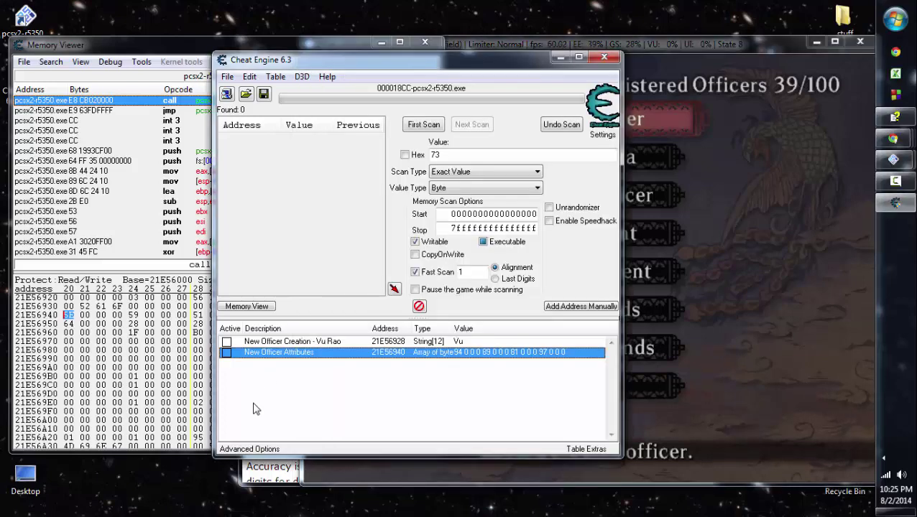
pyautogui.click(719, 288)
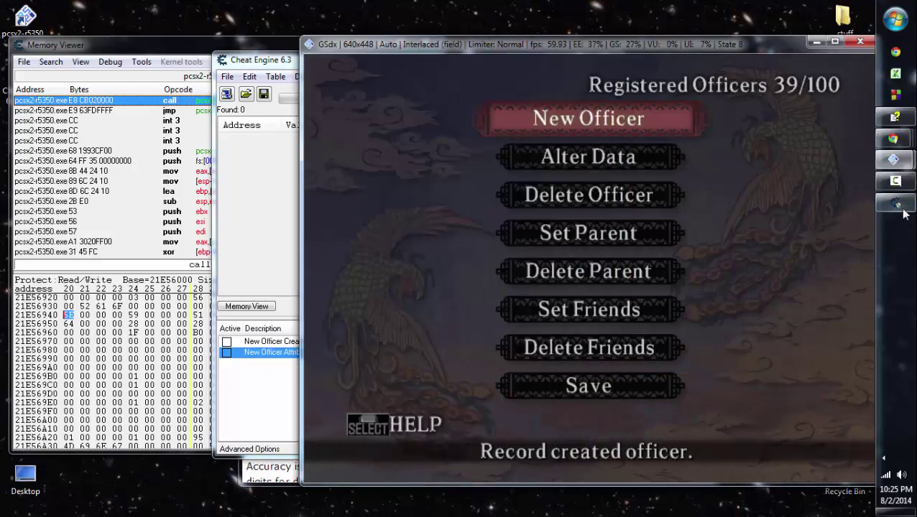
pyautogui.click(896, 181)
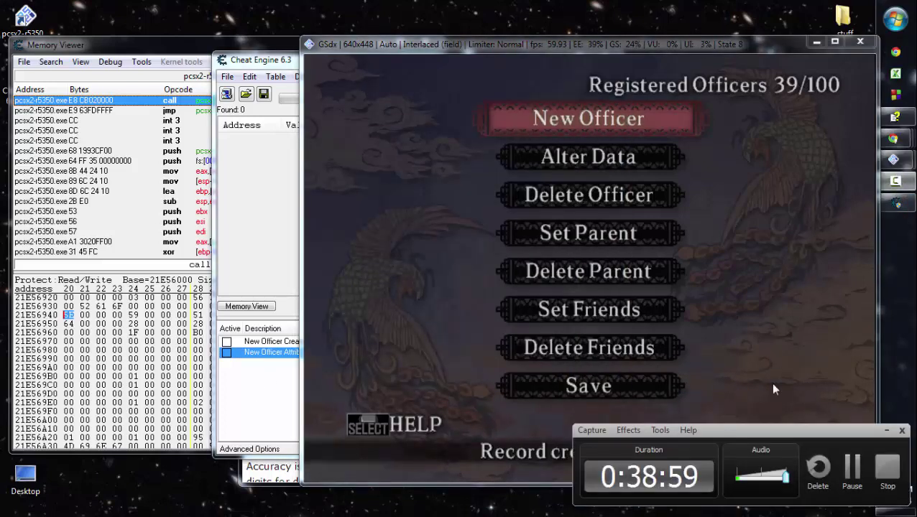
pyautogui.click(851, 467)
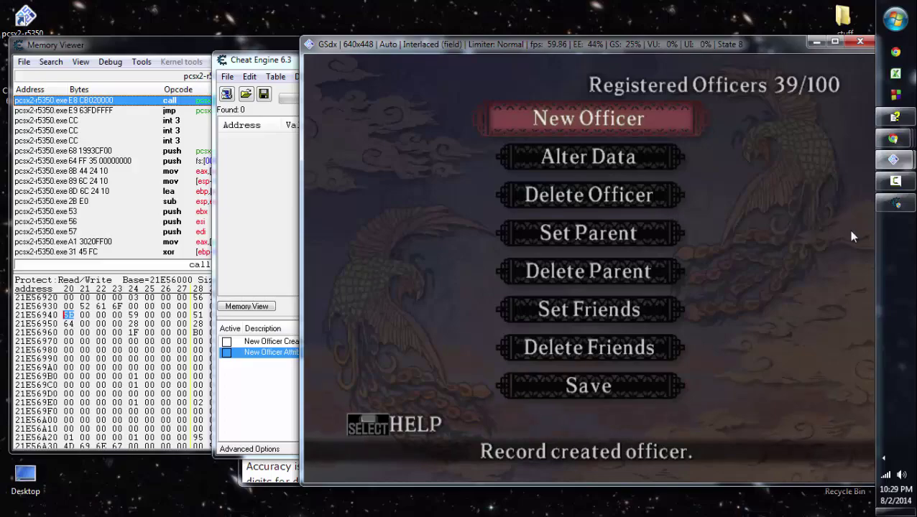
pyautogui.doubleClick(644, 327)
pyautogui.doubleClick(638, 112)
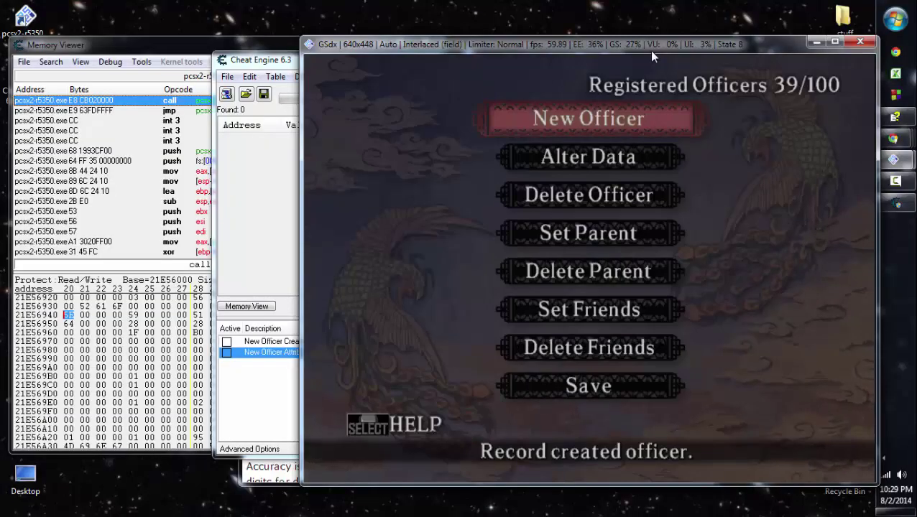
# Nudge the game window slightly aside, enter Alter Data and choose the officer Vu Rao from the list to modify
pyautogui.moveTo(649, 50); pyautogui.dragTo(640, 49)
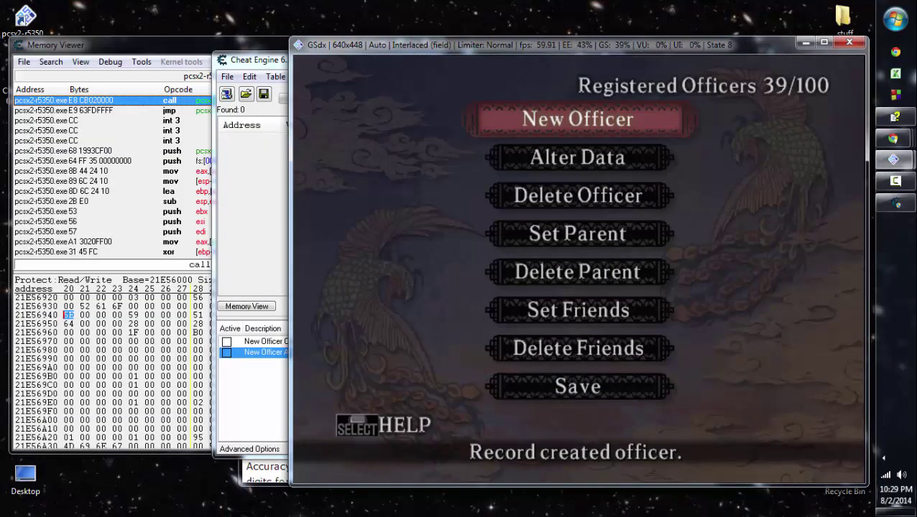
pyautogui.press('Down')
pyautogui.press('Return')
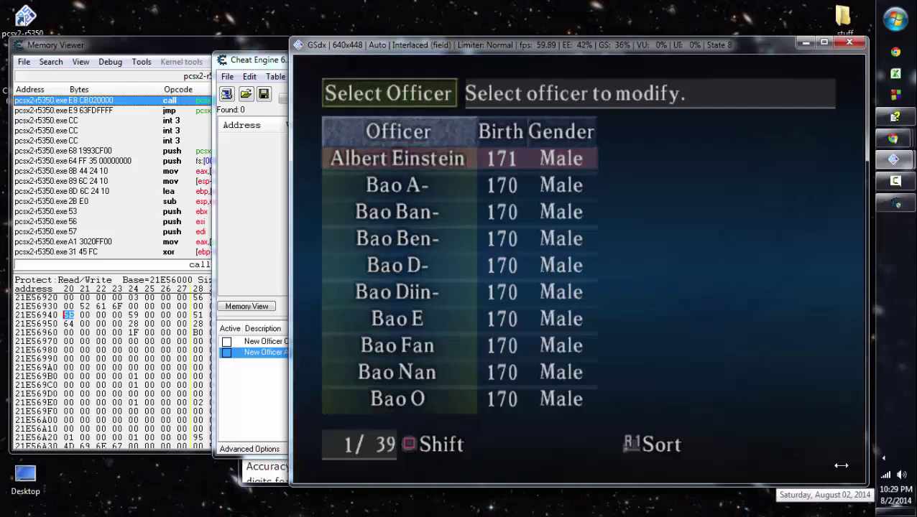
pyautogui.press('Return')
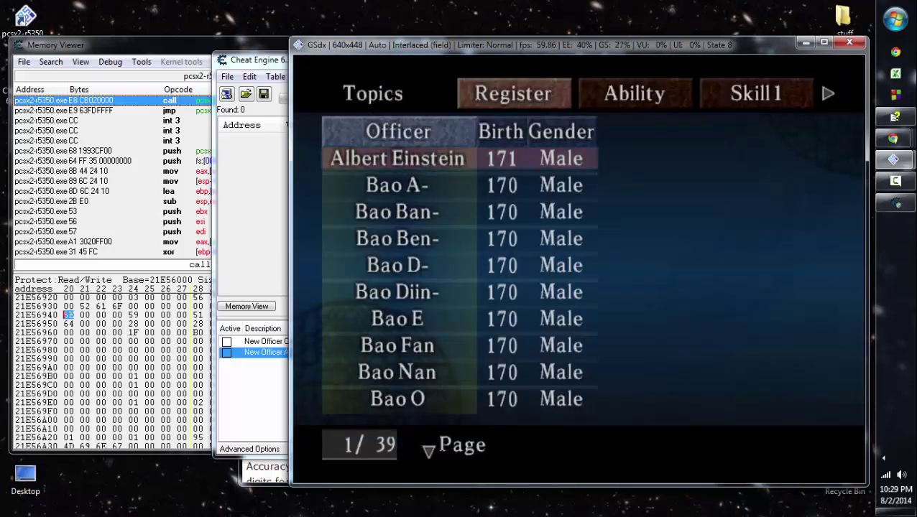
pyautogui.press('Down')
pyautogui.press('Down')
pyautogui.press('Down')
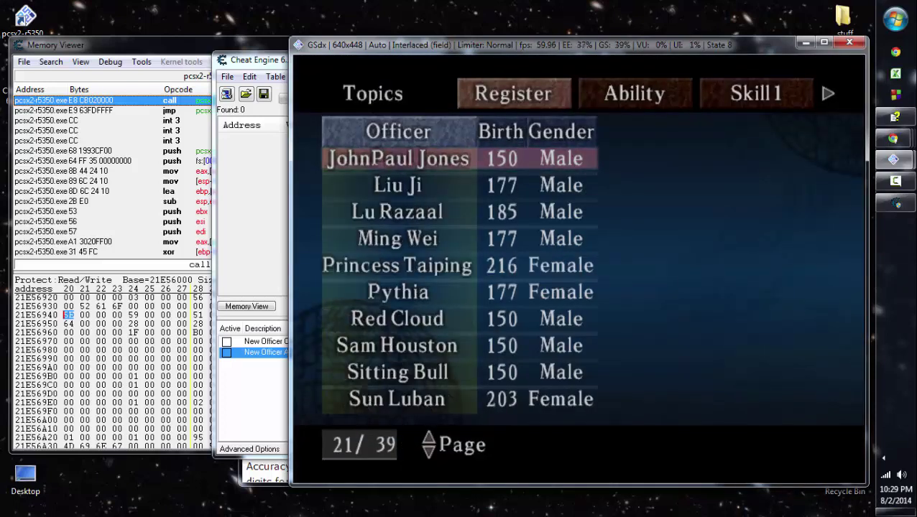
pyautogui.press('Return')
pyautogui.press('Down')
pyautogui.press('Down')
pyautogui.press('Down')
pyautogui.press('Return')
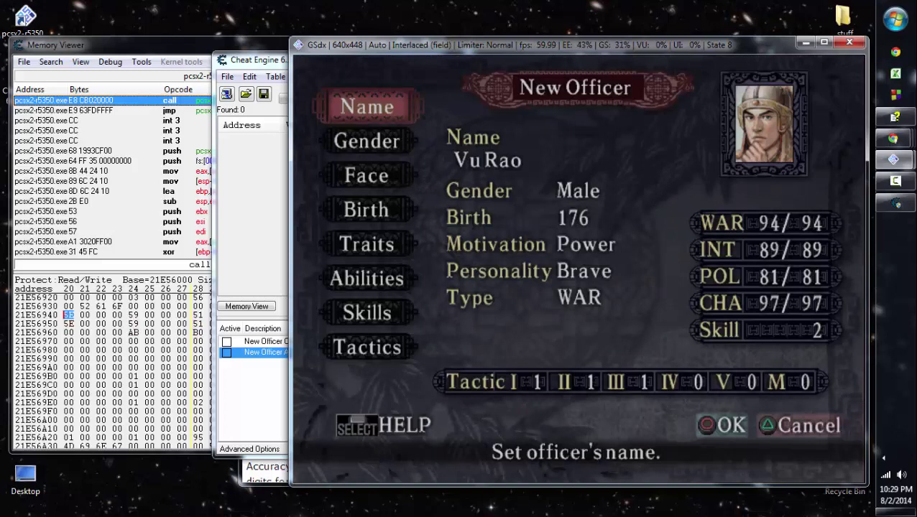
# Bring the Memory Viewer into view and shift the game window aside so the hex byte columns are exposed
pyautogui.press('Down')
pyautogui.press('Down')
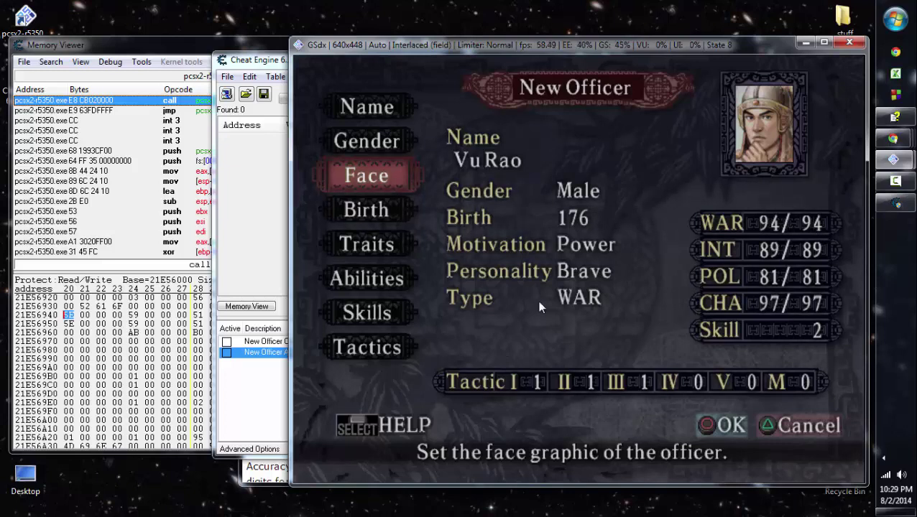
pyautogui.press('Down')
pyautogui.press('Down')
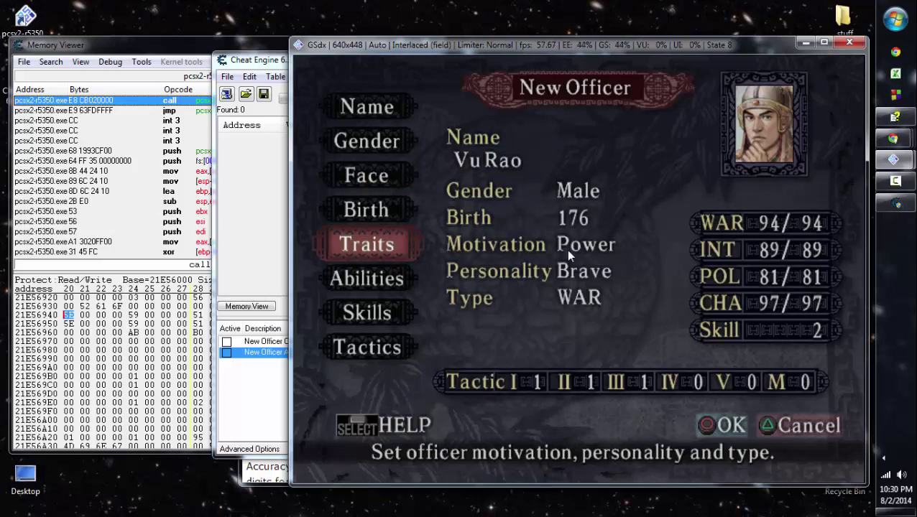
pyautogui.click(148, 52)
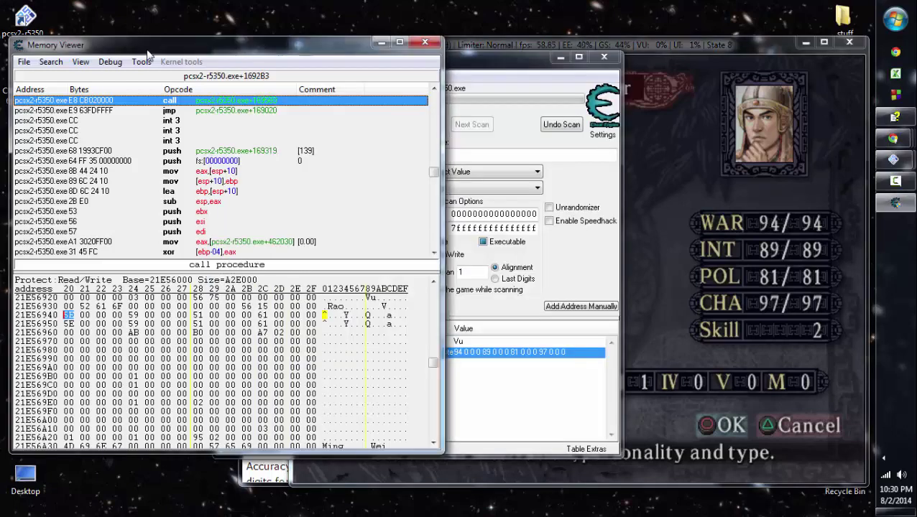
pyautogui.moveTo(509, 46); pyautogui.dragTo(544, 50)
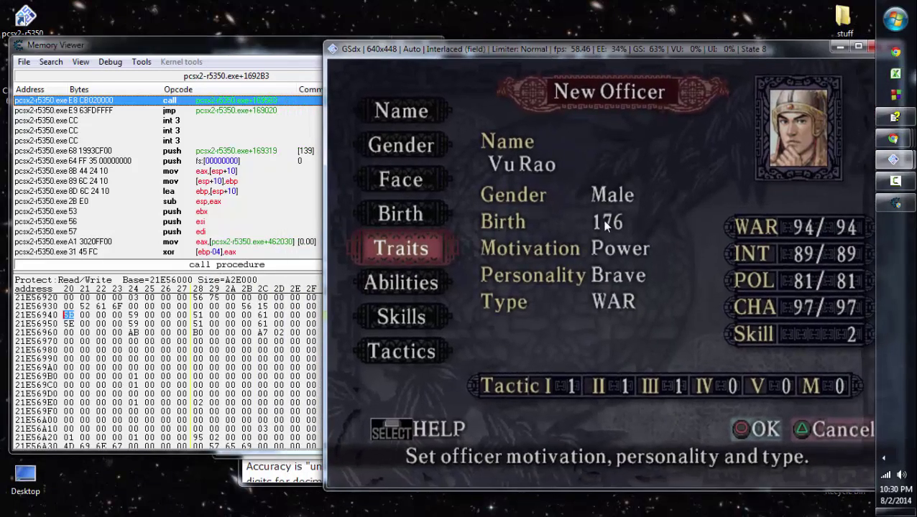
# Switch the officer's gender to female and back to male, checking the byte at 21E5696C in the Memory Viewer
pyautogui.press('Up')
pyautogui.press('Up')
pyautogui.press('Up')
pyautogui.press('Up')
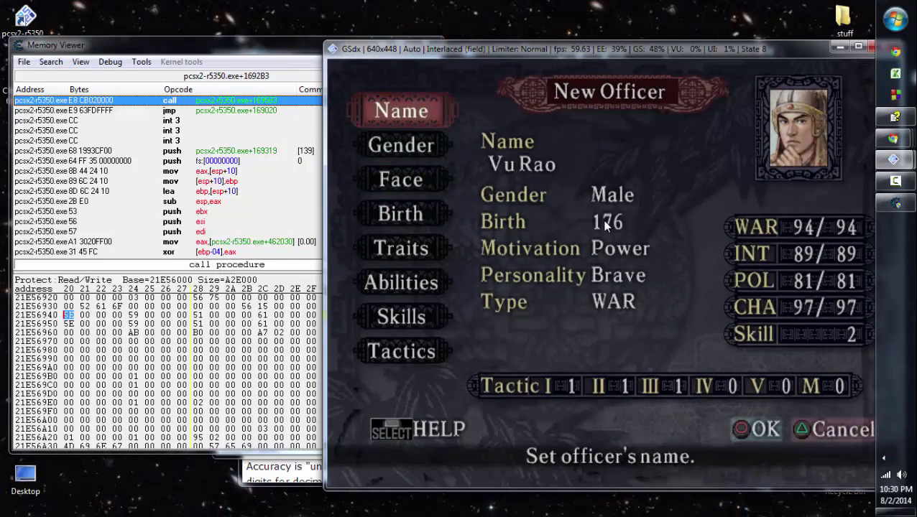
pyautogui.press('Down')
pyautogui.press('Return')
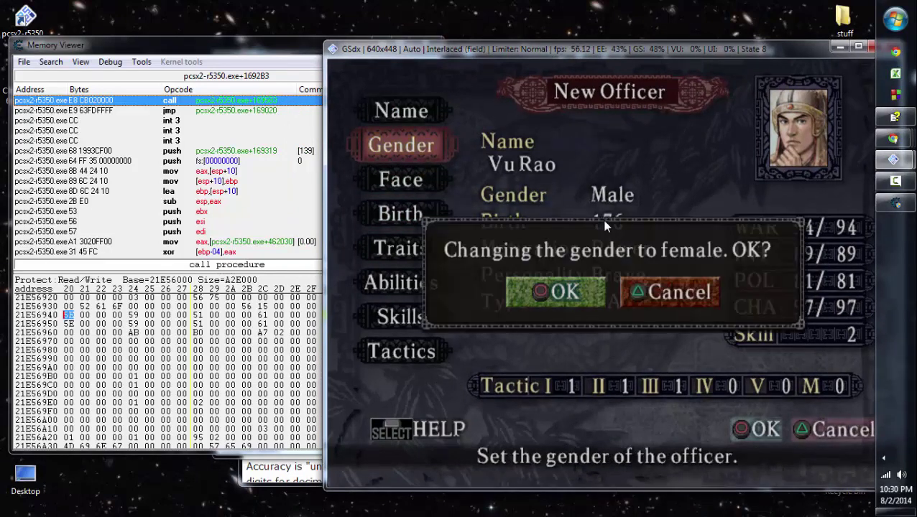
pyautogui.press('Return')
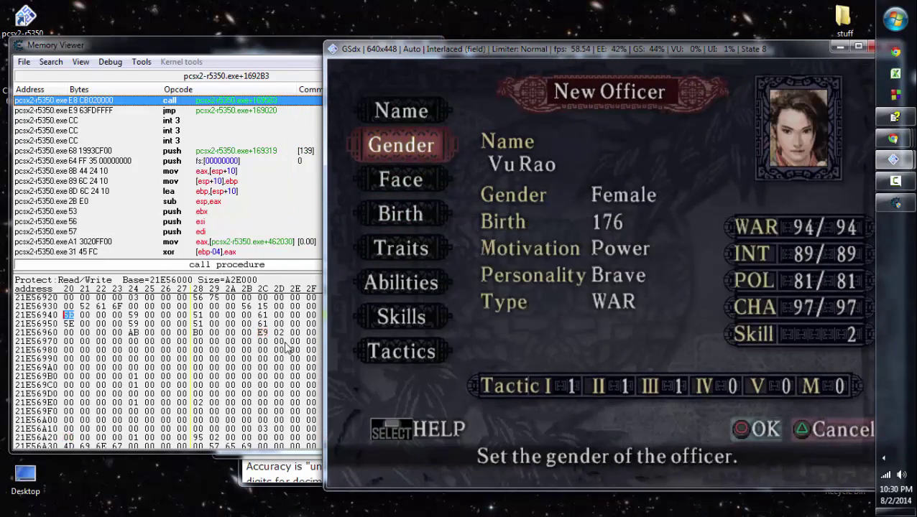
pyautogui.click(263, 333)
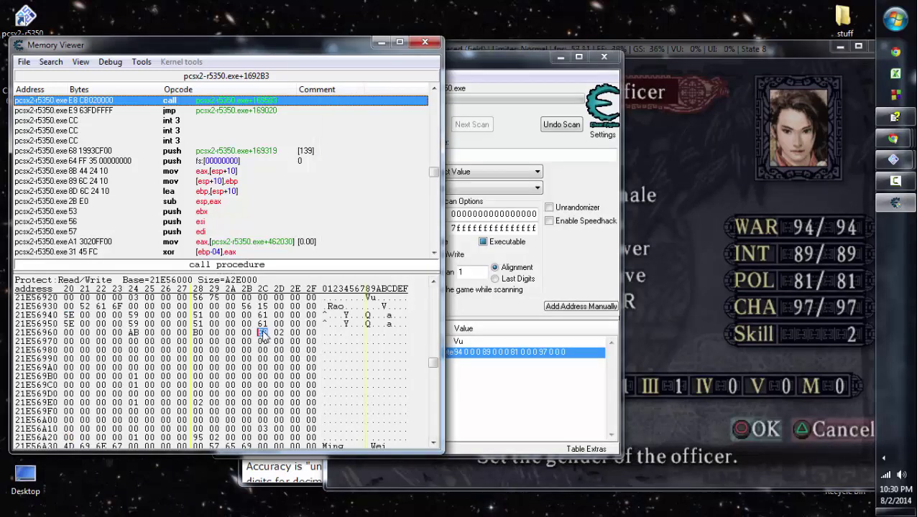
pyautogui.click(674, 247)
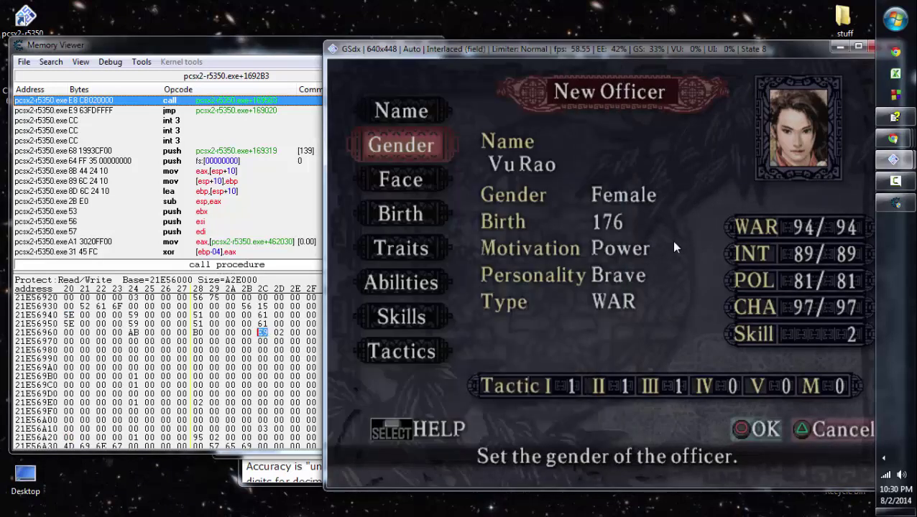
pyautogui.press('Return')
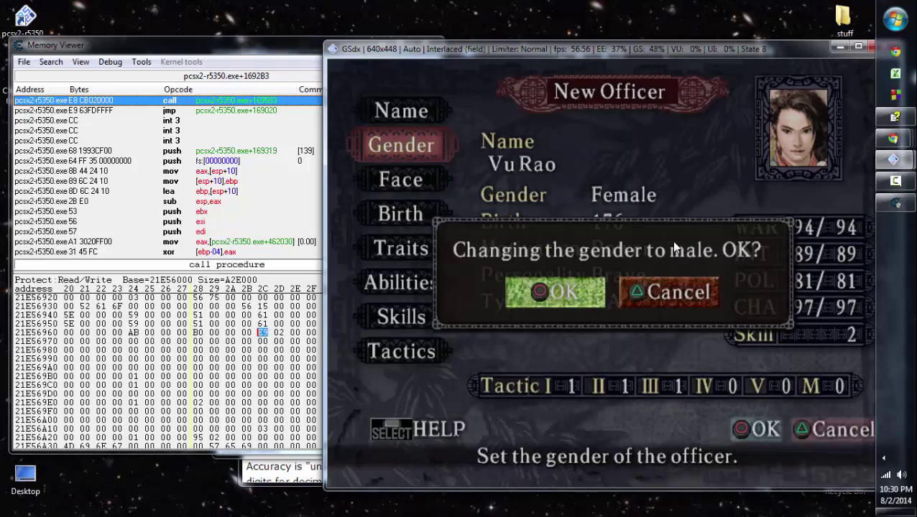
pyautogui.press('Return')
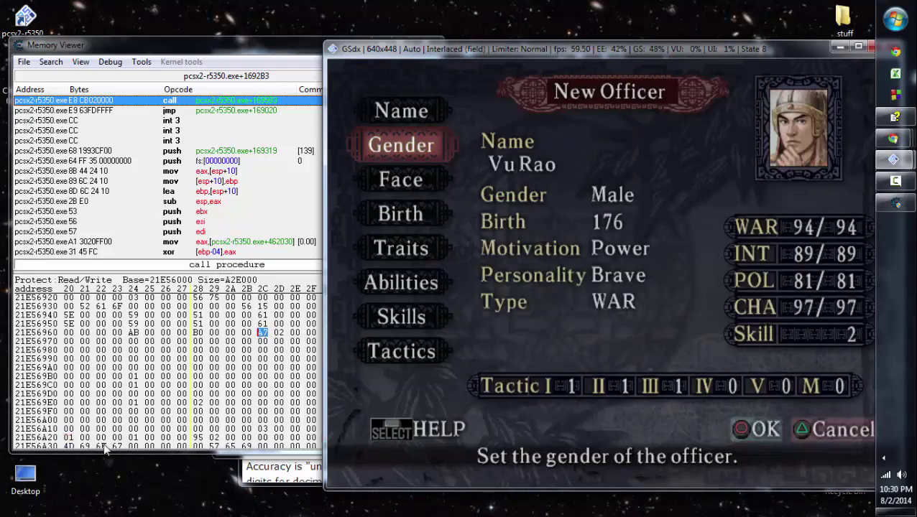
# Mark the byte at 21E56A20 and repeatedly toggle the officer's gender between female and male to compare how it changes
pyautogui.click(68, 437)
pyautogui.click(715, 273)
pyautogui.press('Return')
pyautogui.press('Return')
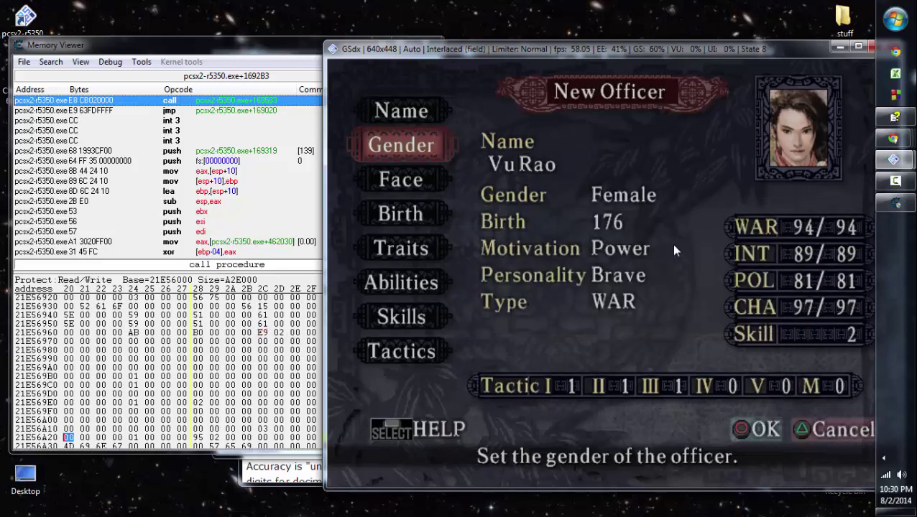
pyautogui.press('Return')
pyautogui.press('Return')
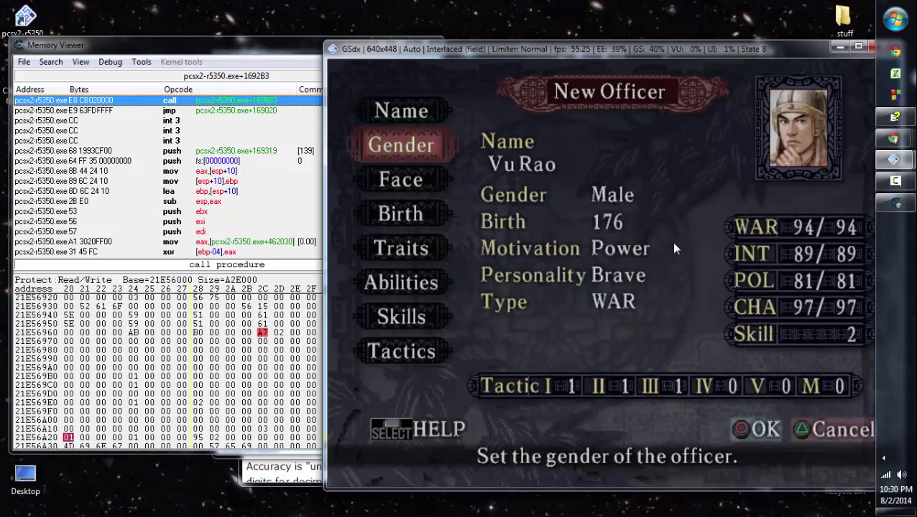
pyautogui.press('Return')
pyautogui.press('Return')
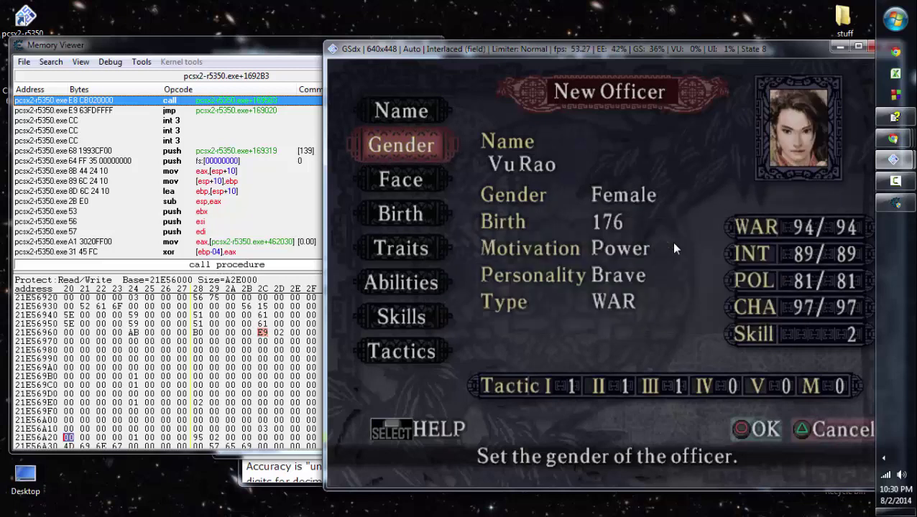
pyautogui.press('Return')
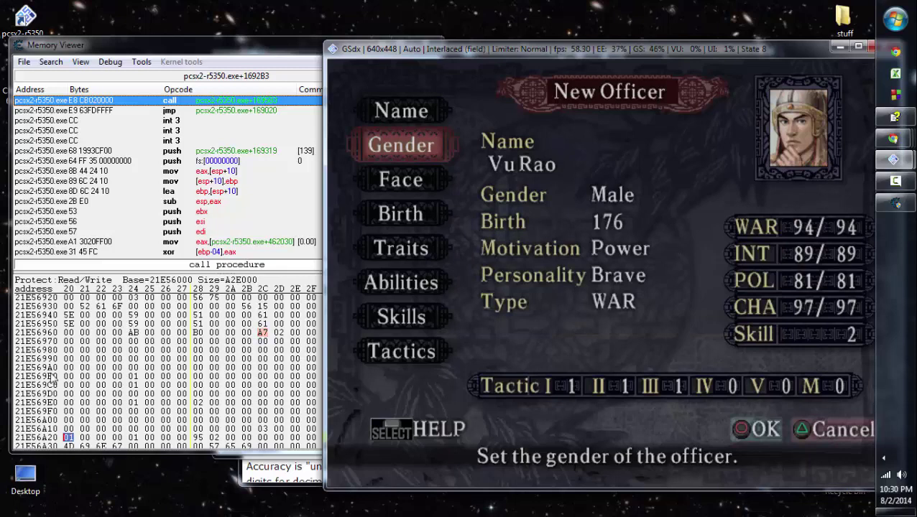
# Add address 21E56A20 to the cheat table as a Byte described as "NO Gender (1 is Male)"
pyautogui.click(68, 437)
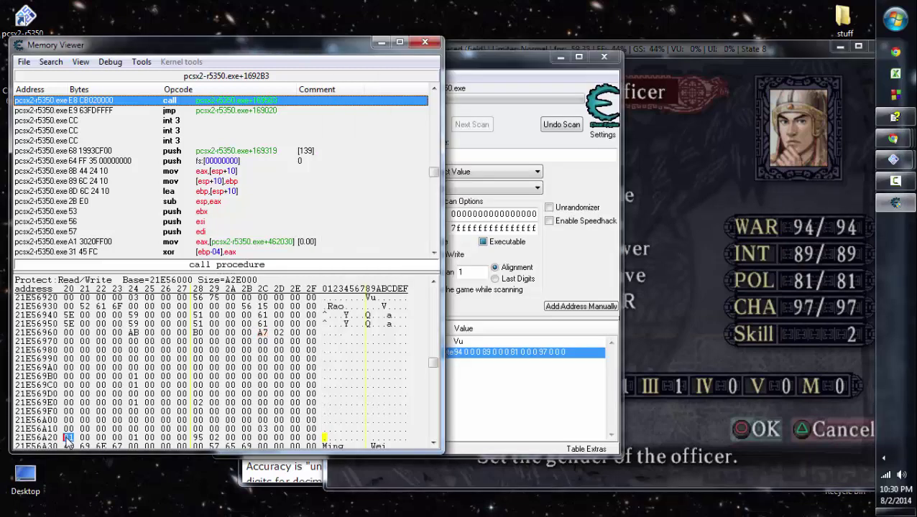
pyautogui.rightClick(68, 440)
pyautogui.click(136, 398)
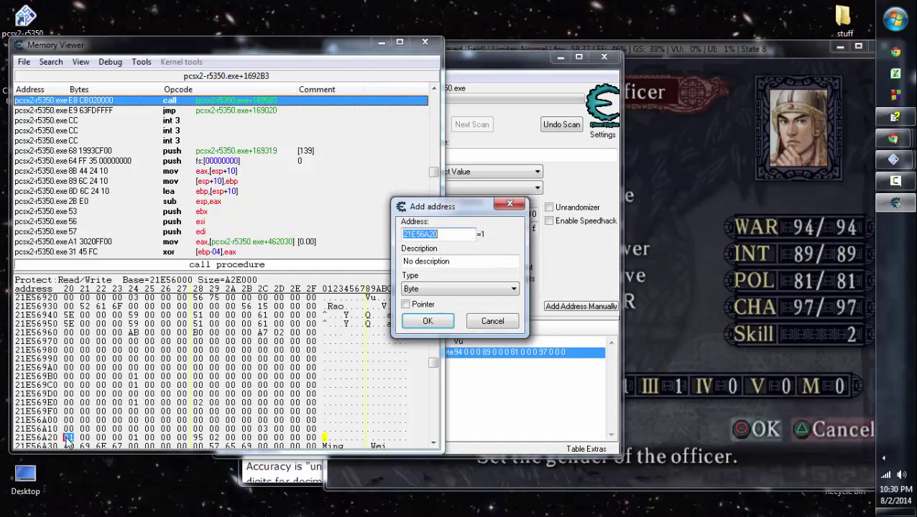
pyautogui.press('Tab')
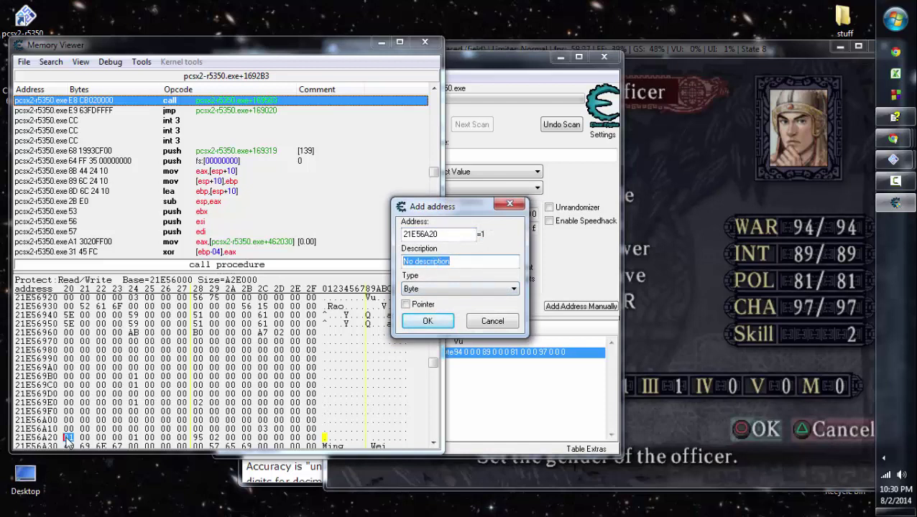
pyautogui.write('Gender')
pyautogui.press('BackSpace')
pyautogui.press('BackSpace')
pyautogui.press('BackSpace')
pyautogui.press('BackSpace')
pyautogui.press('BackSpace')
pyautogui.press('BackSpace')
pyautogui.write('NO')
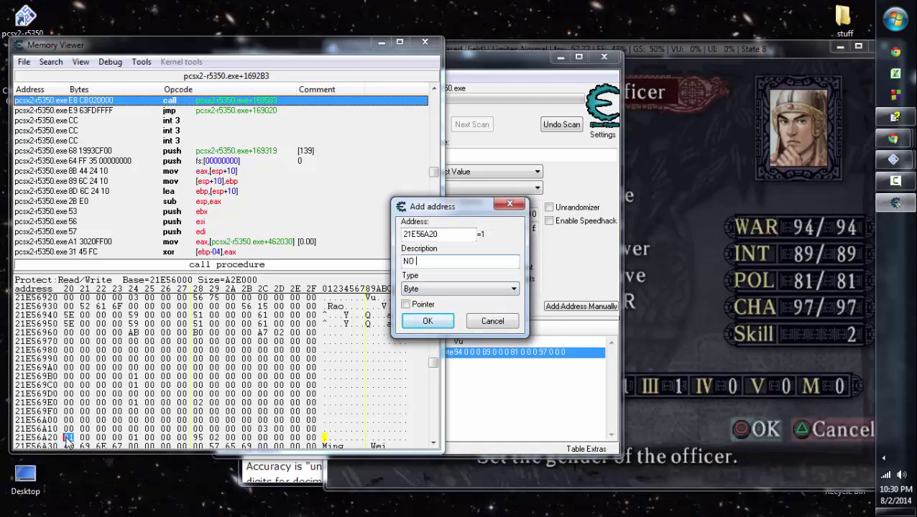
pyautogui.press('BackSpace')
pyautogui.press('BackSpace')
pyautogui.write('O Gender (1 is Male)')
pyautogui.press('Return')
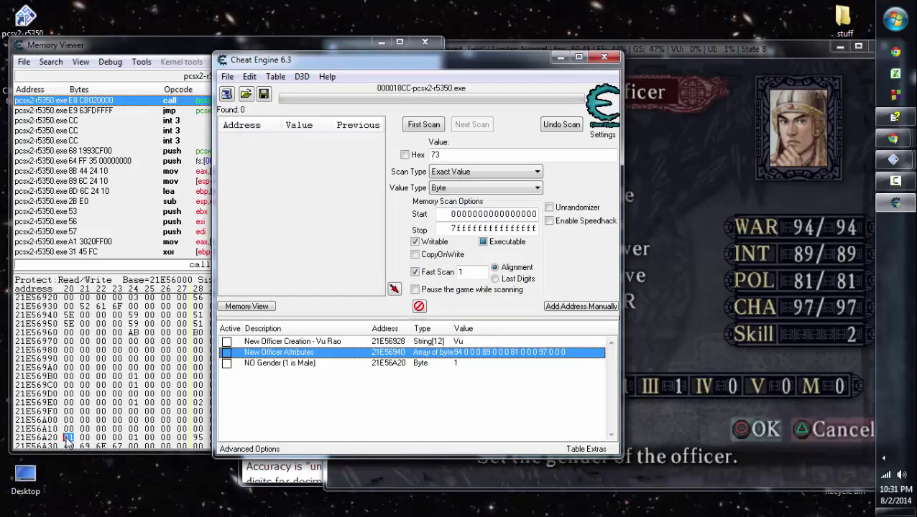
# Set the value of the new gender entry to 0
pyautogui.press('Down')
pyautogui.press('Return')
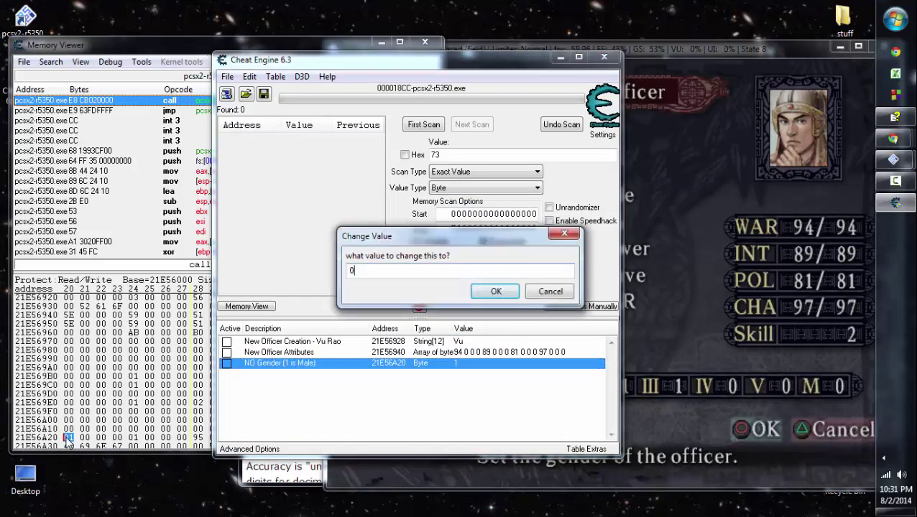
pyautogui.write('0')
pyautogui.press('Return')
# Change the gender entry's description to "NO Gender (1 is Male, 0 is Female)"
pyautogui.hotkey('ctrl', 'Return')
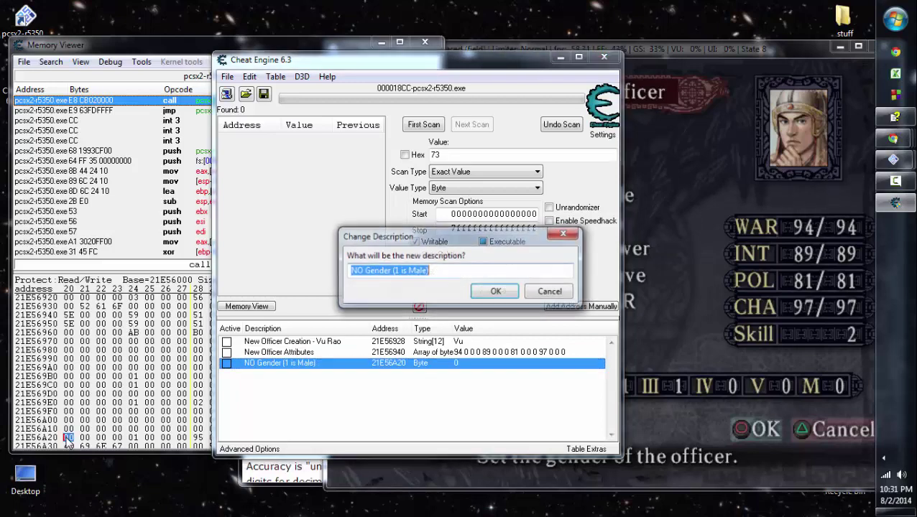
pyautogui.press('End')
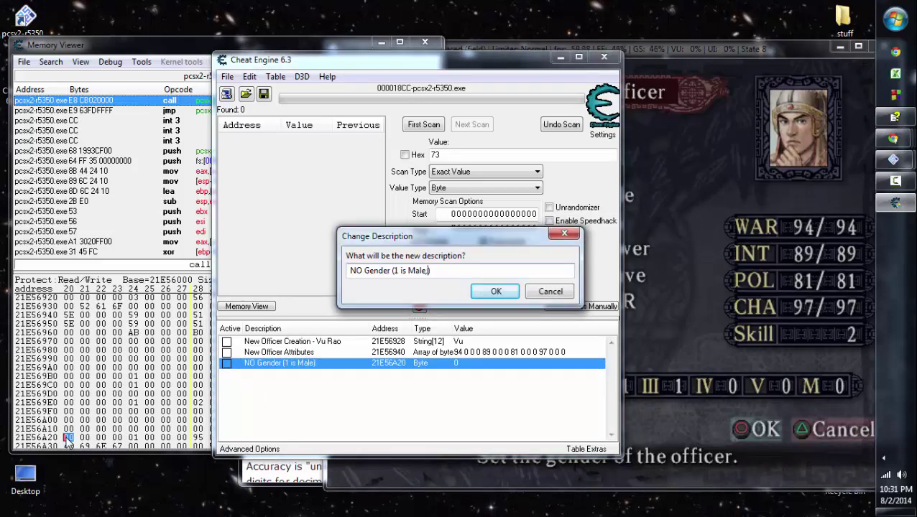
pyautogui.write('0 is Female')
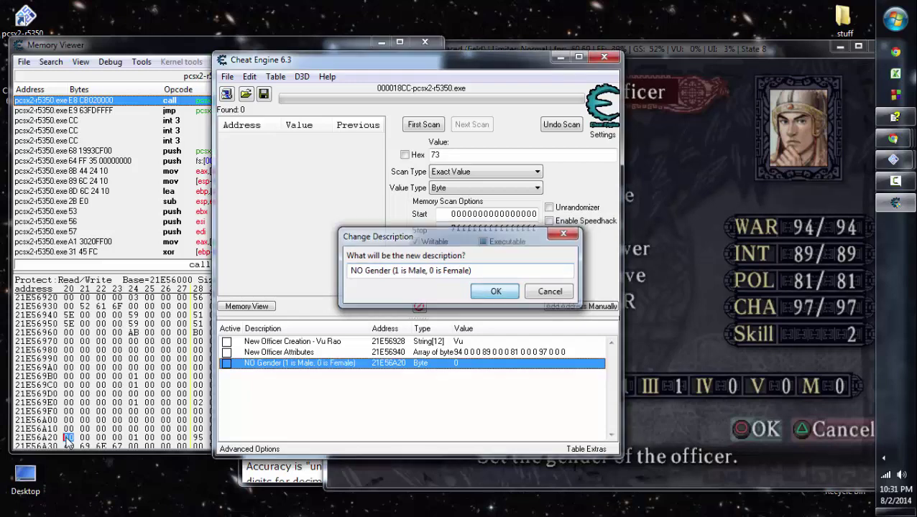
pyautogui.press('Return')
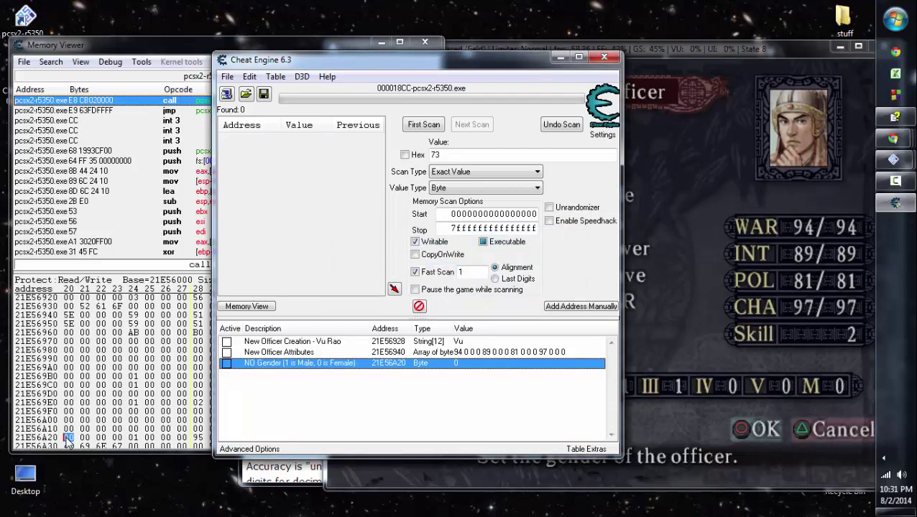
# Switch to PCSX2, cancel the gender change prompt and open and close the Name screen to refresh the displayed gender
pyautogui.click(700, 164)
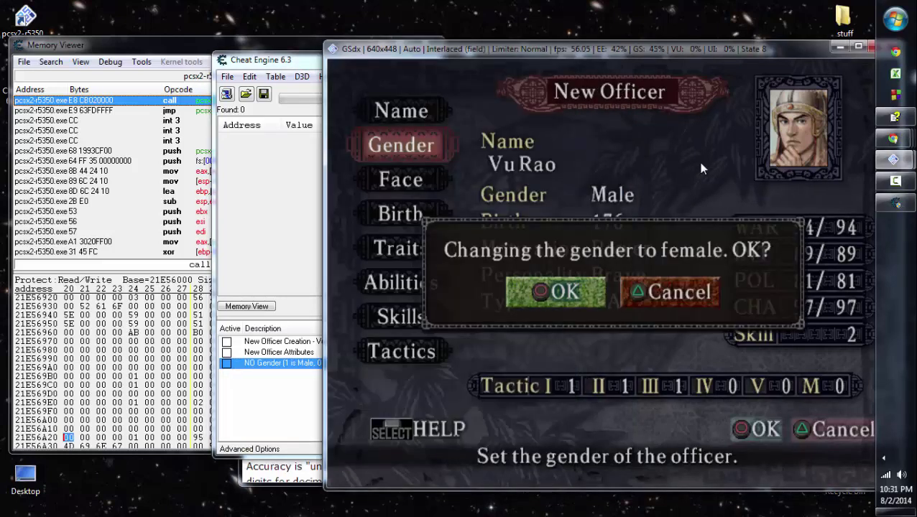
pyautogui.press('s')
pyautogui.press('Up')
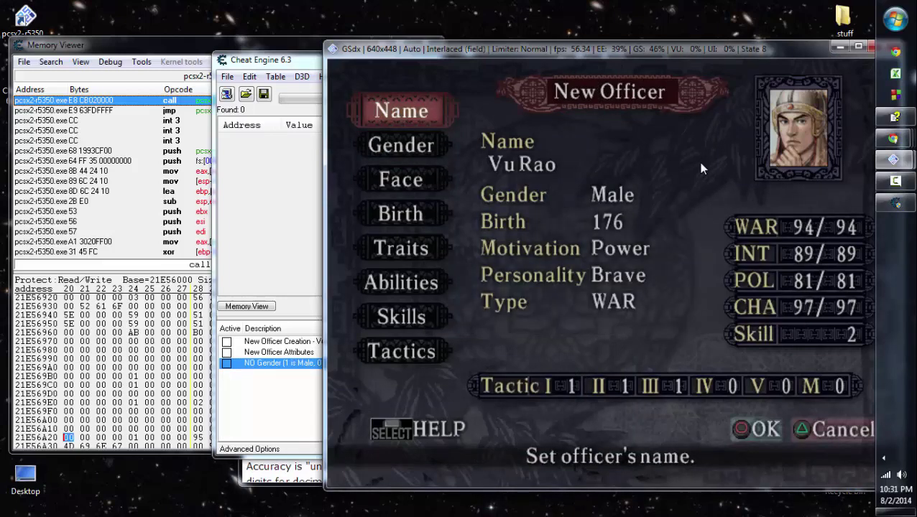
pyautogui.press('x')
pyautogui.press('s')
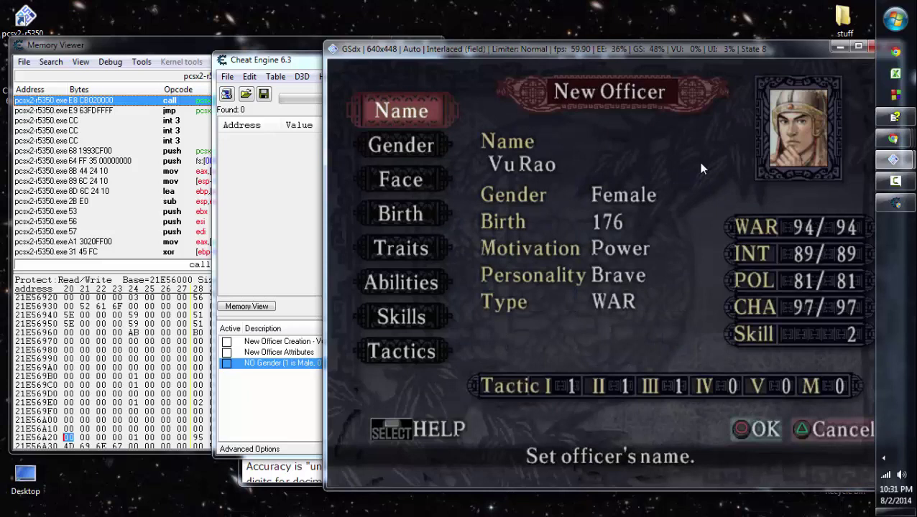
# Switch back to Cheat Engine and set the gender entry's value to 1
pyautogui.press('Down')
pyautogui.press('Down')
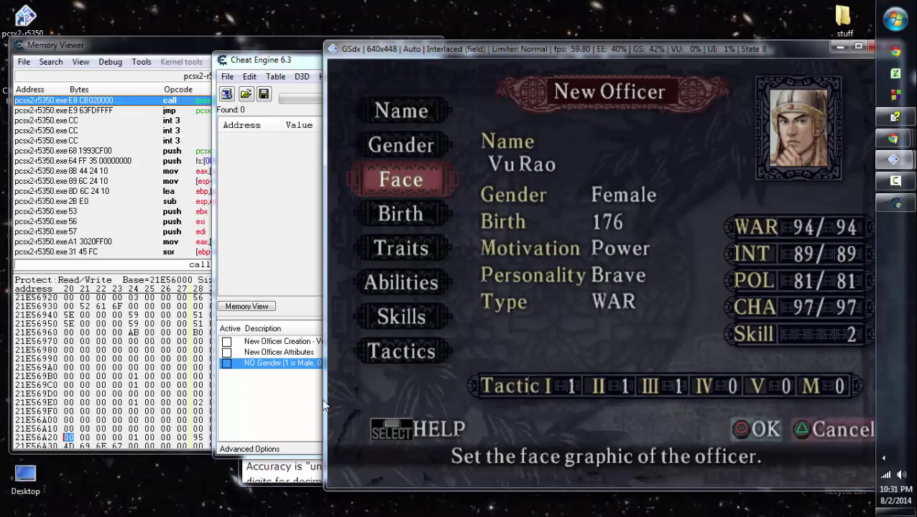
pyautogui.click(295, 411)
pyautogui.press('Return')
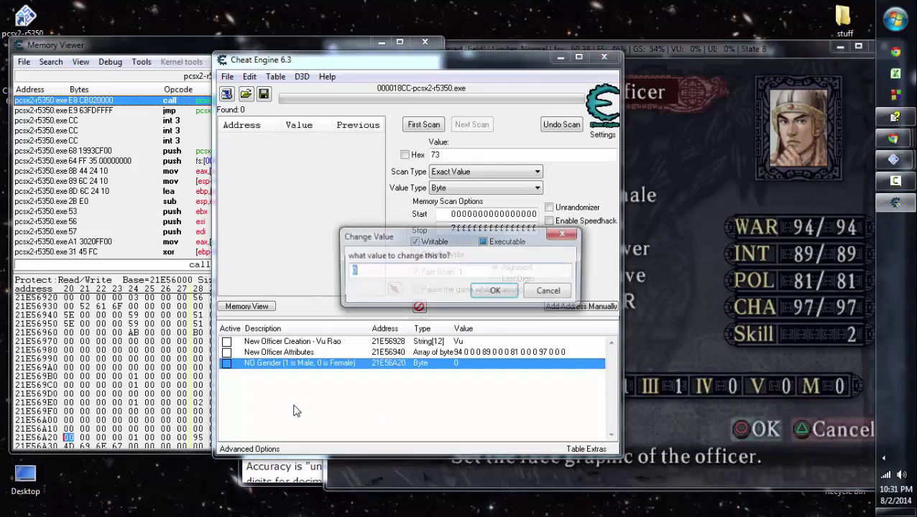
pyautogui.write('1')
pyautogui.press('Return')
# Return to PCSX2 and reopen and close the Name screen to recheck the officer's gender
pyautogui.click(765, 208)
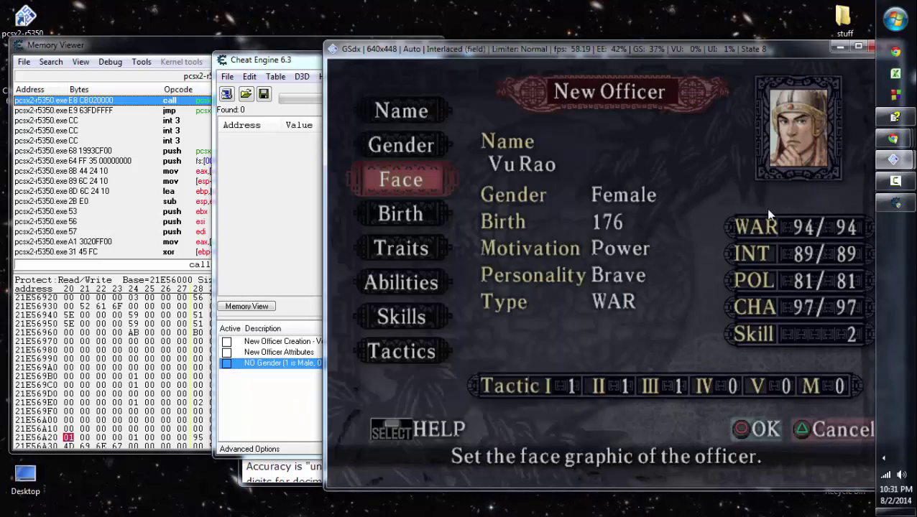
pyautogui.press('Up')
pyautogui.press('Up')
pyautogui.press('Return')
pyautogui.press('Escape')
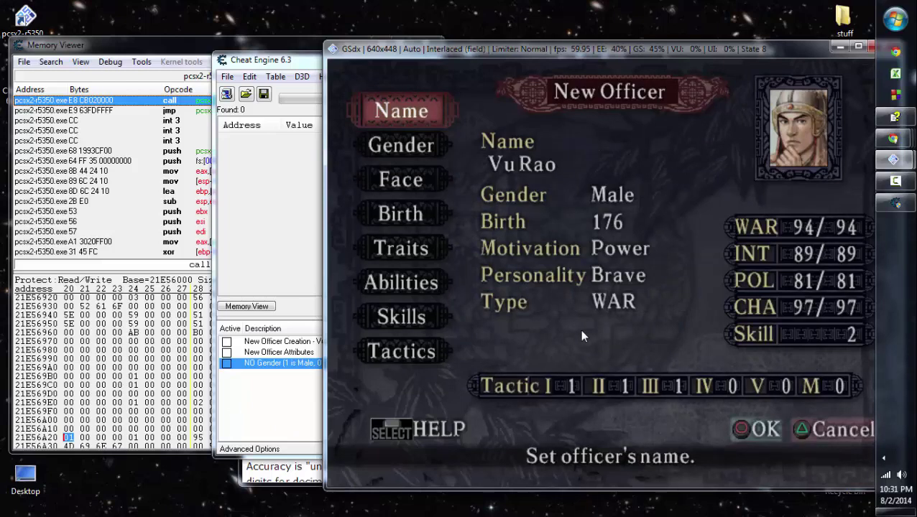
# Open the Face screen to view the available officer portraits and leave it
pyautogui.press('Down')
pyautogui.press('Down')
pyautogui.press('Return')
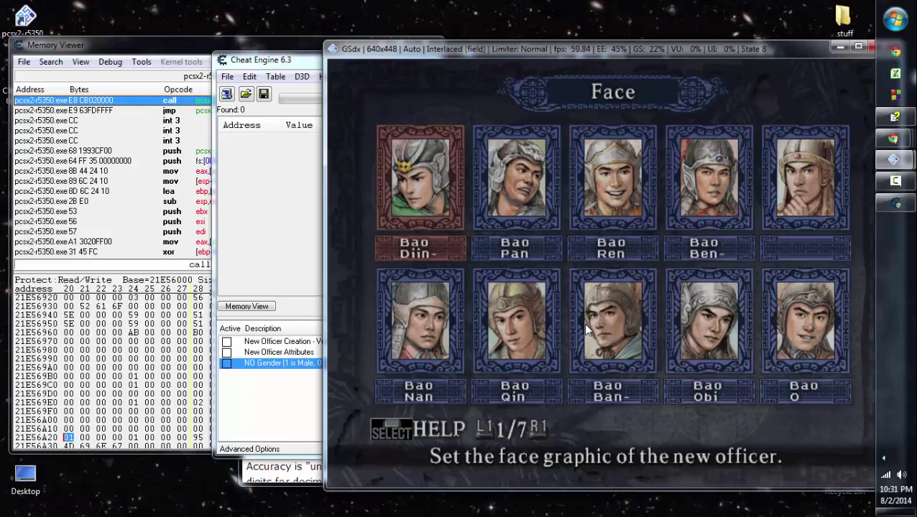
pyautogui.press('Escape')
# Leave the Face and officer screens and save the registered officers to the memory card in slot 1
pyautogui.press('Right')
pyautogui.press('Return')
pyautogui.press('Return')
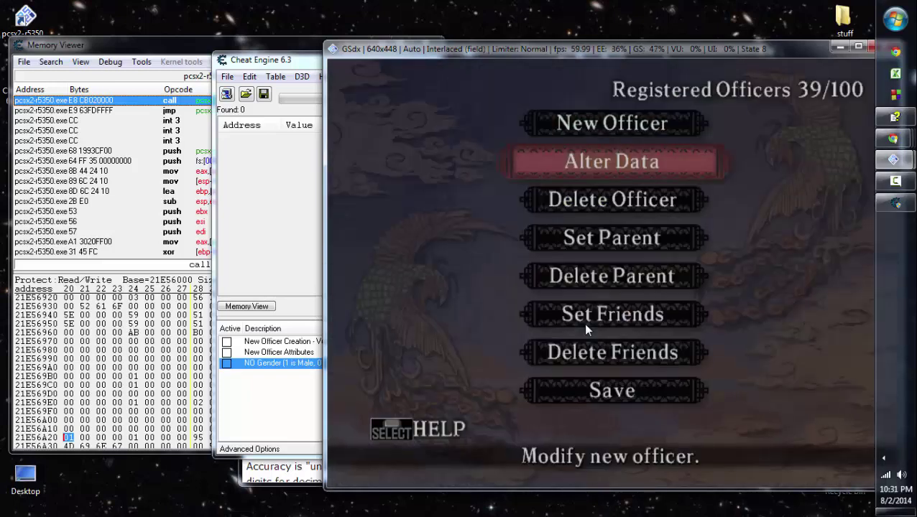
pyautogui.press('Up')
pyautogui.press('Up')
pyautogui.press('Return')
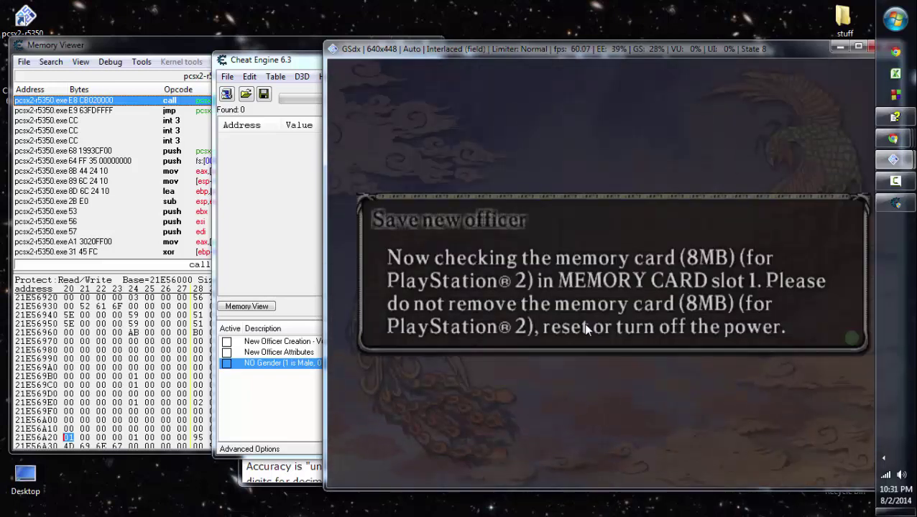
pyautogui.press('Return')
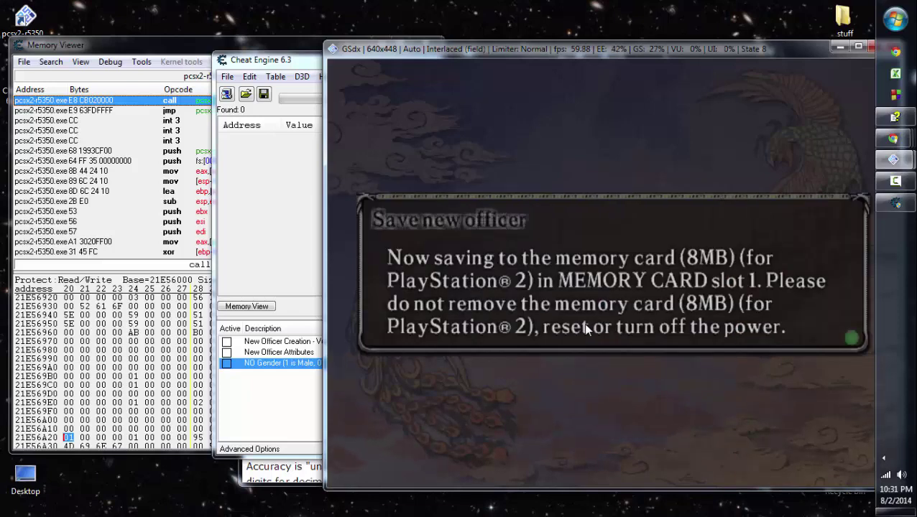
# Delete one registered officer through Delete Officer and confirm the deletion
pyautogui.press('Down')
pyautogui.press('Down')
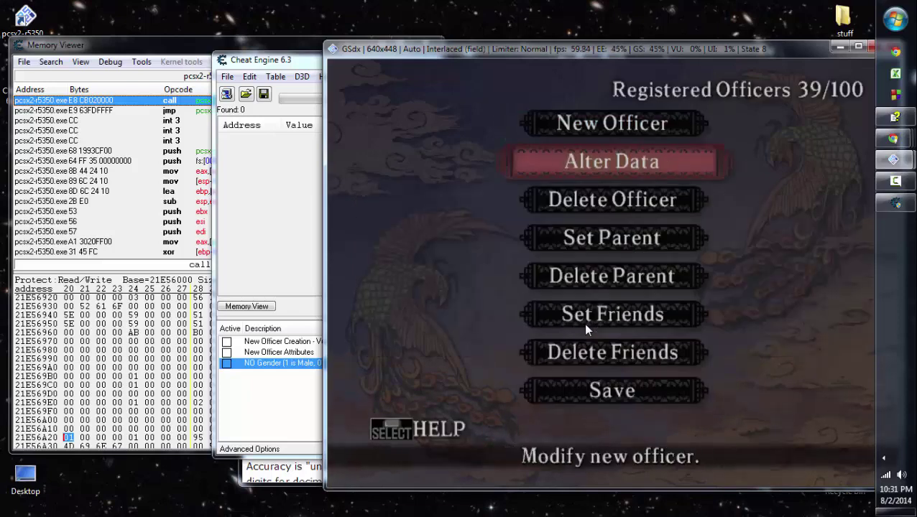
pyautogui.press('Down')
pyautogui.press('Return')
pyautogui.press('Down')
pyautogui.press('BackSpace')
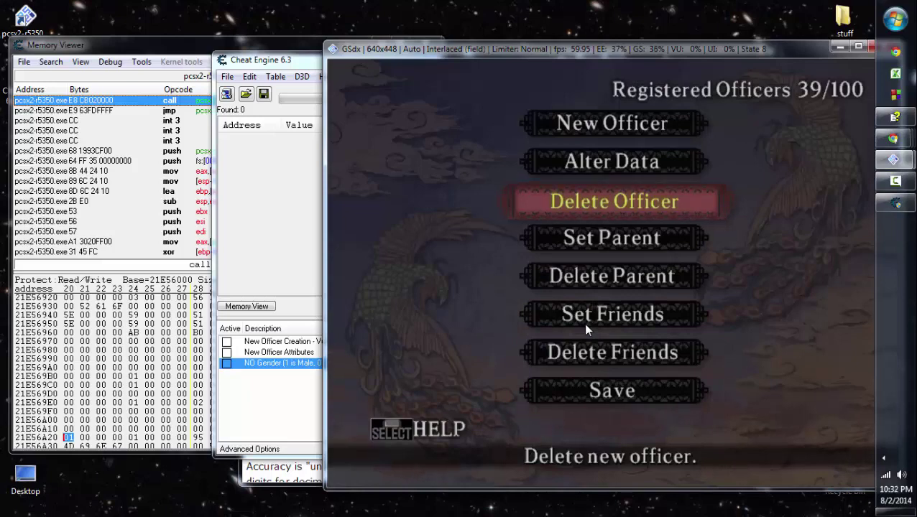
pyautogui.press('Return')
pyautogui.press('Return')
pyautogui.press('Return')
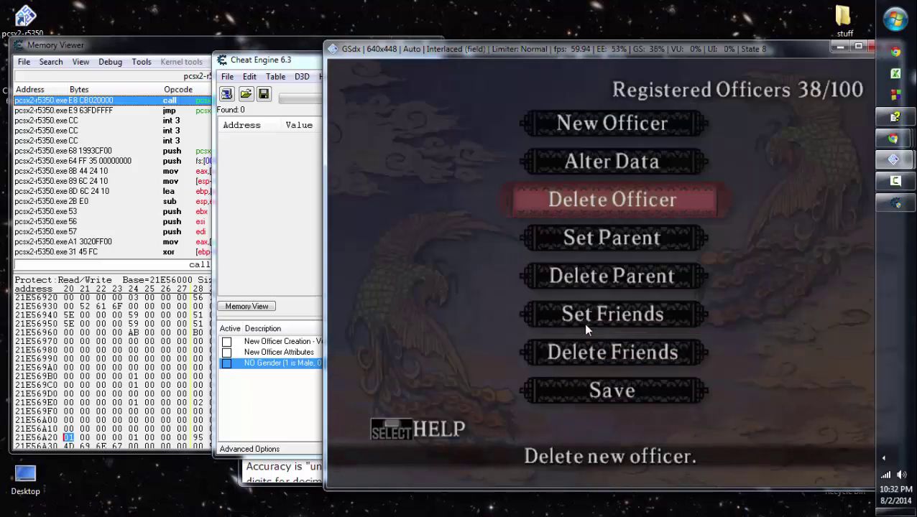
pyautogui.click(896, 203)
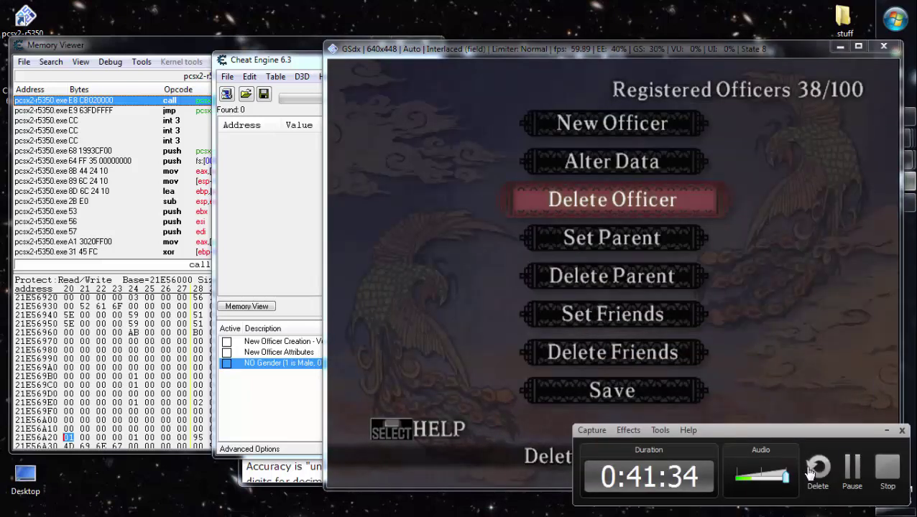
pyautogui.click(852, 468)
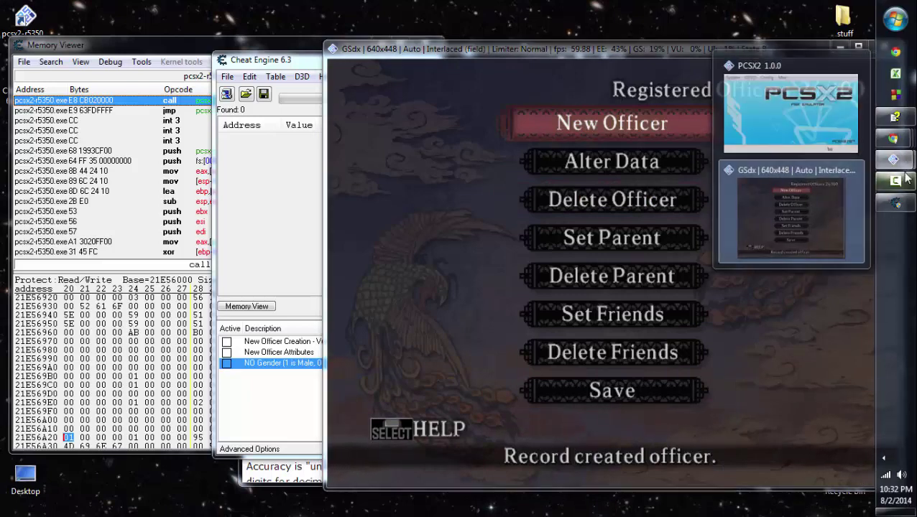
pyautogui.click(895, 181)
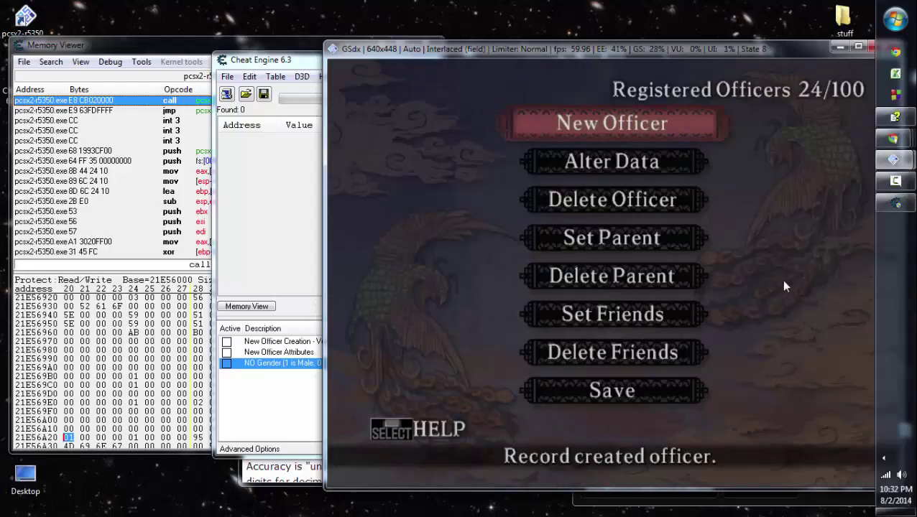
pyautogui.press('Down')
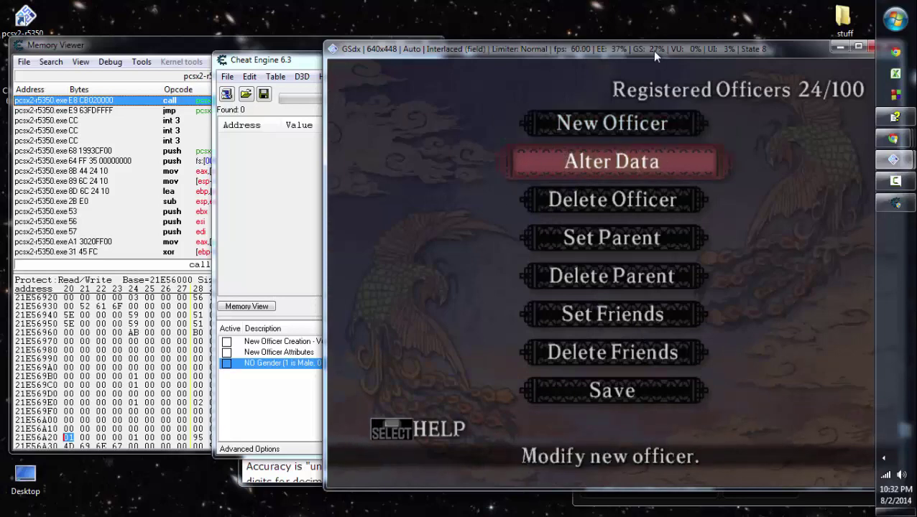
pyautogui.moveTo(652, 51); pyautogui.dragTo(622, 43)
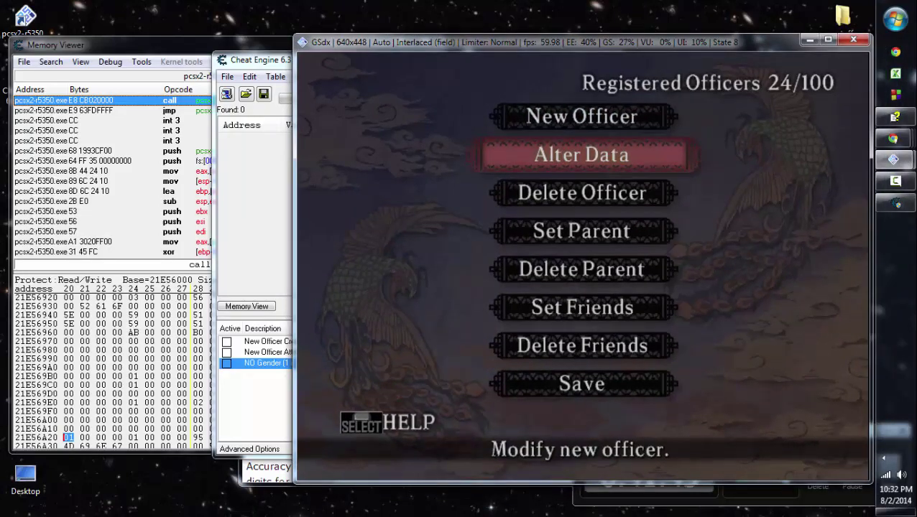
pyautogui.press('x')
pyautogui.press('c')
pyautogui.press('Down')
pyautogui.press('Down')
pyautogui.press('Up')
pyautogui.press('x')
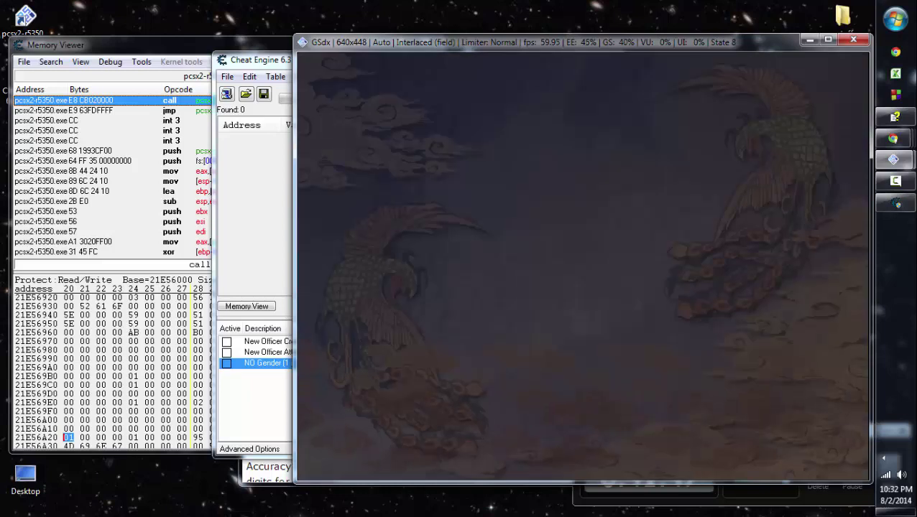
pyautogui.press('Down')
pyautogui.press('Down')
pyautogui.press('Up')
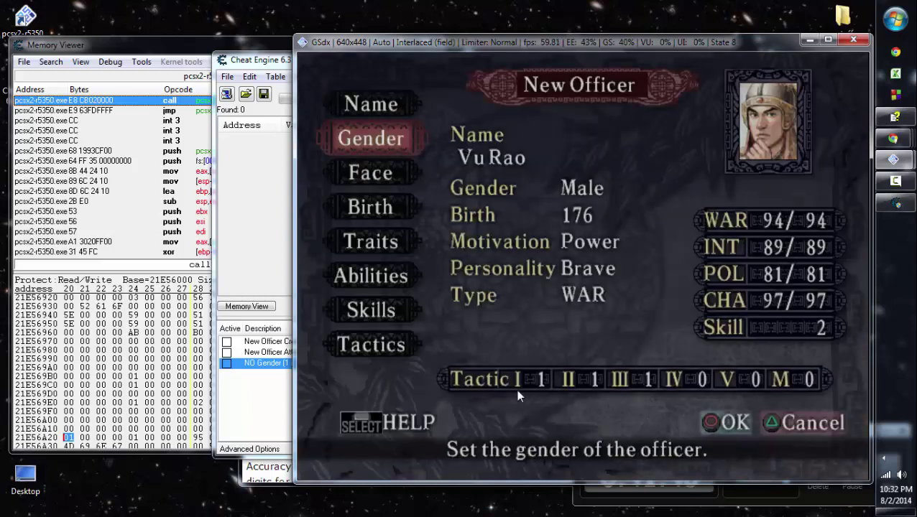
# Switch to Cheat Engine and change the name entry's description to "New Officer (NO) Creation - Vu Rao"
pyautogui.click(277, 352)
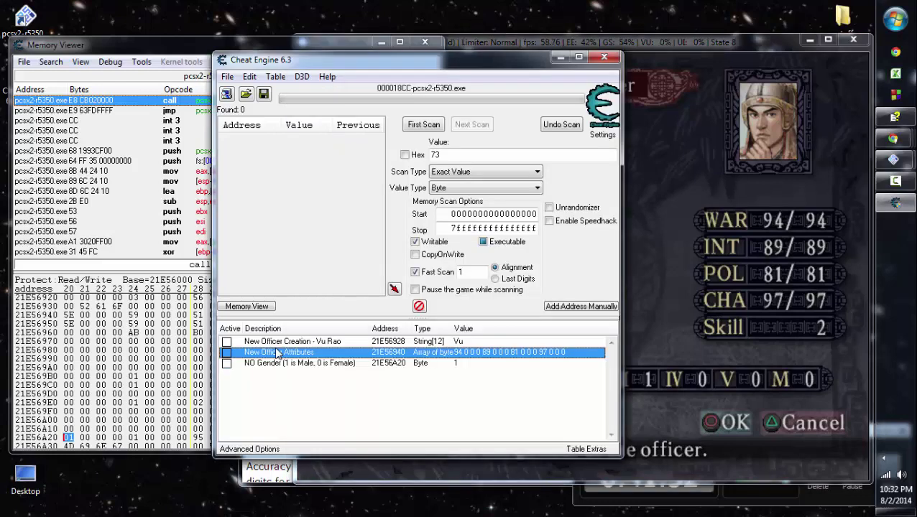
pyautogui.doubleClick(277, 345)
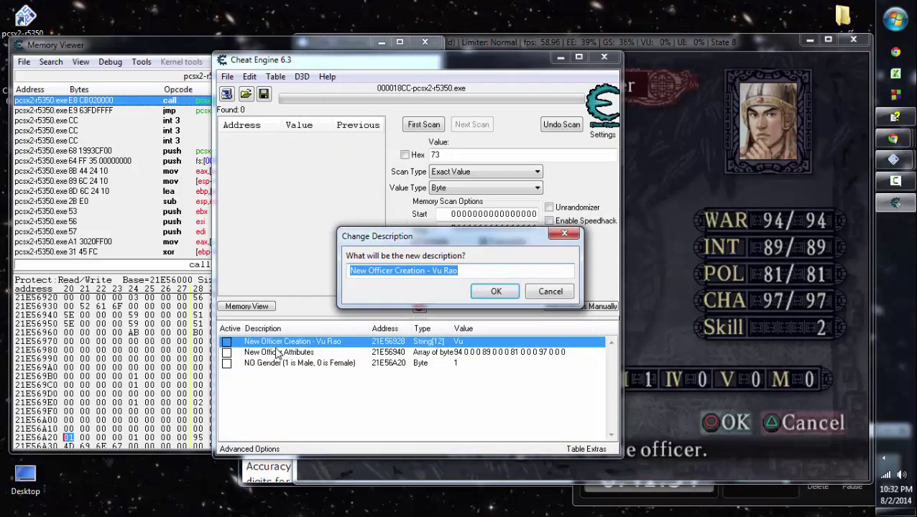
pyautogui.press('Home')
pyautogui.hotkey('ctrl', 'Right')
pyautogui.hotkey('ctrl', 'Right')
pyautogui.press('Left')
pyautogui.write('(NO')
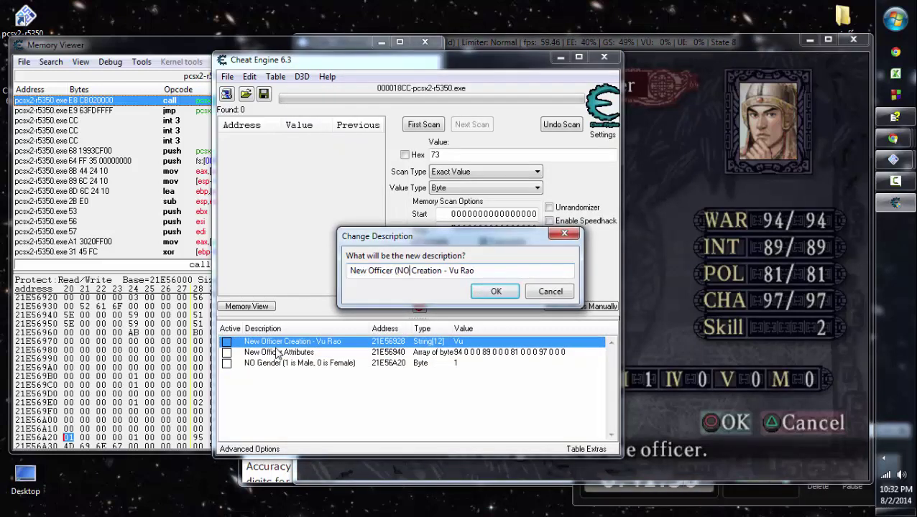
pyautogui.write(')')
pyautogui.press('Return')
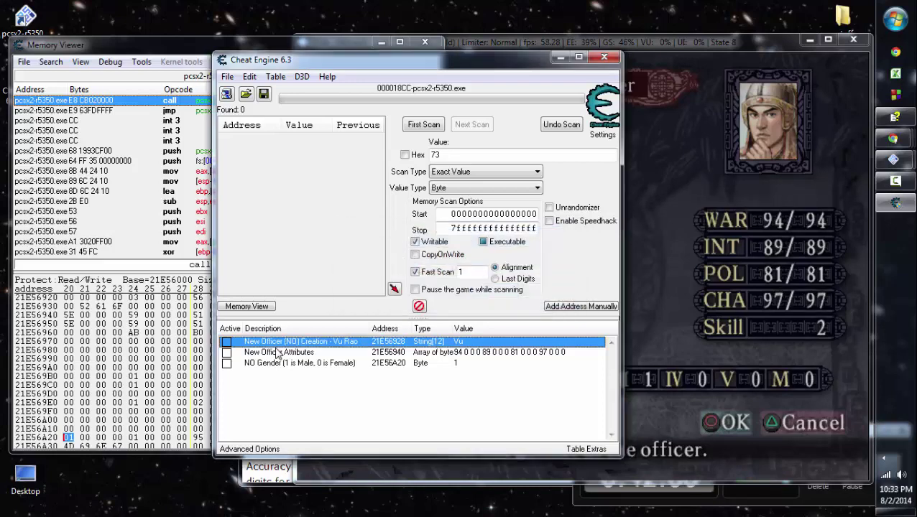
# Save the cheat table as "rotk8 hex editing video pcsx2-r5350.CT", replacing the existing file
pyautogui.hotkey('ctrl', 's')
pyautogui.press('Return')
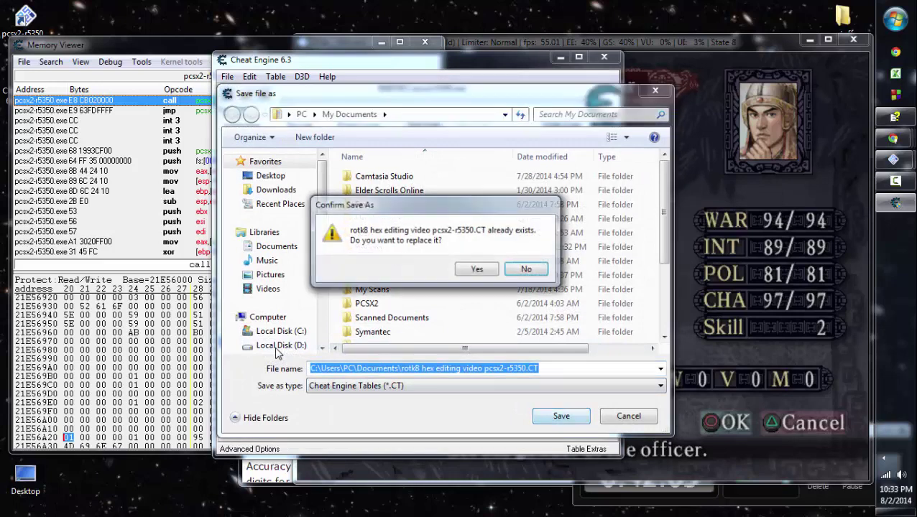
pyautogui.press('y')
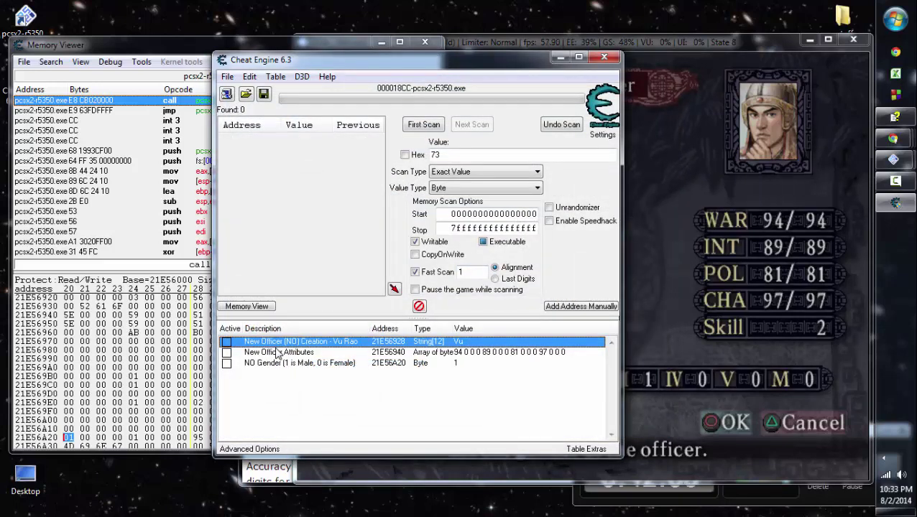
# Switch to PCSX2, select Face and arrange the game window beside Memory Viewer so the hex bytes stay visible
pyautogui.click(744, 276)
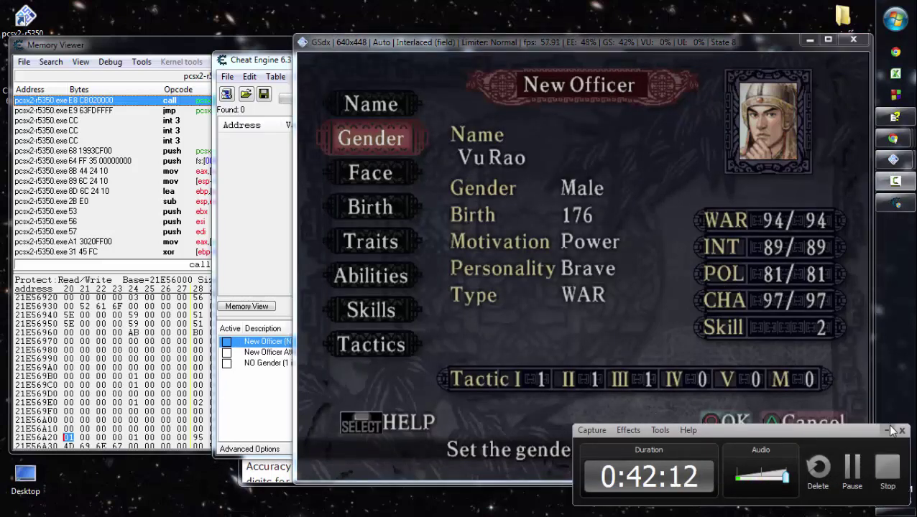
pyautogui.click(888, 430)
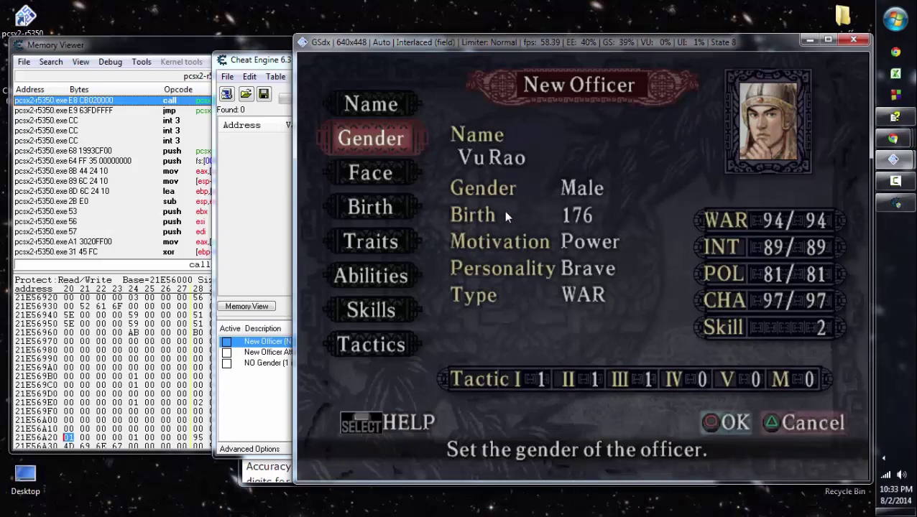
pyautogui.press('Down')
pyautogui.click(163, 54)
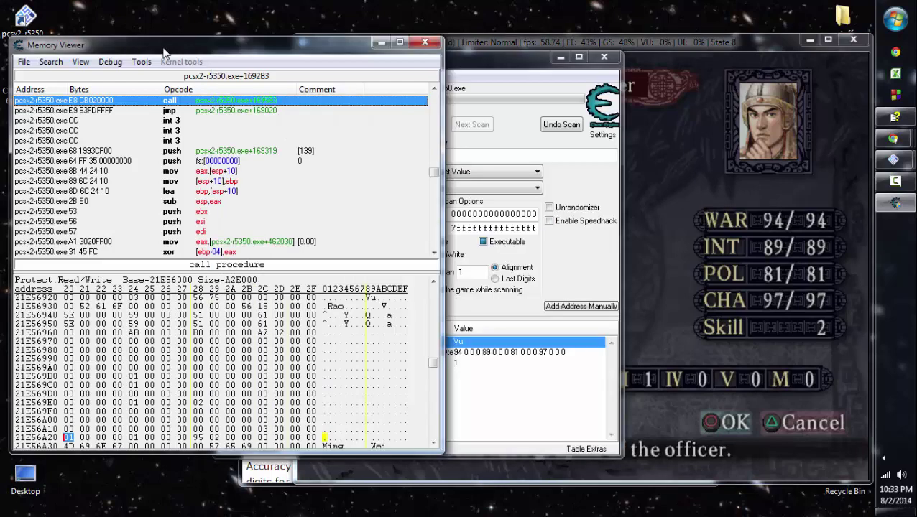
pyautogui.click(661, 214)
pyautogui.moveTo(364, 42); pyautogui.dragTo(410, 47)
pyautogui.click(203, 48)
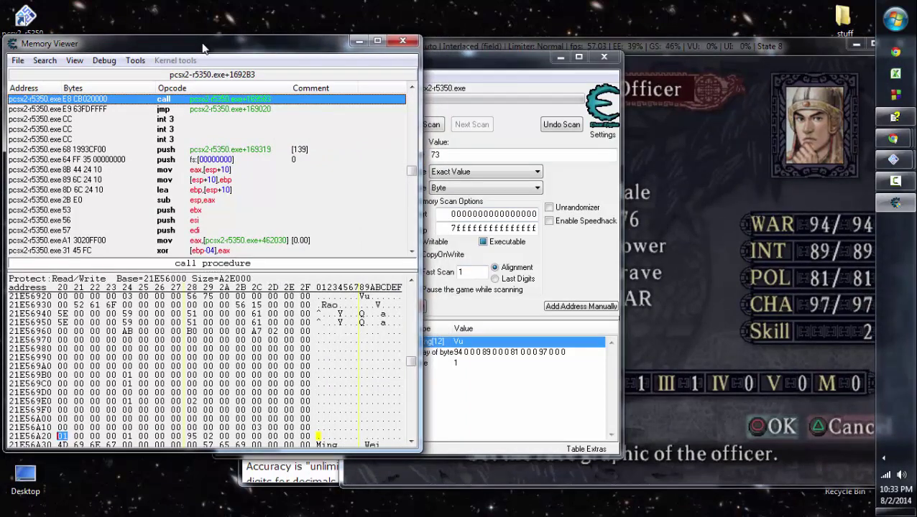
pyautogui.click(431, 46)
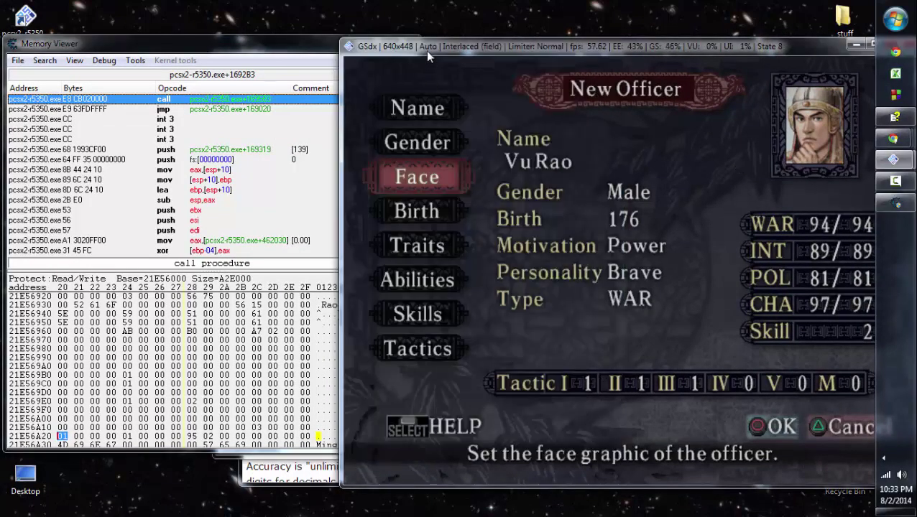
pyautogui.moveTo(461, 52); pyautogui.dragTo(437, 45)
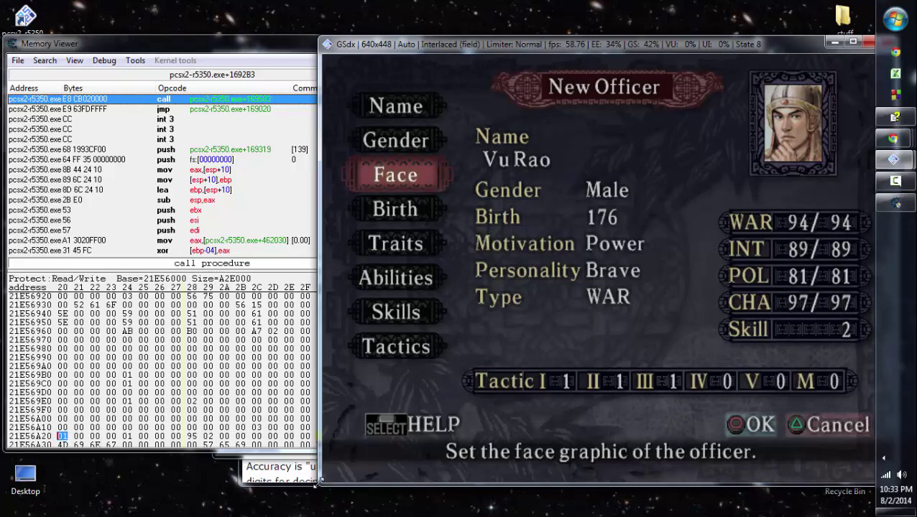
pyautogui.moveTo(318, 481); pyautogui.dragTo(332, 475)
pyautogui.moveTo(630, 46); pyautogui.dragTo(611, 50)
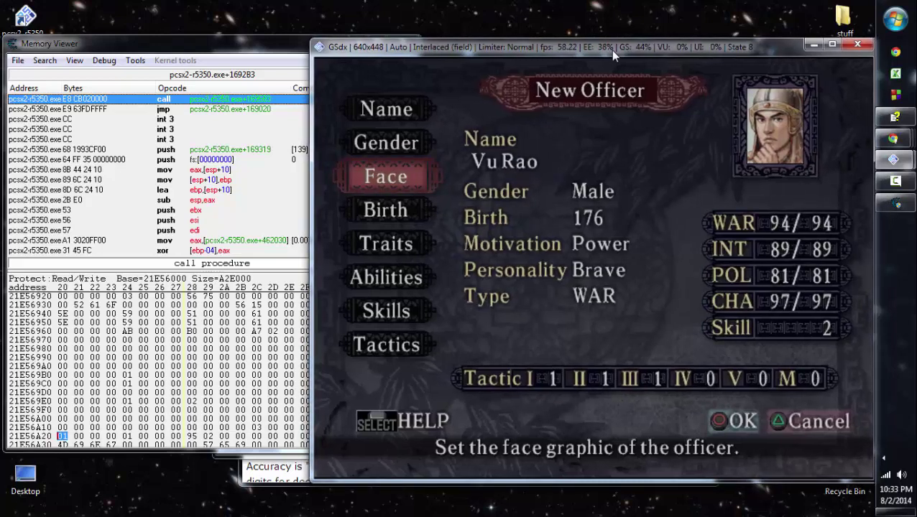
pyautogui.moveTo(315, 483); pyautogui.dragTo(322, 475)
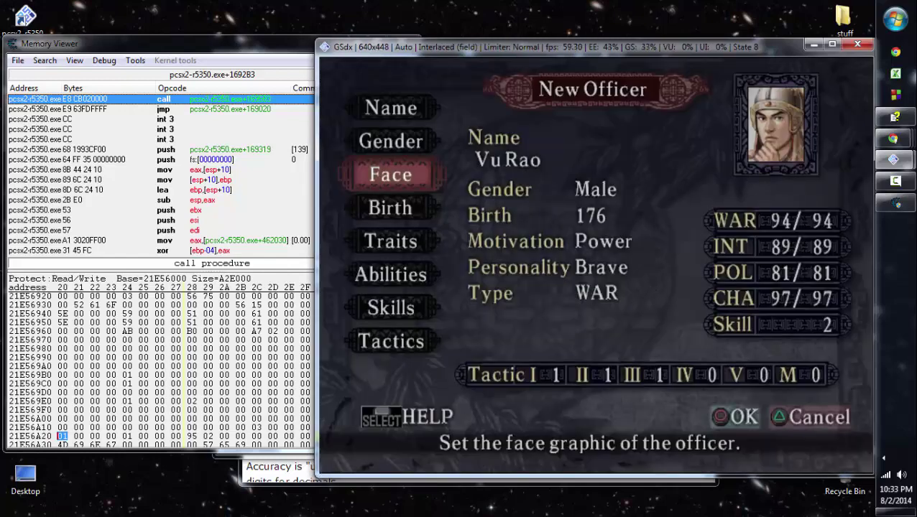
# Set the officer's face to the first portrait on page 1 and examine the officer's bytes in Memory Viewer
pyautogui.press('Return')
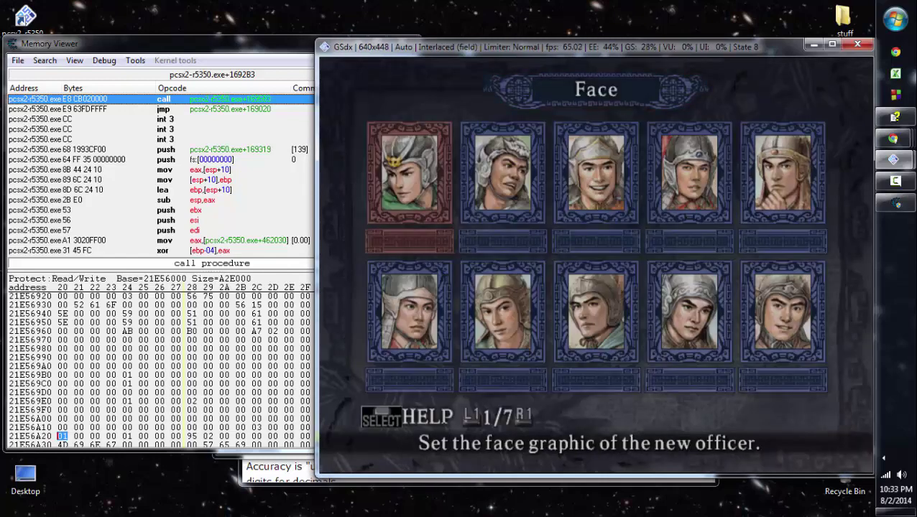
pyautogui.press('Return')
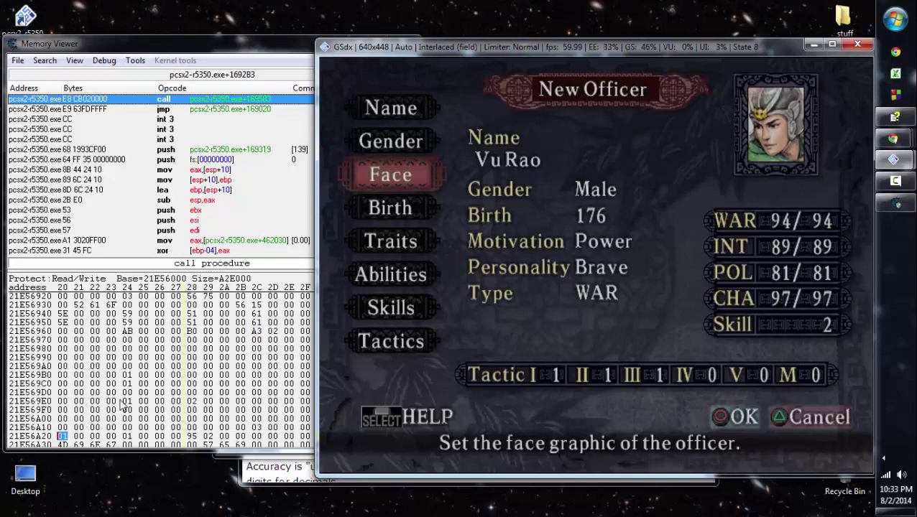
pyautogui.click(65, 438)
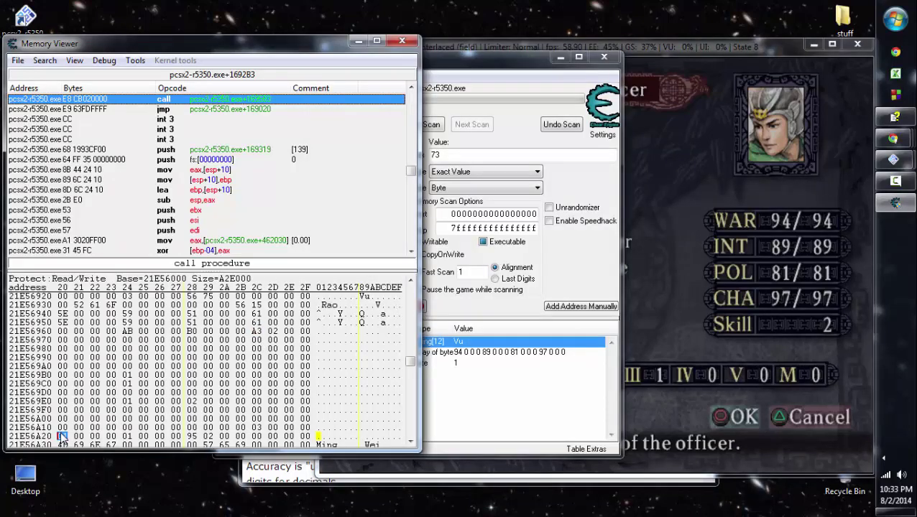
pyautogui.press('Up')
pyautogui.press('Up')
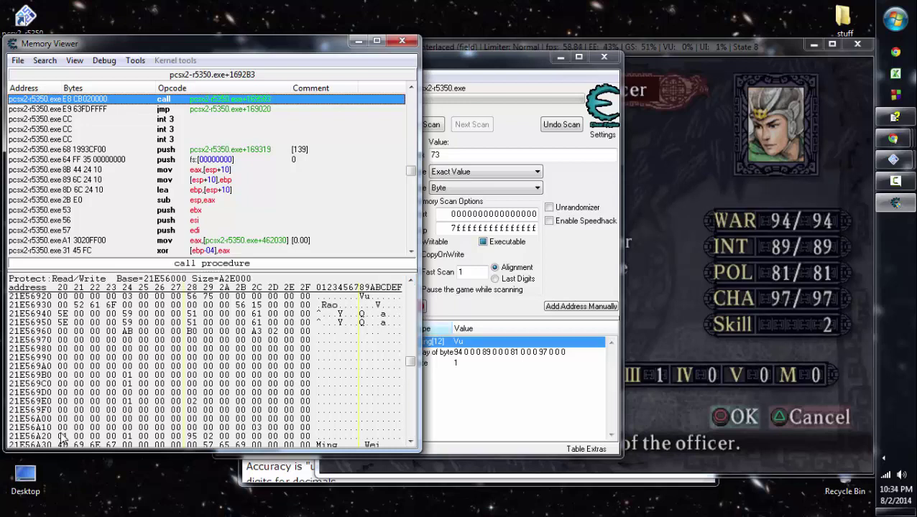
# Return to PCSX2 and reopen the Face screen to pick another portrait
pyautogui.click(629, 323)
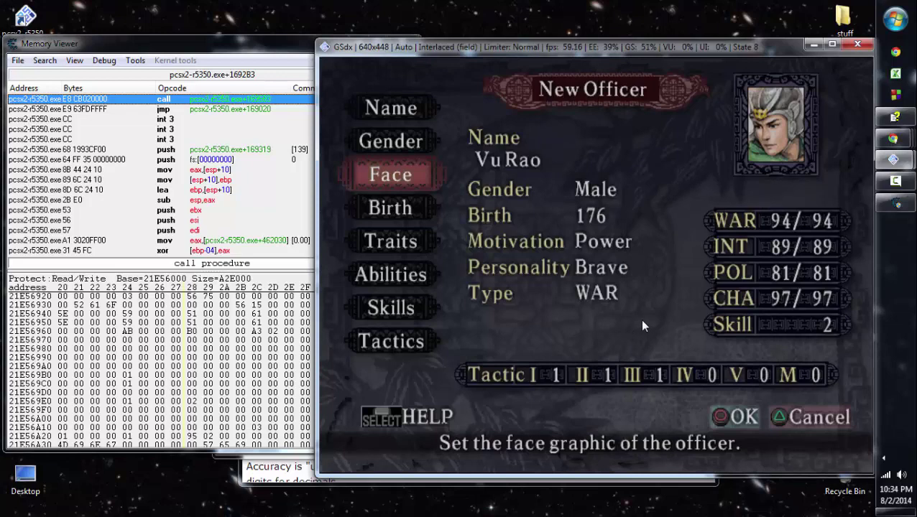
pyautogui.press('Return')
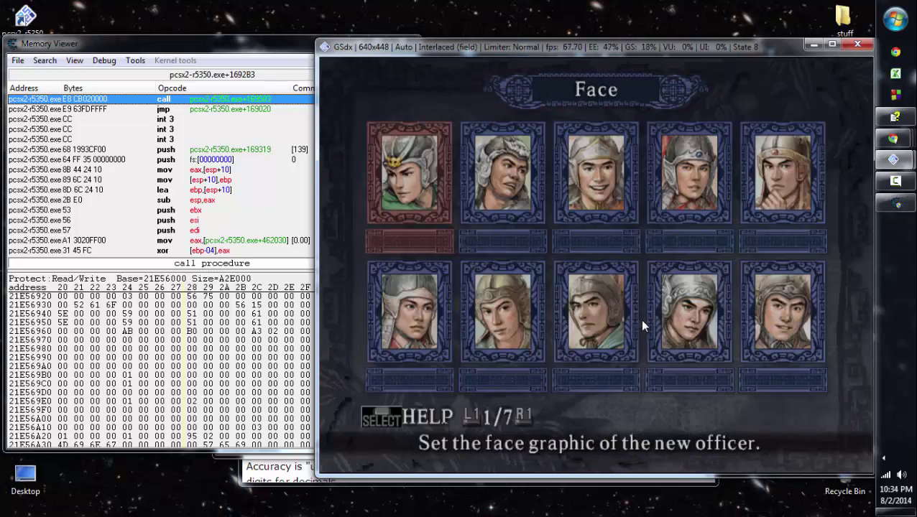